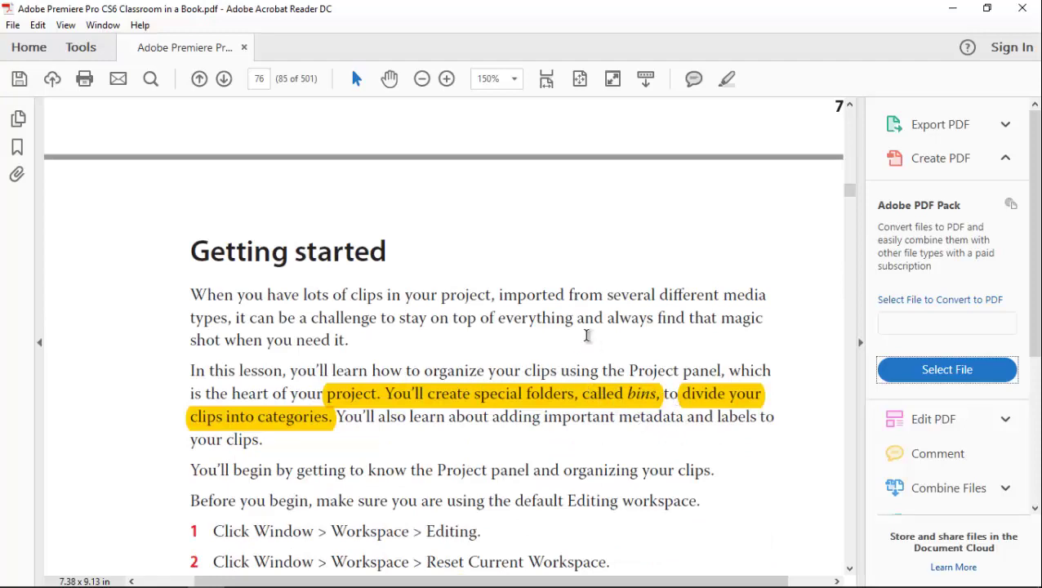
Read the Getting started and Project panel sections about bins in the PDF, and switch to Premiere Pro
scroll(586, 335, down, 3)
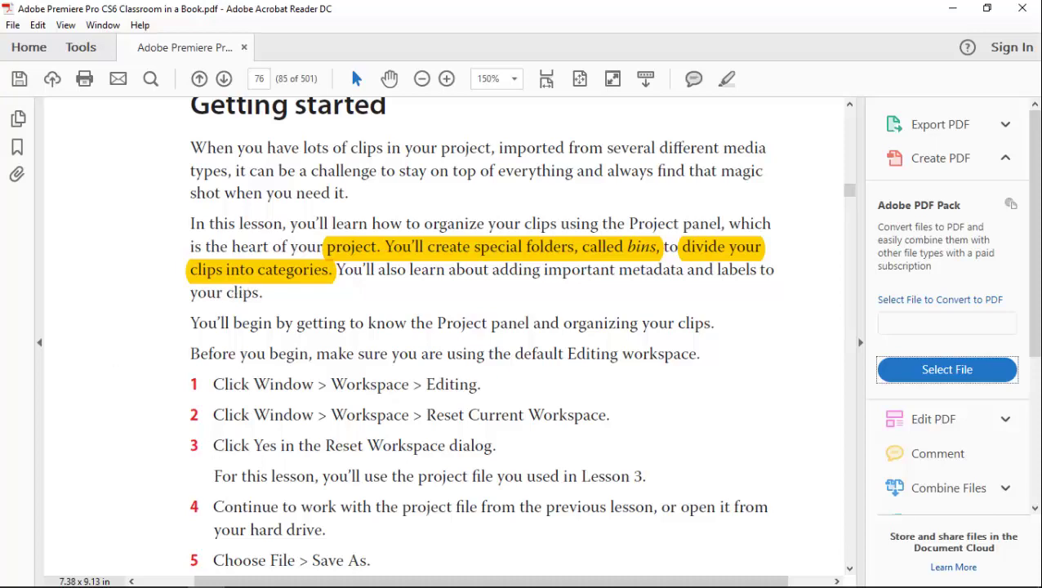
click(243, 573)
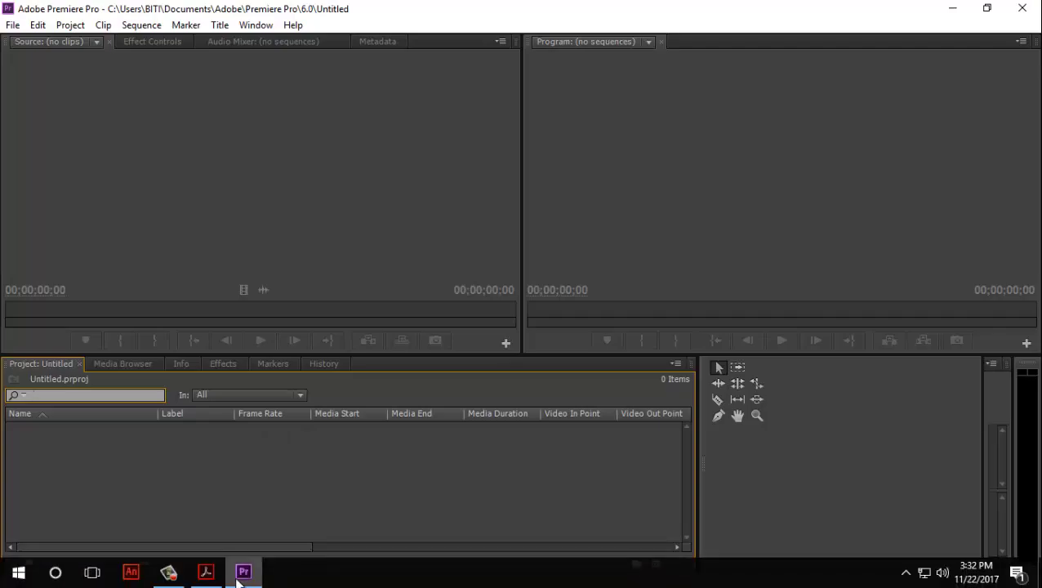
click(205, 572)
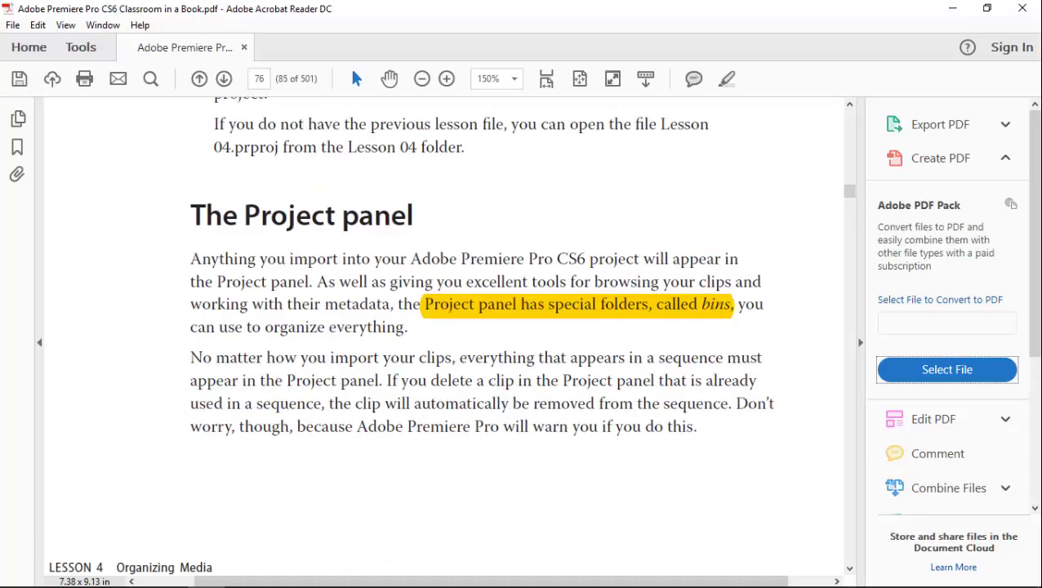
click(243, 581)
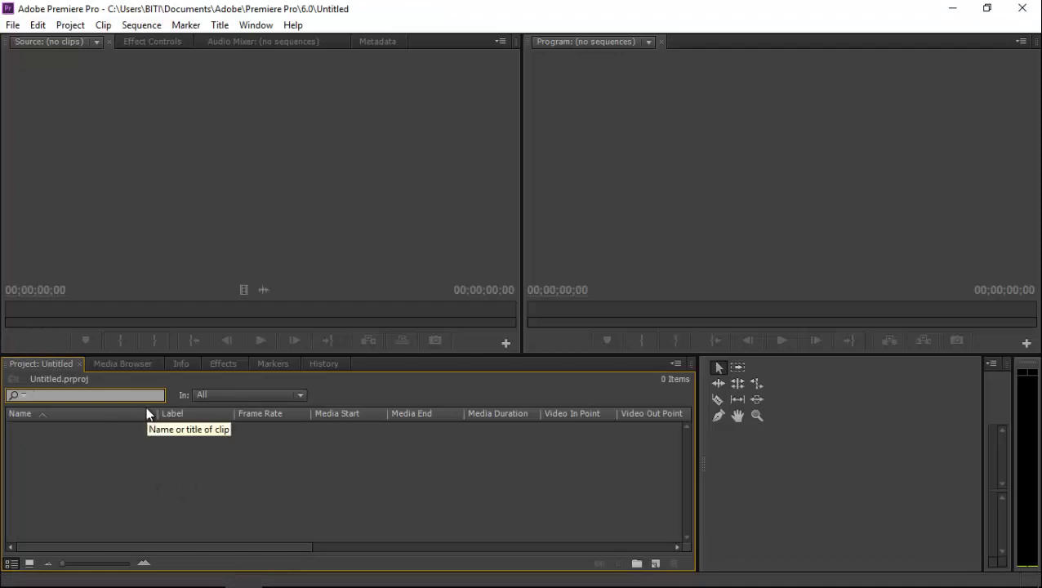
Create a bin in the project with a second bin nested inside it, and delete the nested bin
click(636, 563)
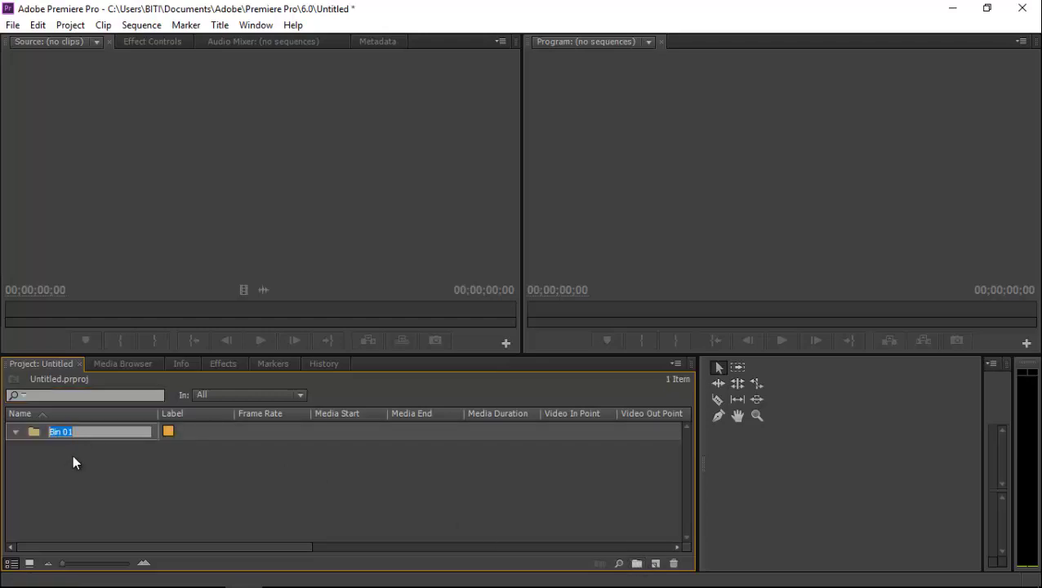
click(637, 563)
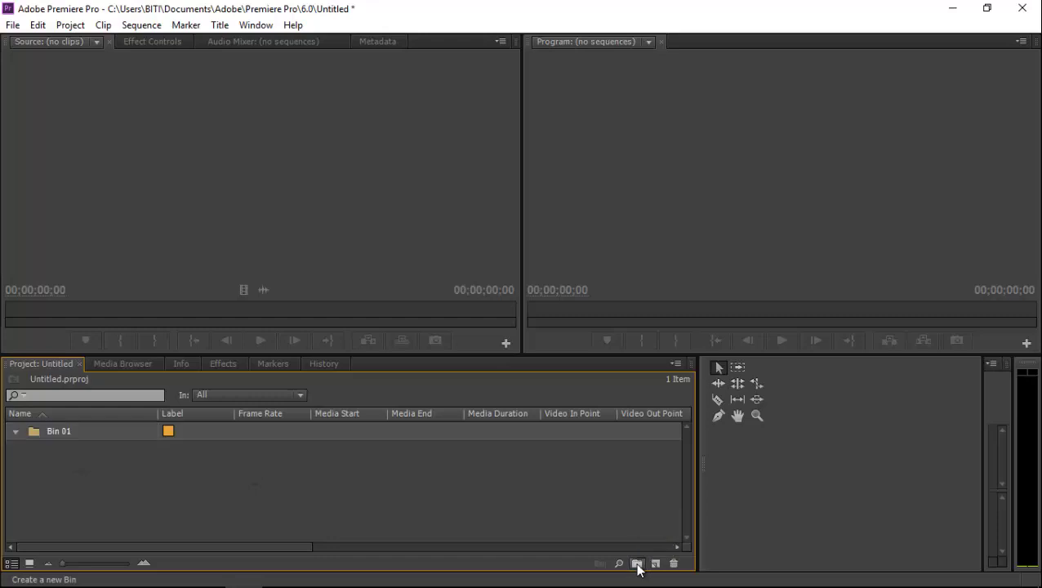
click(197, 493)
click(69, 451)
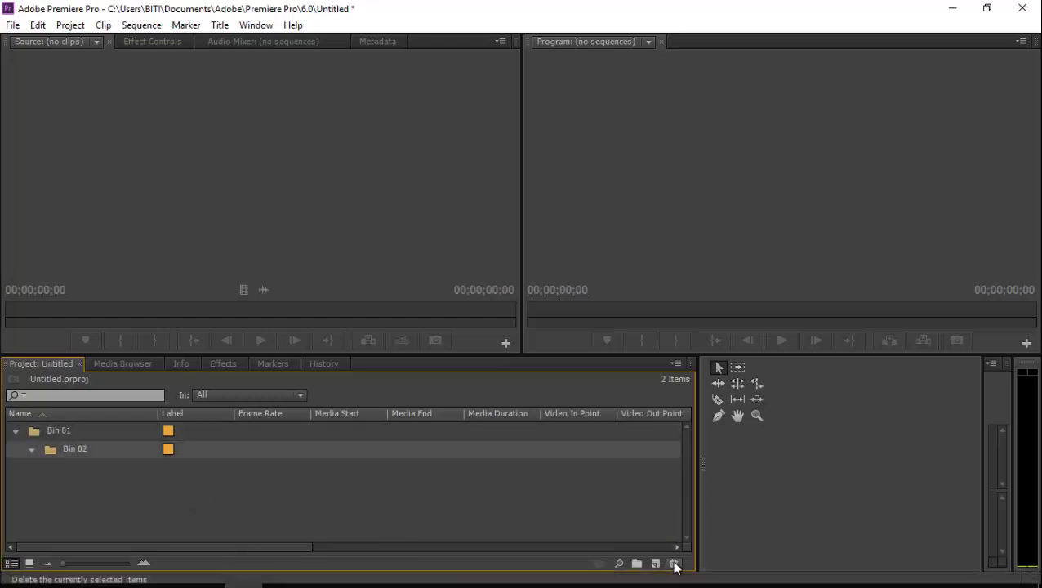
click(674, 563)
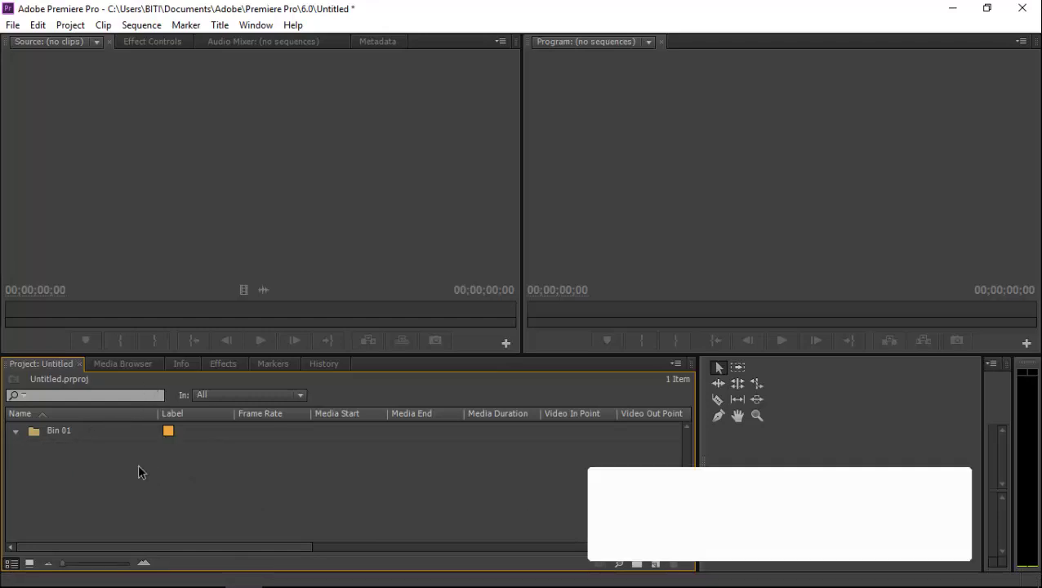
click(169, 571)
click(244, 572)
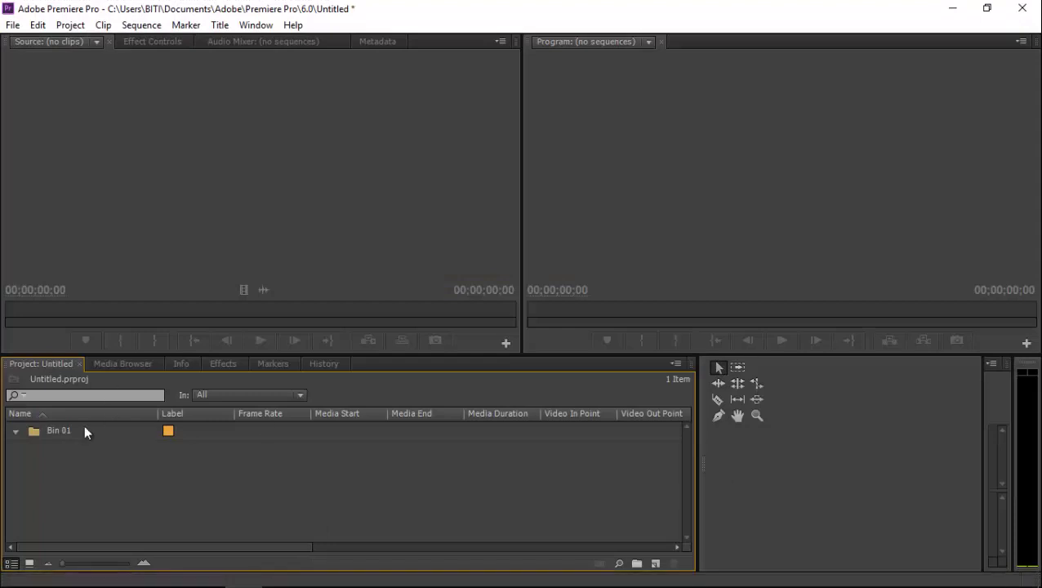
Add a bin nested inside Bin 01 and another bin at the project's top level, and delete all the bins
click(637, 564)
click(83, 468)
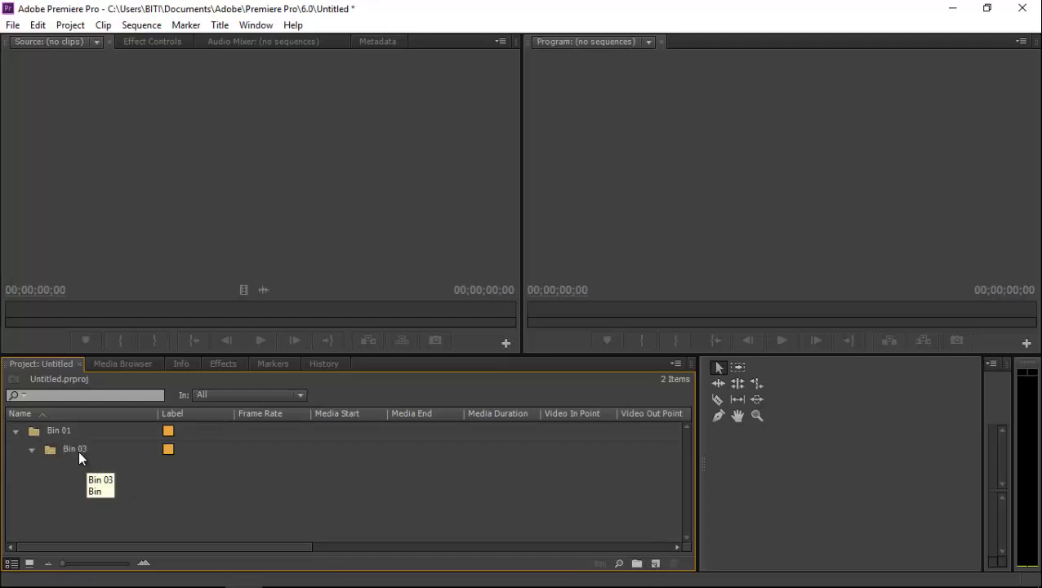
click(636, 563)
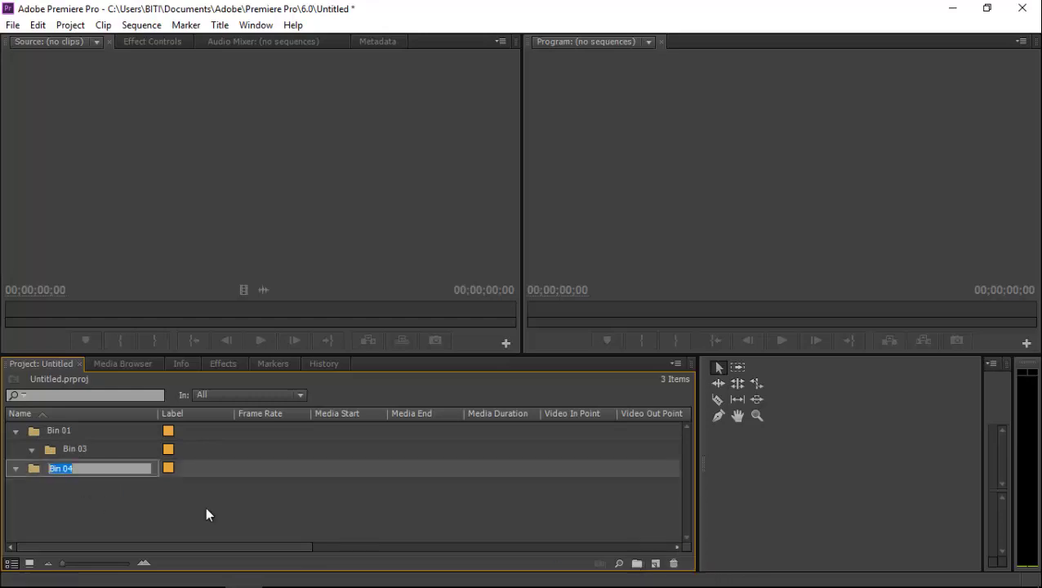
click(167, 508)
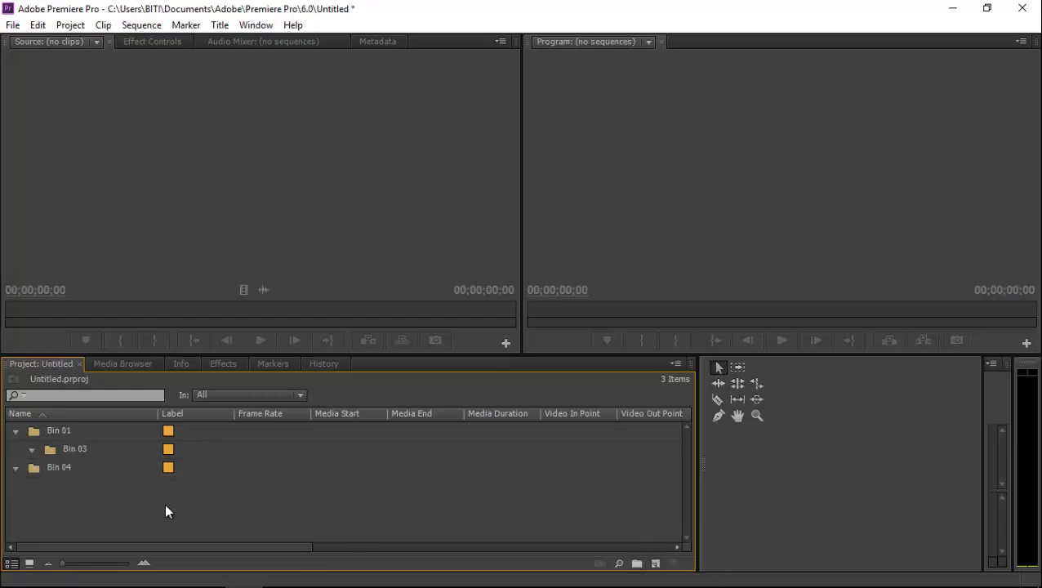
key(ctrl+a)
key(Delete)
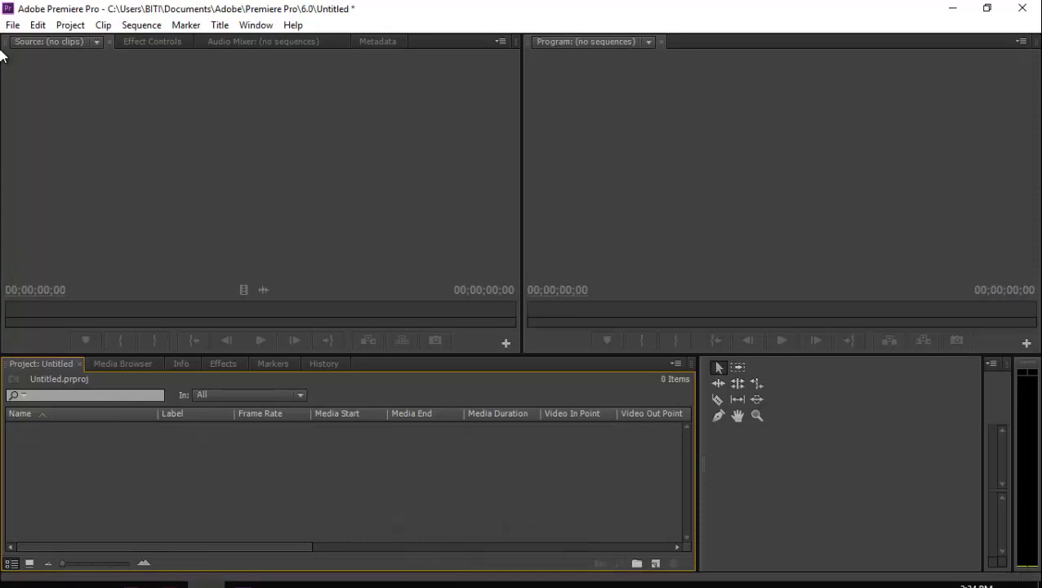
Reset the current Editing workspace to its original layout
click(256, 24)
mouse_move(269, 48)
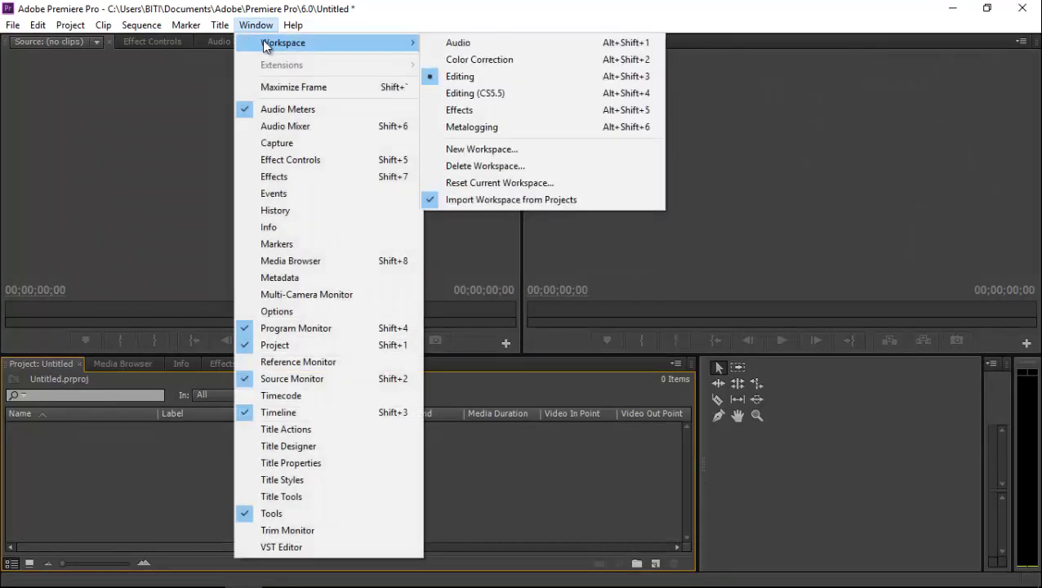
click(482, 187)
click(557, 308)
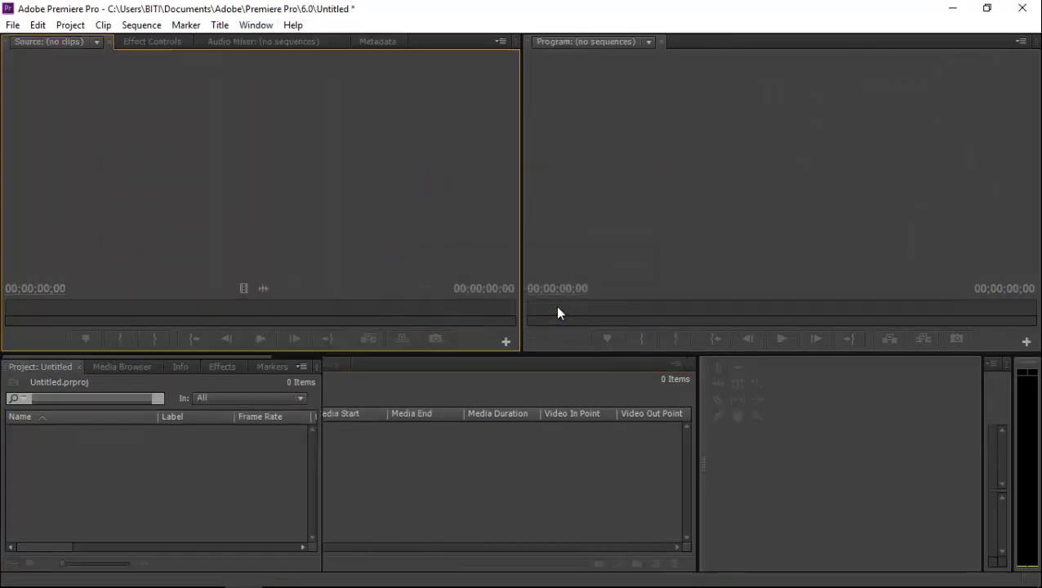
Start a media import and browse from the Desktop through Junk, Adobe Premiere Pro and Asset to the Bike folder
double_click(138, 456)
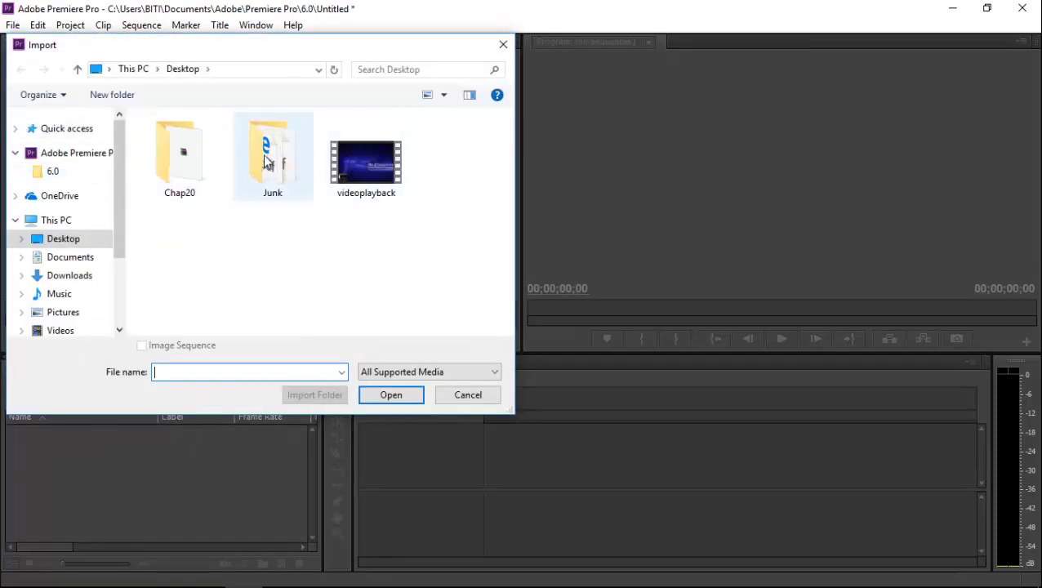
double_click(269, 158)
double_click(193, 157)
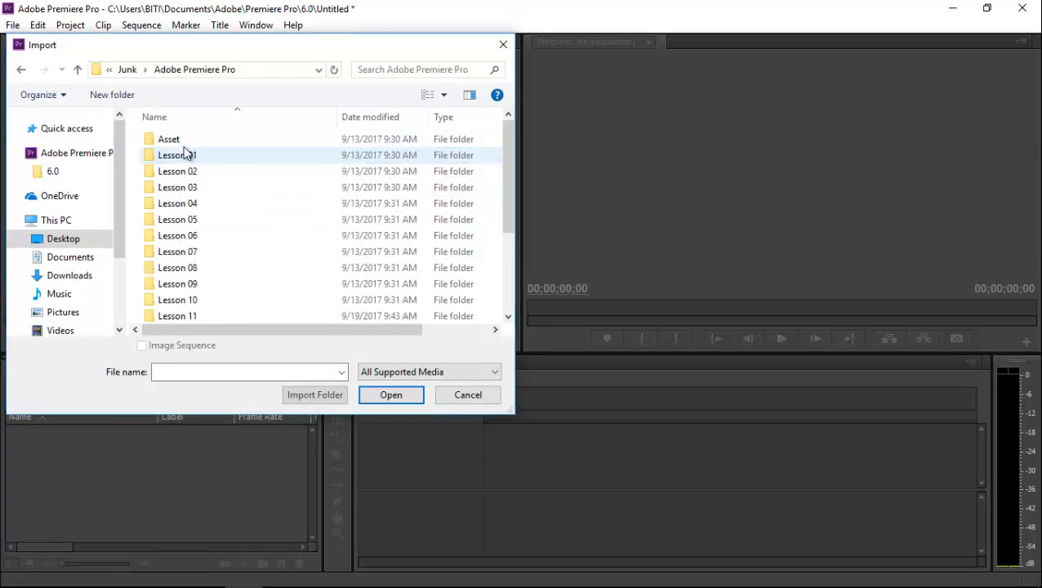
double_click(177, 139)
double_click(189, 145)
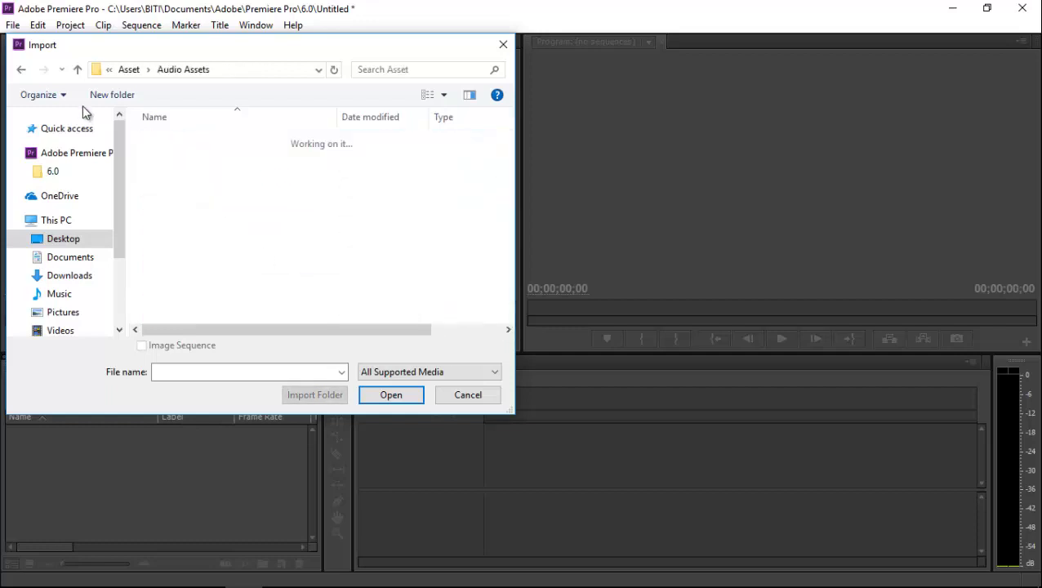
click(78, 70)
double_click(173, 155)
Import the clips bike cable shot2, bike low shot, bike rides into frame and multicam_01 from the Bike folder
click(201, 199)
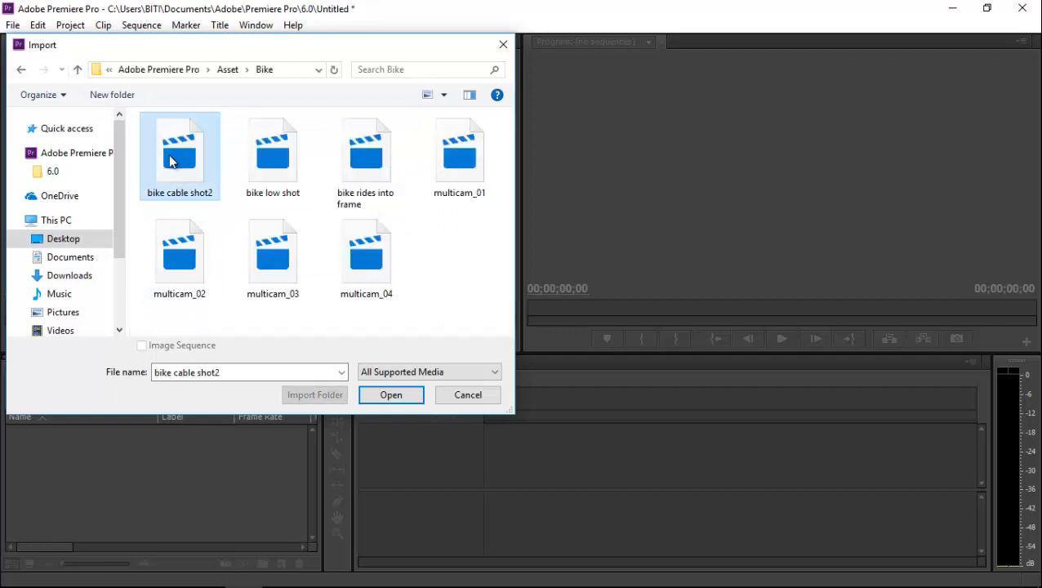
click(480, 188)
mouse_move(480, 189)
mouse_down()
mouse_move(302, 205)
mouse_move(475, 196)
mouse_up()
ctrl+click(359, 175)
ctrl+click(286, 170)
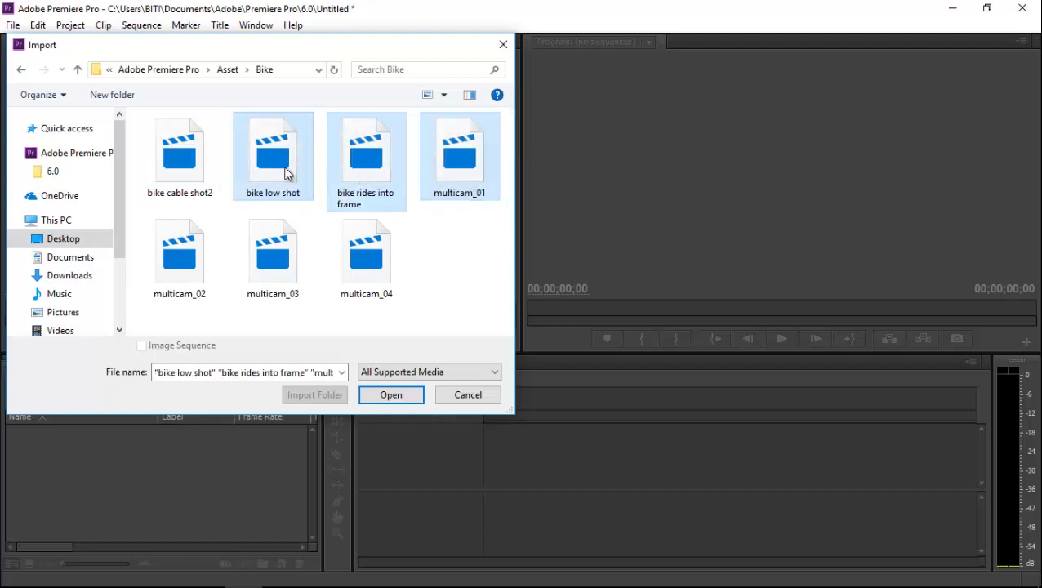
ctrl+click(179, 160)
click(377, 373)
click(388, 397)
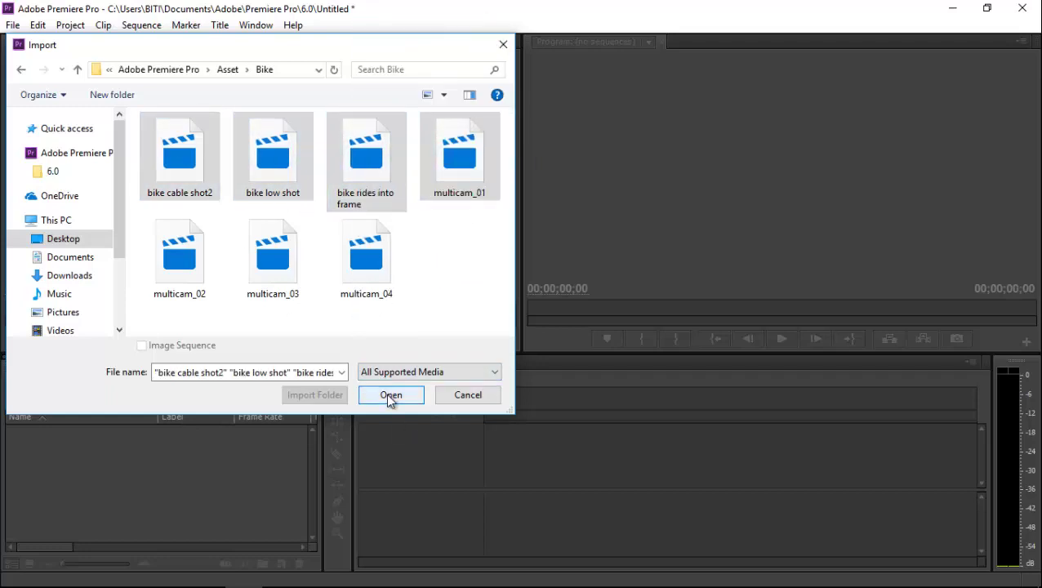
click(388, 398)
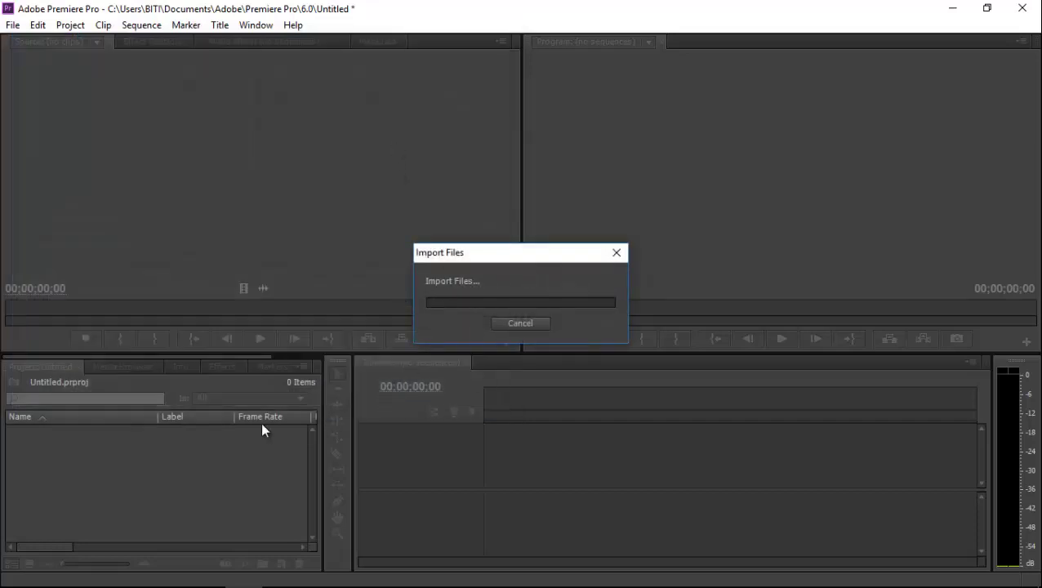
Create a new sequence from the imported bike cable shot2.mov clip
click(60, 501)
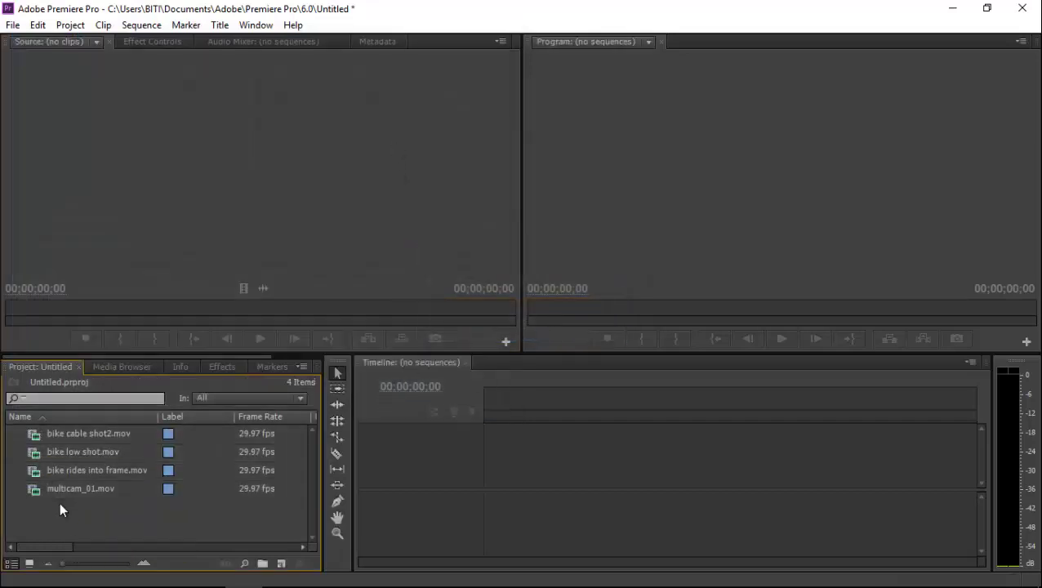
drag(280, 574, 282, 562)
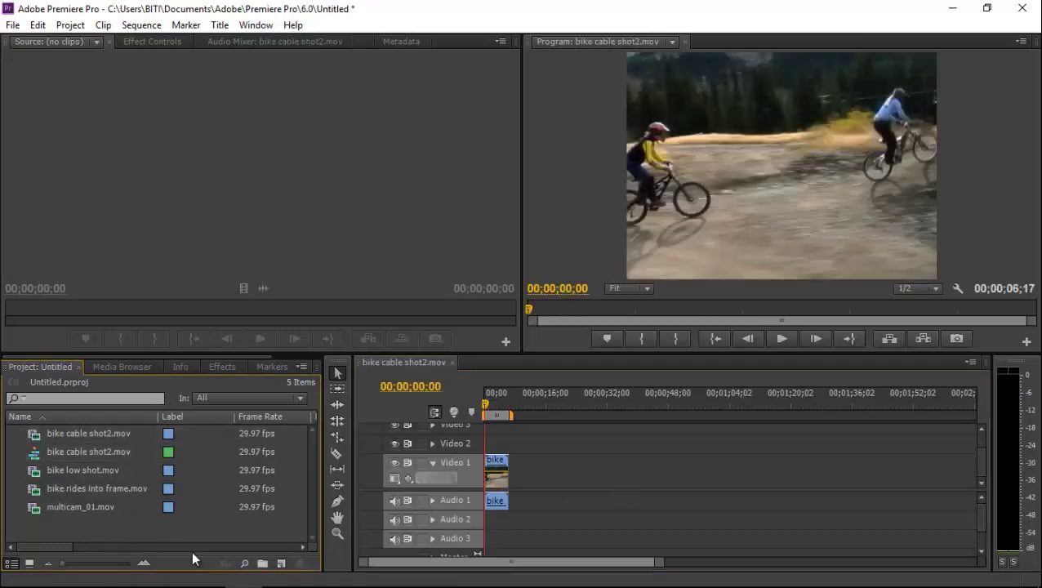
Add a new bin to the project and name it Moto
click(262, 562)
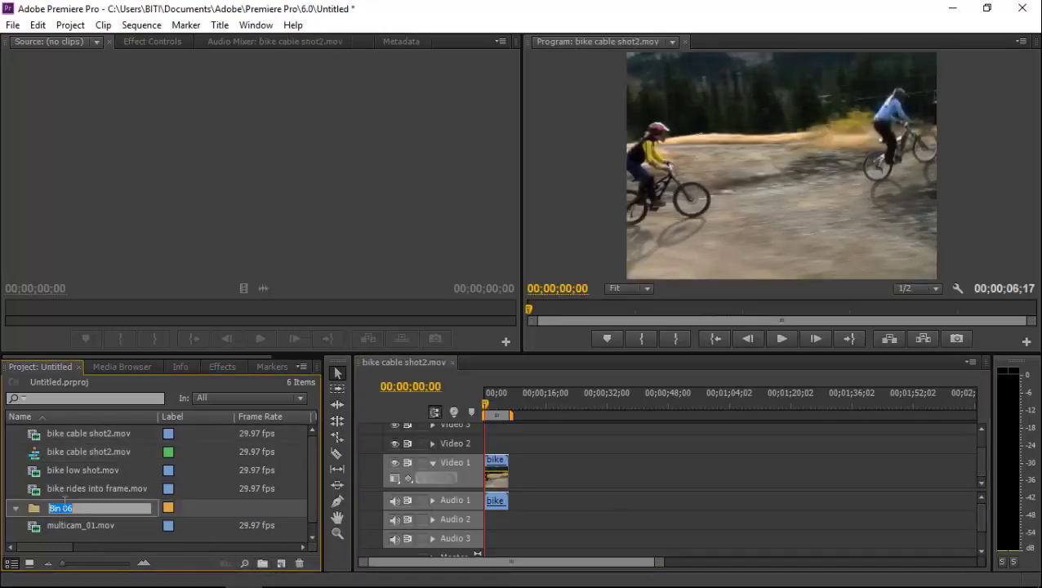
key(Home)
key(BackSpace)
key(Tab)
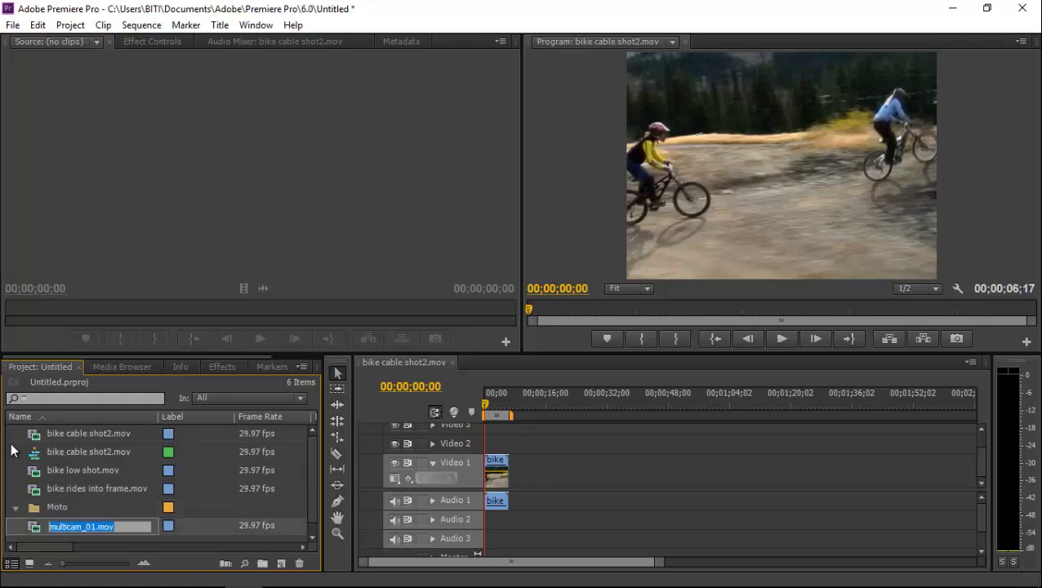
Move all four imported bike and multicam clips into the Moto bin, leaving the sequence outside, and collapse the bin
click(37, 438)
drag(33, 437, 33, 470)
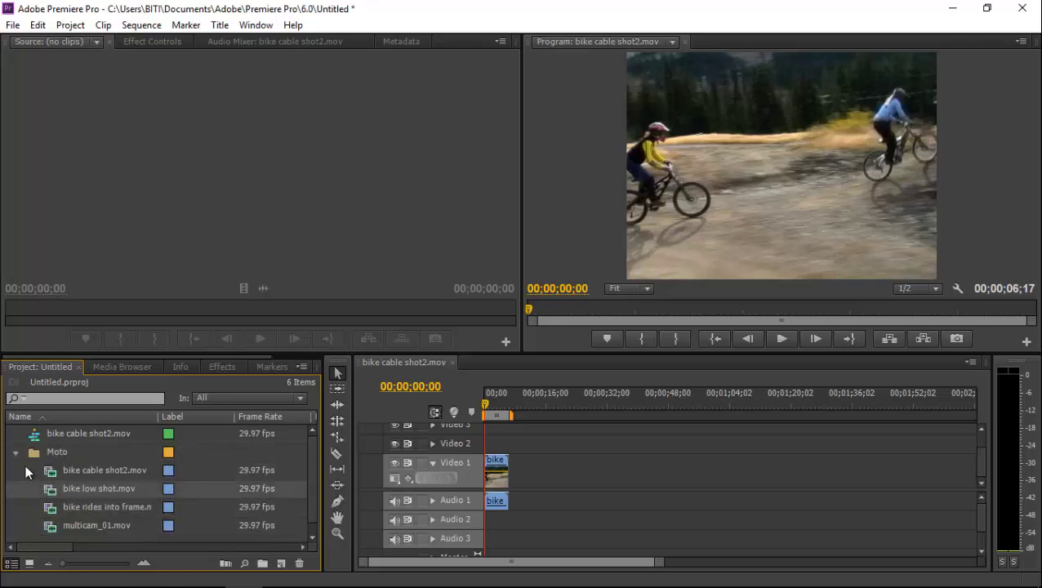
click(16, 451)
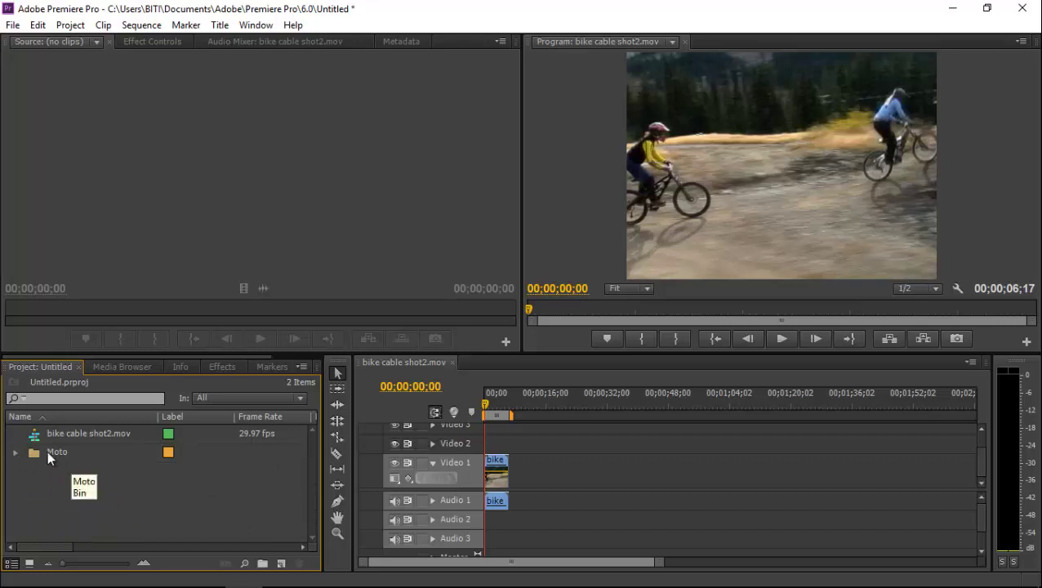
Delete the bike cable shot2.mov sequence and the Moto bin from the project
click(64, 439)
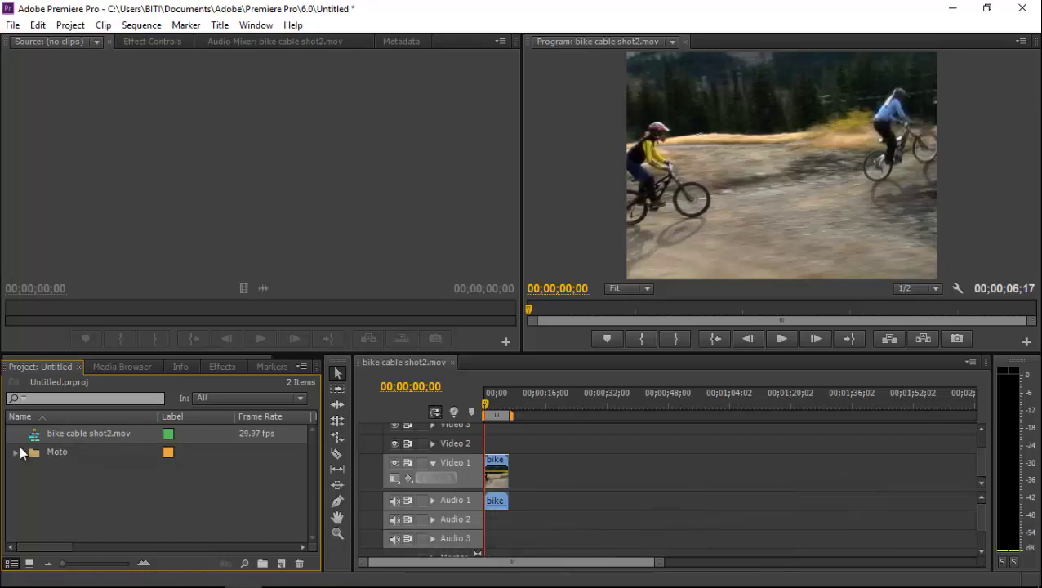
shift+click(57, 449)
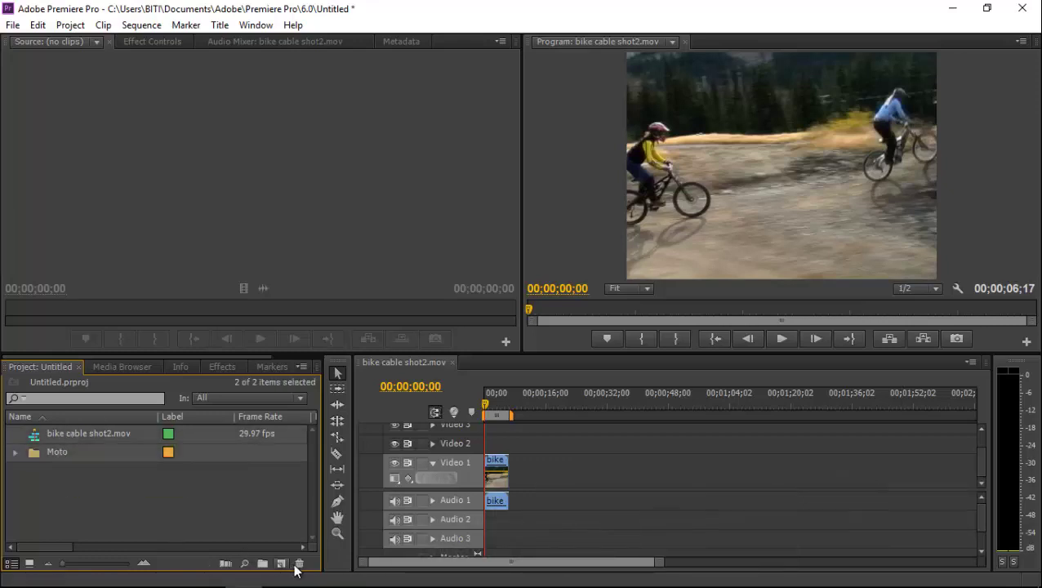
click(298, 563)
Restore the original layout of the Editing workspace after emptying the project
click(256, 24)
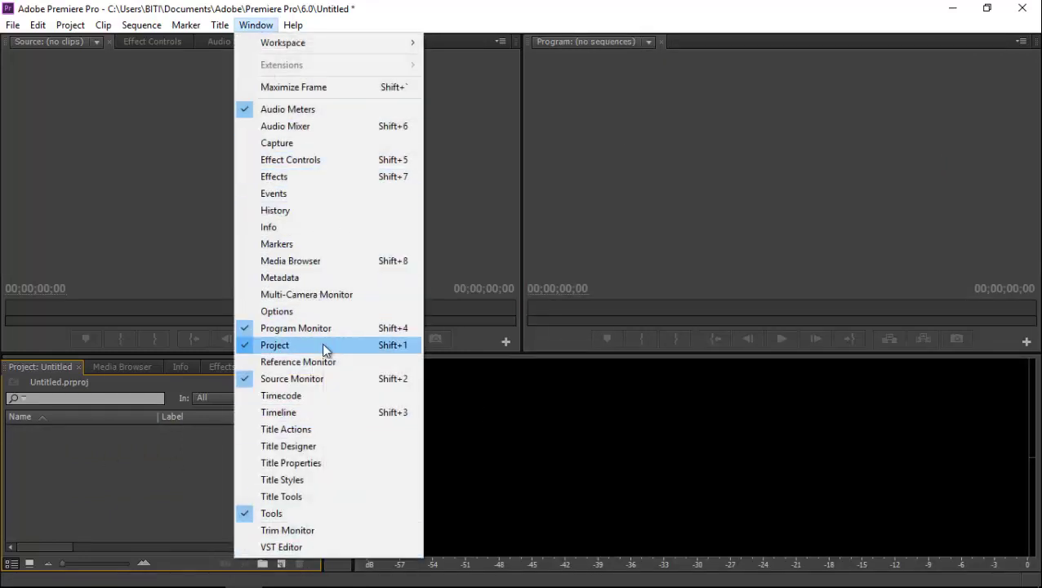
mouse_move(365, 45)
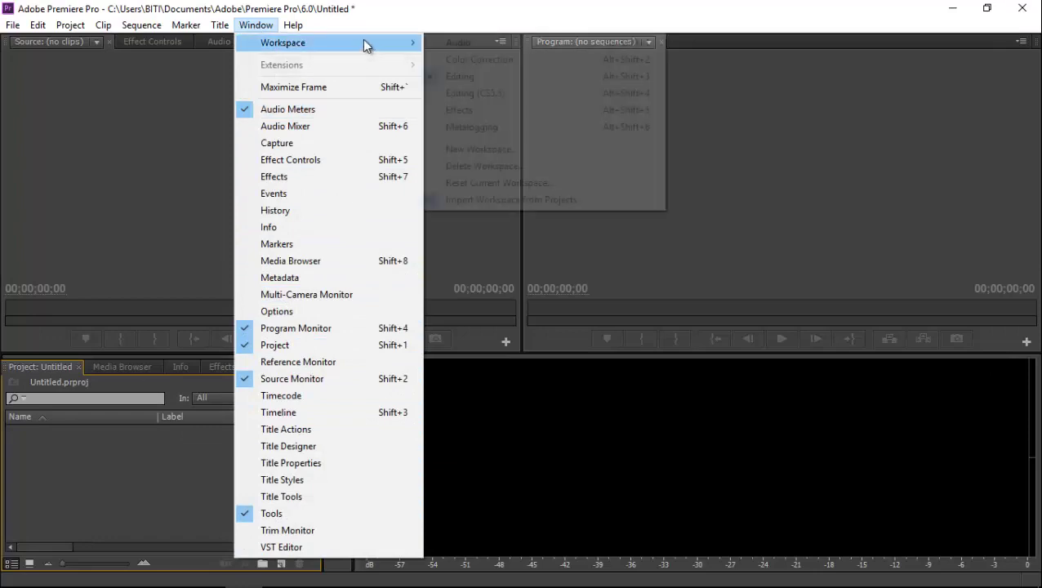
click(493, 178)
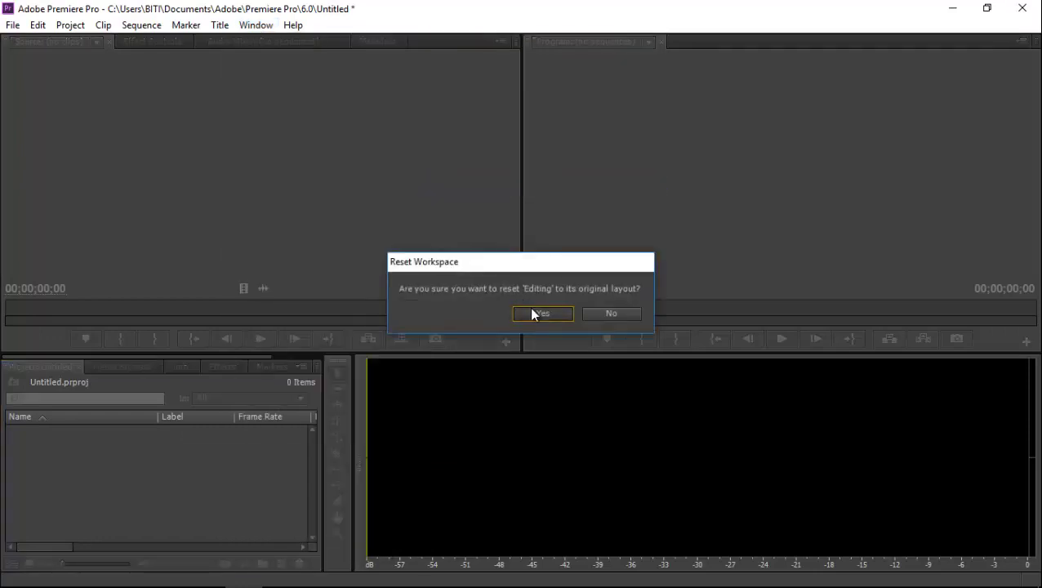
click(531, 314)
Import bike cable shot2, bike low shot, bike rides into frame and multicam_01 from the Bike folder
double_click(100, 475)
click(174, 169)
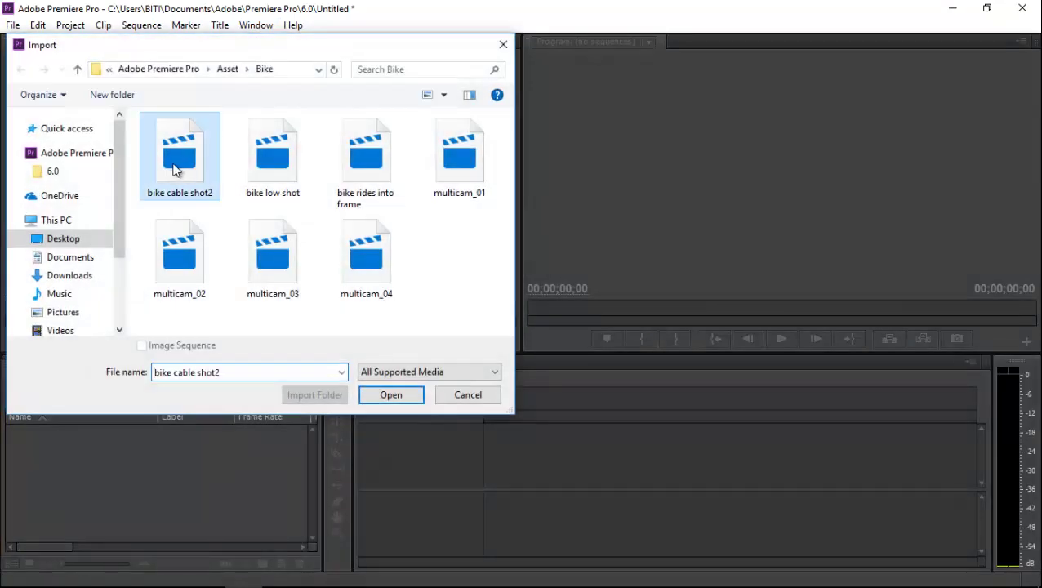
ctrl+click(464, 167)
ctrl+click(357, 164)
ctrl+click(291, 196)
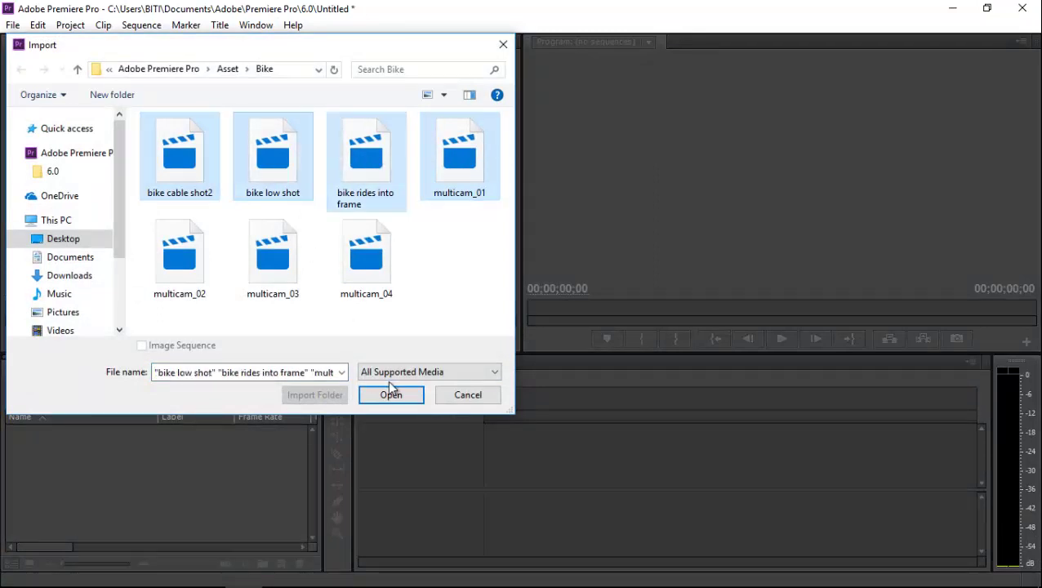
click(395, 396)
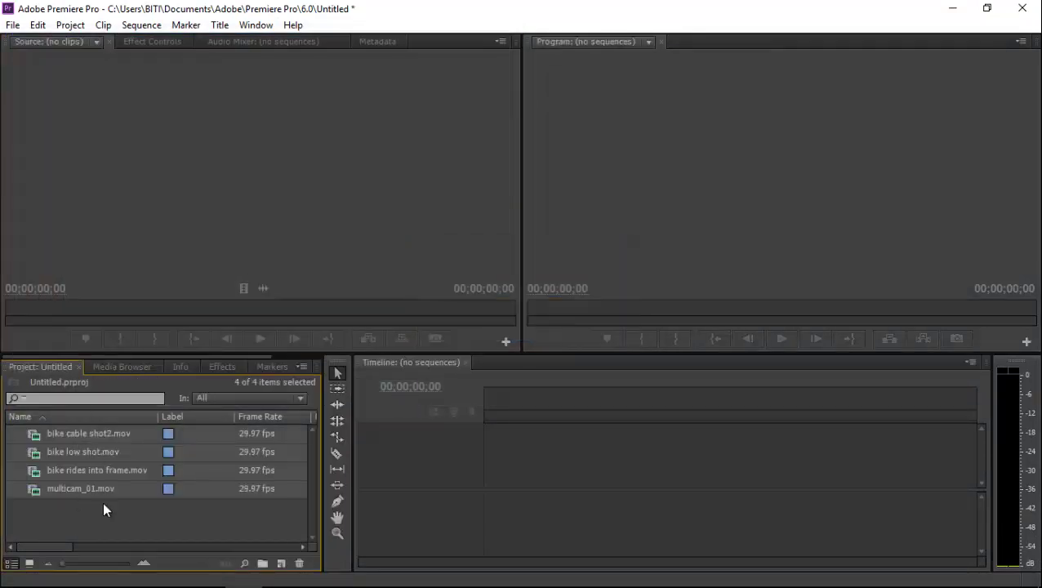
click(80, 513)
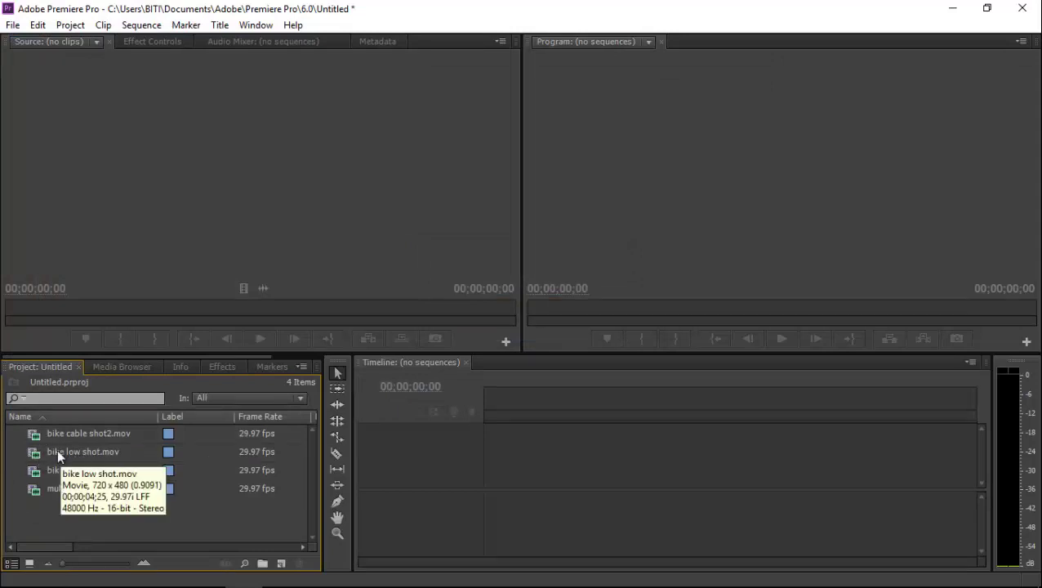
Create a new sequence from the bike low shot.mov clip and select the source clip
click(82, 455)
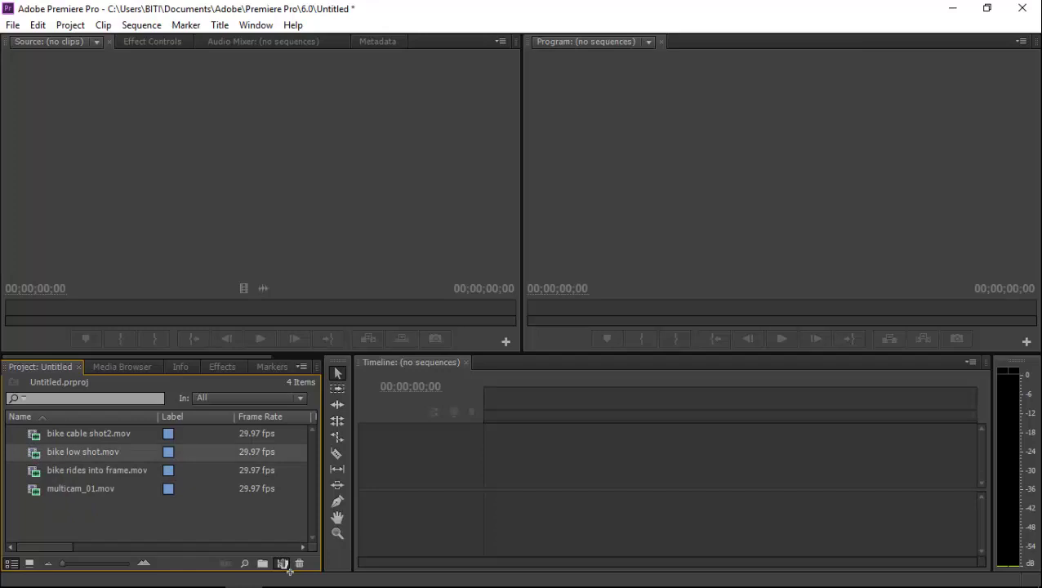
drag(289, 571, 282, 564)
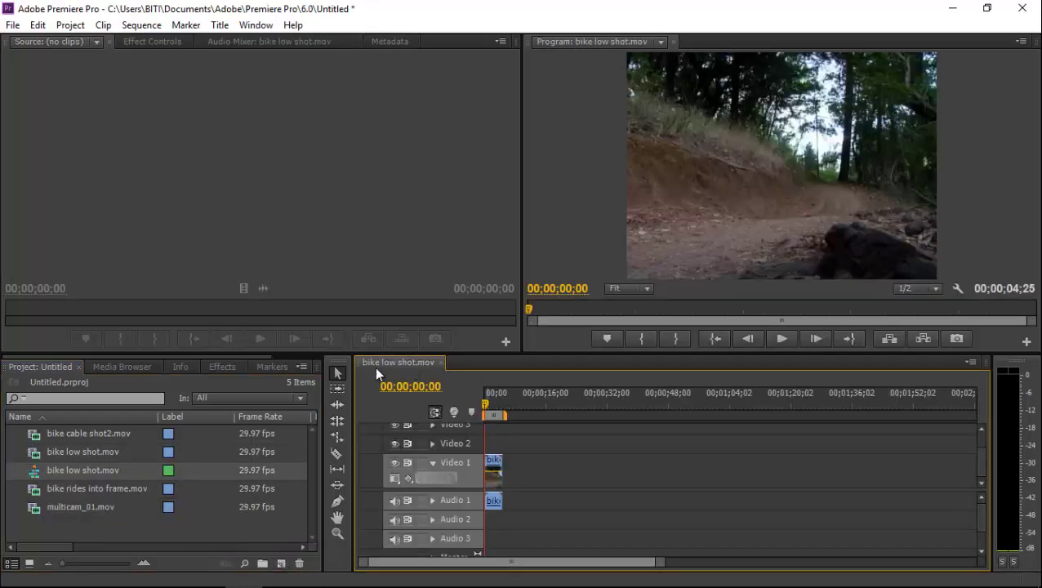
click(38, 450)
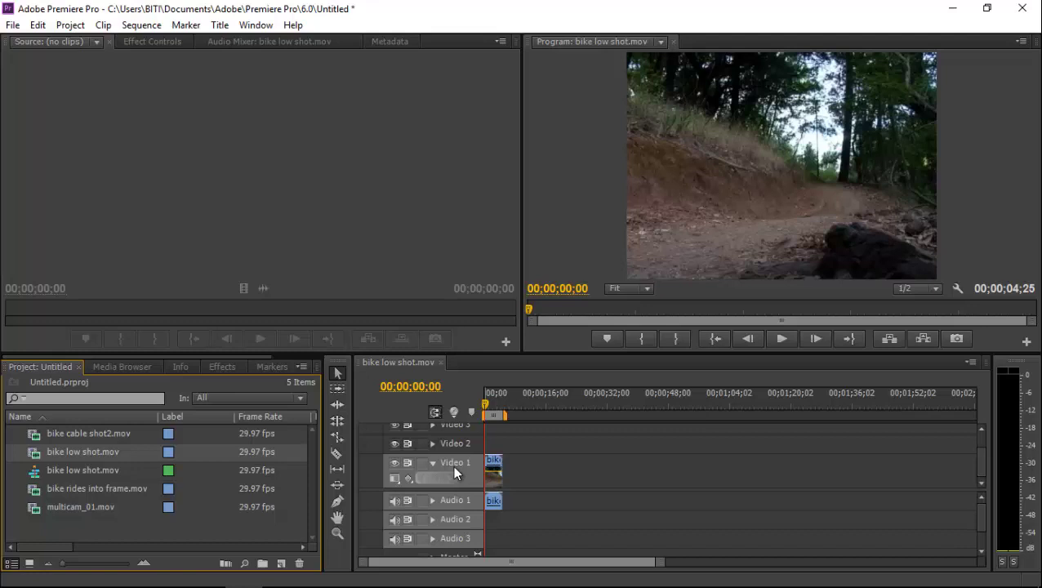
Add a new bin to the project and name it Moto
mouse_move(452, 586)
click(262, 563)
key(BackSpace)
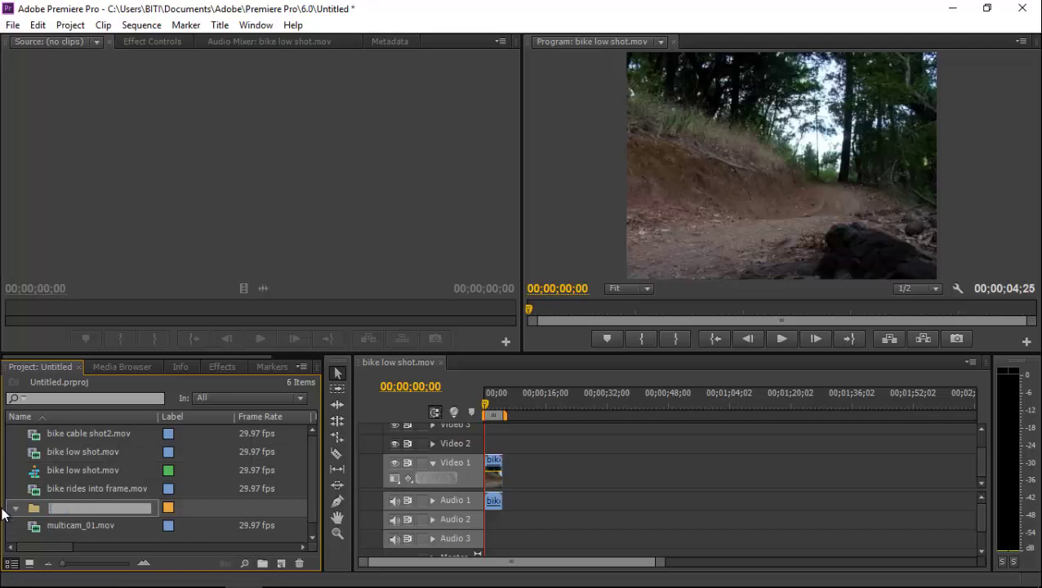
text(Moto)
key(Tab)
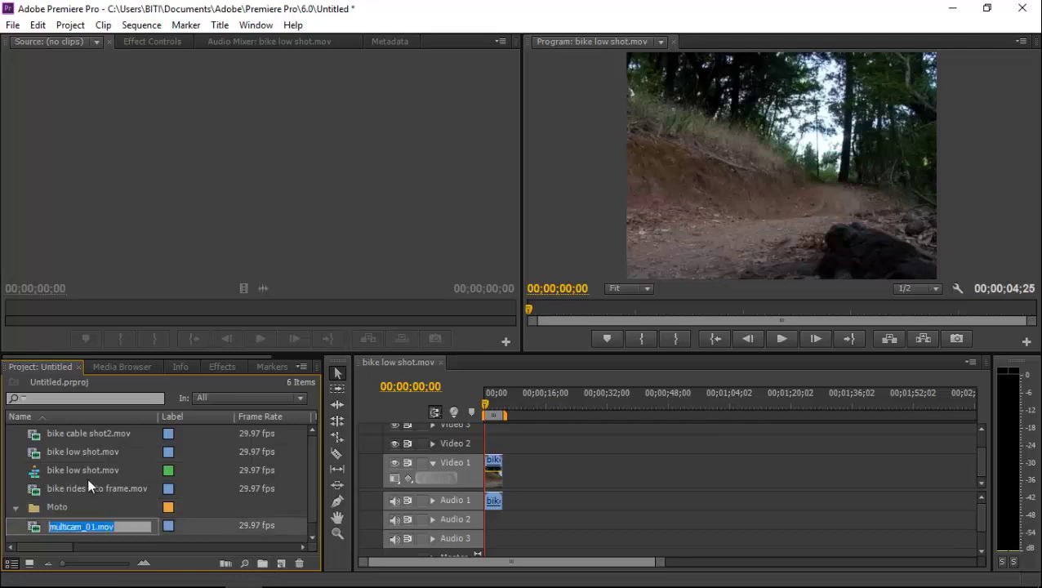
Move the three bike clips and multicam_01.mov into the Moto bin, leaving the sequence outside, and collapse the bin
click(56, 486)
ctrl+click(57, 451)
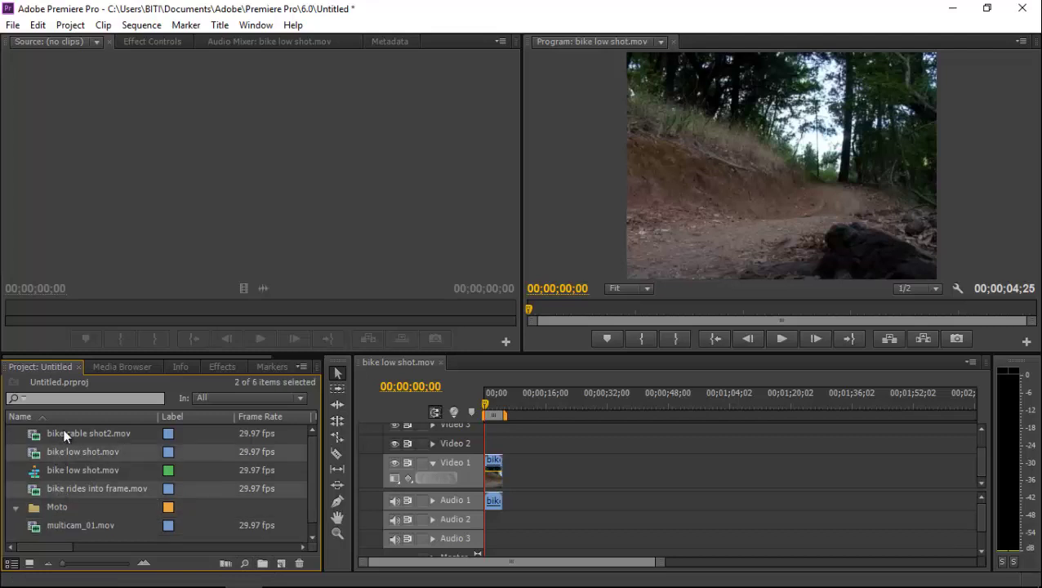
ctrl+click(57, 433)
ctrl+click(65, 525)
drag(36, 431, 49, 507)
click(15, 452)
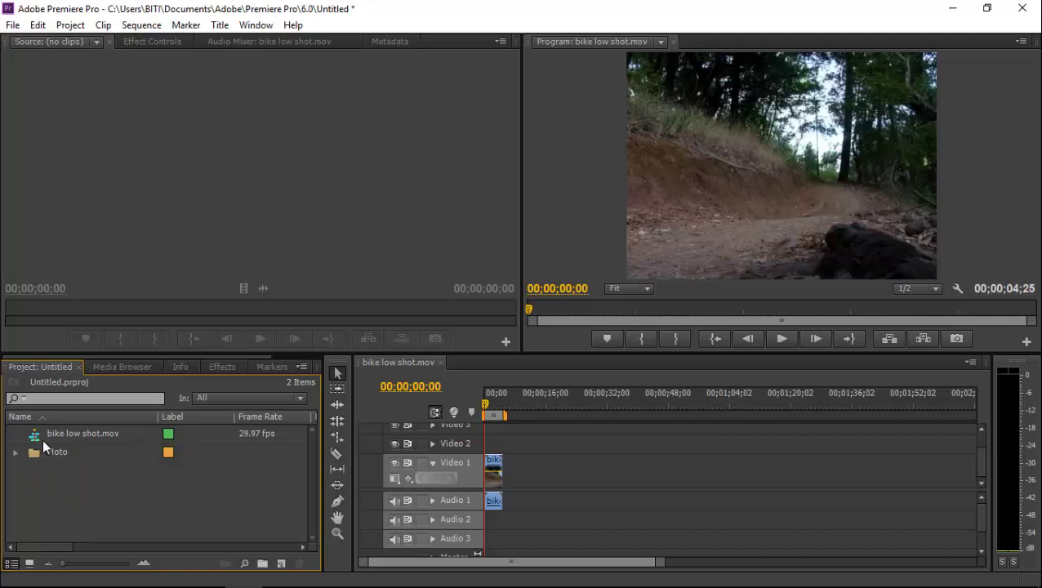
Look at the Project panel's options and read about the panel on page 77 of the Classroom in a Book PDF in Acrobat Reader
click(302, 366)
click(301, 365)
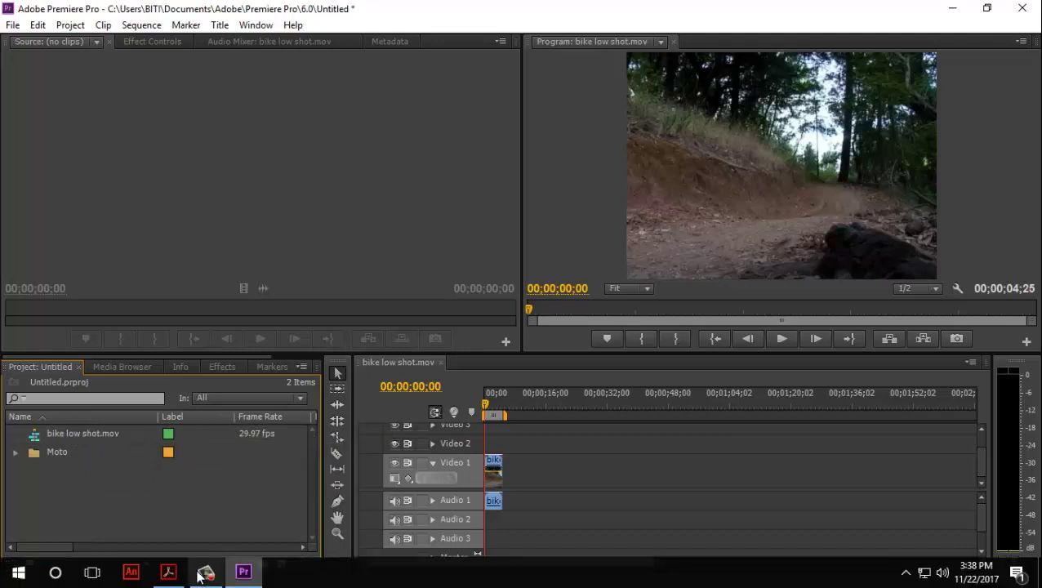
click(169, 572)
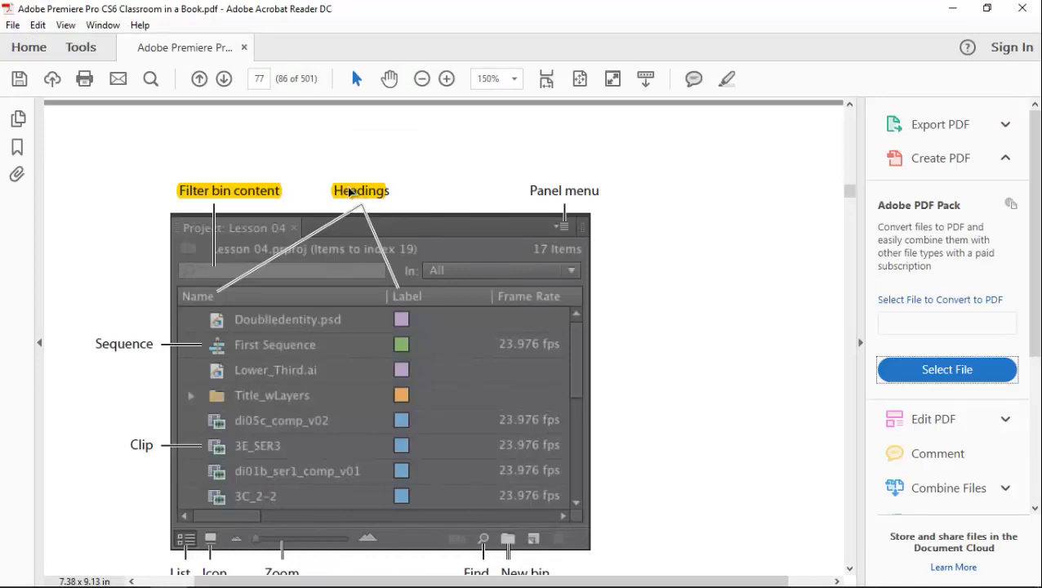
scroll(336, 177, down, 5)
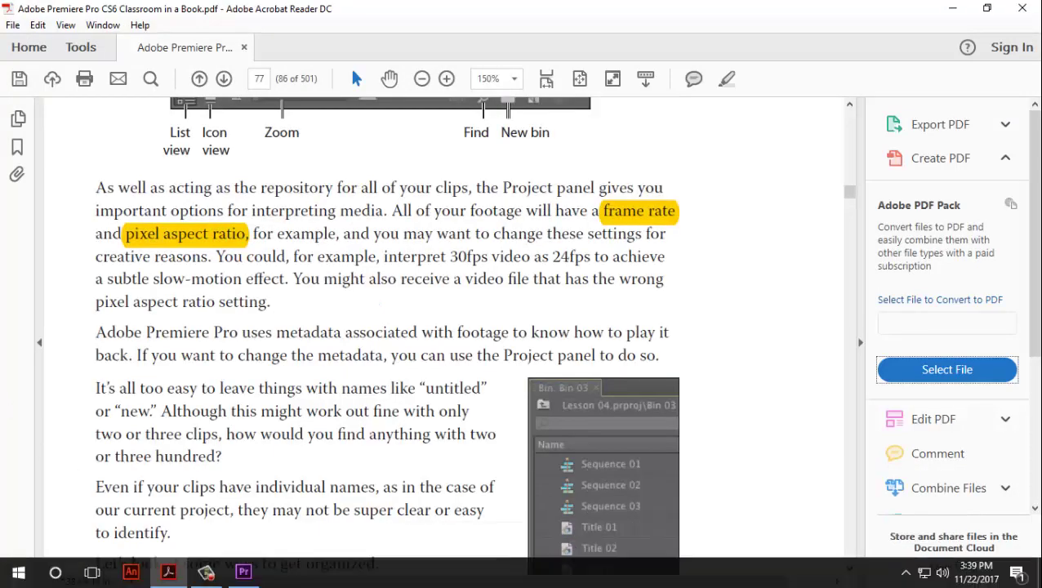
Return to Premiere Pro, show the project items as icons and view the Moto bin's contents in a separate window
click(244, 572)
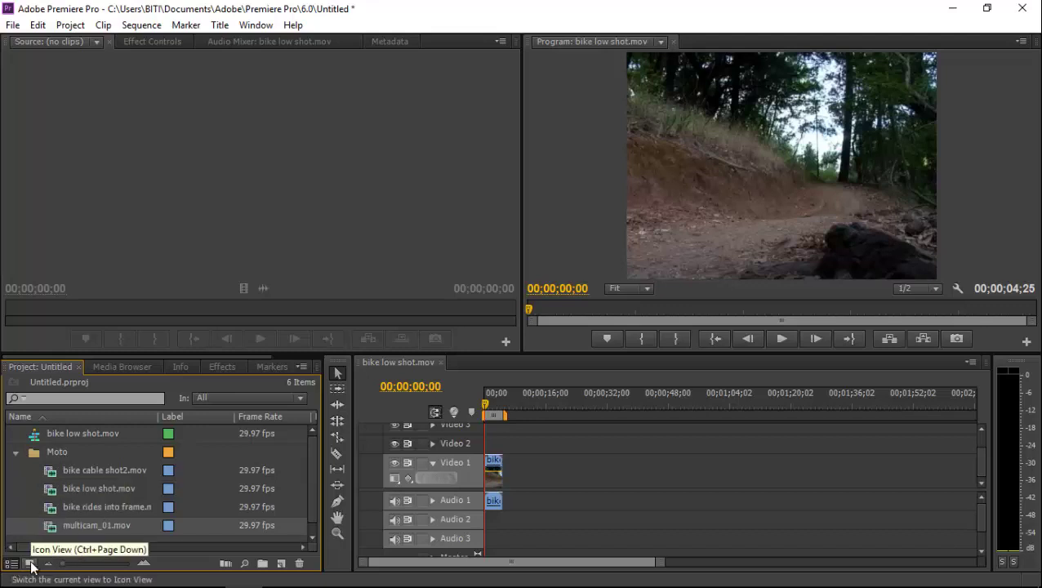
click(31, 563)
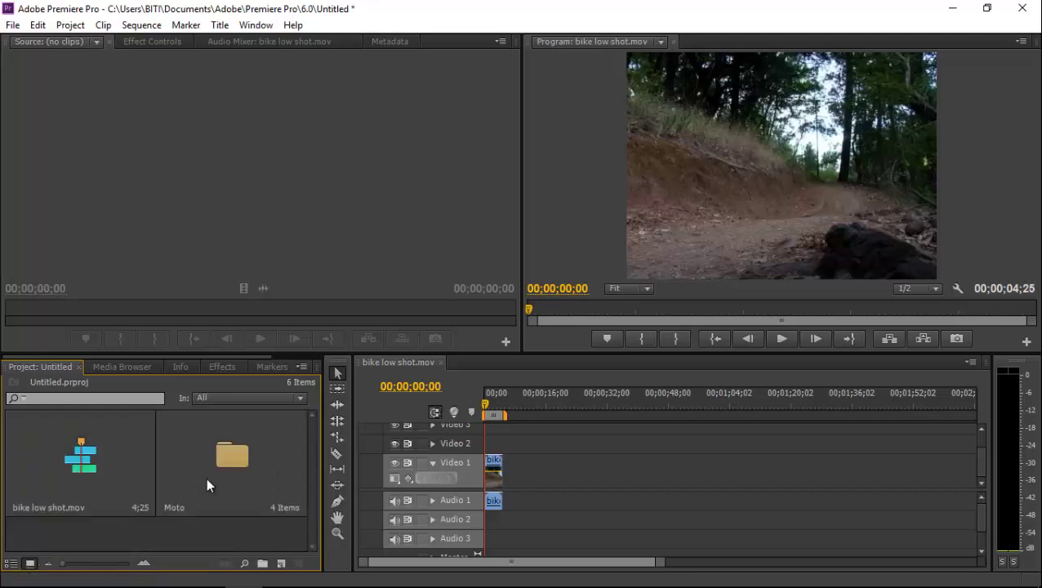
double_click(249, 459)
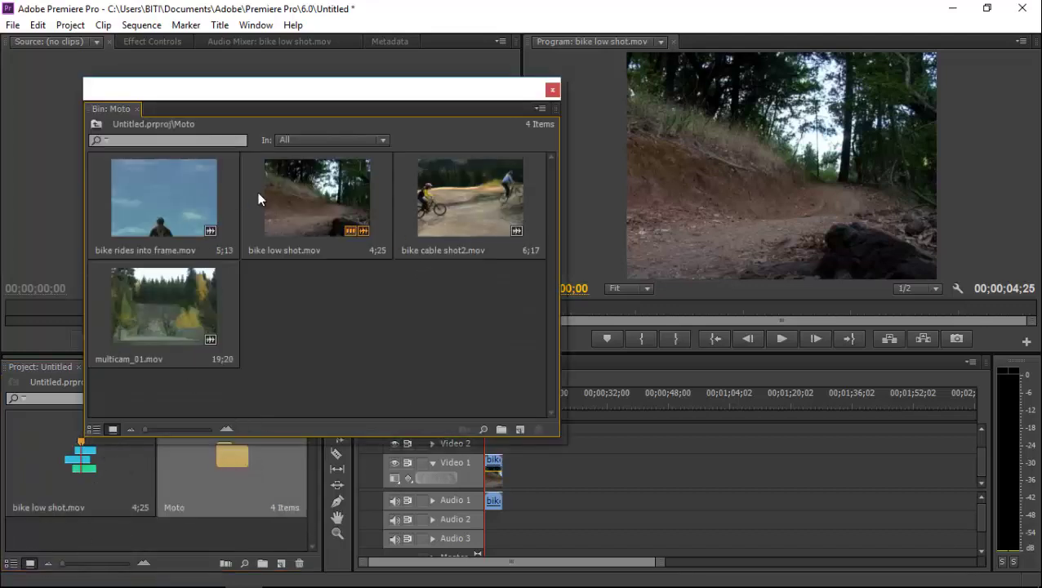
click(553, 89)
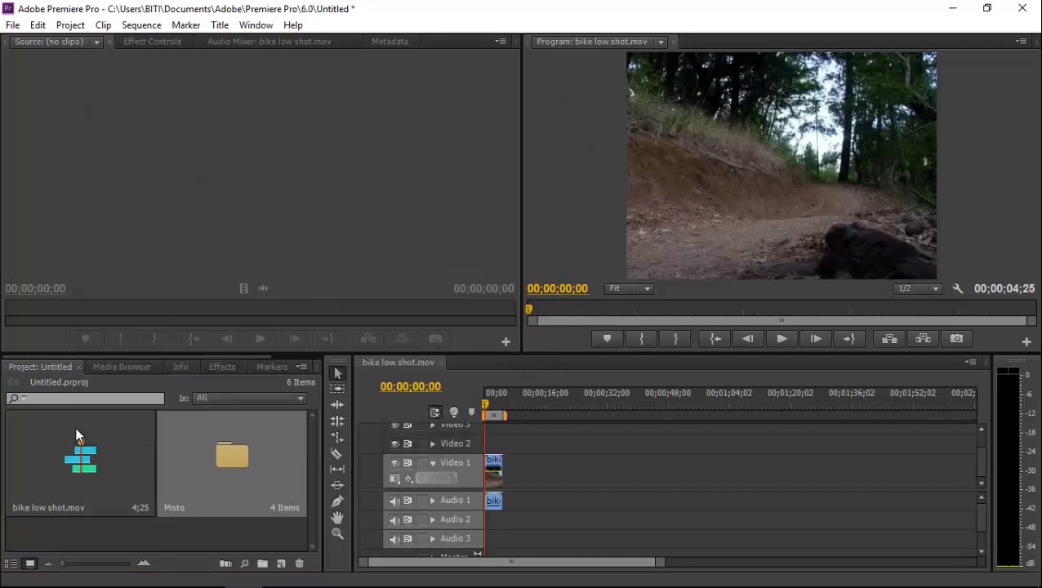
Compare the project items in list and icon view, viewing the Moto bin's thumbnails once more
click(13, 564)
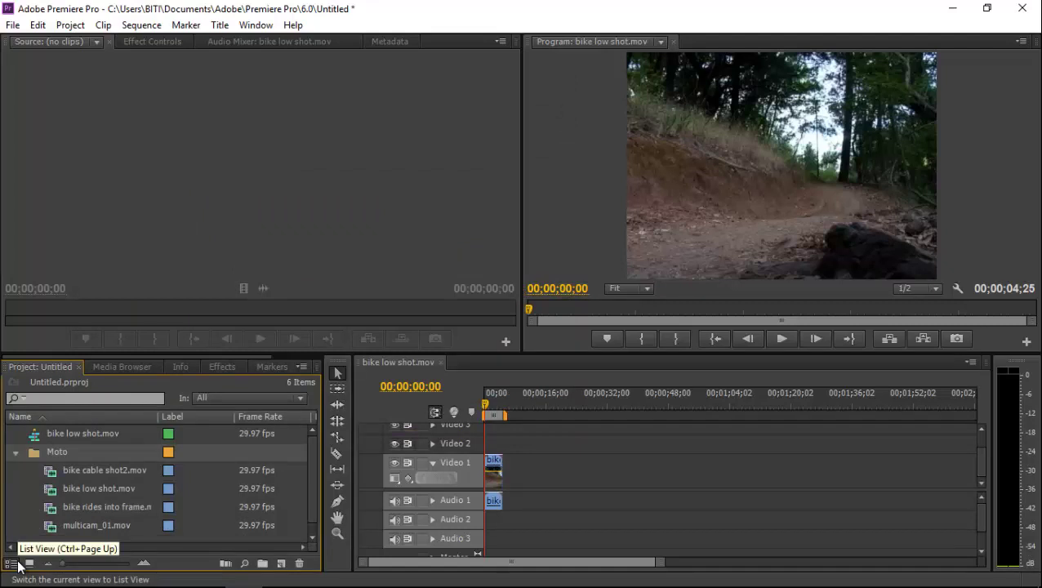
click(29, 563)
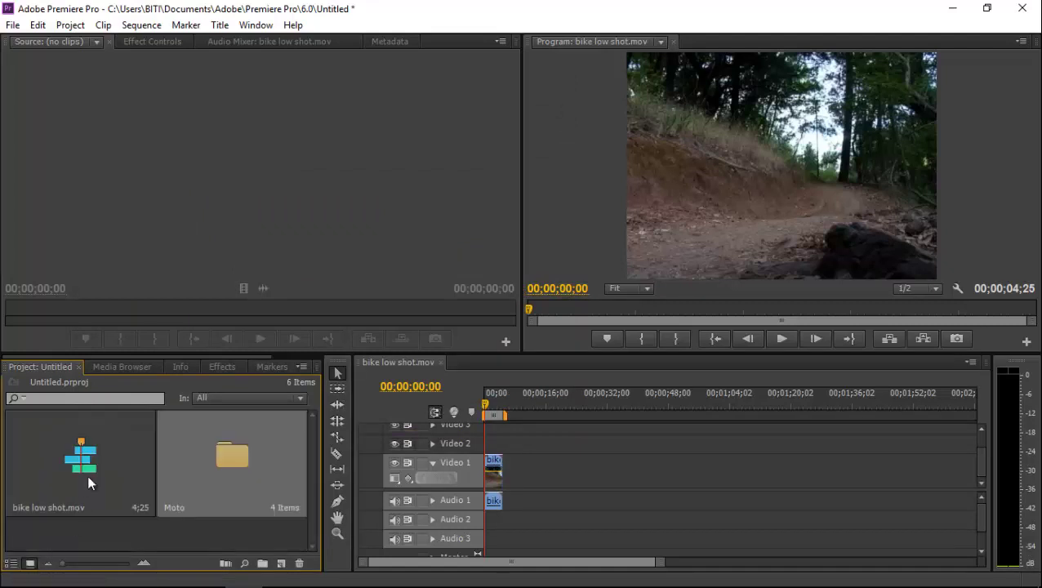
double_click(228, 462)
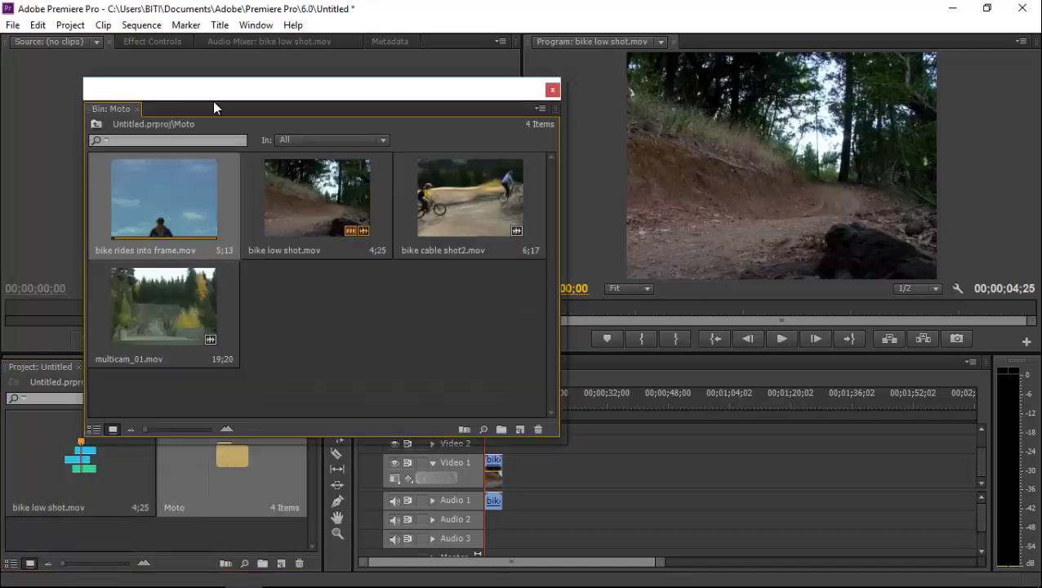
click(553, 89)
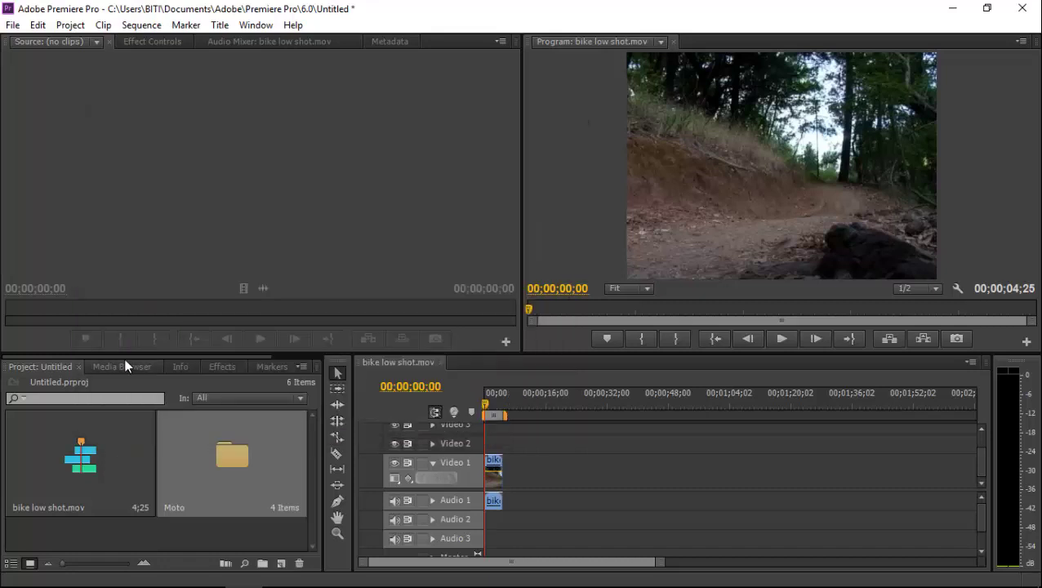
Enlarge the Project panel upward and switch it to list view
drag(139, 358, 155, 231)
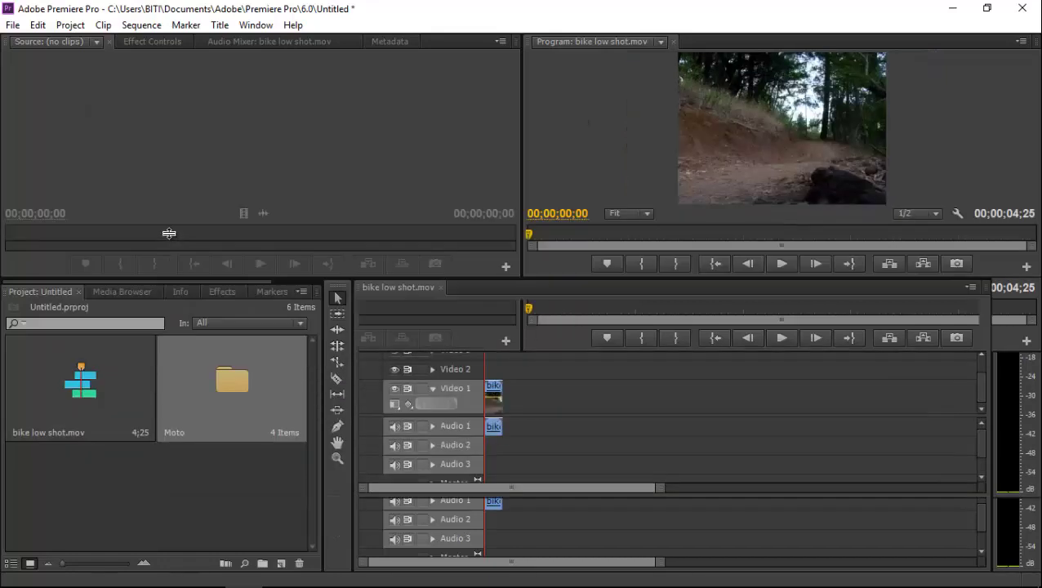
click(93, 334)
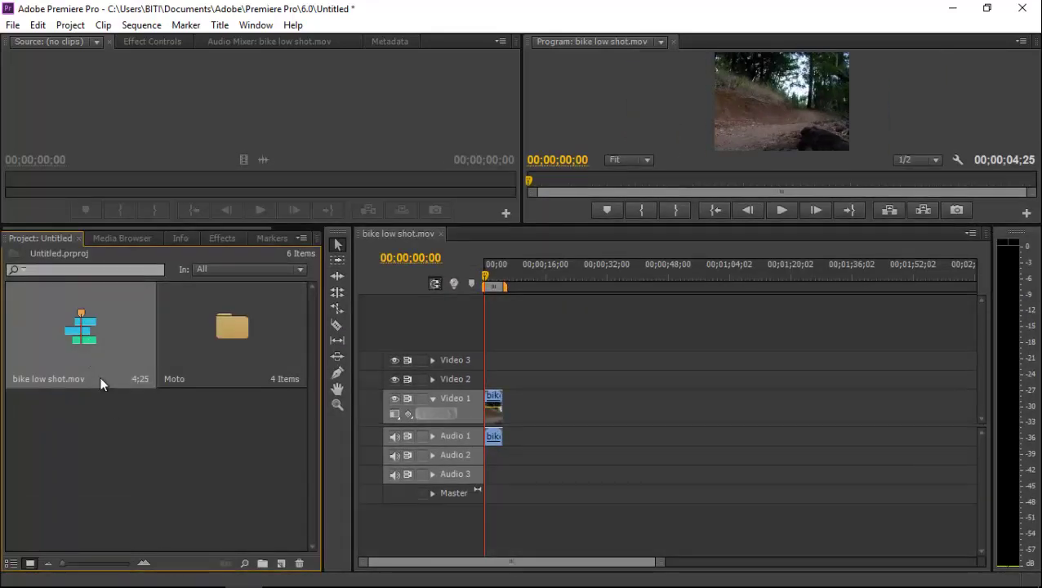
click(8, 565)
Step through the clips in the Moto bin from bike cable shot2.mov to multicam_01.mov, leaving their names as they are
click(86, 342)
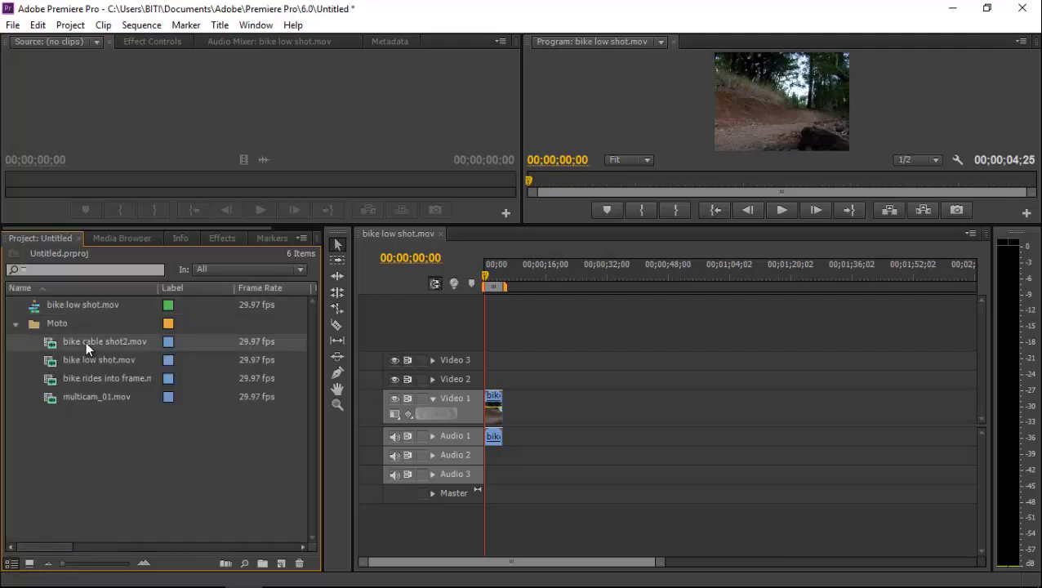
click(86, 341)
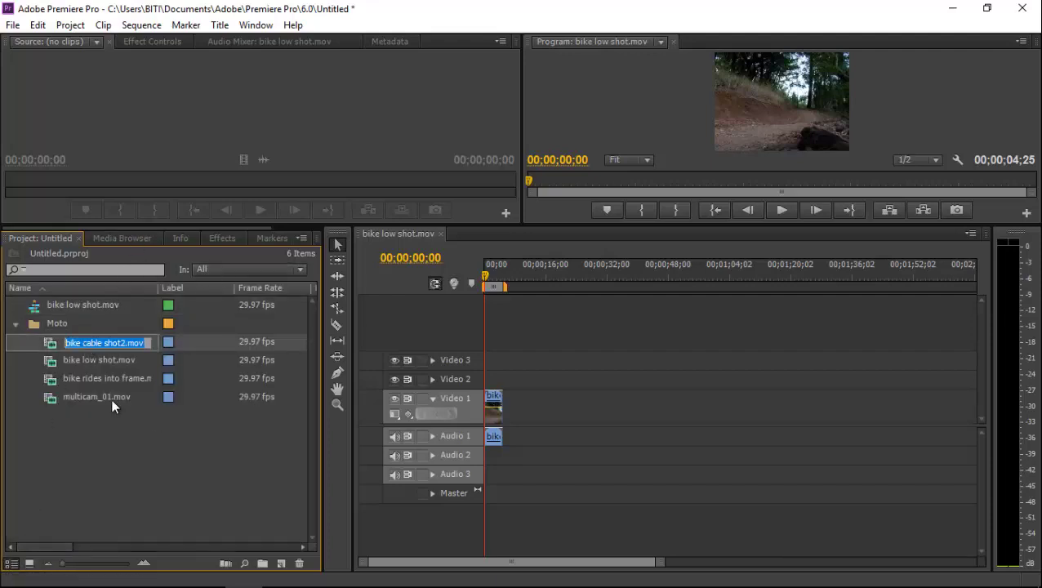
key(Down)
key(Down)
key(Down)
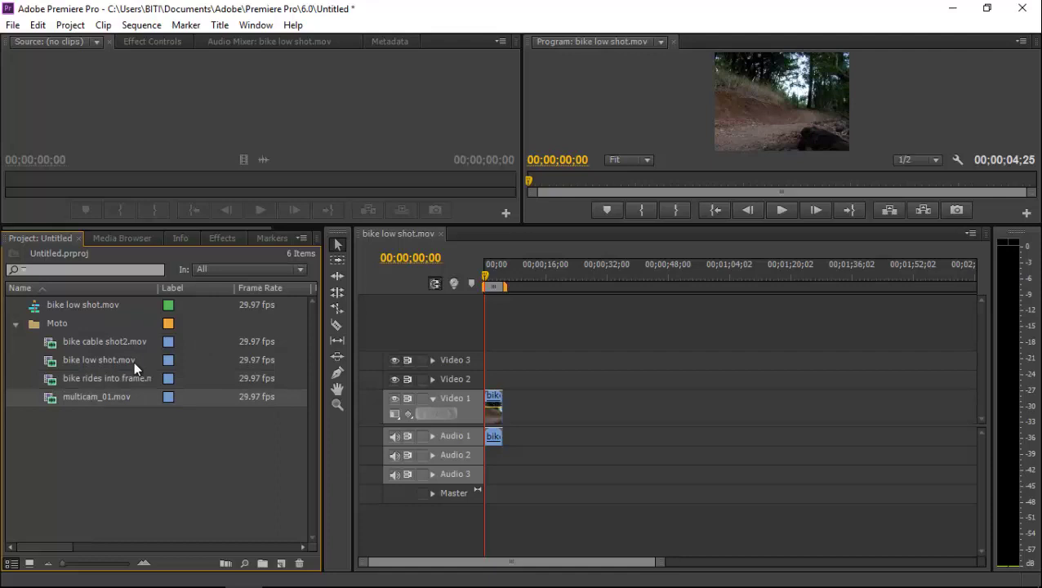
Try enlarging the project items in icon view, shrink them back to the smallest size and return to list view
click(29, 563)
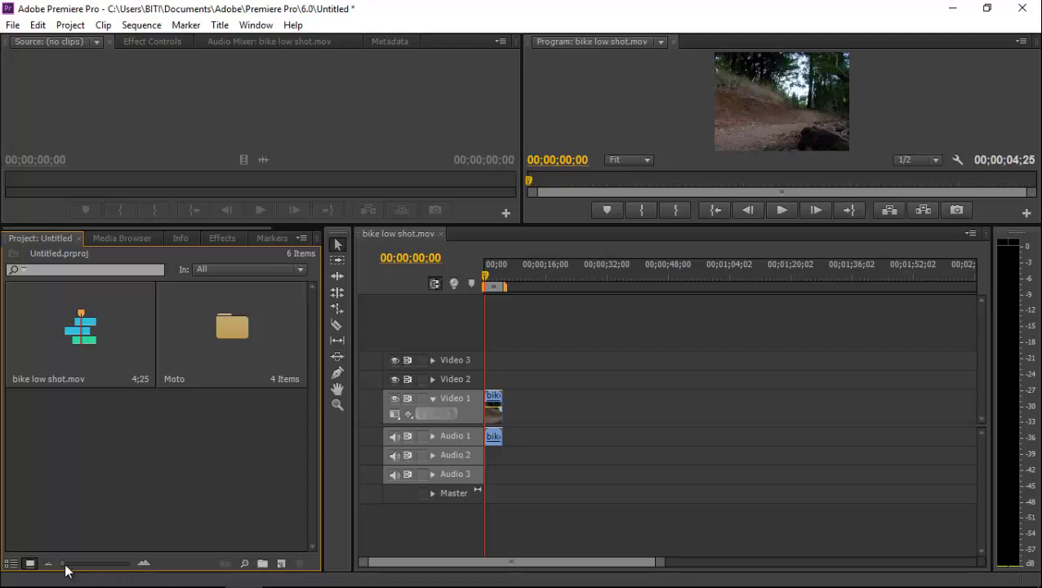
drag(66, 564, 99, 564)
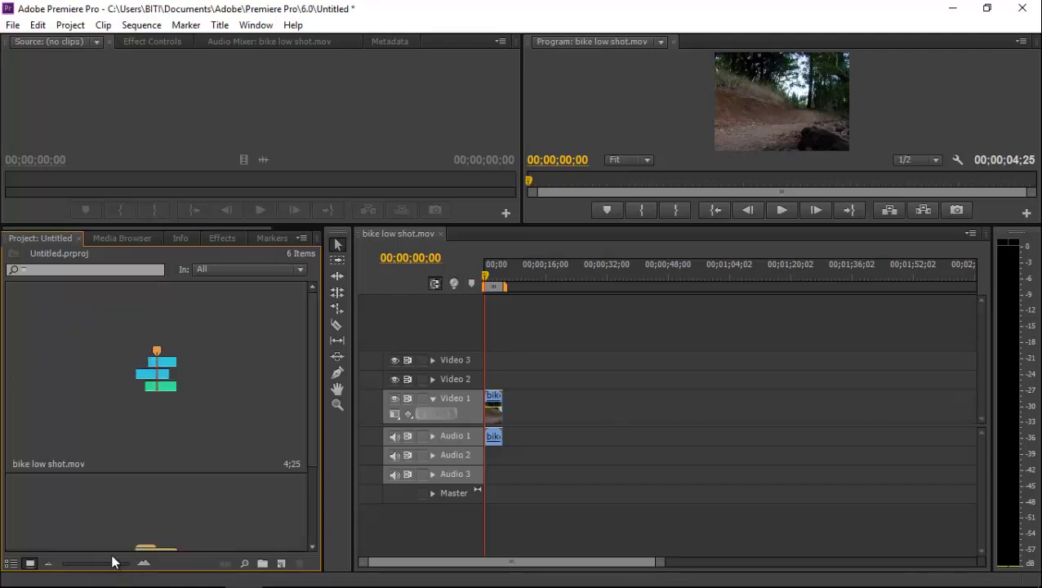
drag(311, 316, 310, 441)
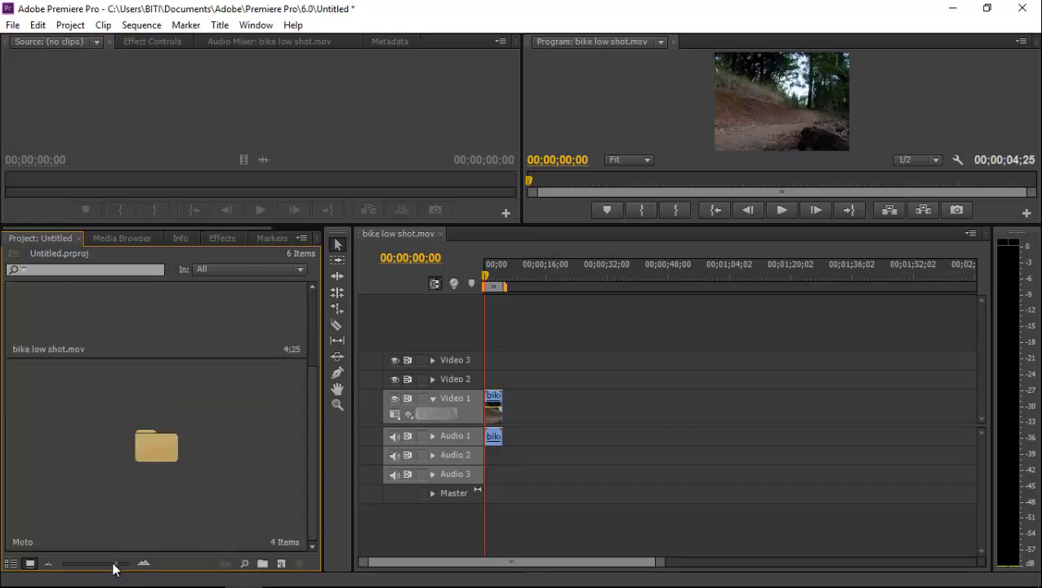
drag(112, 564, 61, 564)
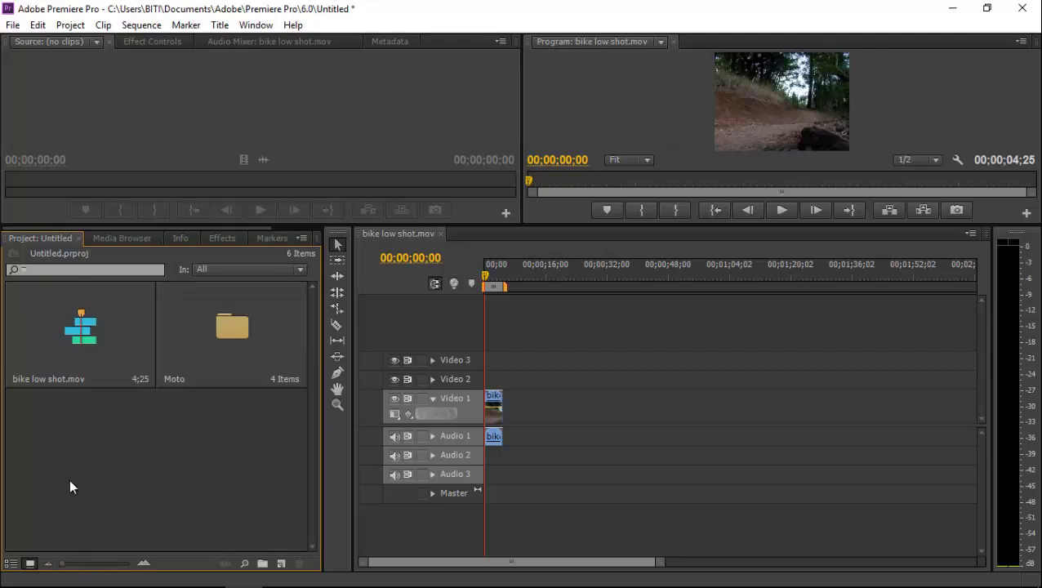
click(12, 564)
drag(65, 563, 46, 545)
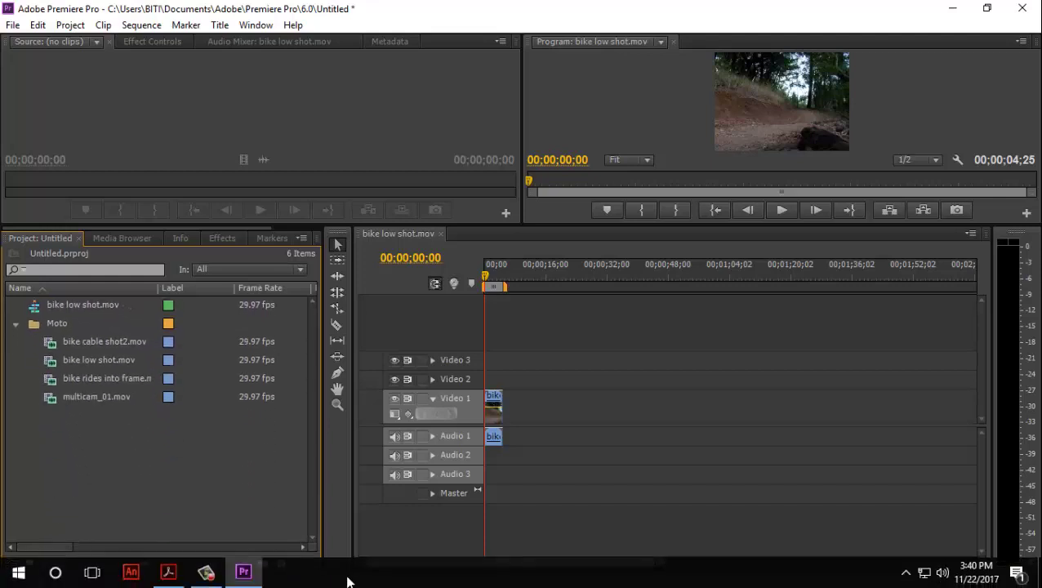
mouse_move(173, 574)
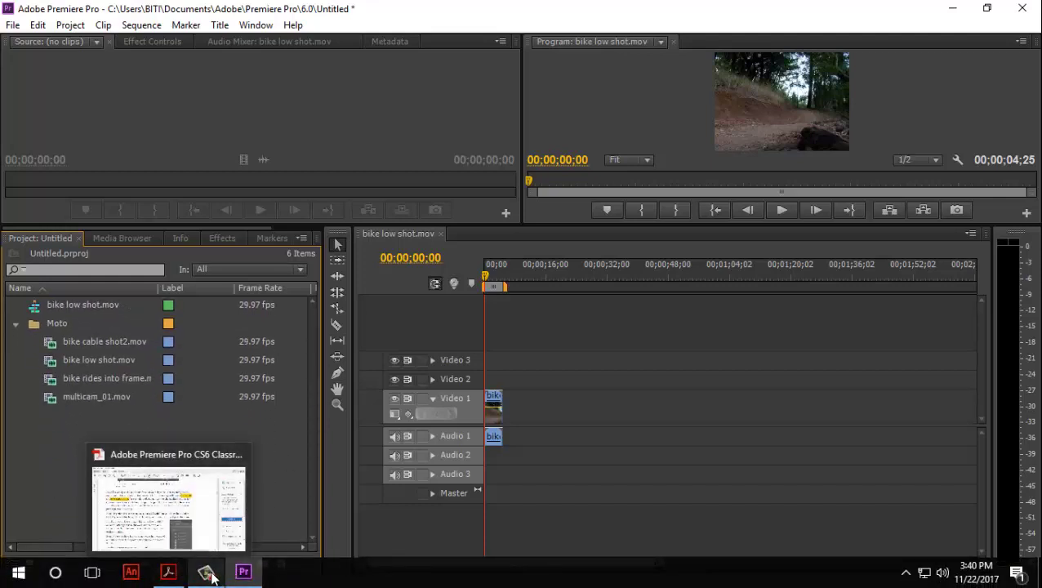
click(205, 571)
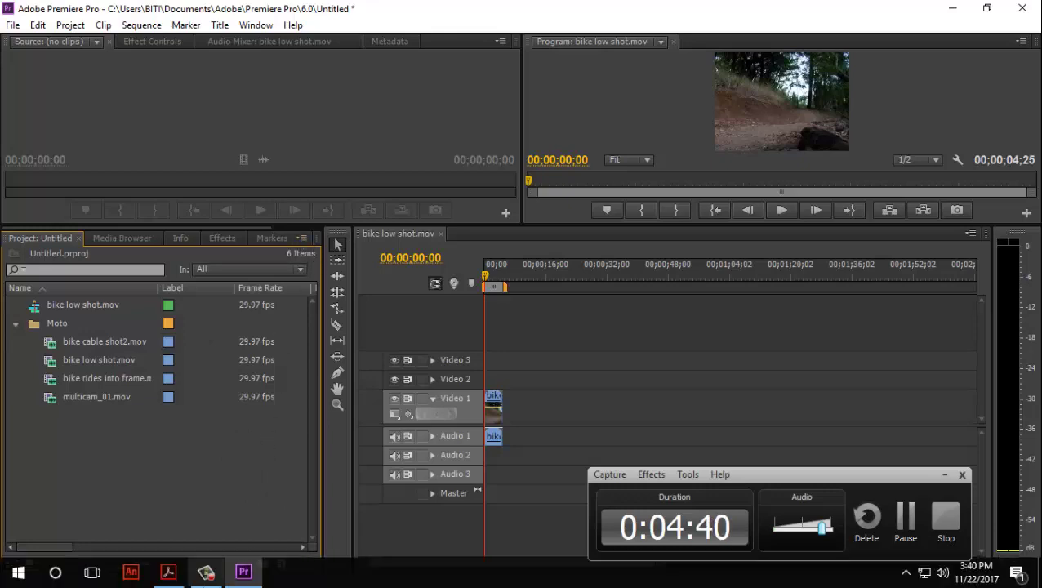
Switch to the Classroom in a Book PDF in Acrobat Reader and go back up to the Project panel diagram on page 77
click(168, 574)
scroll(418, 332, up, 5)
scroll(418, 332, up, 5)
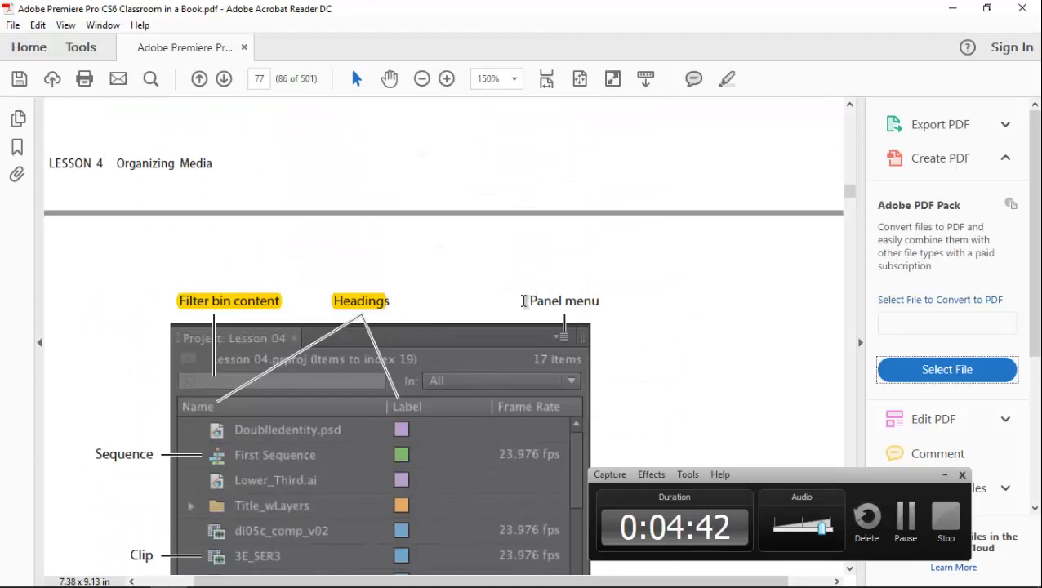
Highlight the "Panel menu" label above the Project panel diagram
drag(527, 300, 602, 300)
right_click(581, 303)
click(612, 349)
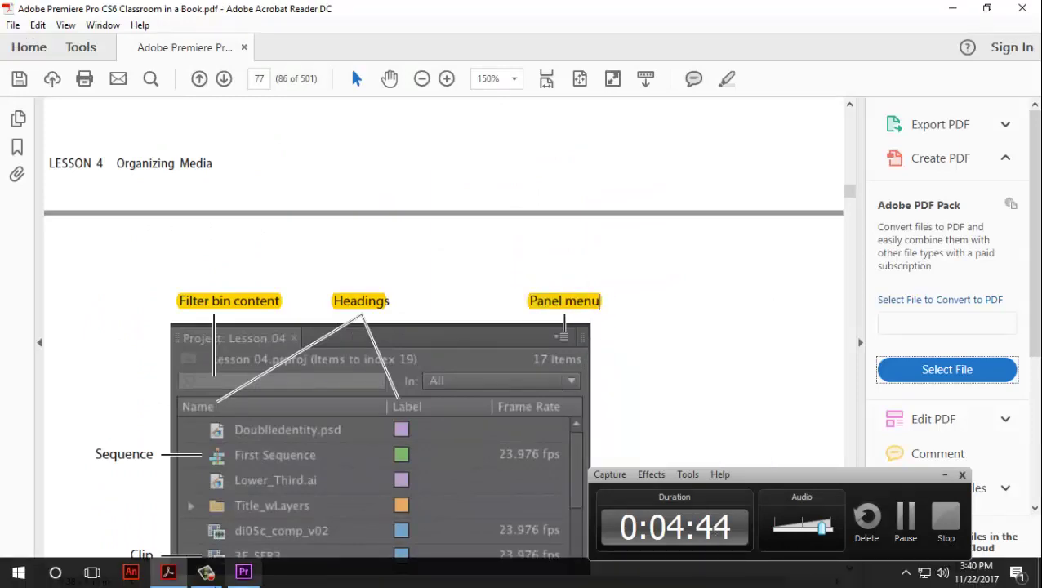
Switch to Premiere Pro, turn on the Project panel's Preview Area and preview the bike cable shot2.mov clip
click(244, 579)
click(301, 237)
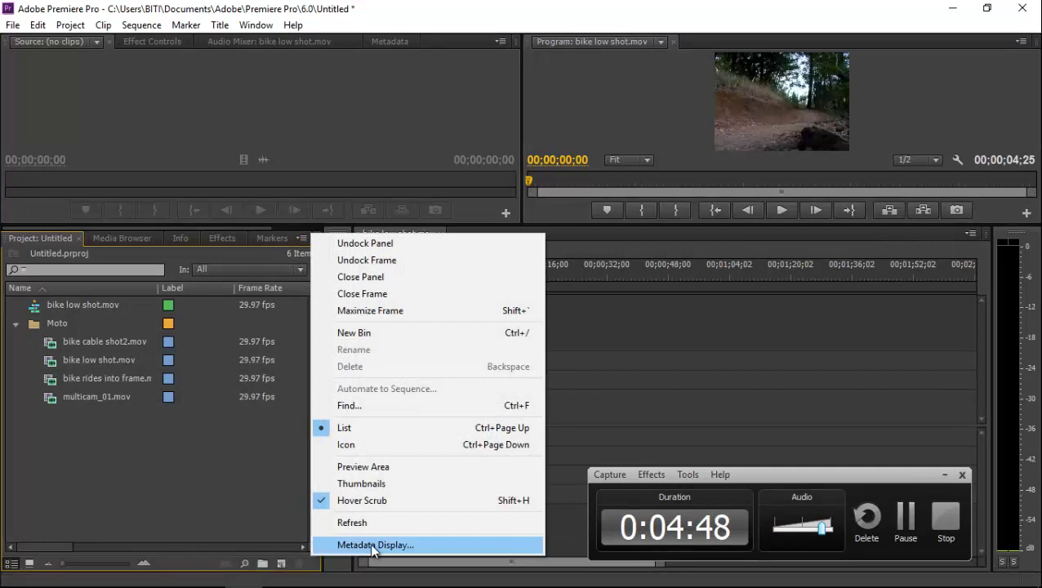
click(378, 467)
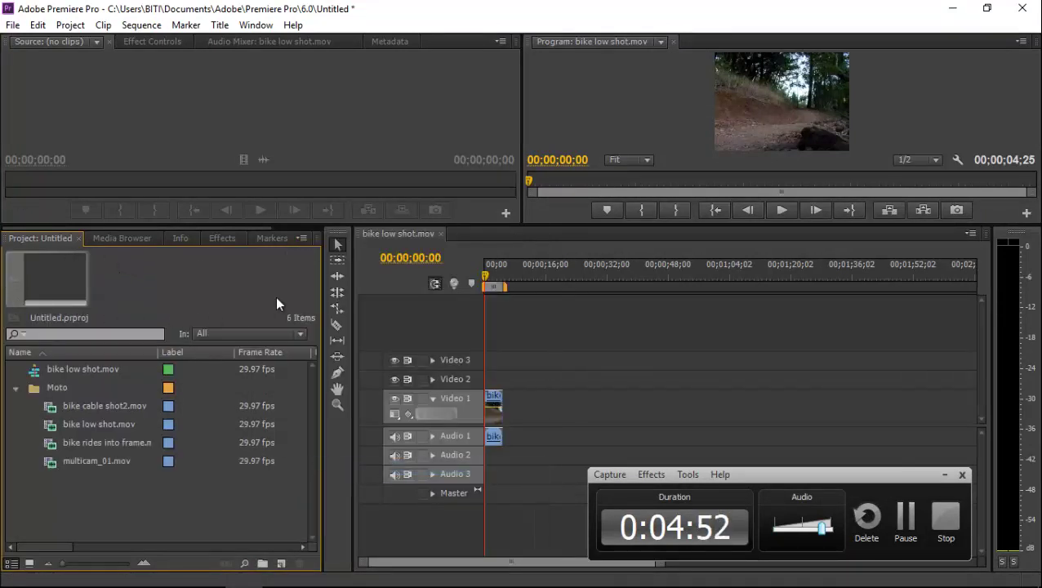
click(300, 239)
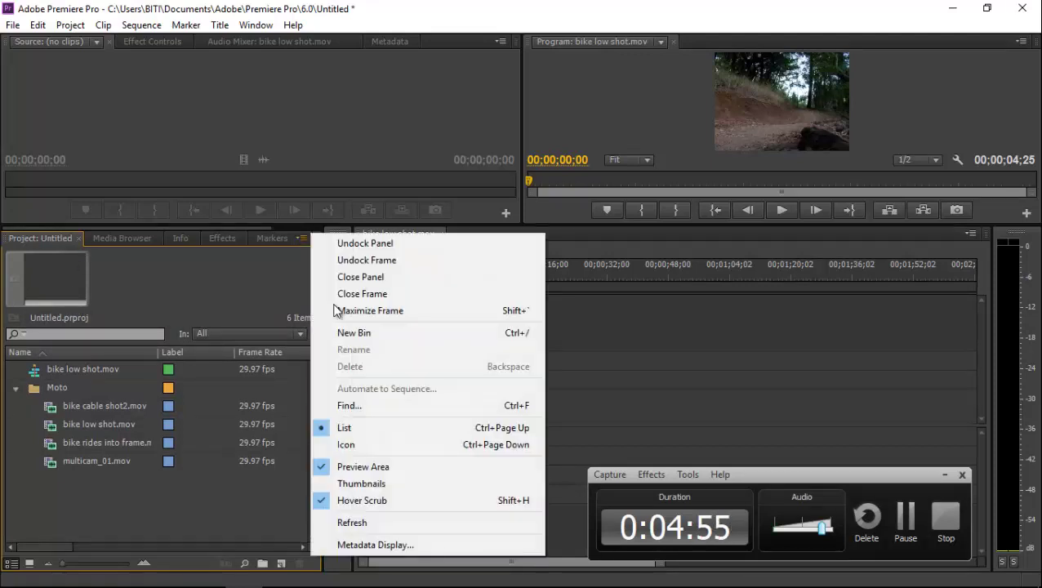
click(133, 491)
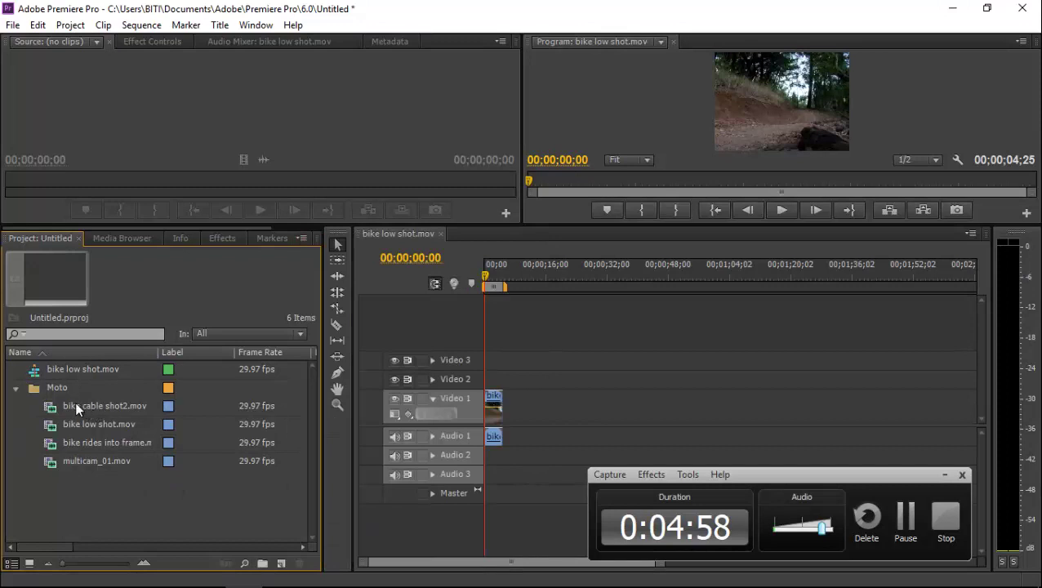
click(101, 409)
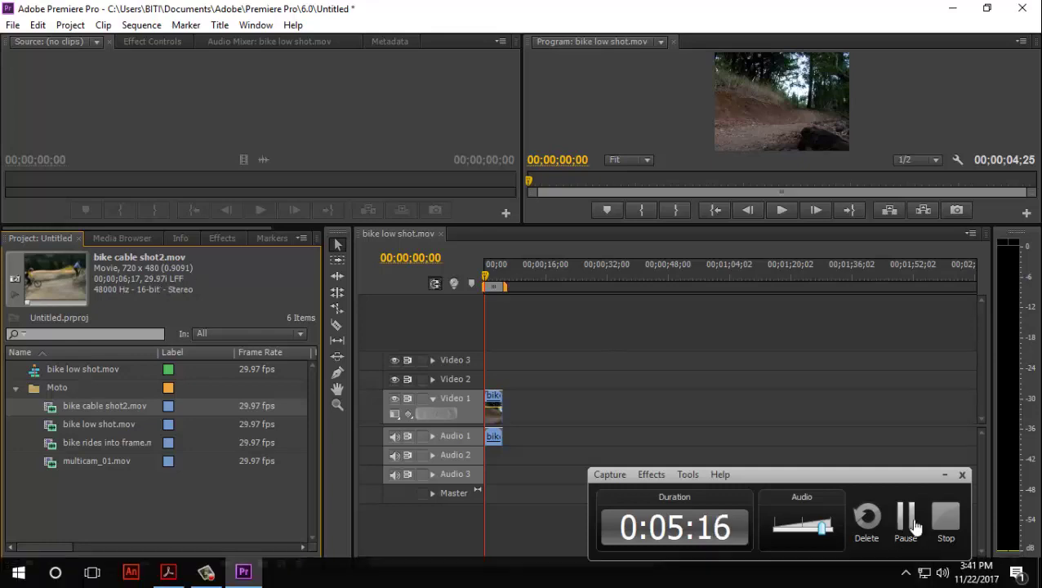
click(908, 518)
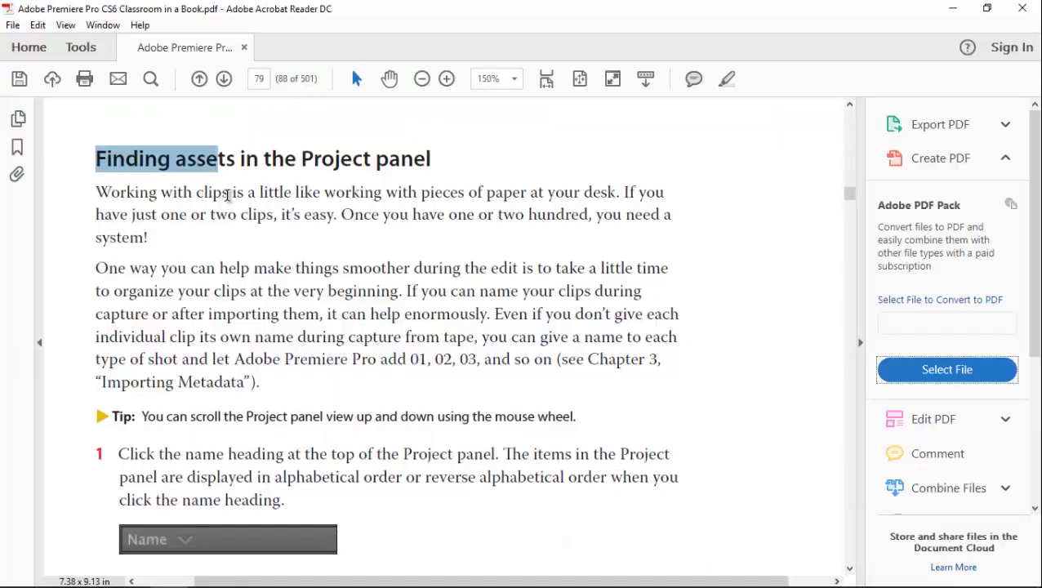
In the PDF, highlight the start of the "Finding assets in the Project panel" heading and continue to the Filter bin content section
drag(95, 158, 217, 160)
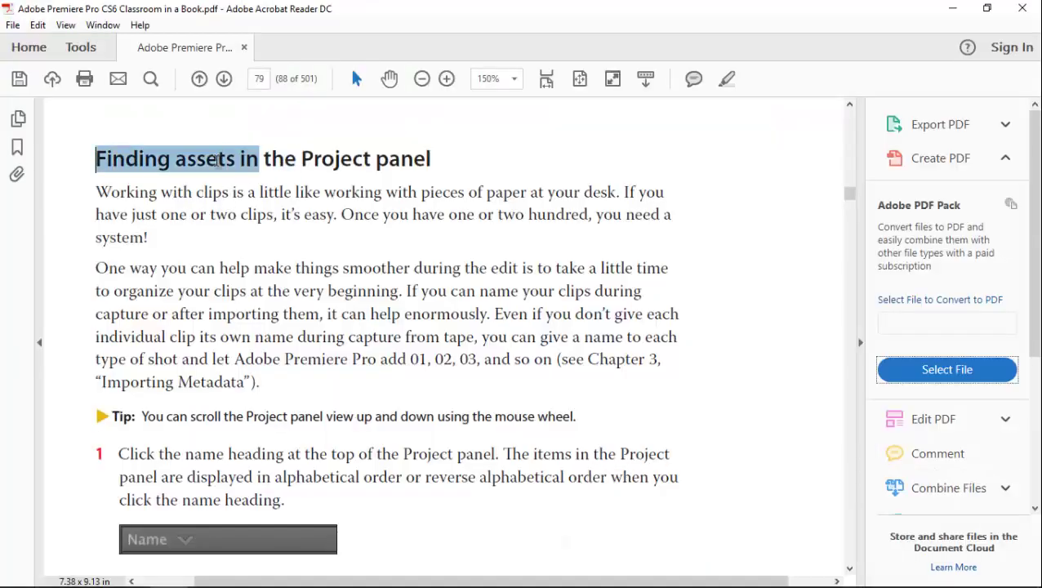
right_click(219, 167)
click(263, 209)
scroll(343, 328, down, 5)
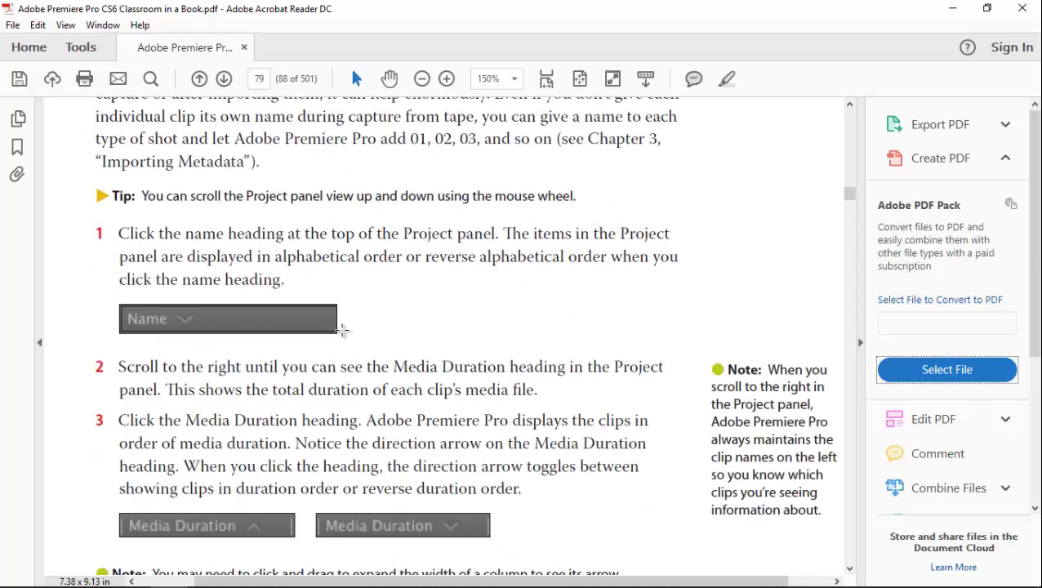
scroll(342, 328, down, 15)
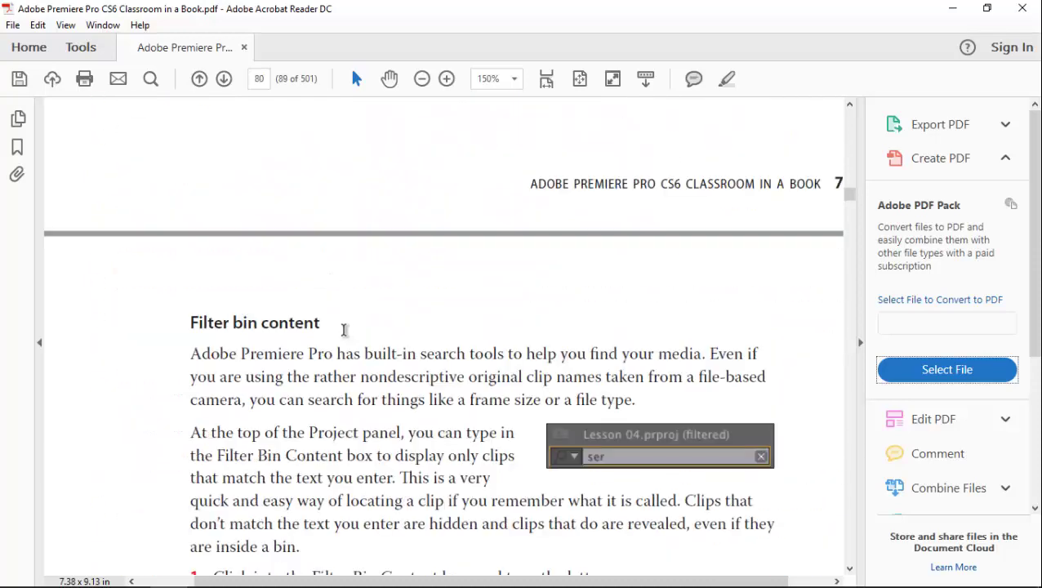
scroll(346, 347, down, 8)
Switch to Premiere Pro and use Find to search the project for items whose name contains "bike"
click(243, 571)
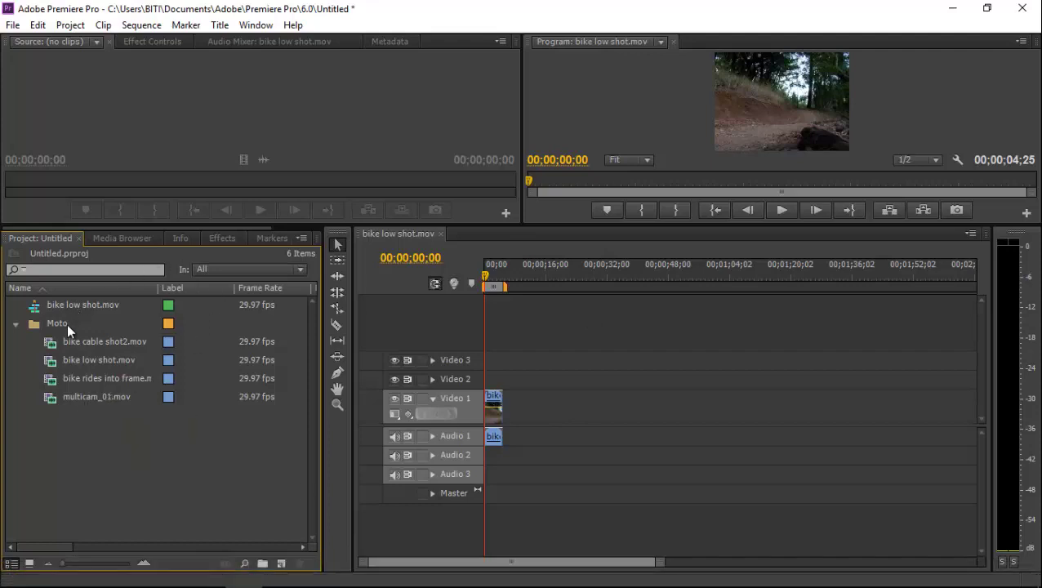
click(300, 271)
click(298, 268)
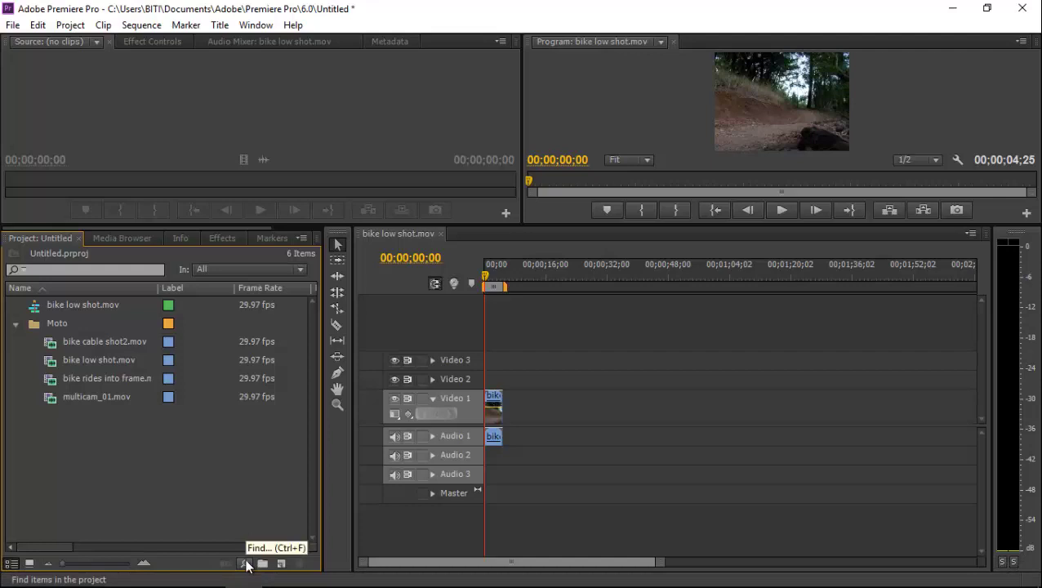
click(206, 579)
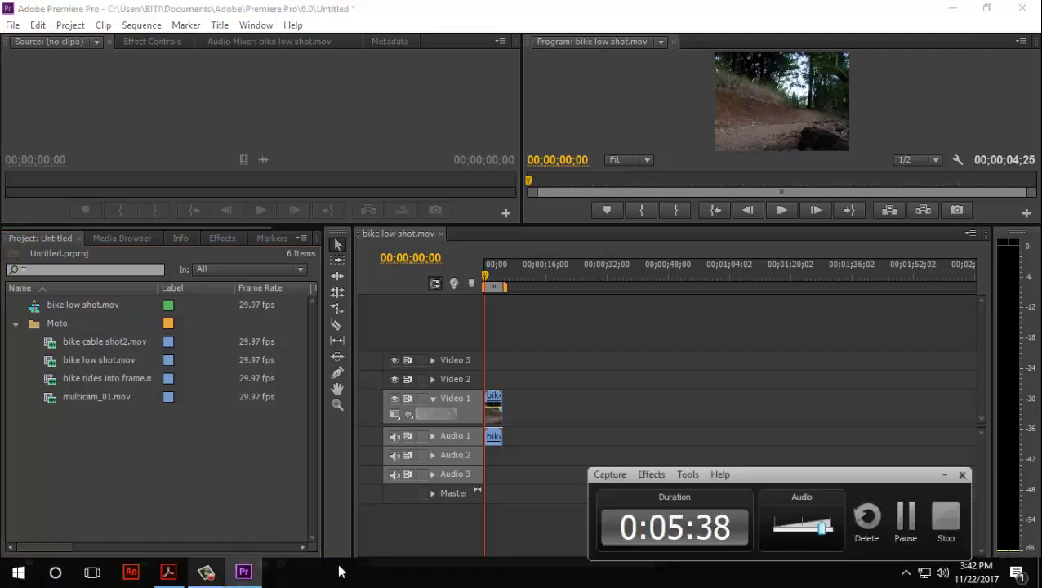
click(236, 563)
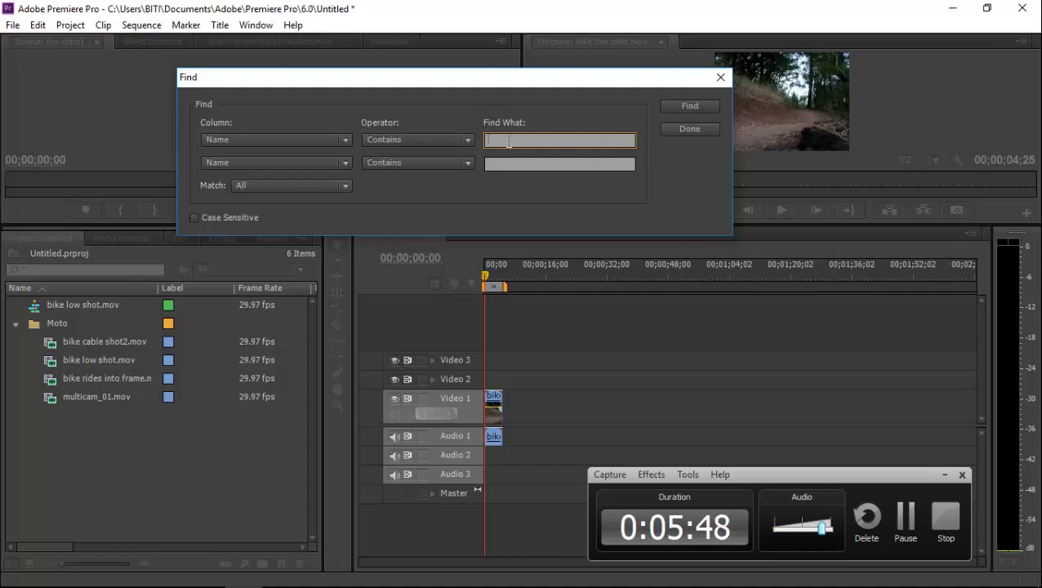
text(bike)
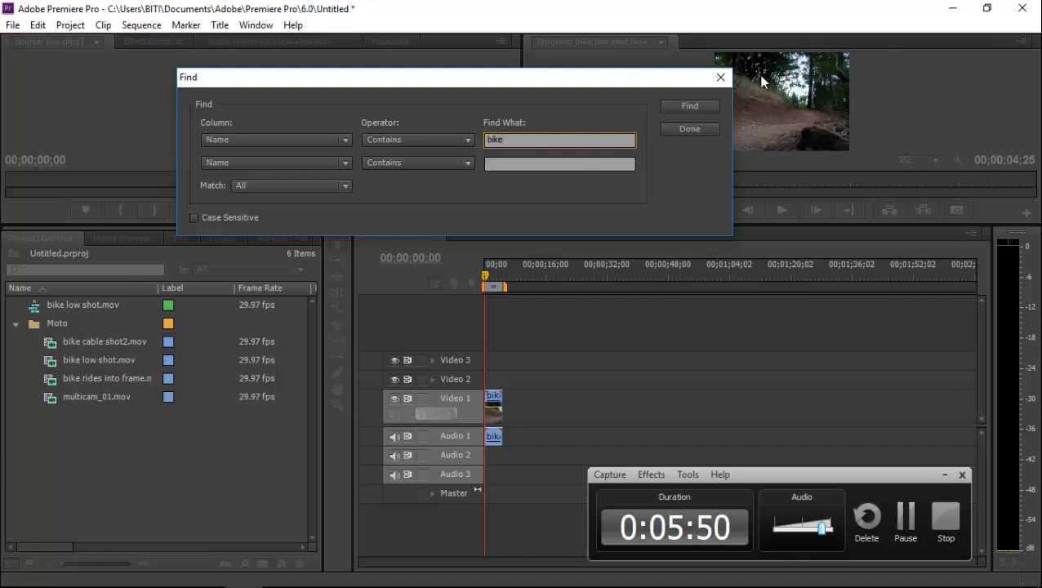
click(690, 106)
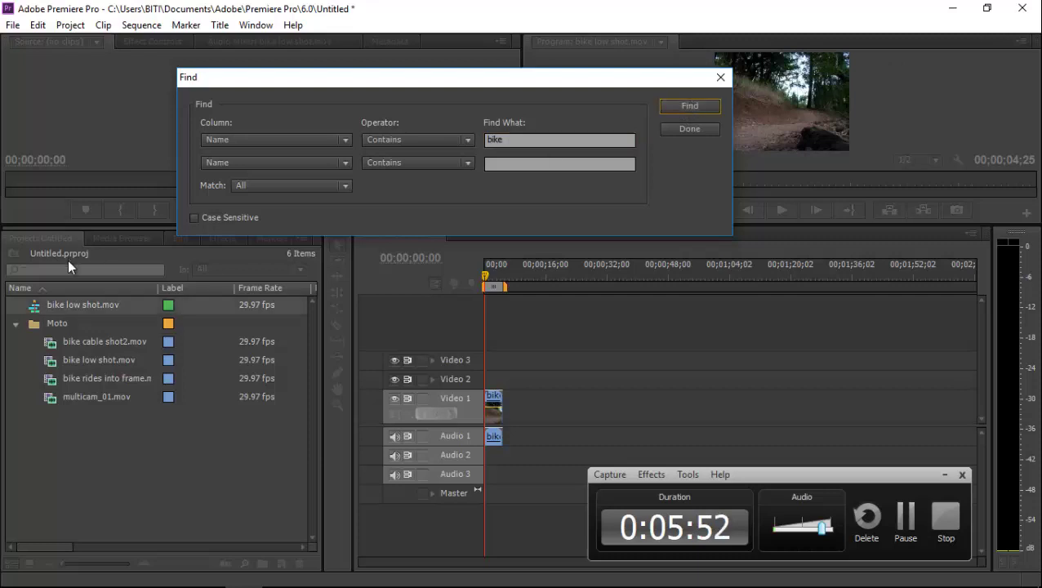
Cycle repeatedly through the remaining project items whose name contains "bike"
click(684, 109)
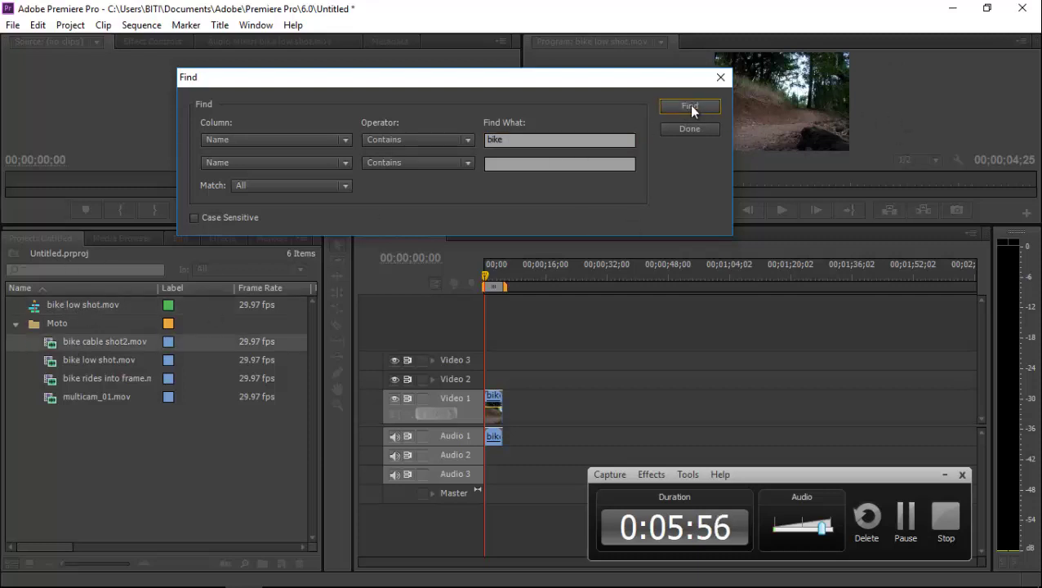
click(690, 107)
click(690, 107)
click(690, 107)
click(690, 107)
click(690, 107)
click(690, 107)
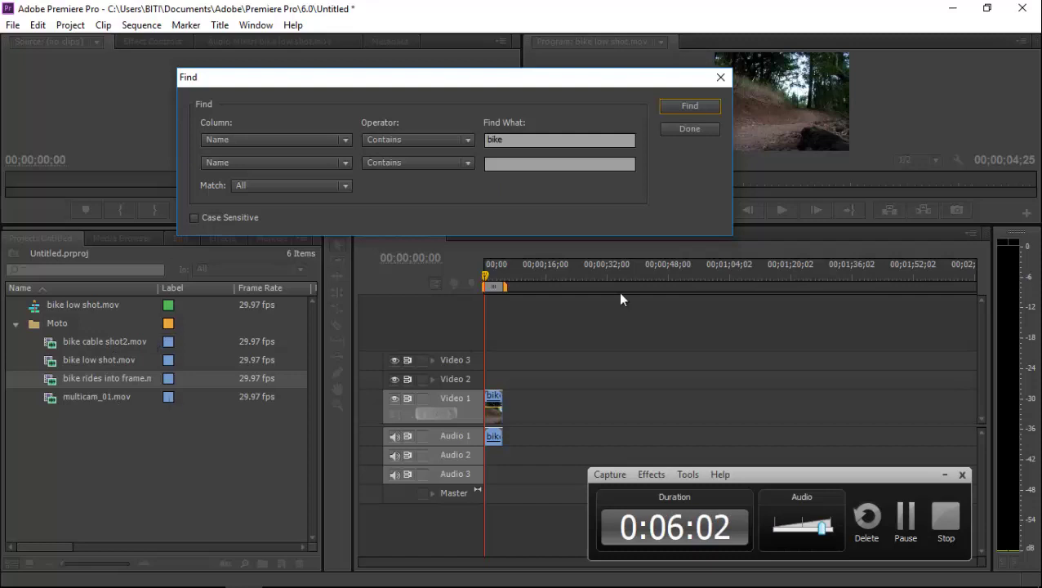
click(686, 106)
click(685, 107)
click(686, 107)
click(686, 106)
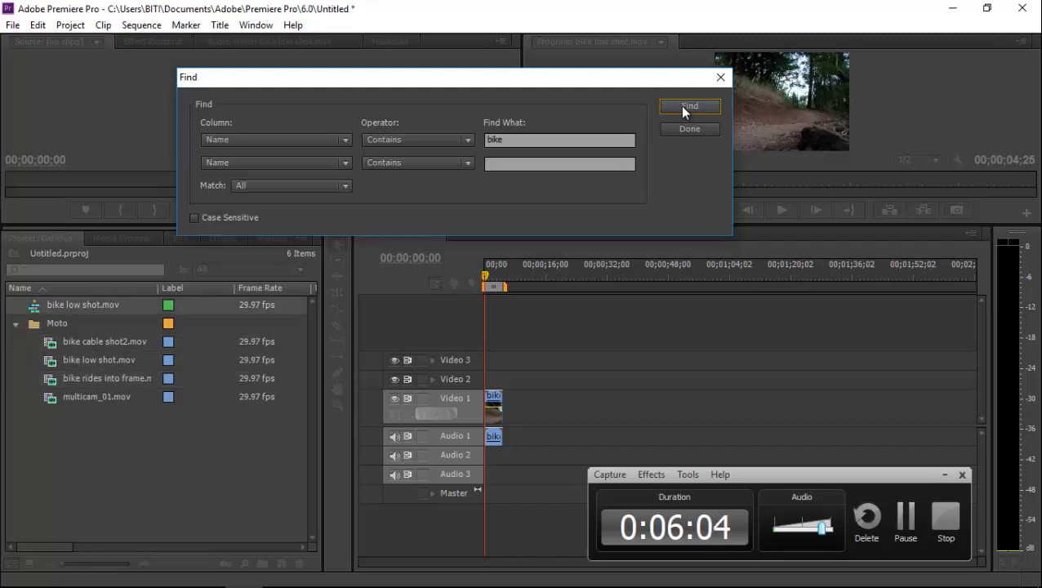
click(686, 107)
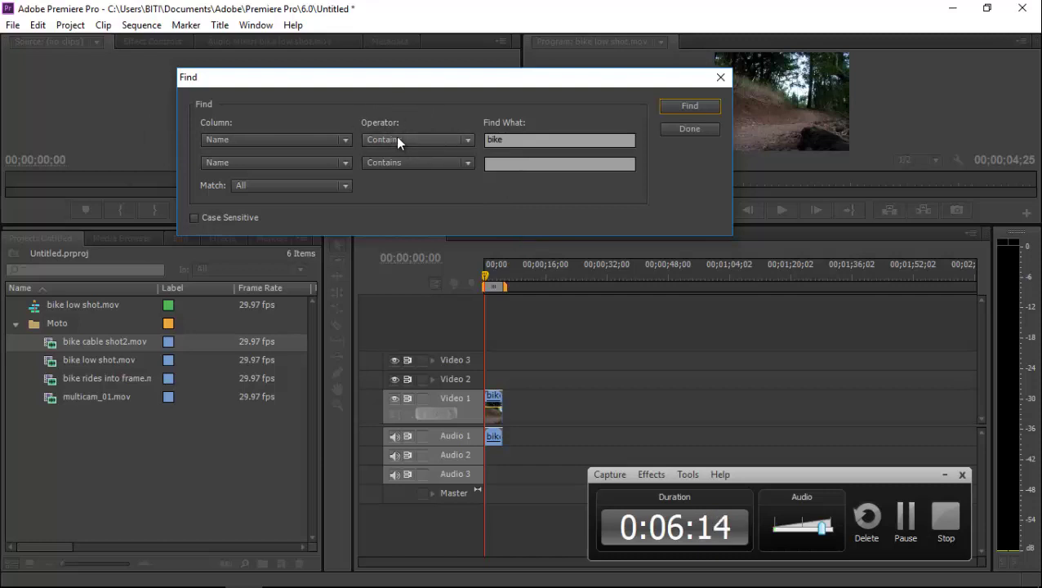
Set the first search operator to Starts With and step through the items matching "bike"
click(424, 142)
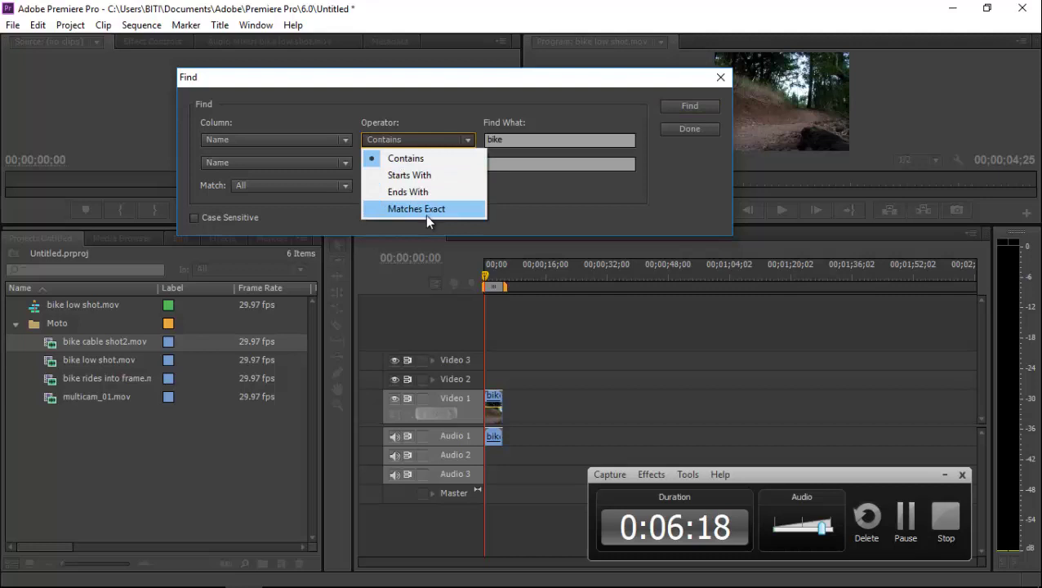
click(422, 162)
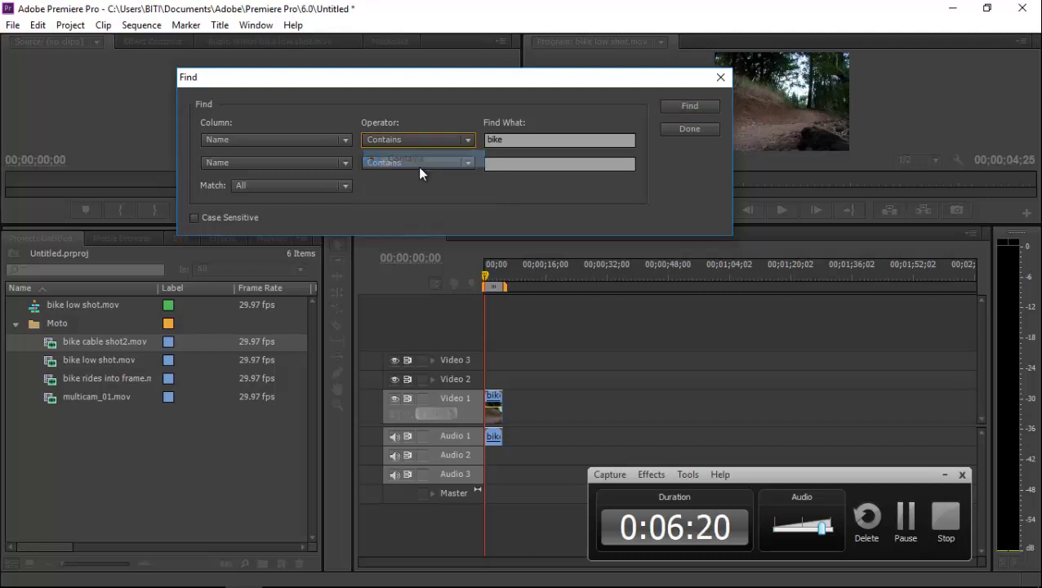
click(407, 139)
click(408, 173)
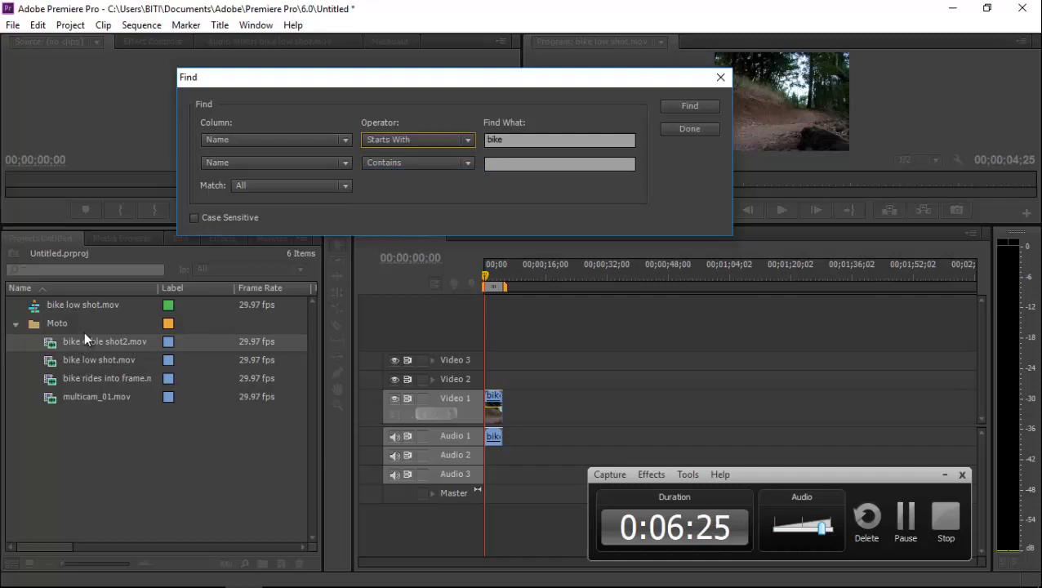
click(702, 107)
click(702, 107)
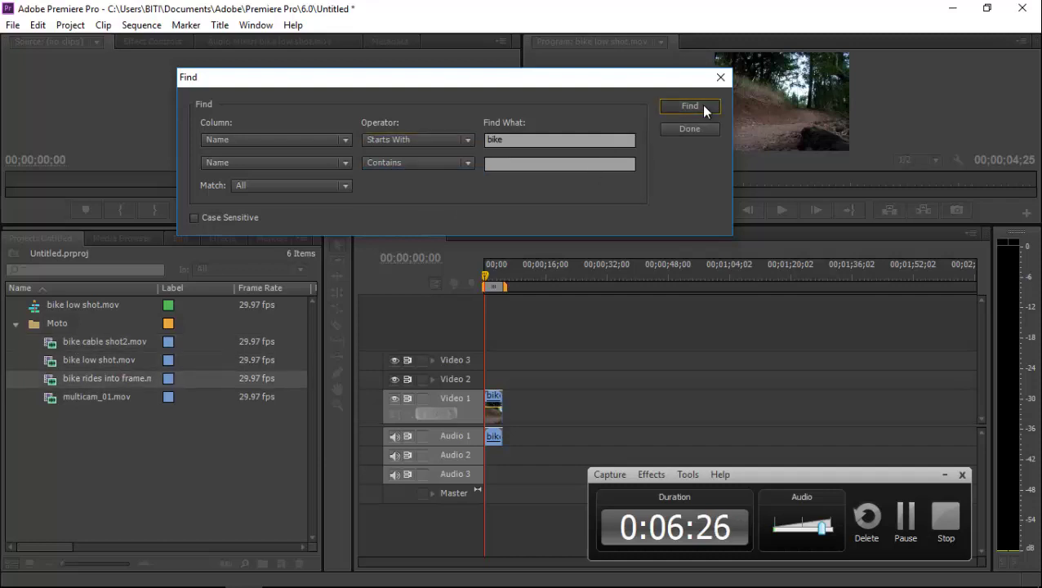
click(702, 107)
click(702, 107)
click(702, 107)
click(702, 107)
Set the first search operator to Ends With and search for "bike" again
click(418, 140)
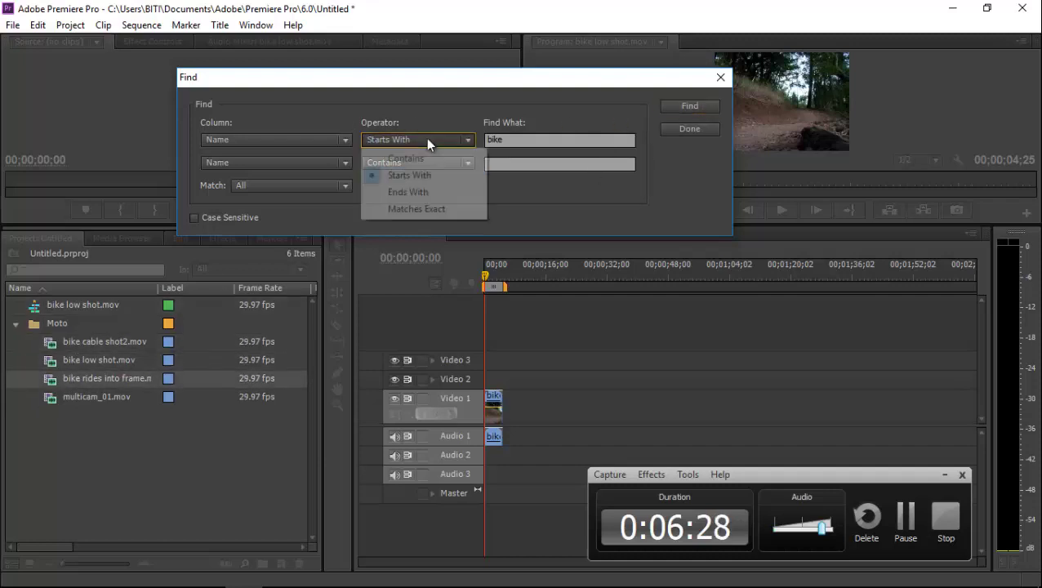
click(419, 191)
click(702, 107)
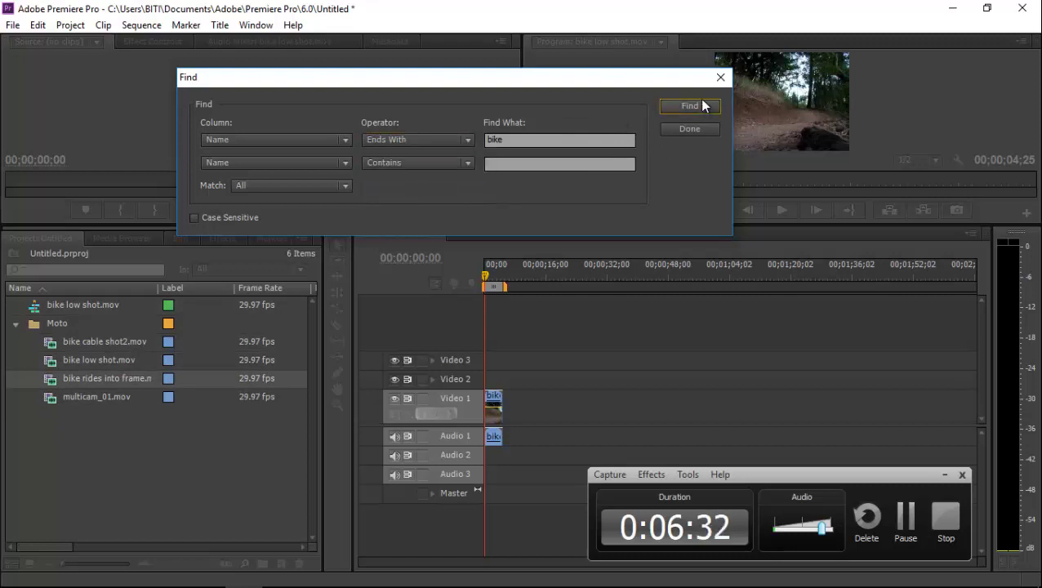
click(205, 512)
click(694, 109)
Set the first search operator back to Contains and step through the items matching "bike"
click(442, 139)
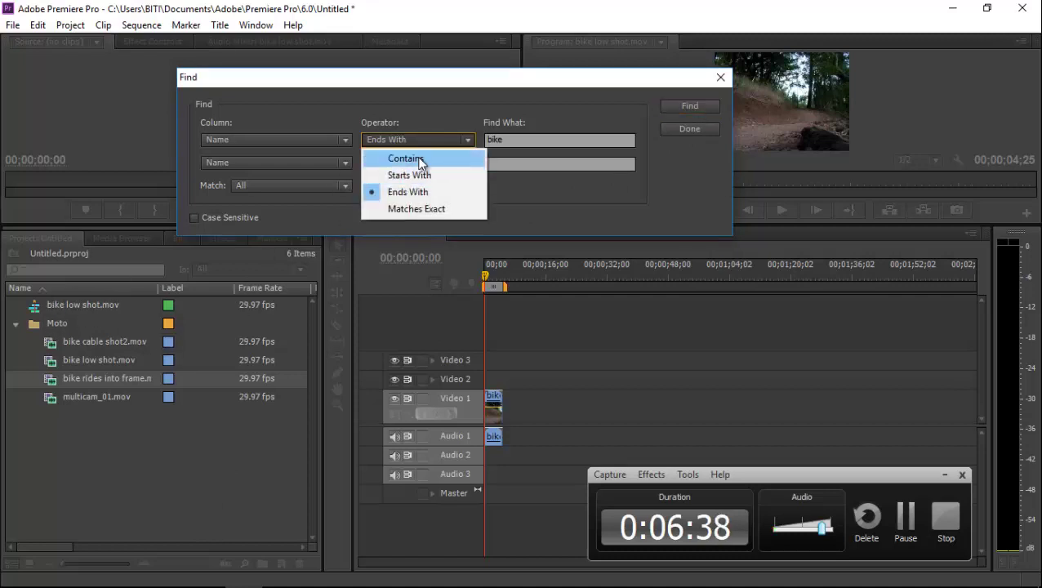
click(416, 156)
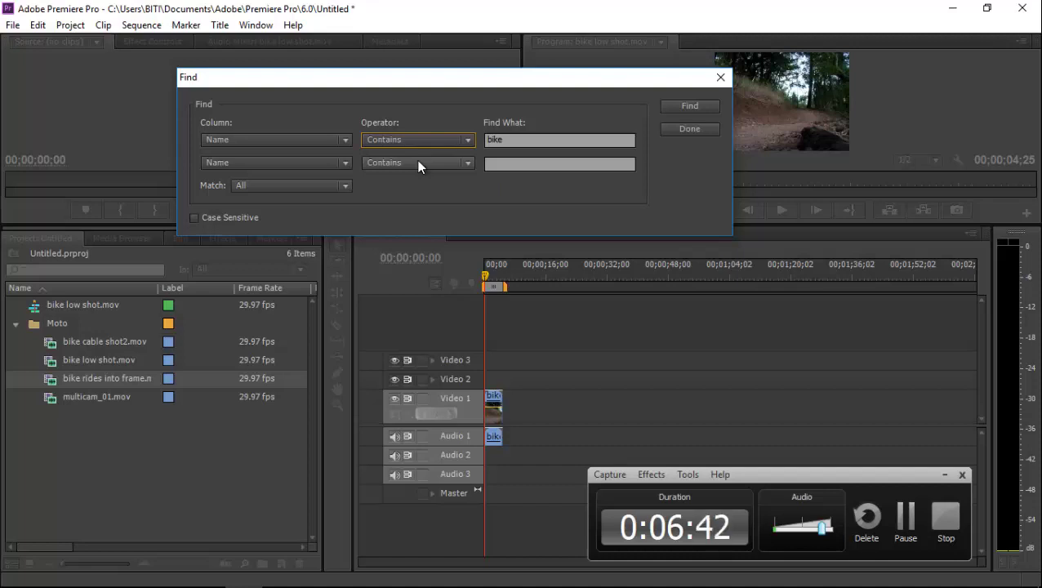
click(694, 110)
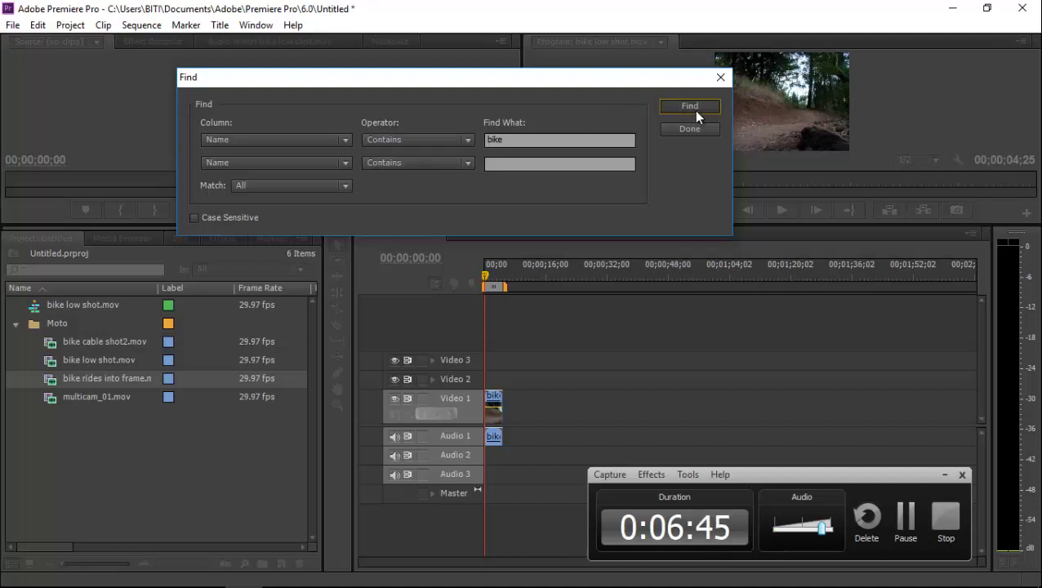
click(693, 110)
click(693, 111)
click(692, 109)
click(692, 110)
click(692, 109)
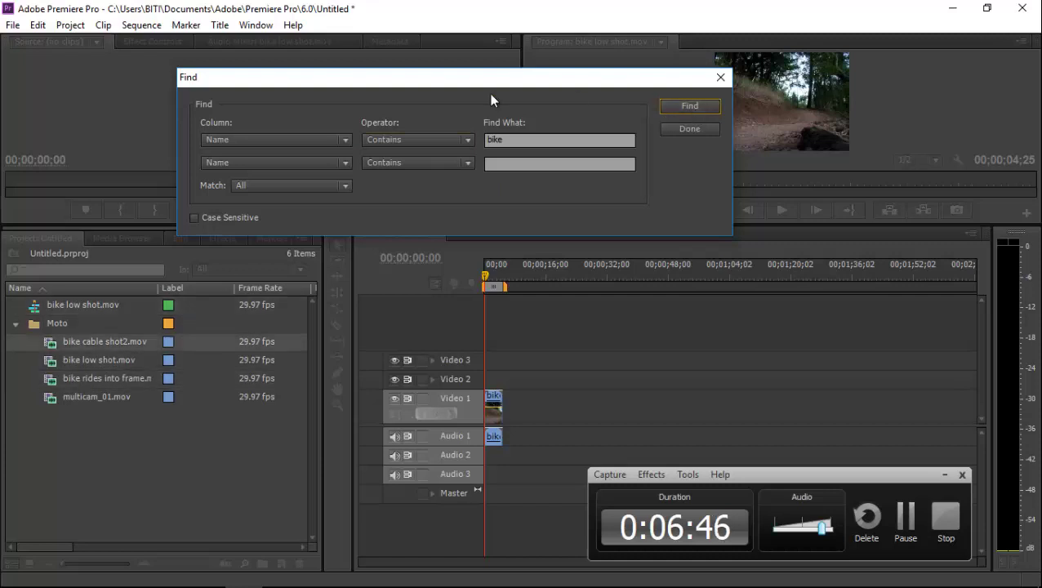
Search for "bike" with the Matches Exact operator, and return the operator to Contains
click(426, 136)
click(418, 208)
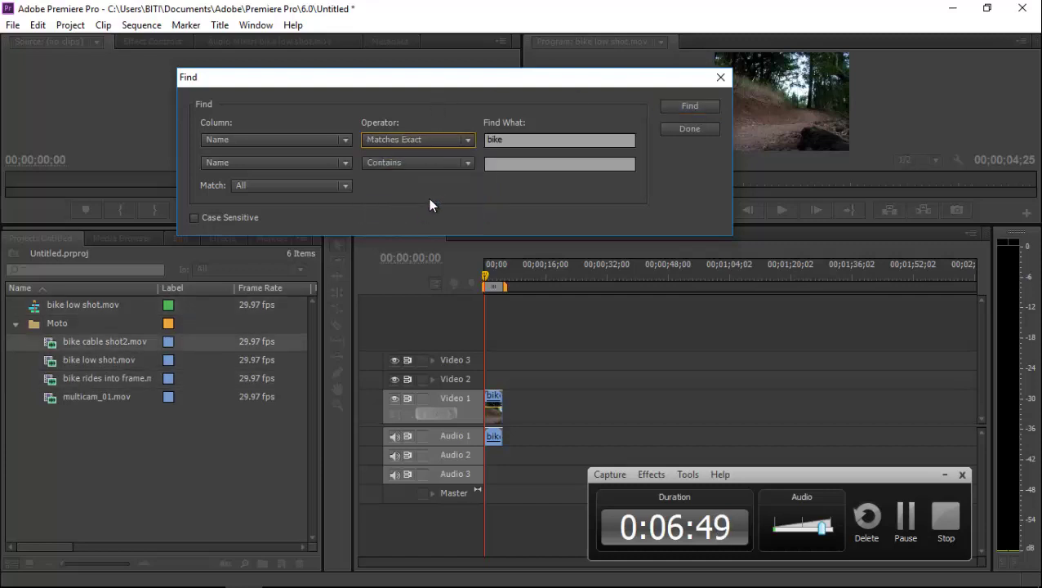
click(672, 105)
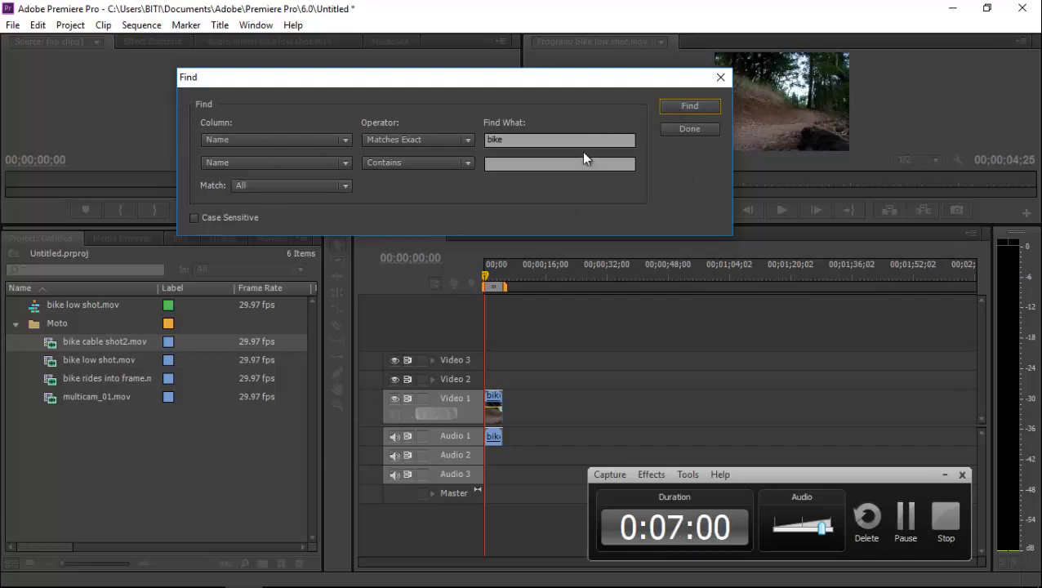
click(903, 518)
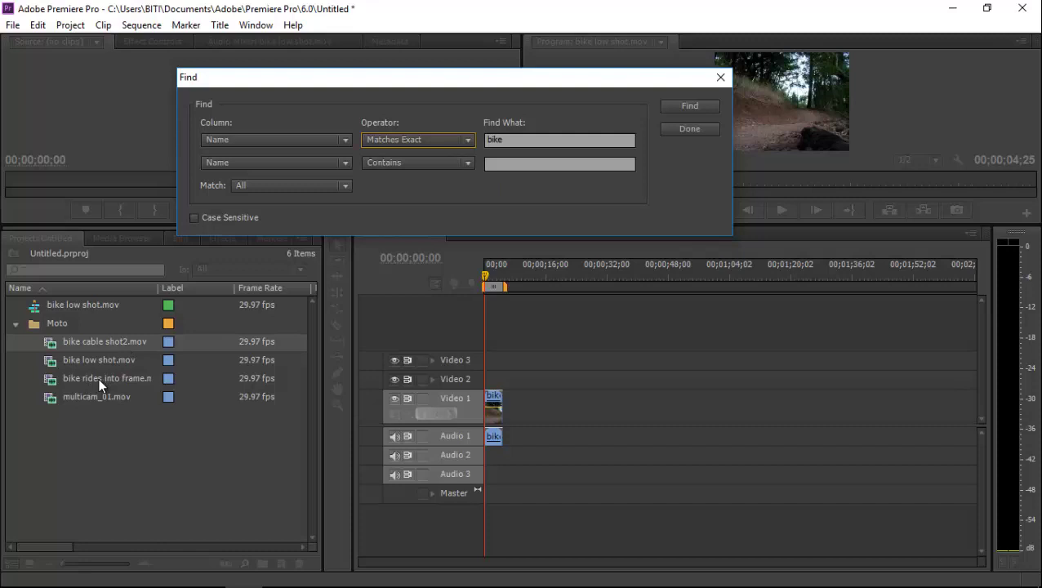
click(395, 139)
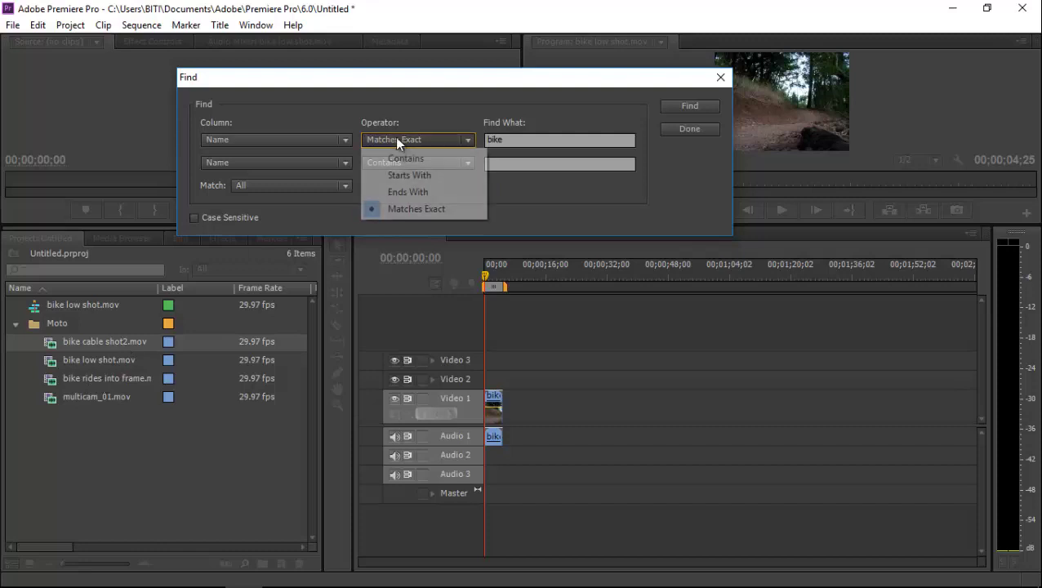
click(400, 159)
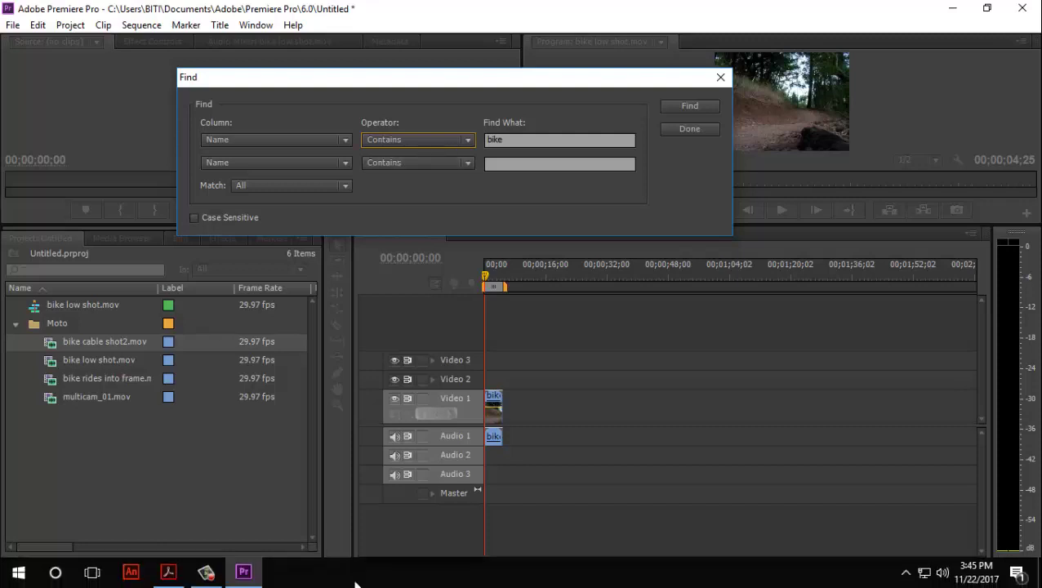
Search for items whose names contain both "bike" and "frame", using "frame" as the second search term
click(205, 579)
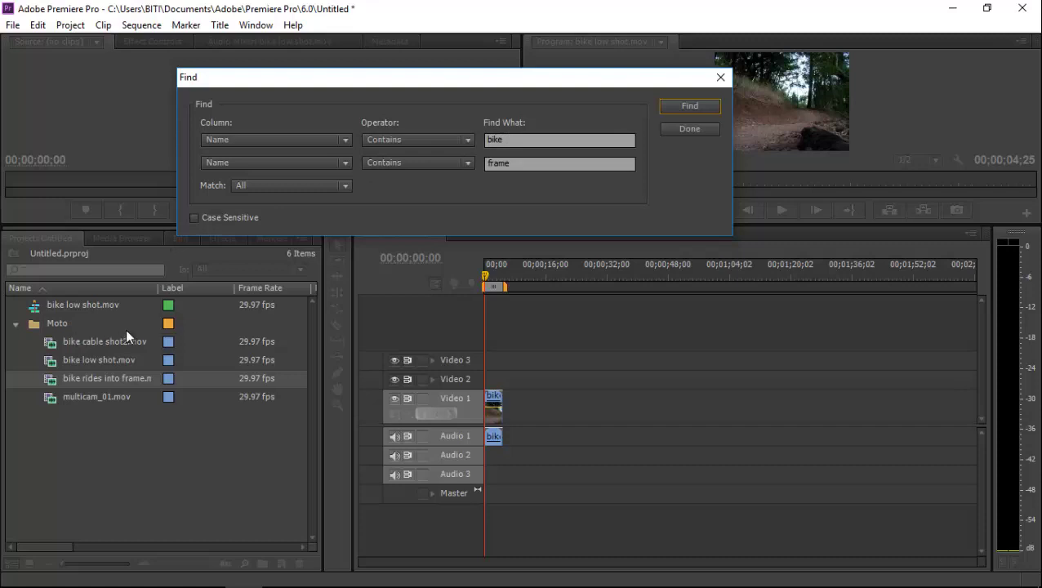
click(494, 140)
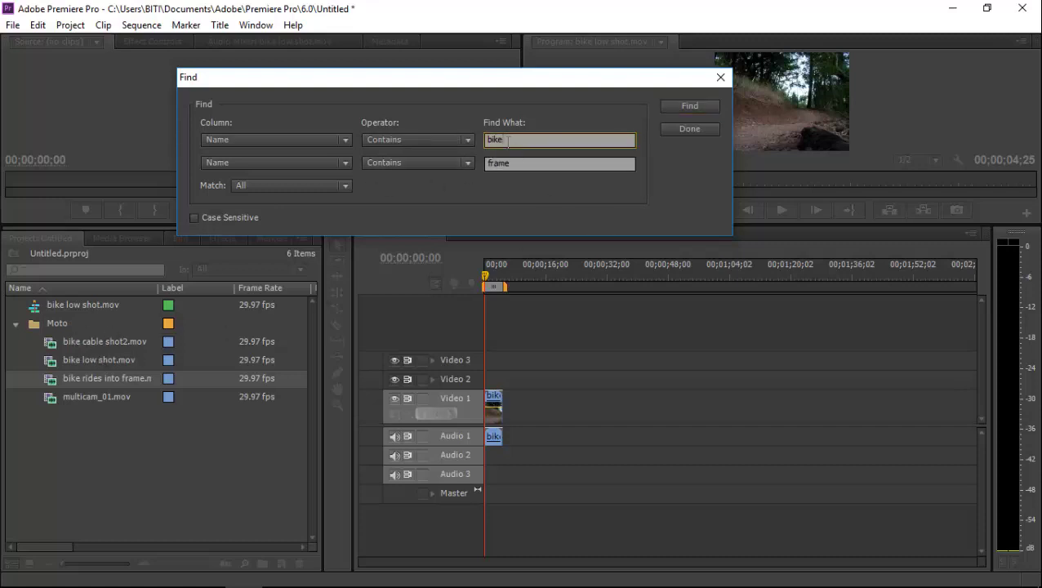
click(531, 169)
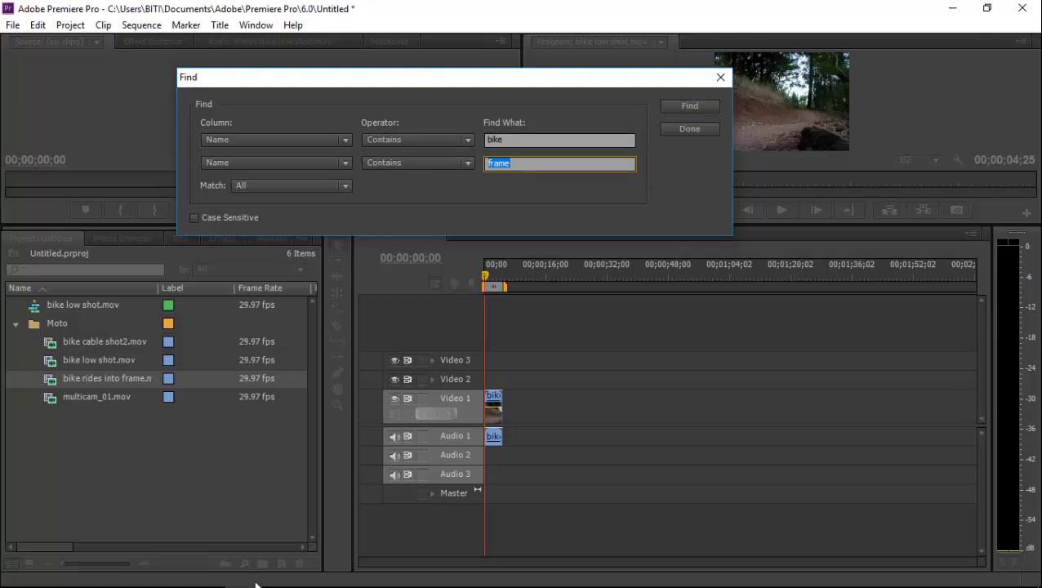
click(205, 570)
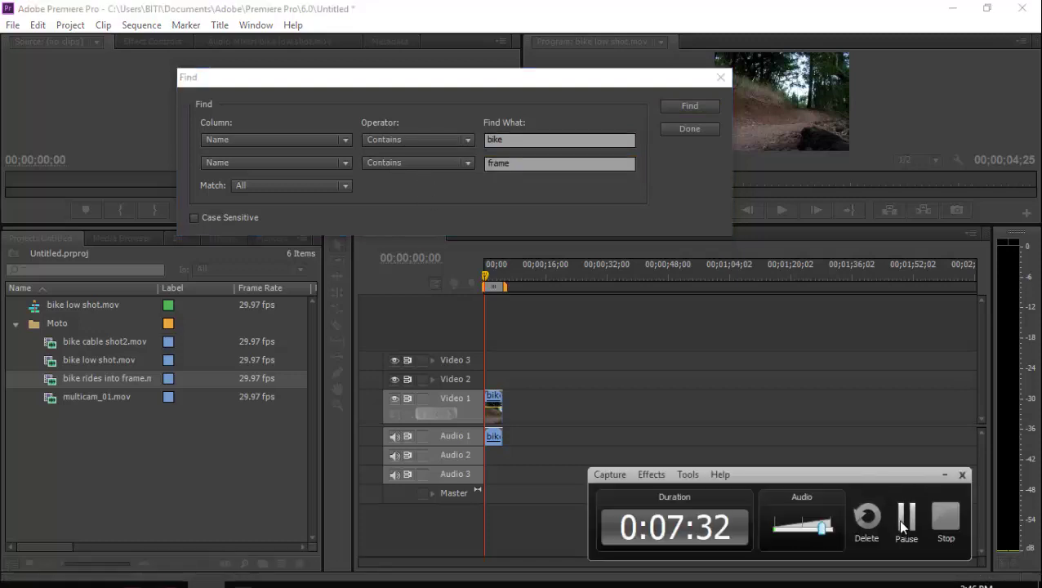
click(314, 132)
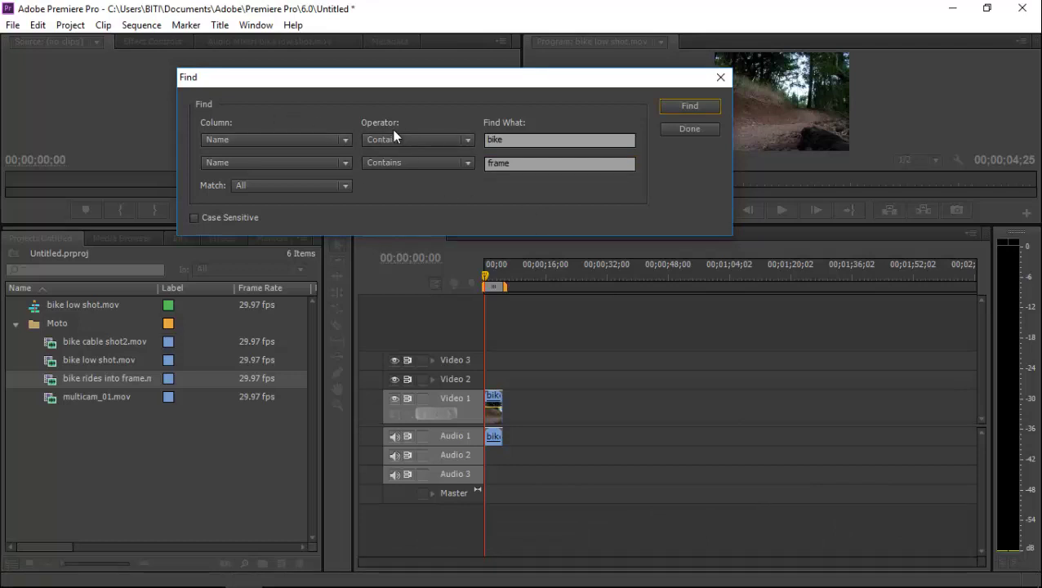
Review the Column choices and the Match and Case Sensitive options of the search, and close Find
click(256, 137)
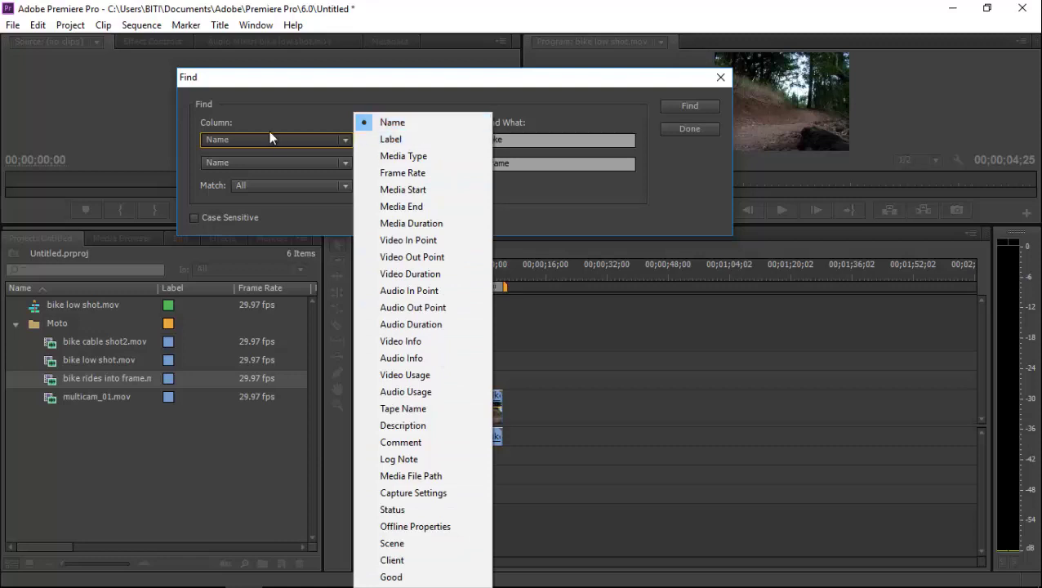
click(277, 106)
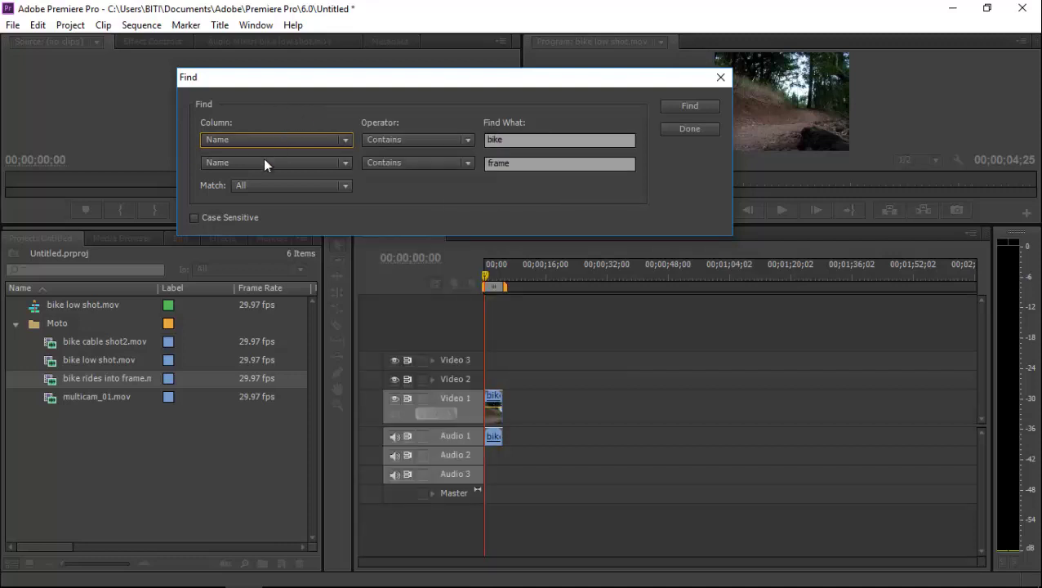
click(300, 187)
click(244, 204)
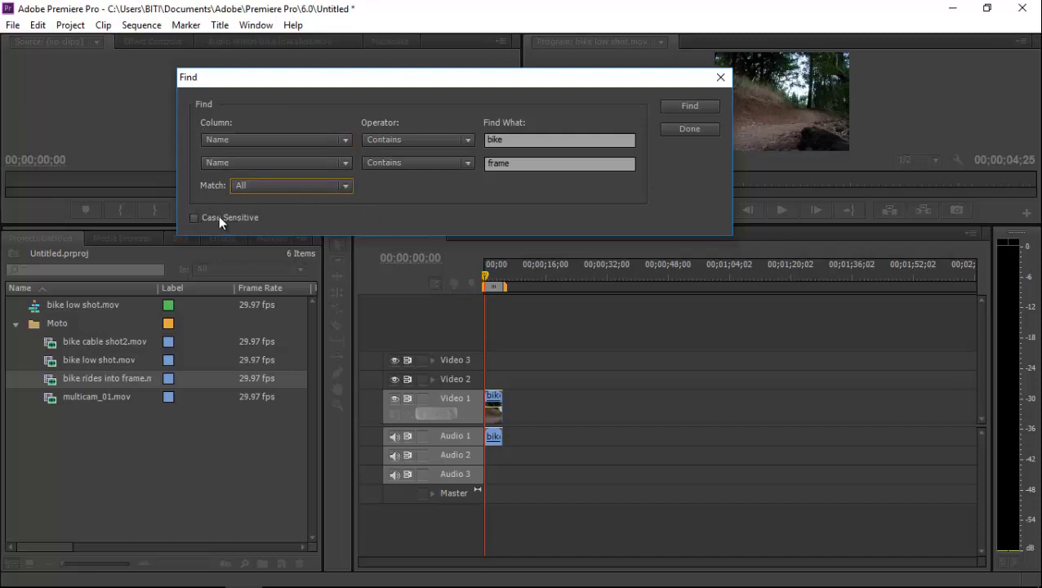
click(218, 216)
click(720, 78)
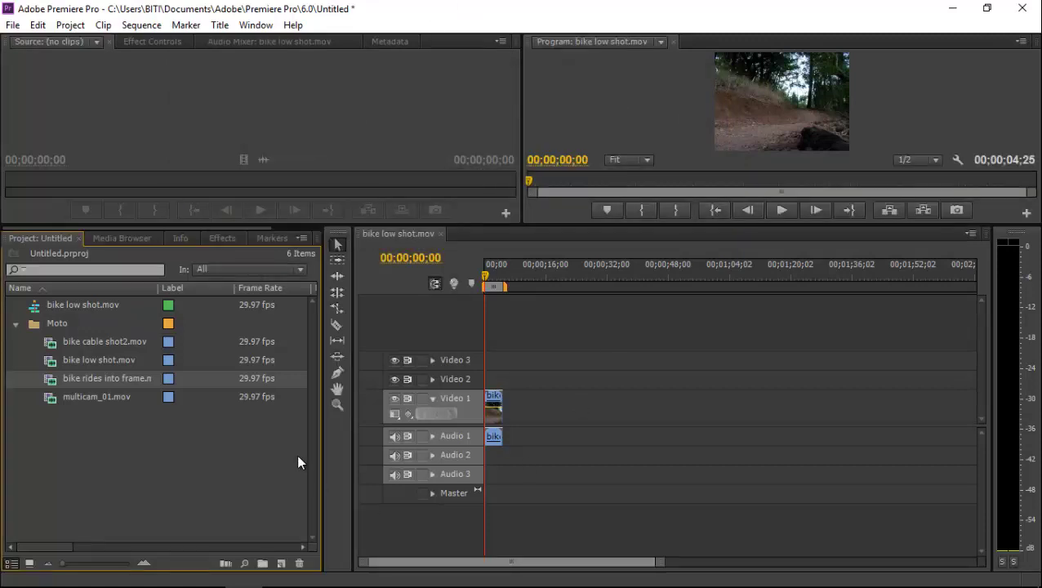
Check the "Creating bins" section of the Classroom in a Book PDF in Acrobat Reader, and return to Premiere Pro
key(alt+Tab)
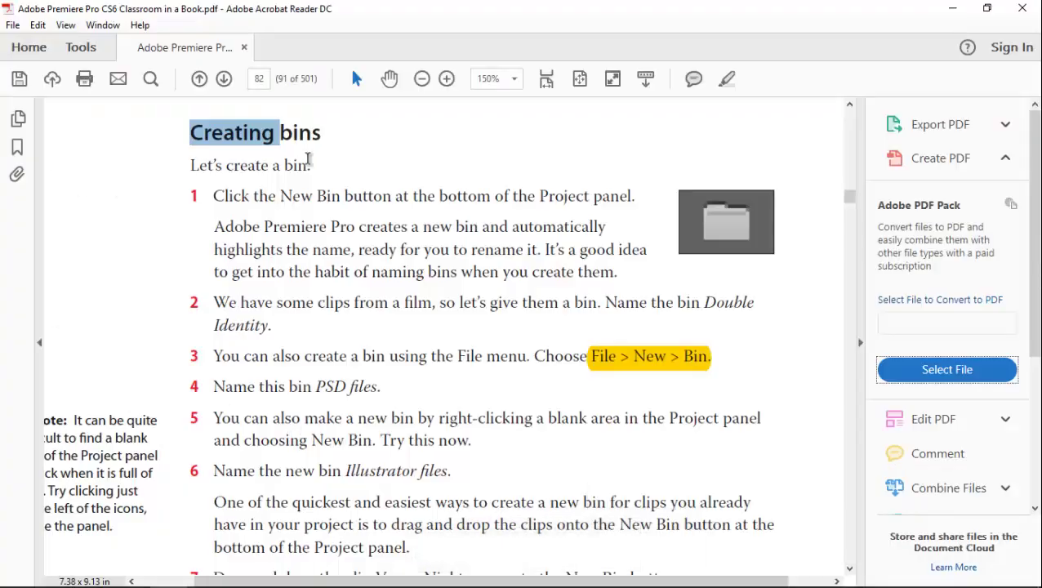
click(596, 368)
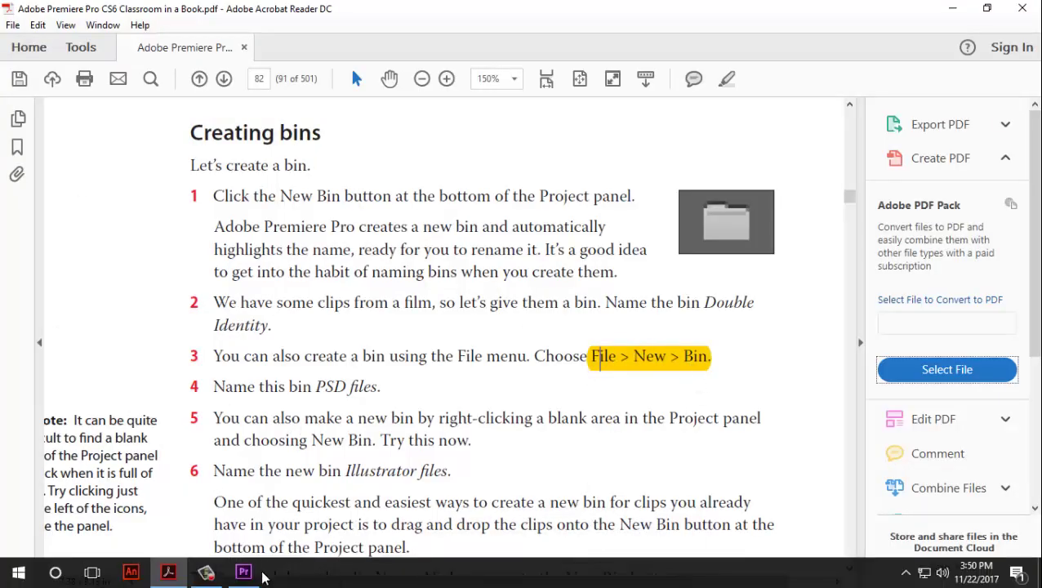
click(242, 574)
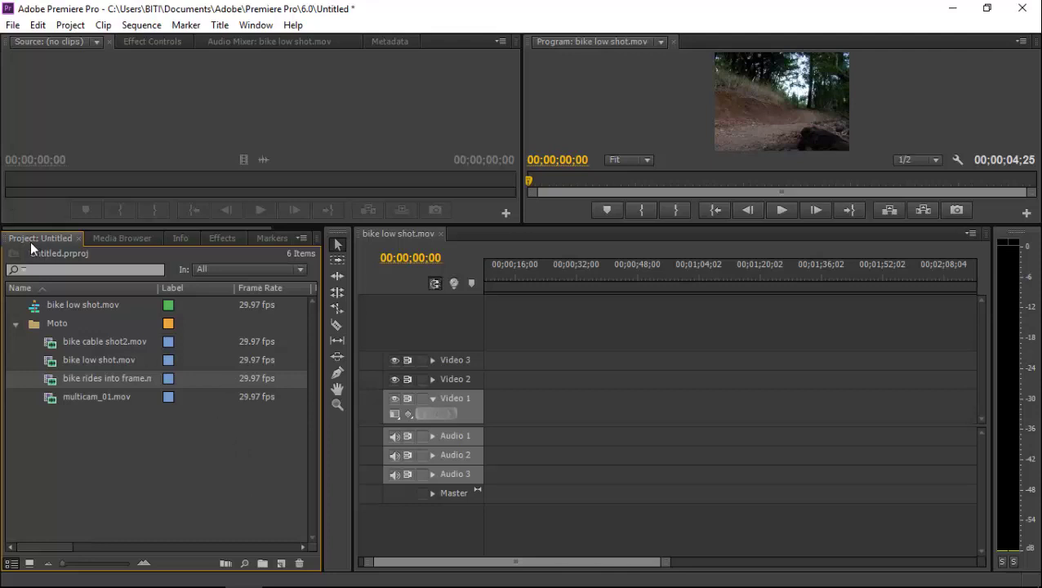
Create one new bin inside the Moto bin and another at the project's top level, keeping their default names
click(262, 564)
click(123, 520)
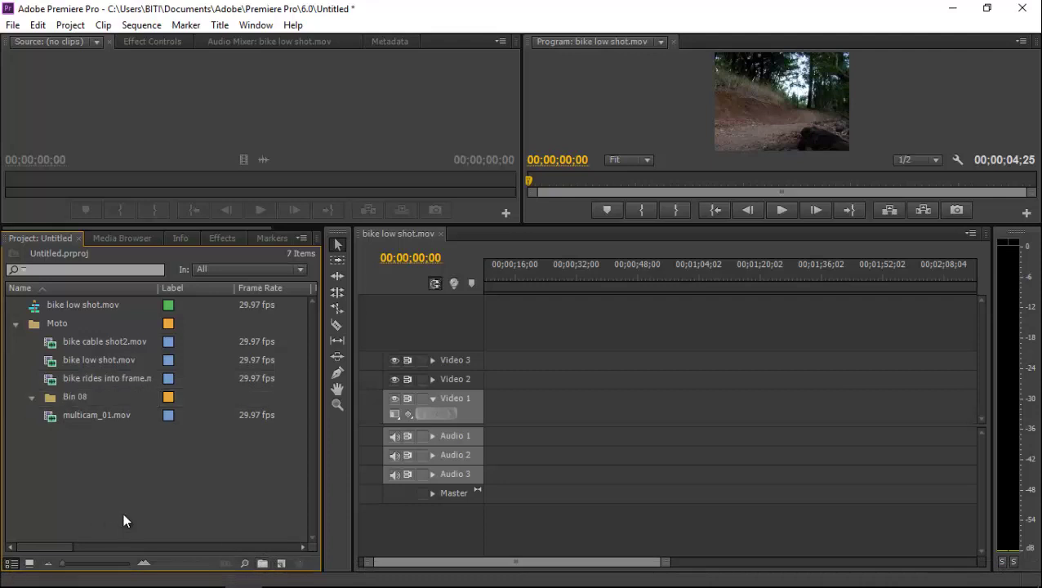
right_click(95, 481)
click(122, 391)
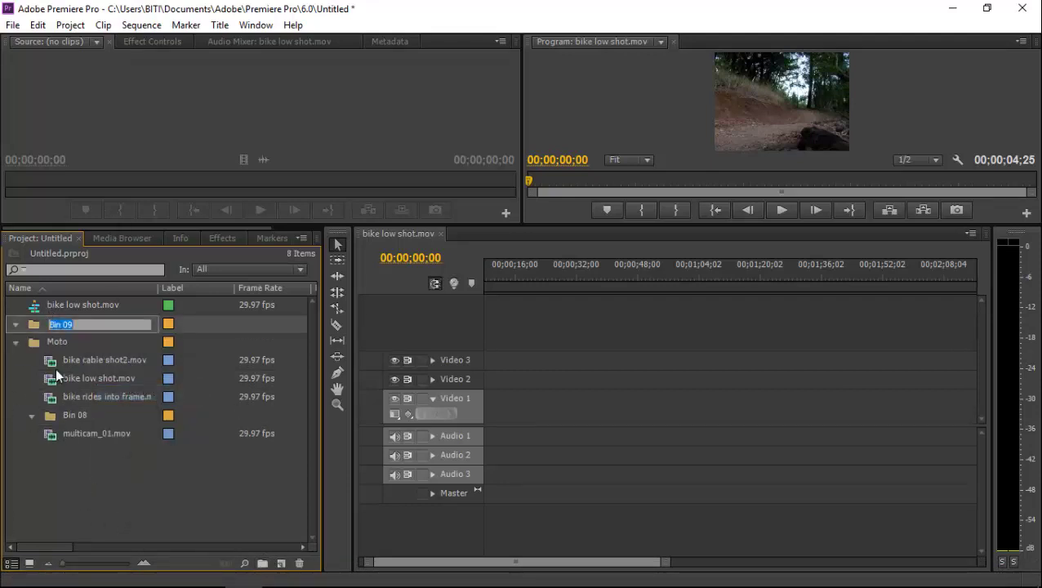
click(87, 475)
Add one more bin at the top level of the project, keeping its default name
click(12, 26)
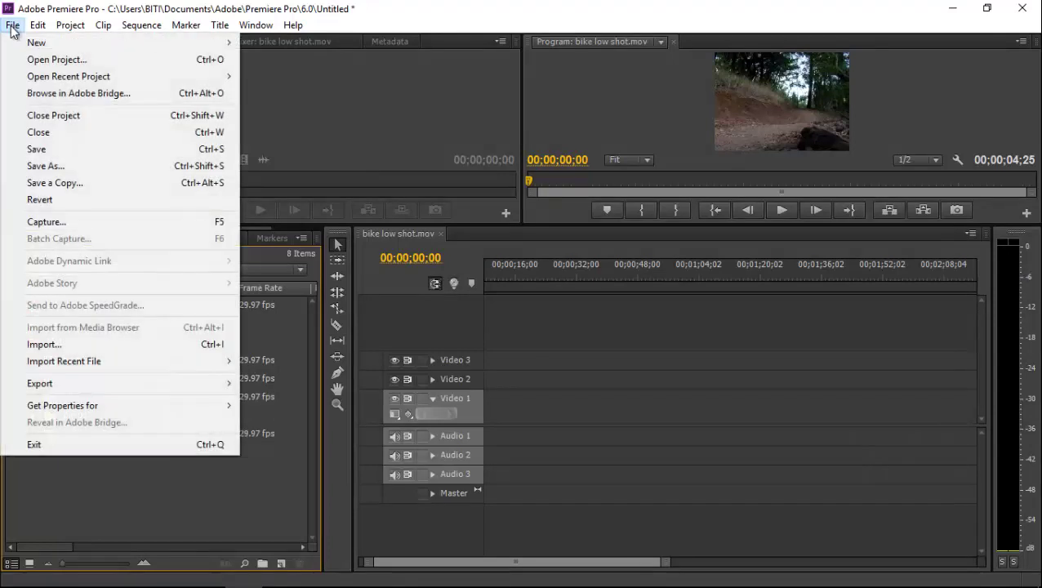
mouse_move(50, 43)
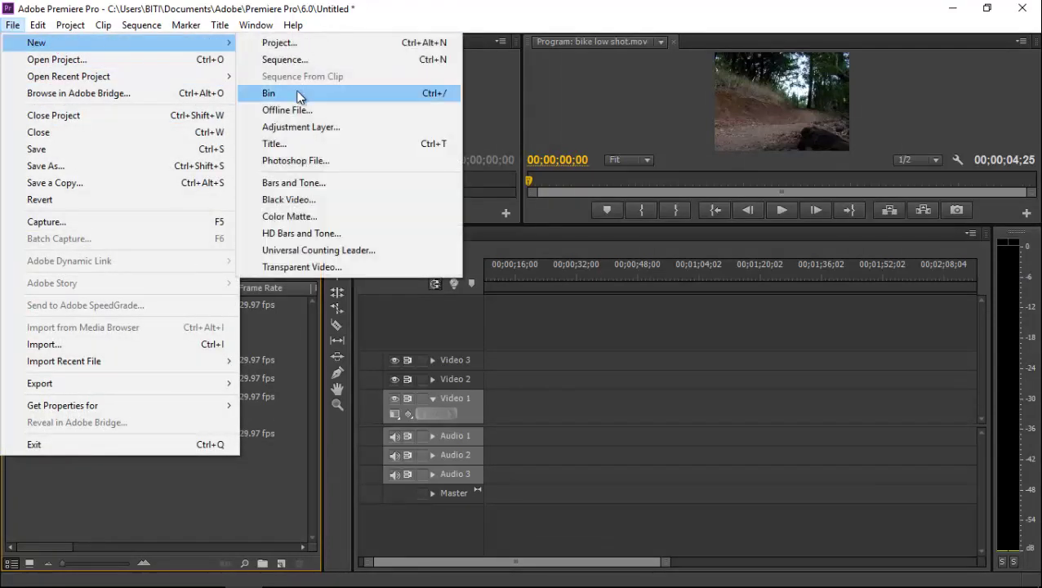
click(265, 93)
click(168, 505)
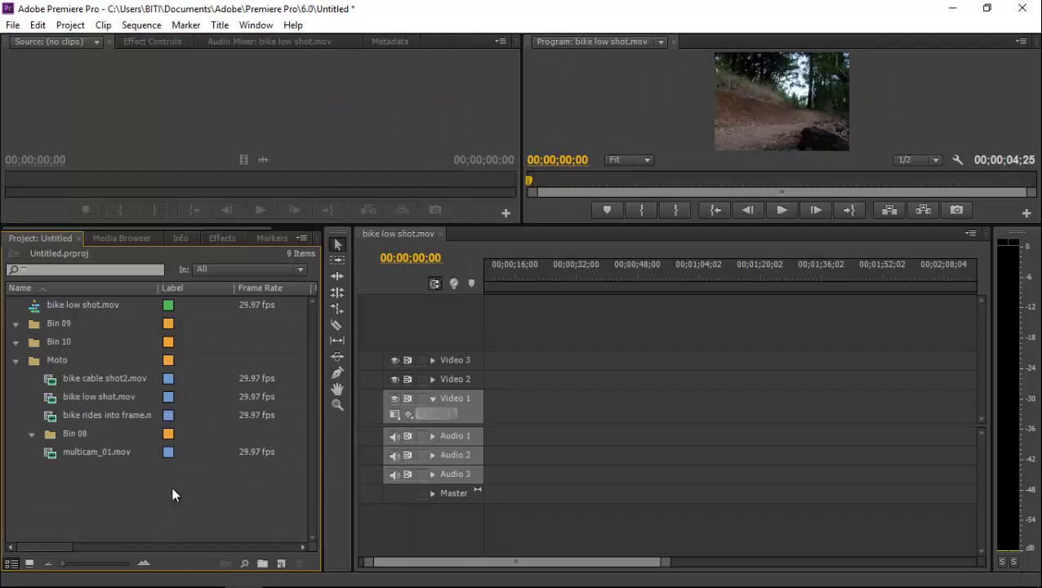
Switch to Acrobat Reader and read the lesson pages from organizing clips into bins through bin views to "Assigning labels"
key(alt+Tab)
scroll(335, 317, down, 10)
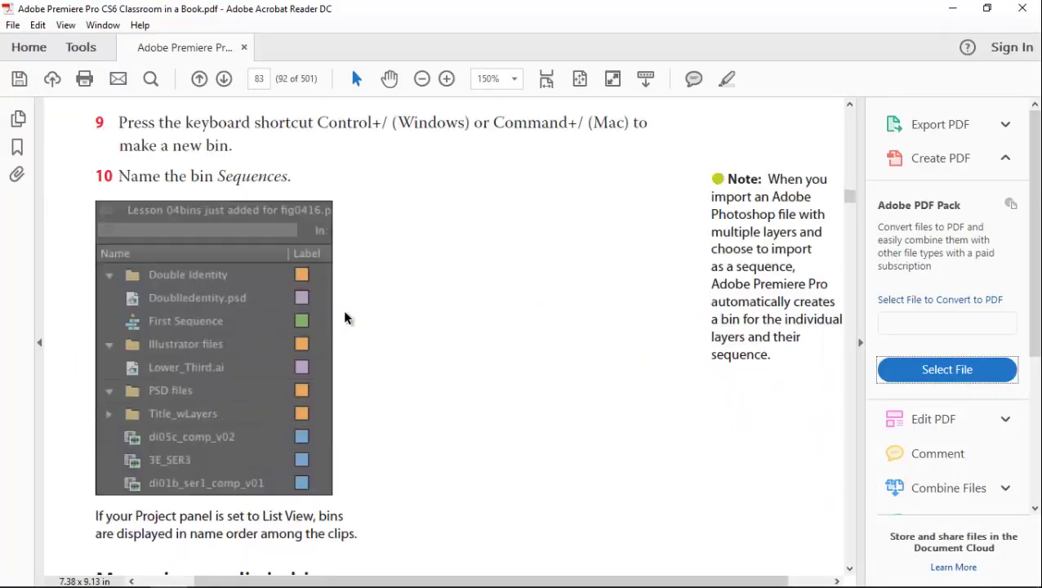
scroll(345, 317, down, 6)
scroll(334, 269, down, 9)
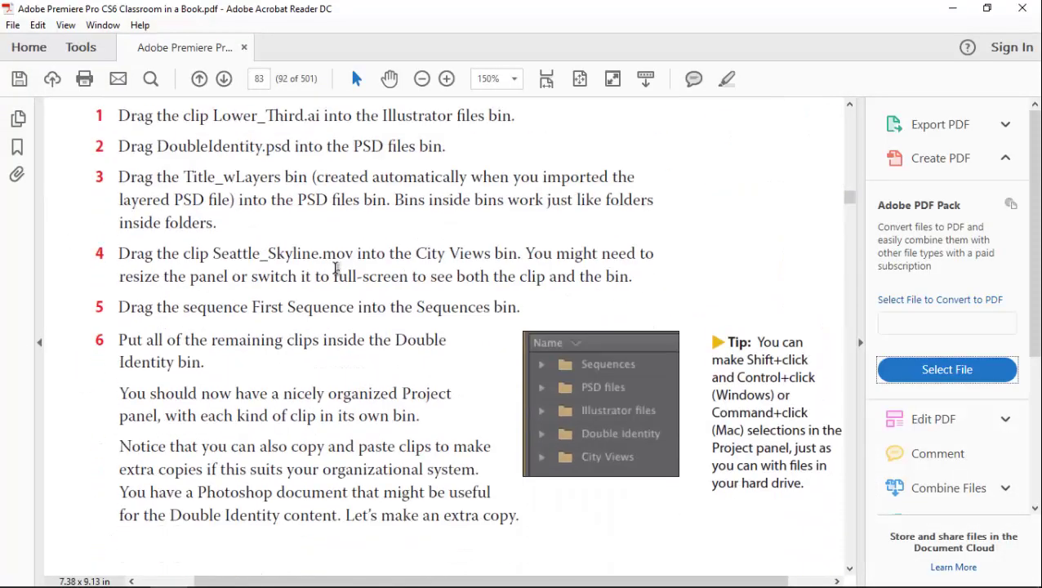
scroll(419, 237, down, 9)
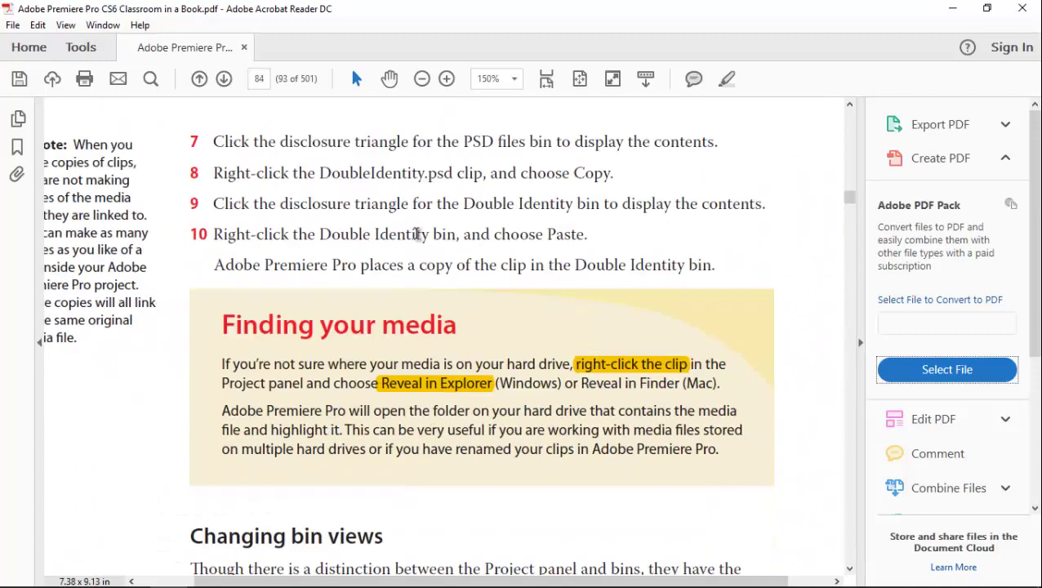
scroll(421, 236, down, 10)
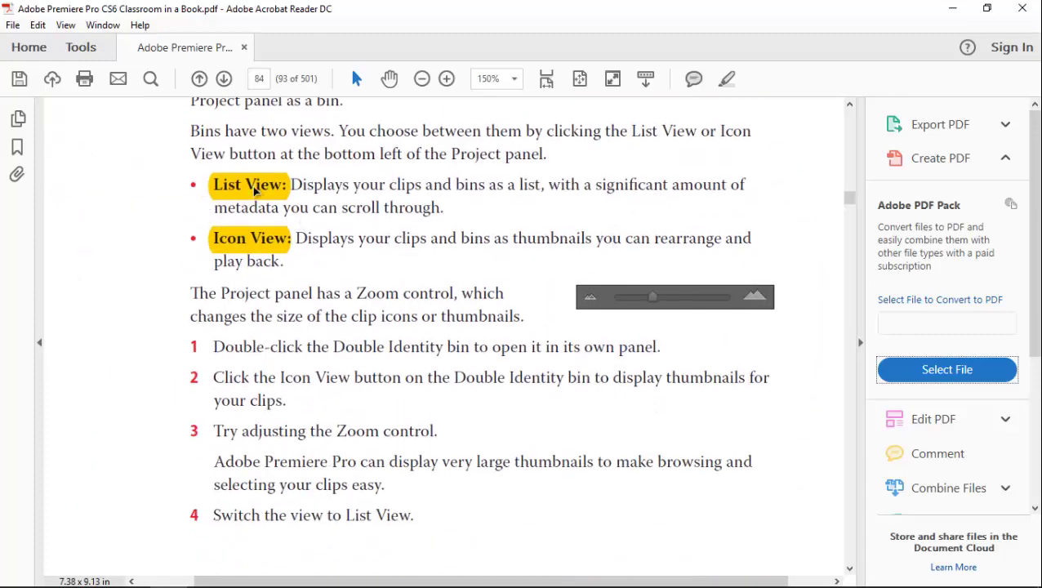
scroll(274, 252, up, 3)
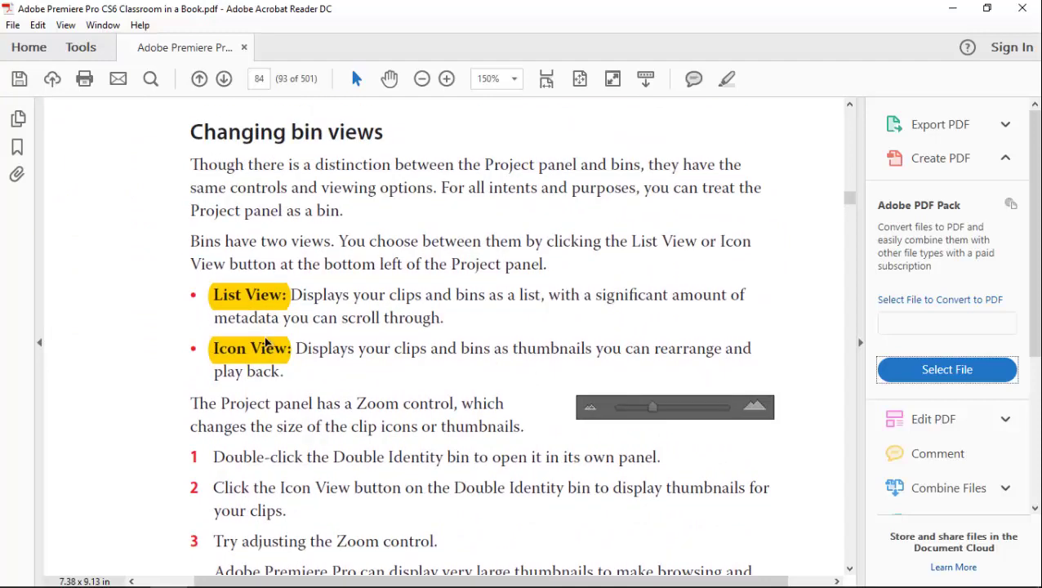
scroll(457, 347, down, 13)
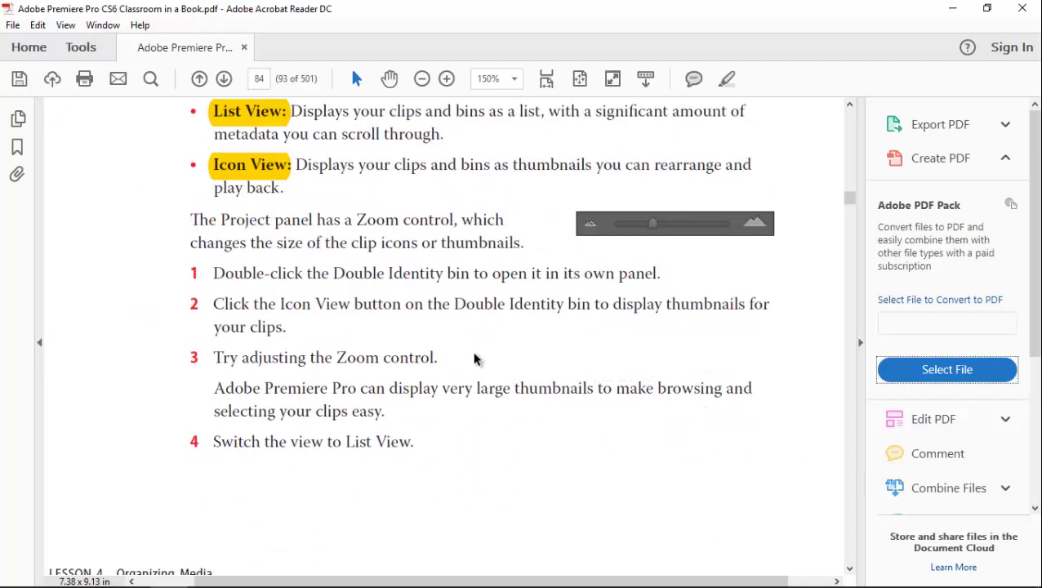
scroll(449, 500, down, 5)
scroll(425, 269, down, 20)
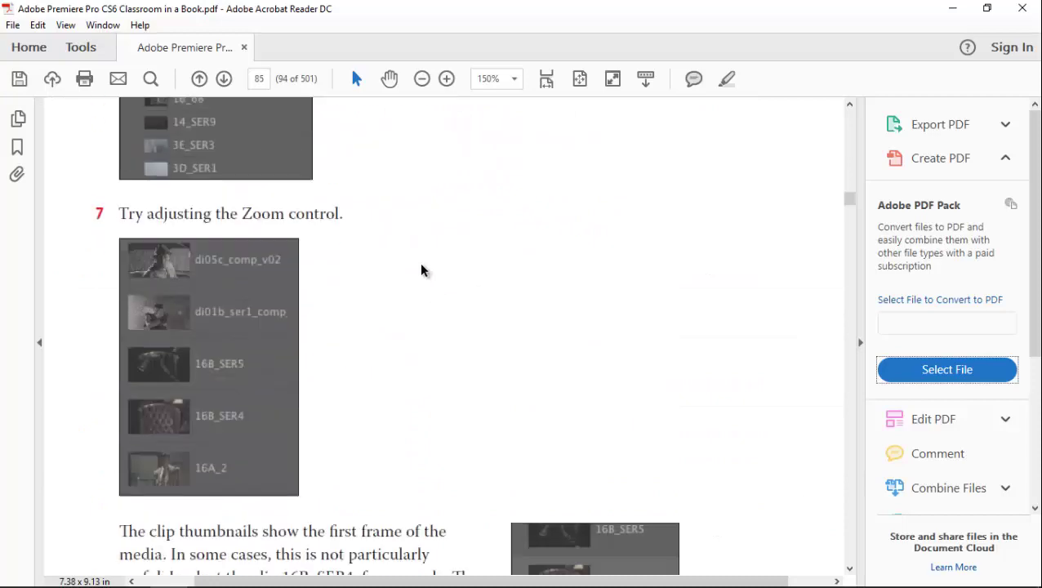
scroll(424, 253, down, 15)
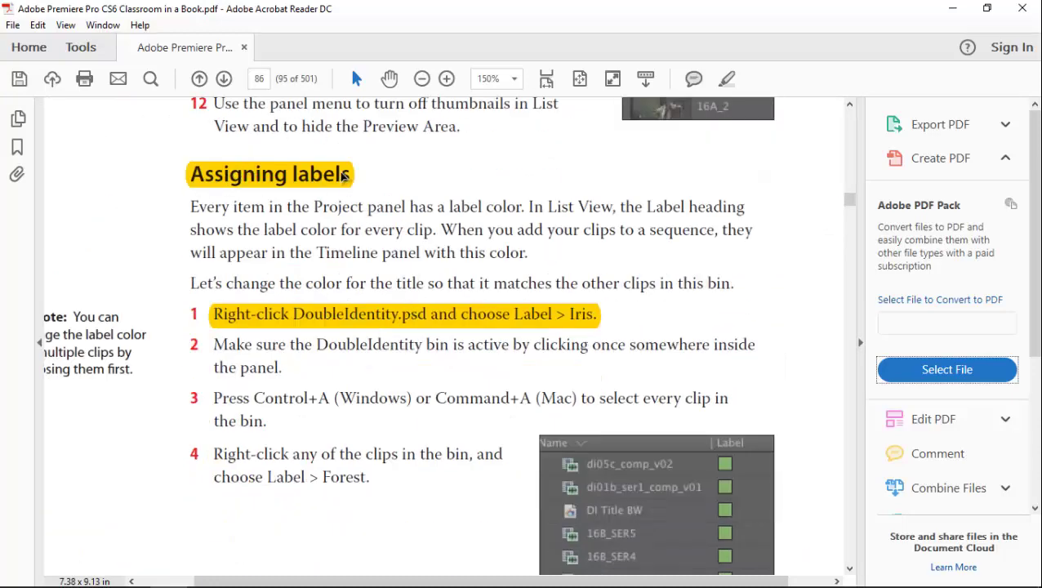
scroll(373, 332, down, 5)
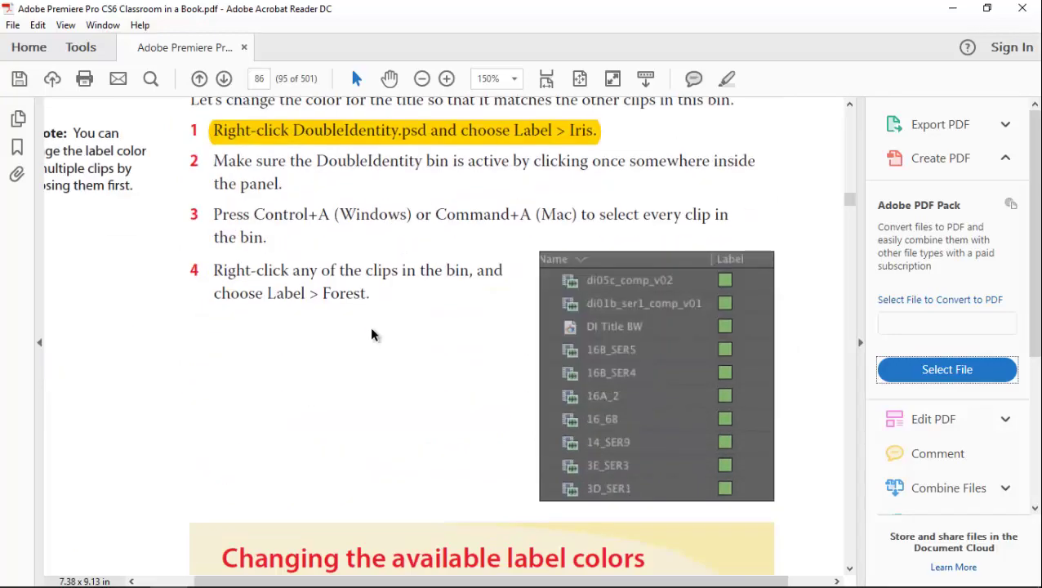
scroll(372, 332, up, 4)
Return to Premiere Pro and play the bike low shot.mov sequence
click(244, 581)
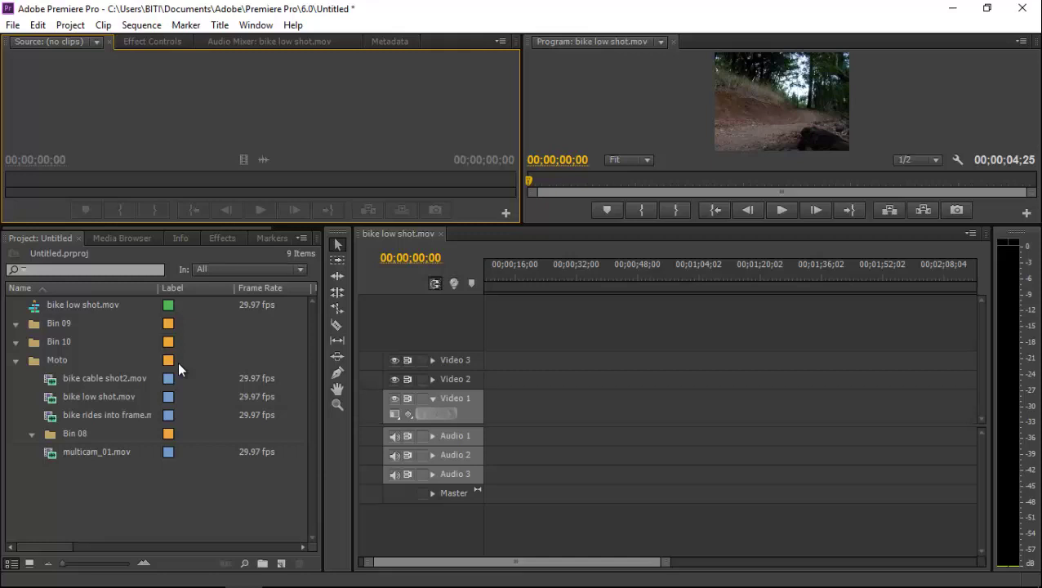
key(space)
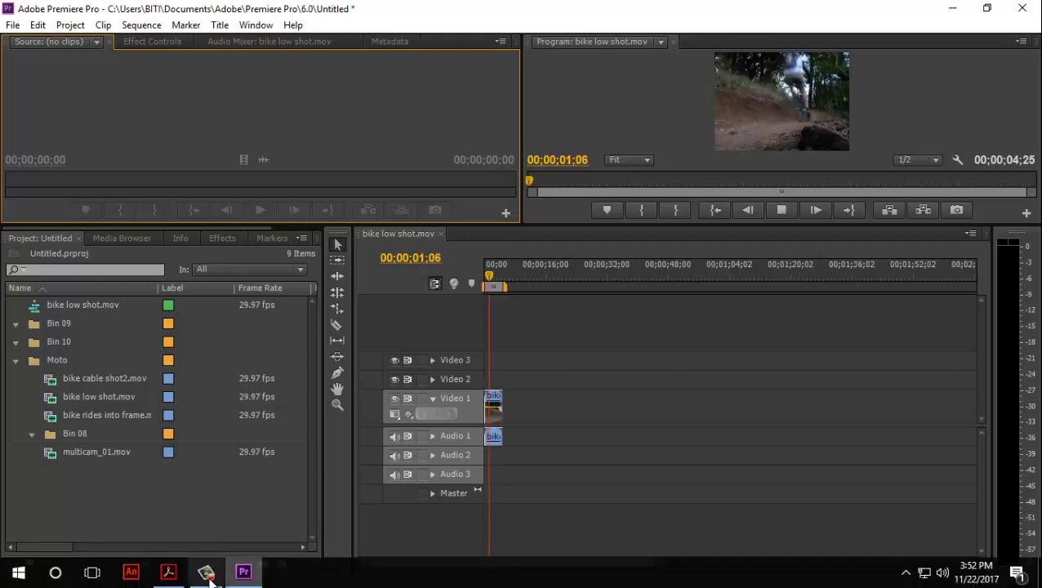
click(206, 573)
click(205, 573)
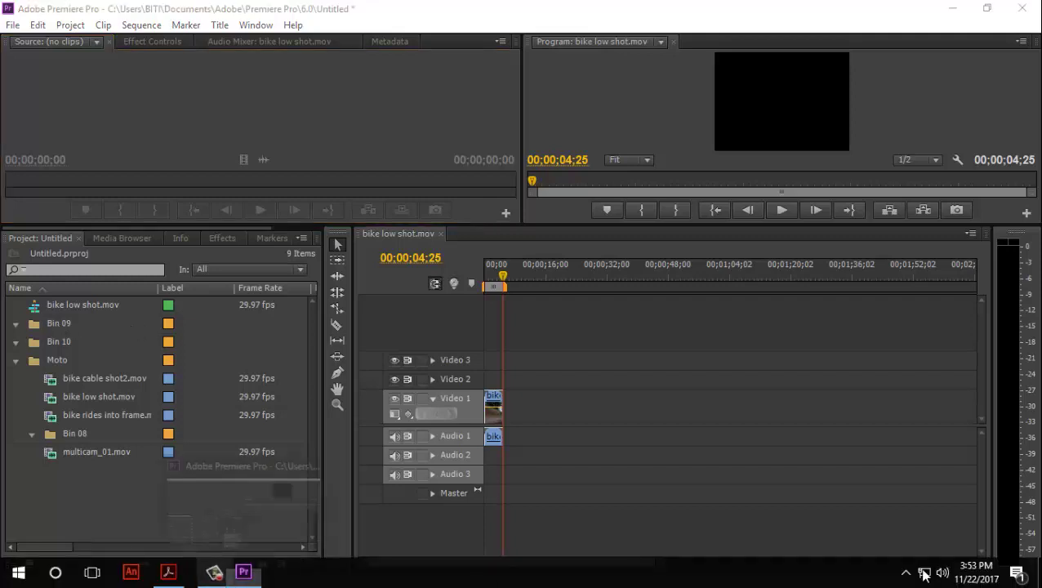
click(206, 573)
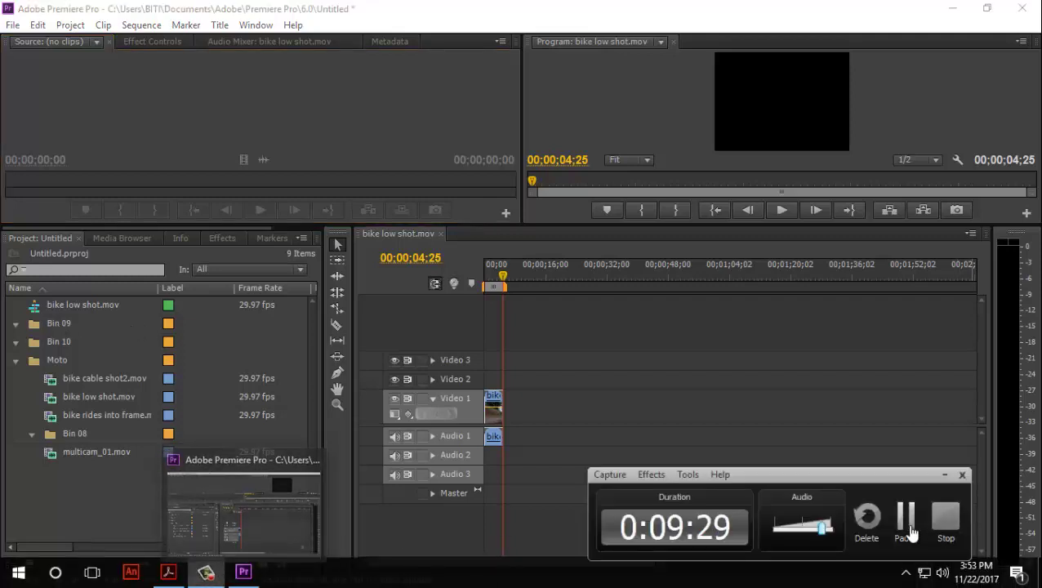
click(909, 529)
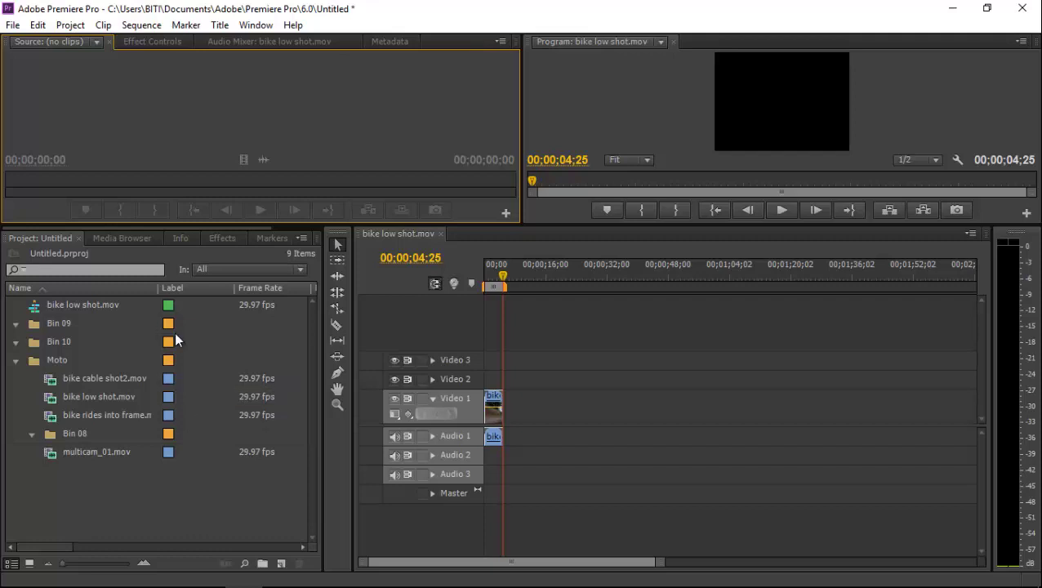
Change the label color of bike cable shot2.mov in the Moto bin to Lavender
click(75, 325)
click(114, 382)
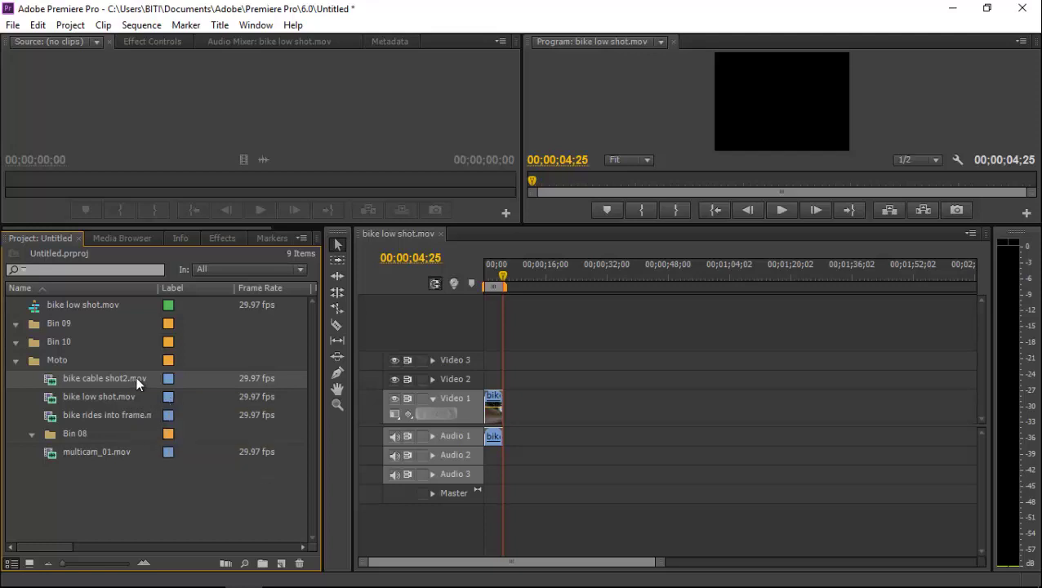
right_click(135, 378)
mouse_move(214, 521)
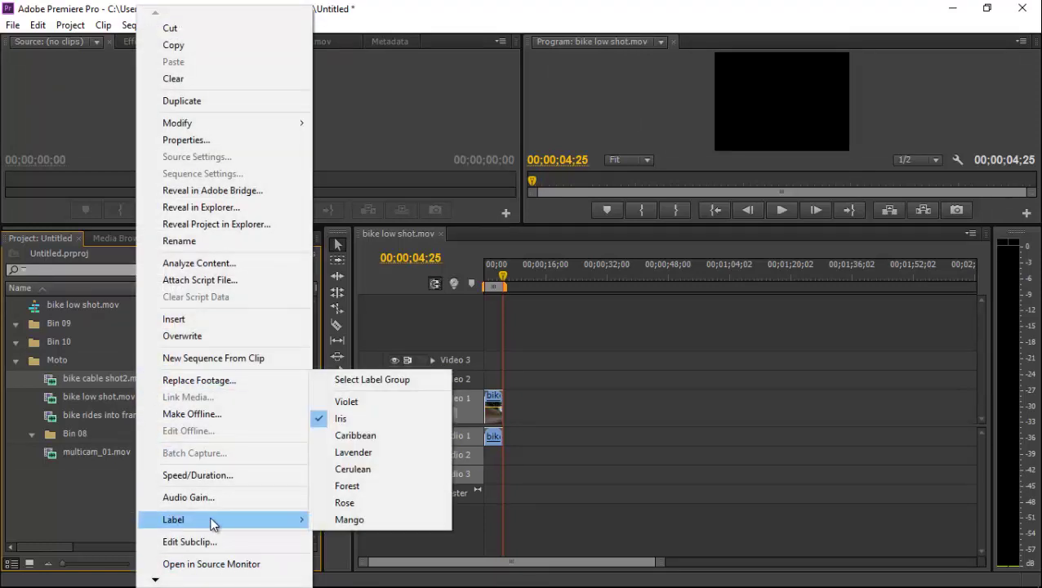
click(359, 451)
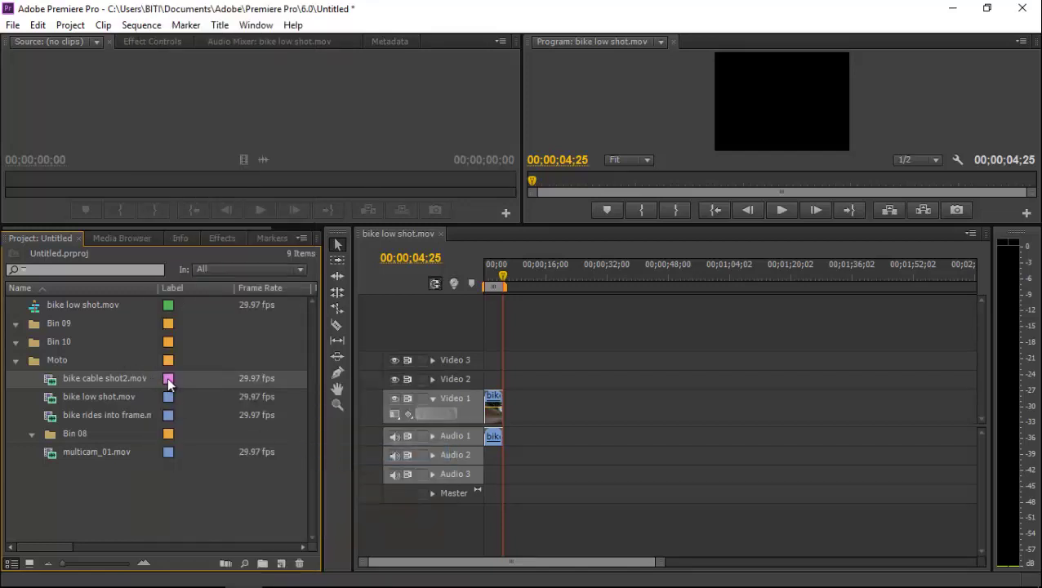
Change the label color of bike low shot.mov in the Moto bin to Mango
right_click(135, 397)
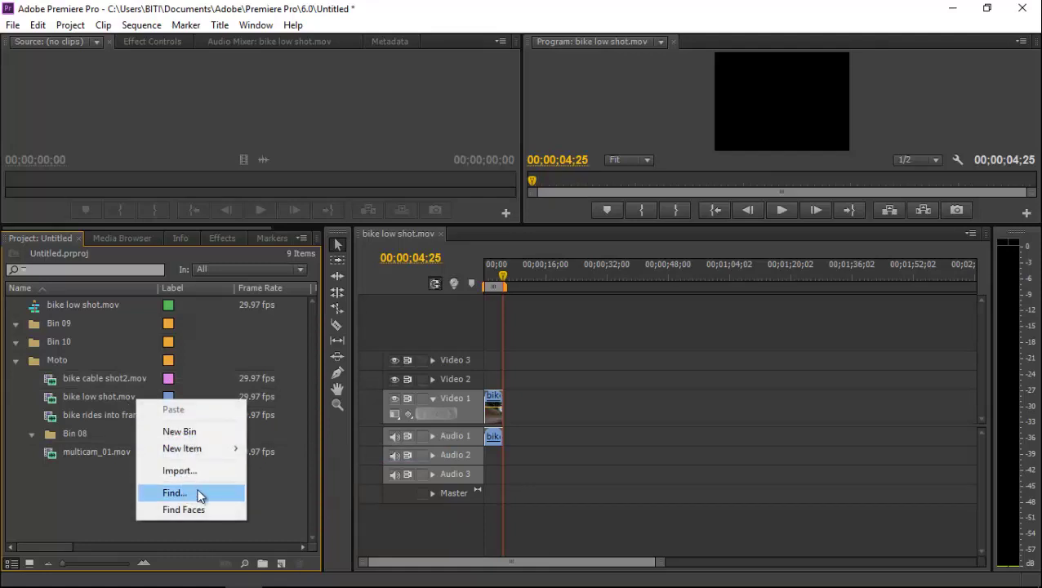
right_click(90, 396)
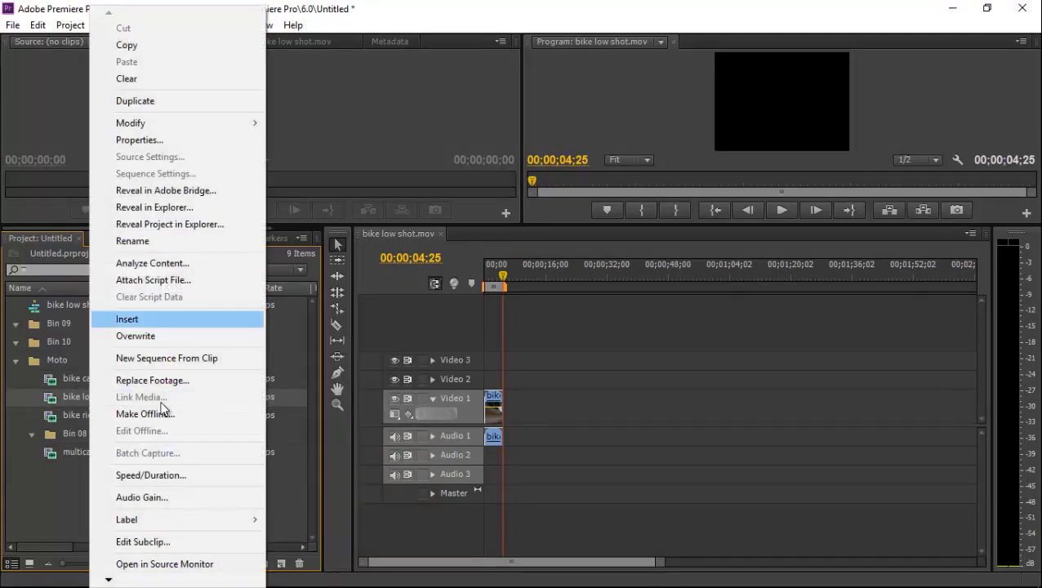
mouse_move(176, 520)
click(295, 523)
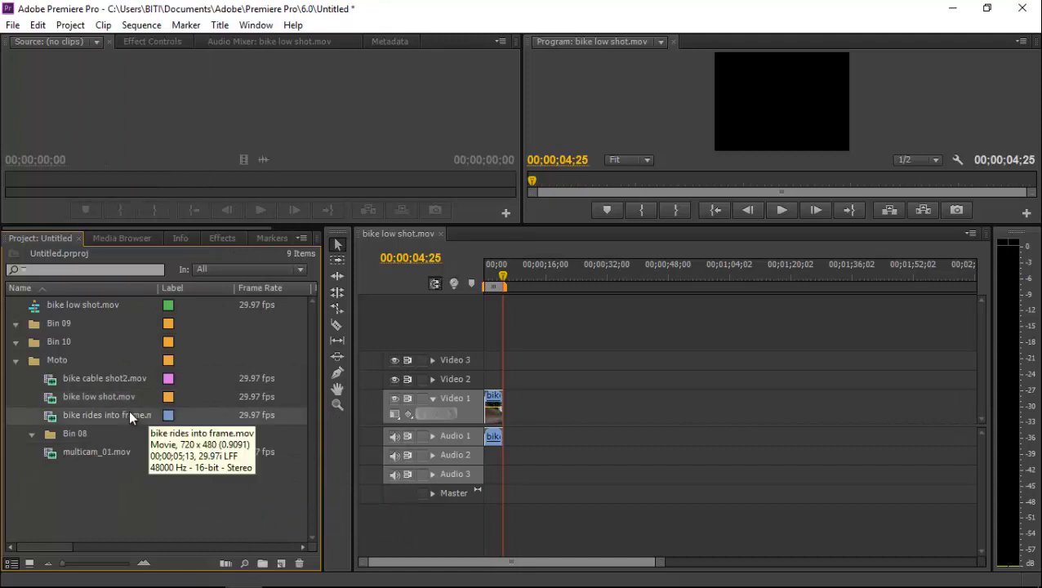
Change the label color of bike rides into frame.mov in the Moto bin to Rose
right_click(130, 413)
mouse_move(172, 522)
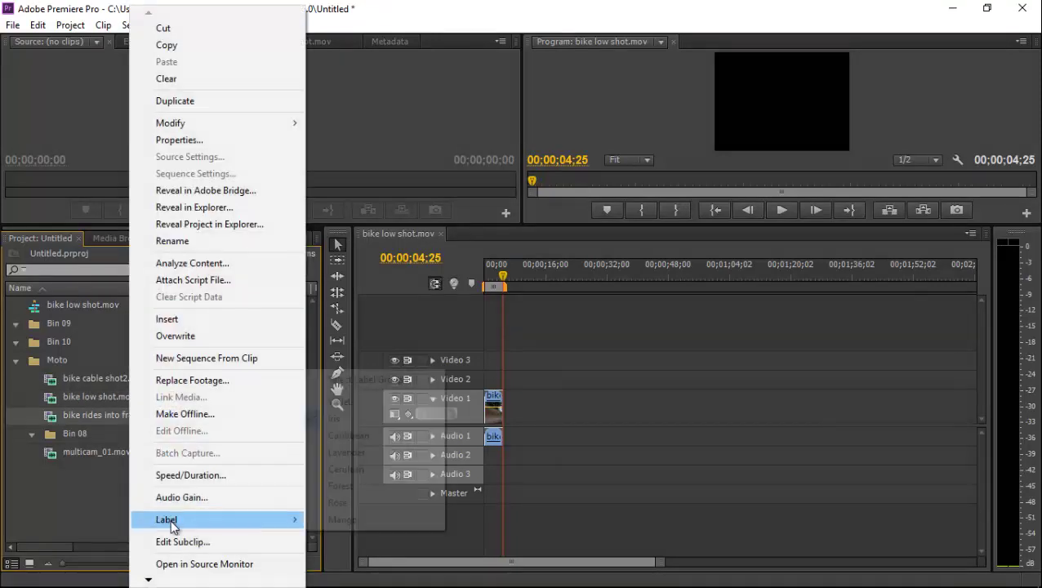
click(344, 505)
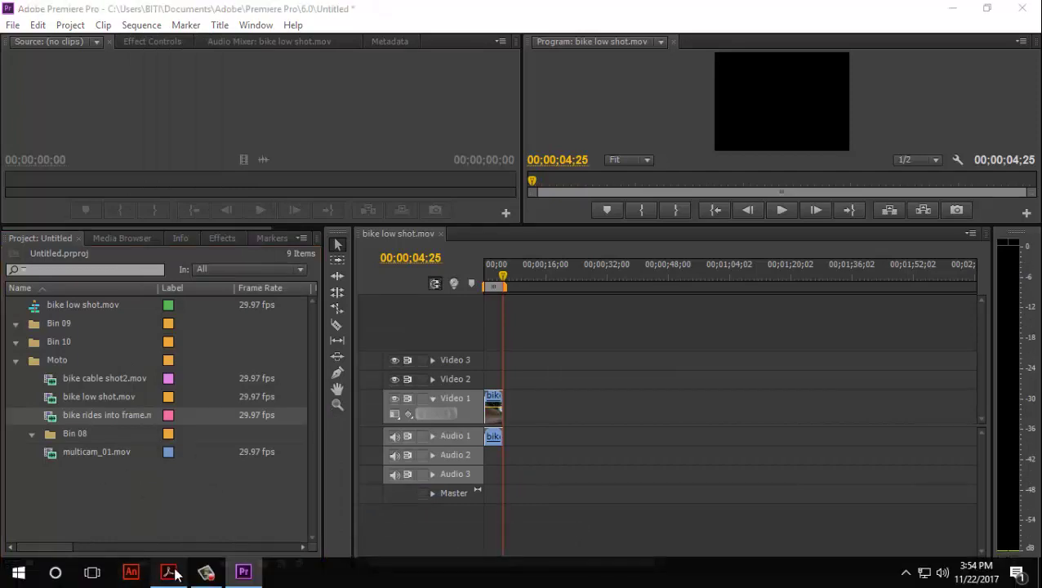
Switch to Acrobat Reader and read the lesson pages on changing available label colors, customizing bins and having multiple bins open
click(168, 575)
scroll(352, 351, down, 1)
scroll(372, 347, down, 8)
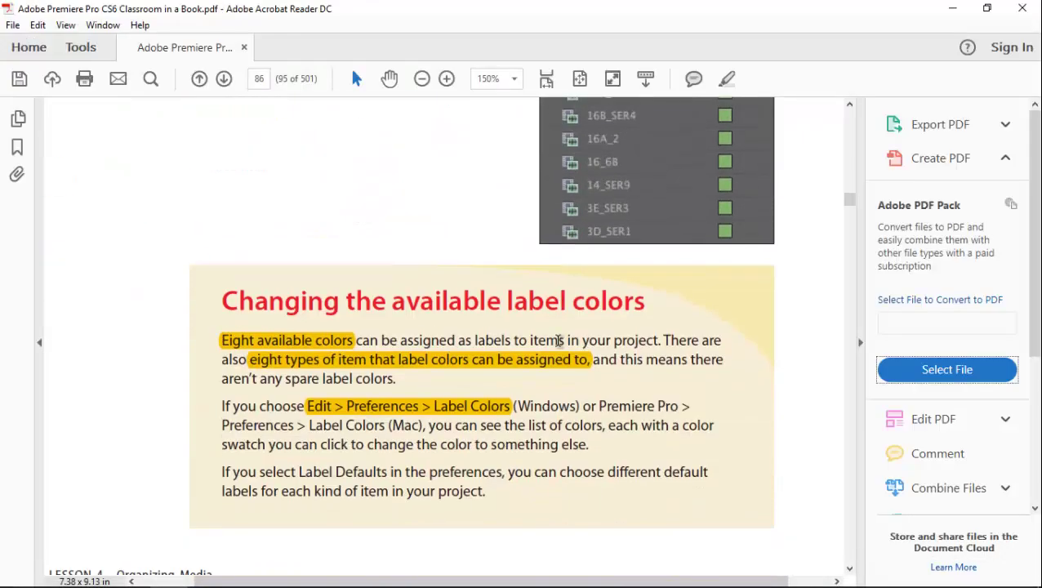
scroll(310, 192, down, 15)
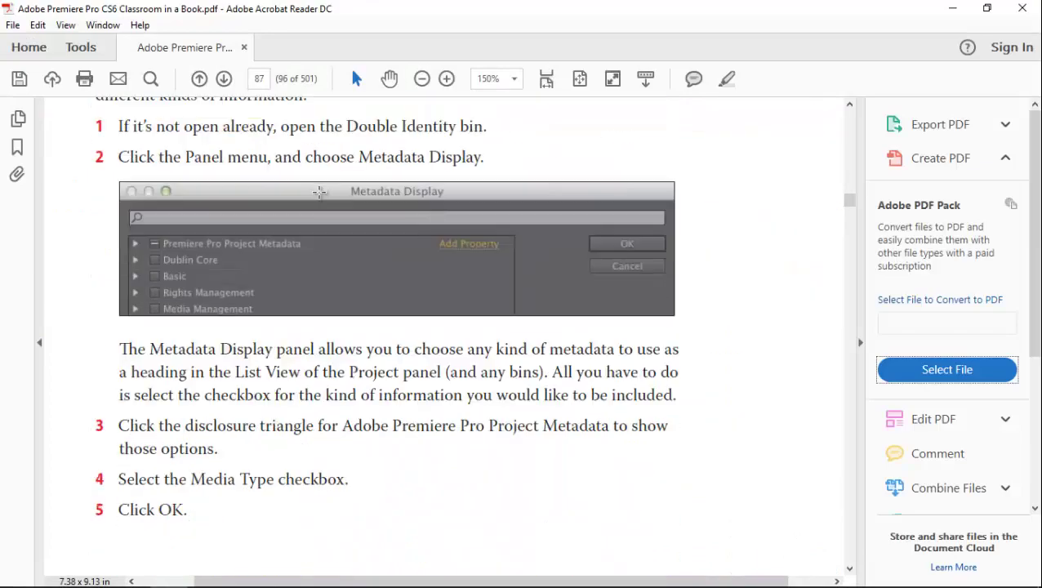
scroll(322, 199, down, 5)
scroll(329, 202, down, 3)
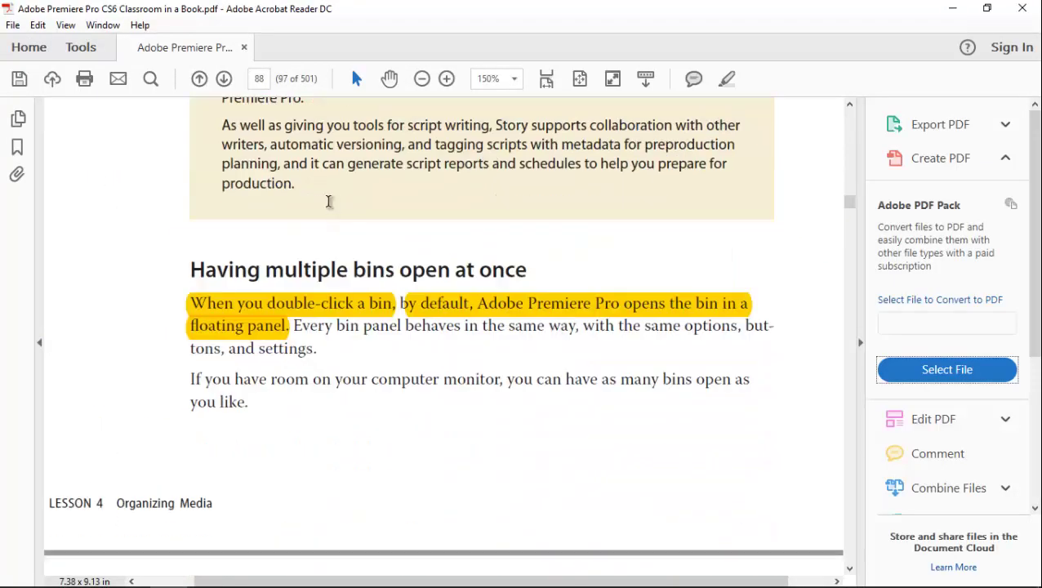
scroll(329, 201, up, 13)
scroll(371, 231, up, 15)
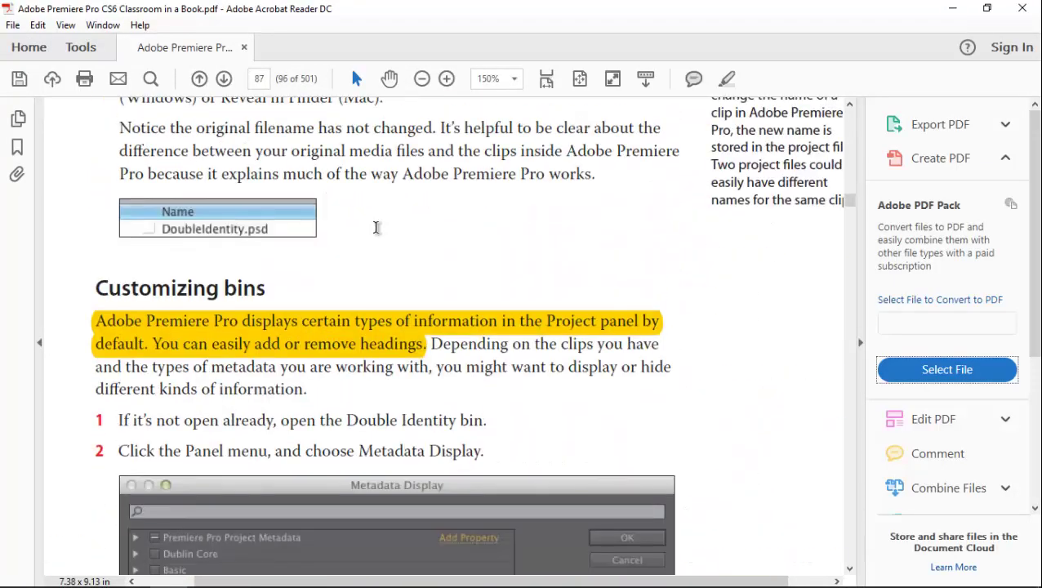
scroll(374, 225, up, 6)
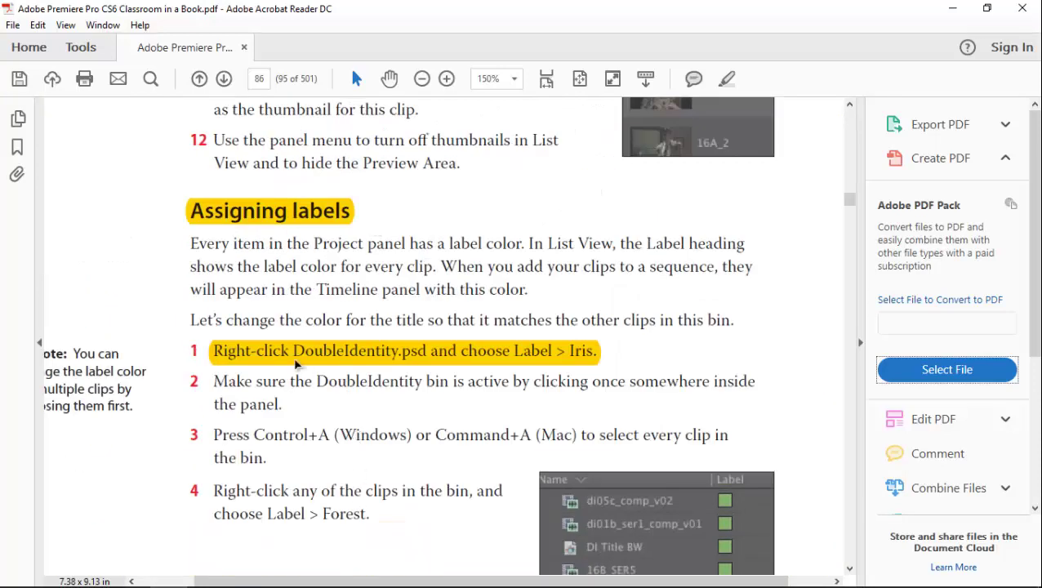
Return to Premiere Pro and rename the Mango label color as Yellow in the Label Colors preferences
click(952, 8)
click(37, 24)
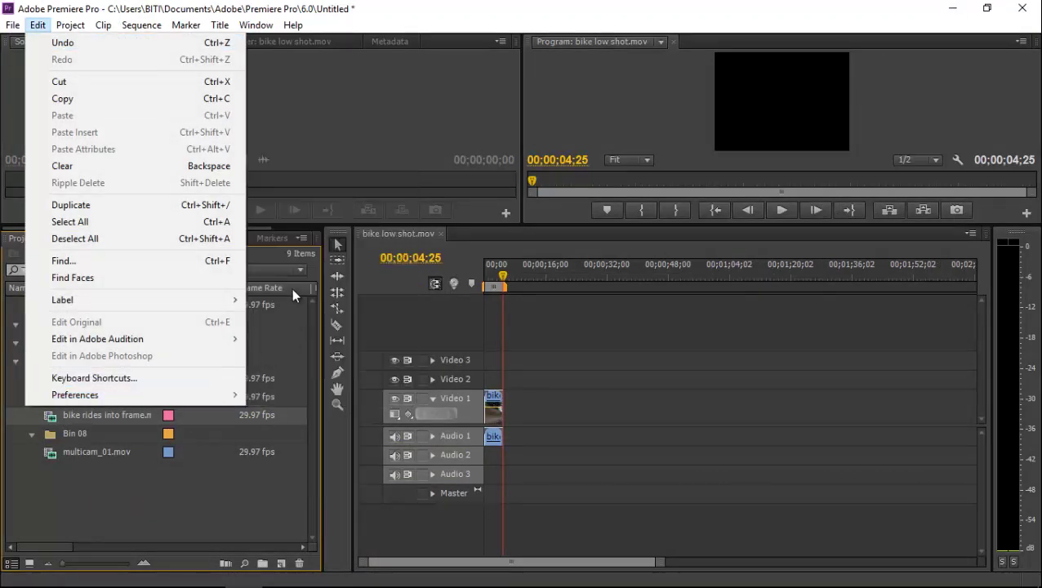
mouse_move(197, 396)
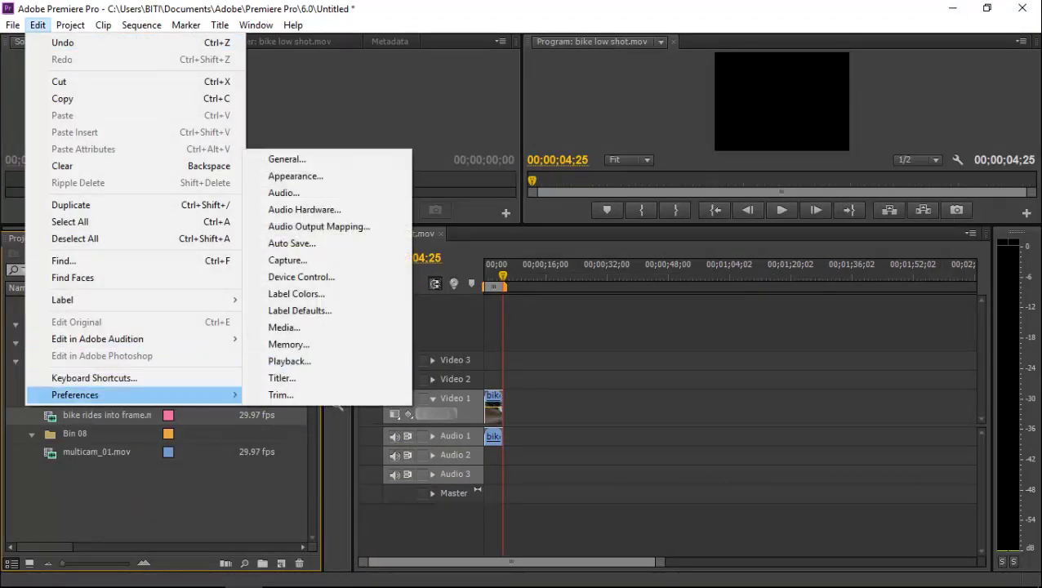
click(205, 571)
click(204, 571)
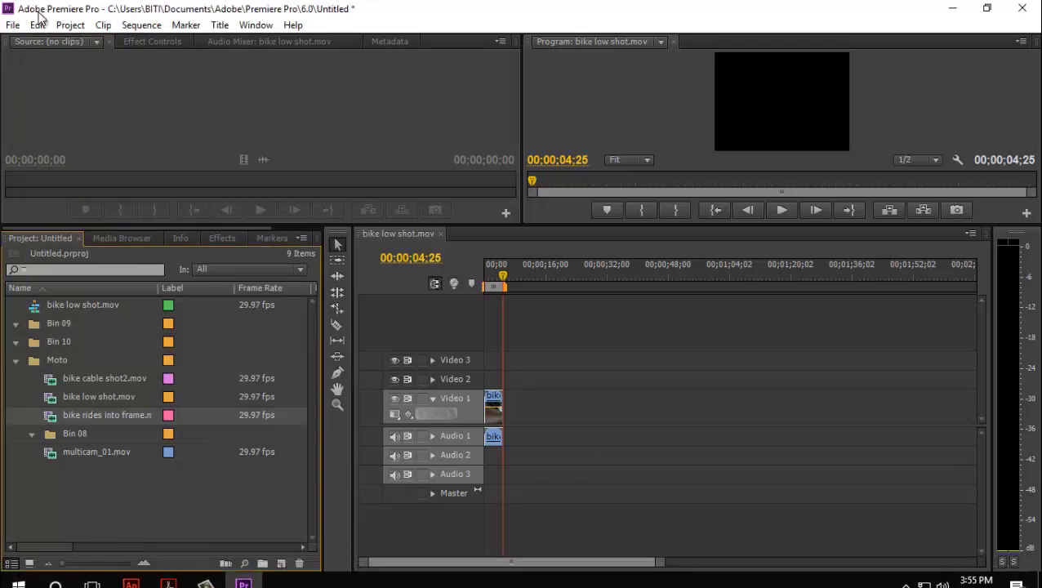
click(37, 25)
mouse_move(105, 395)
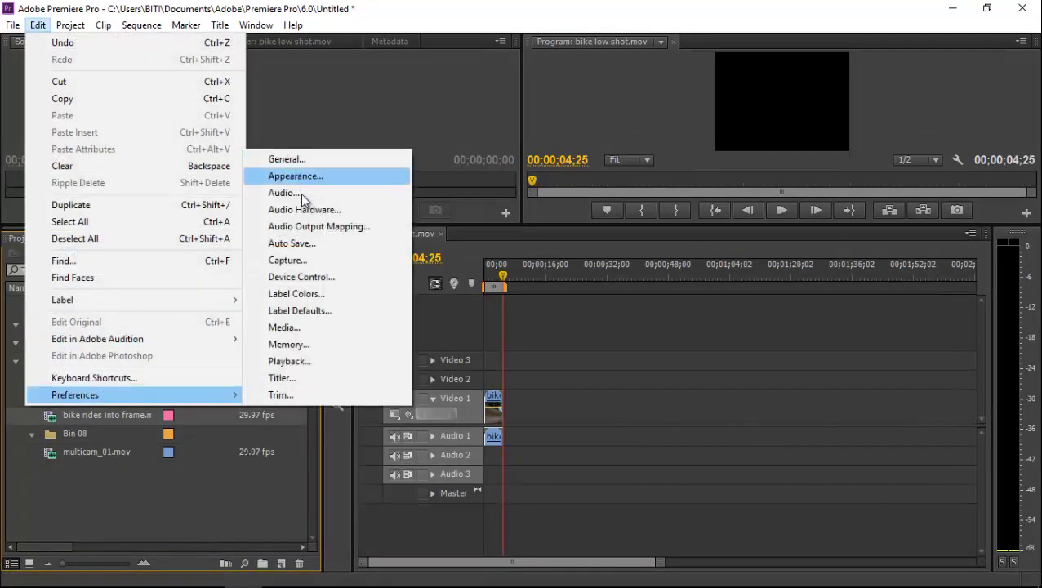
click(295, 297)
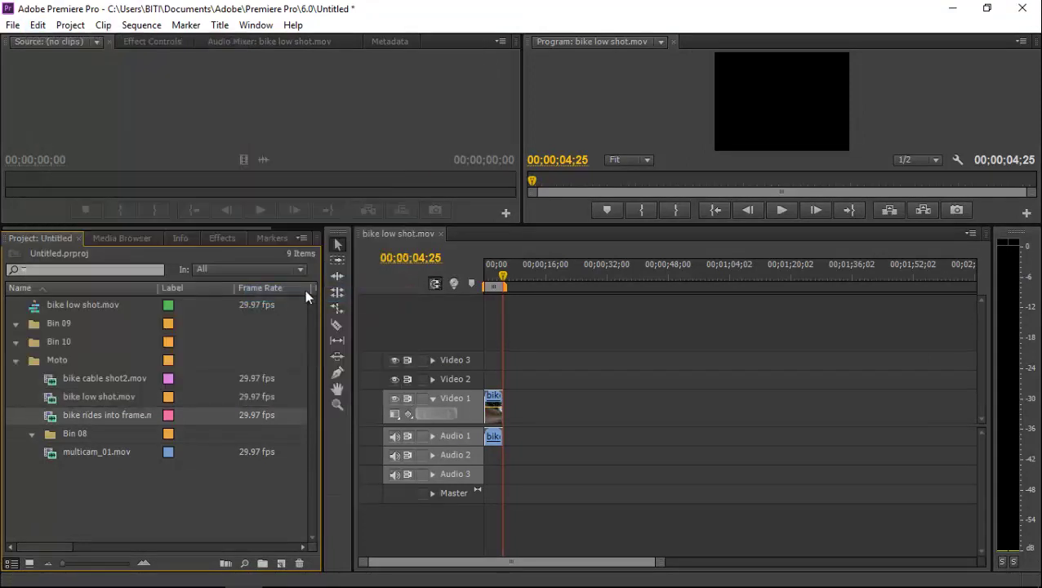
drag(482, 92, 592, 48)
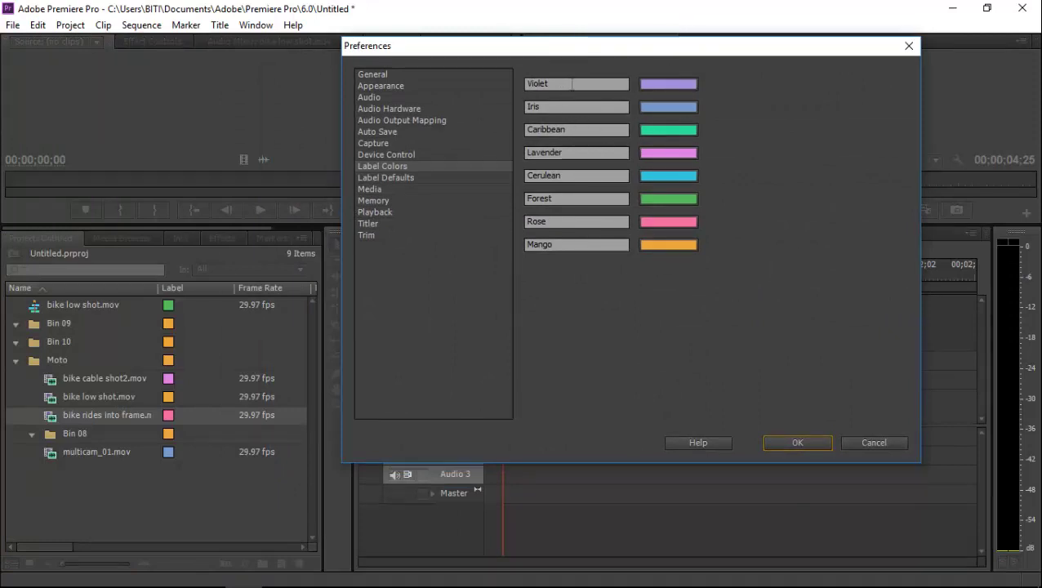
click(572, 83)
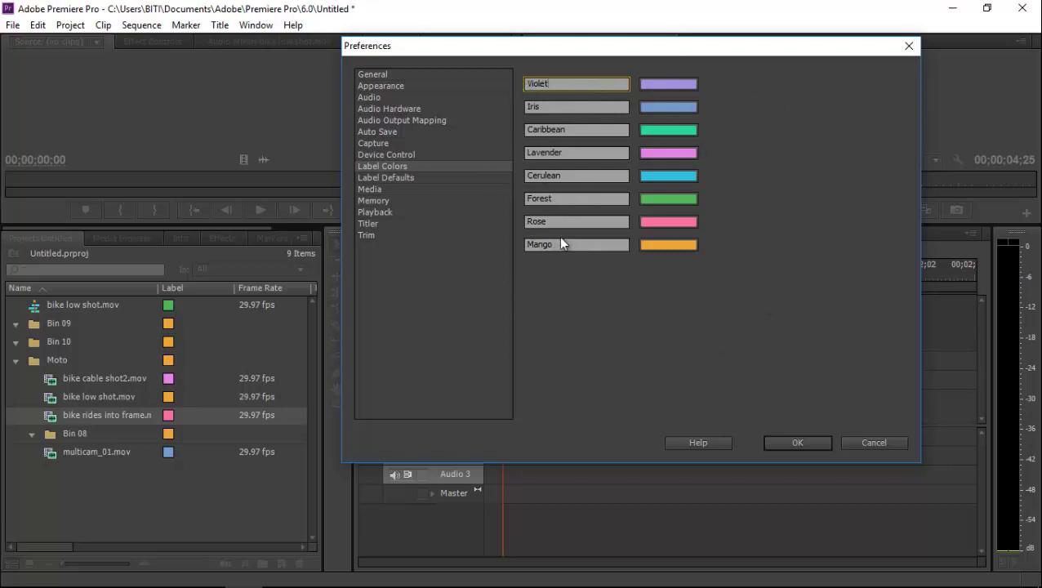
drag(528, 243, 592, 239)
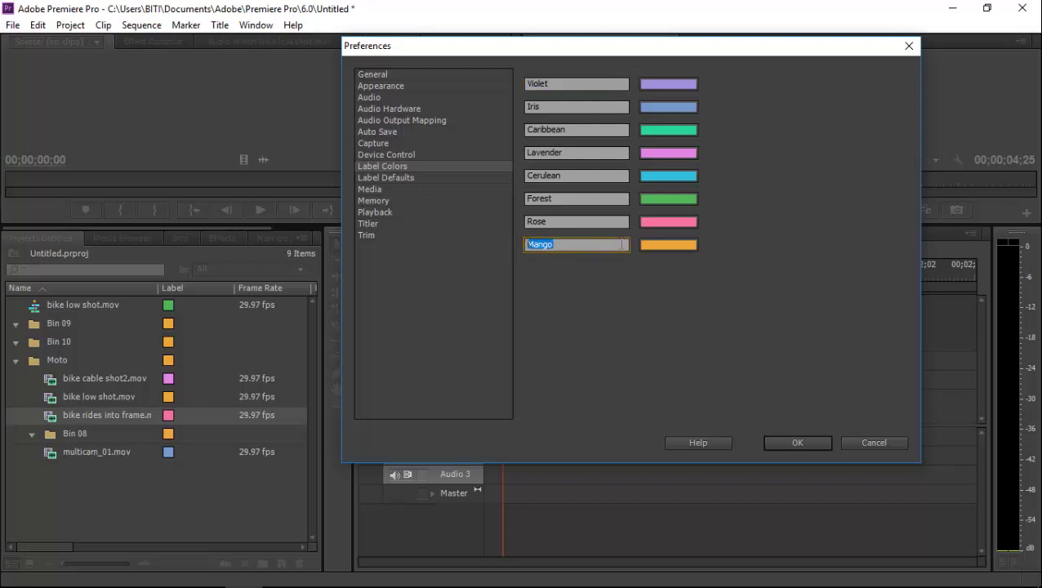
key(BackSpace)
text(Yellow)
key(Return)
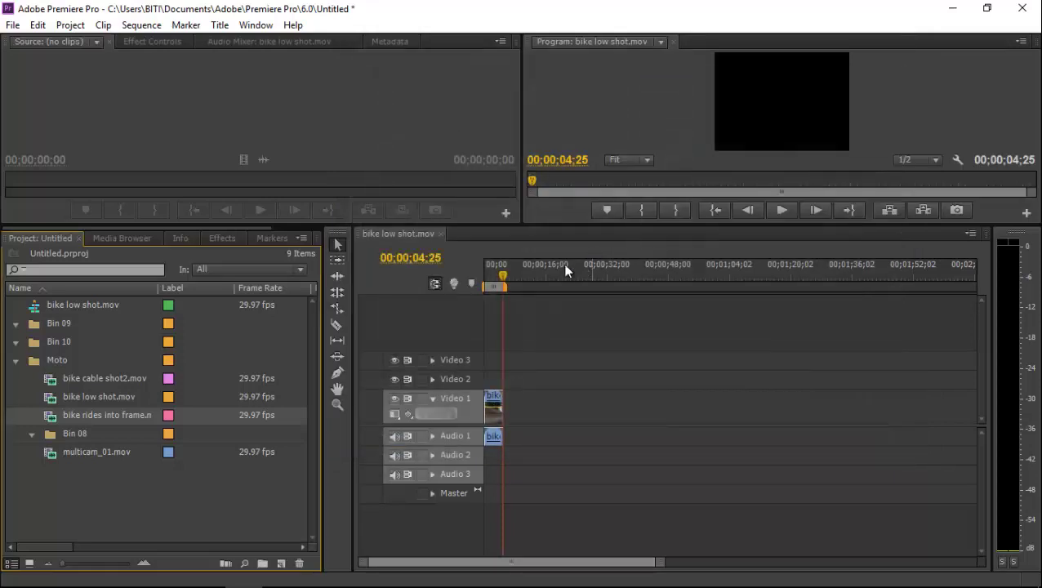
Assign the Yellow label to bike rides into frame.mov in the Moto bin
right_click(73, 413)
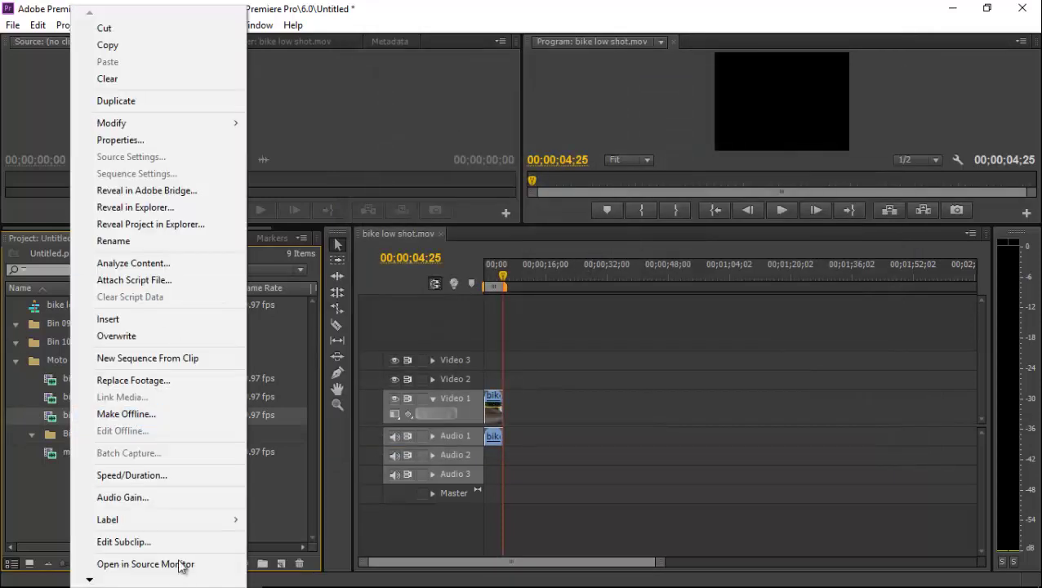
mouse_move(168, 519)
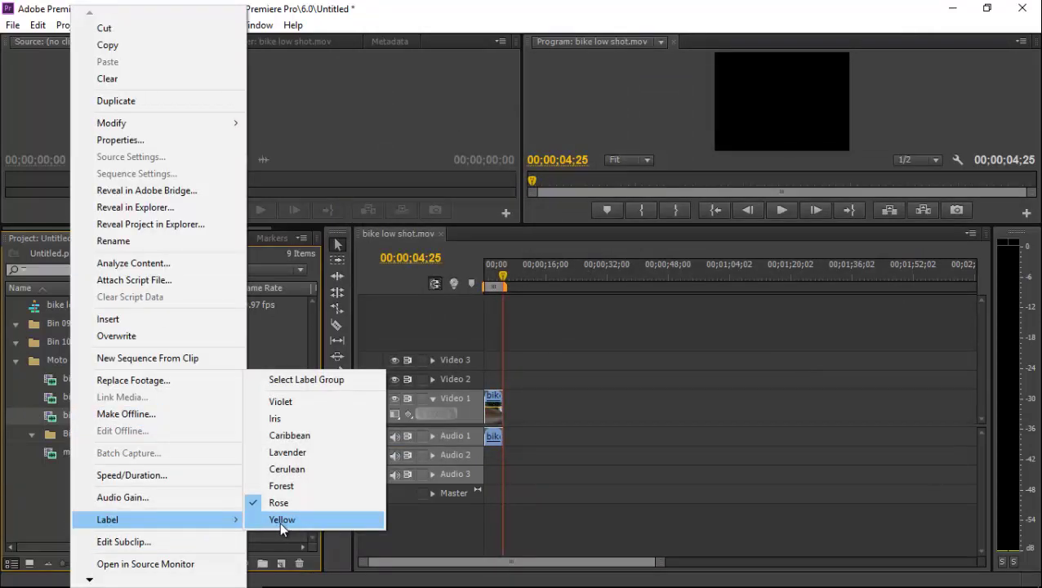
click(280, 521)
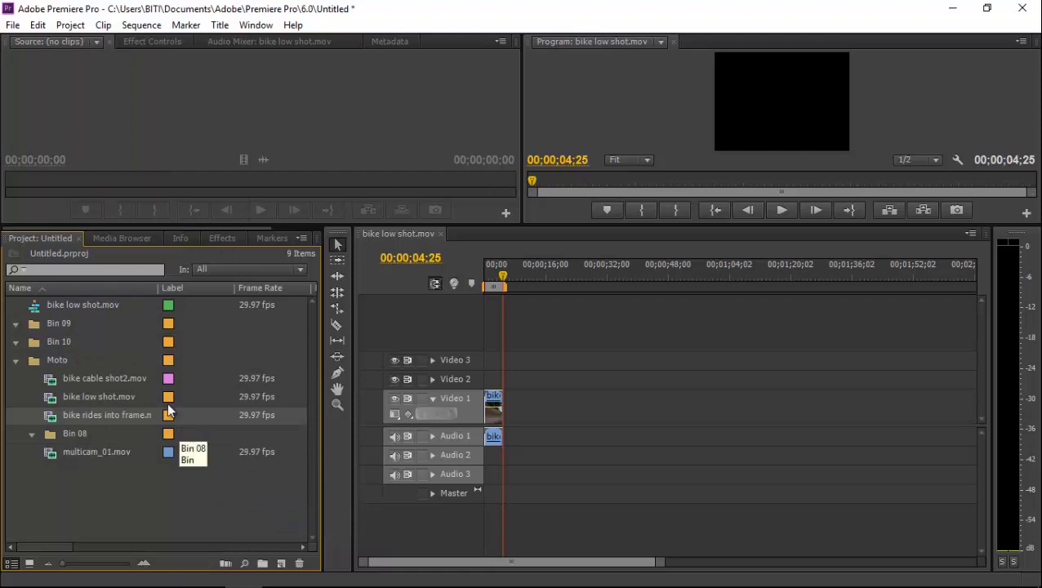
Change the color swatch of the Yellow label to dark red in the Label Colors preferences
click(38, 25)
mouse_move(135, 397)
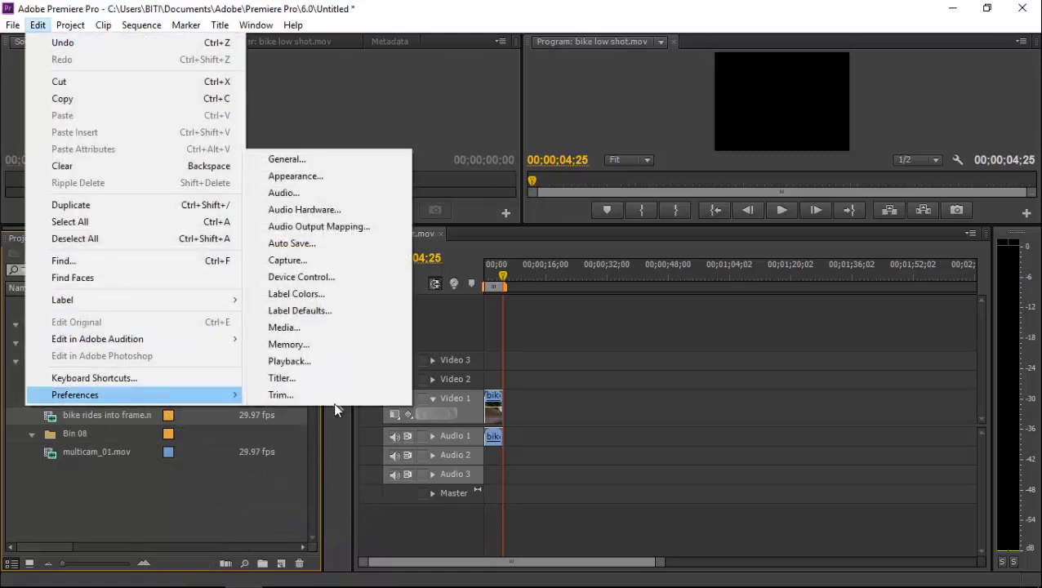
click(310, 293)
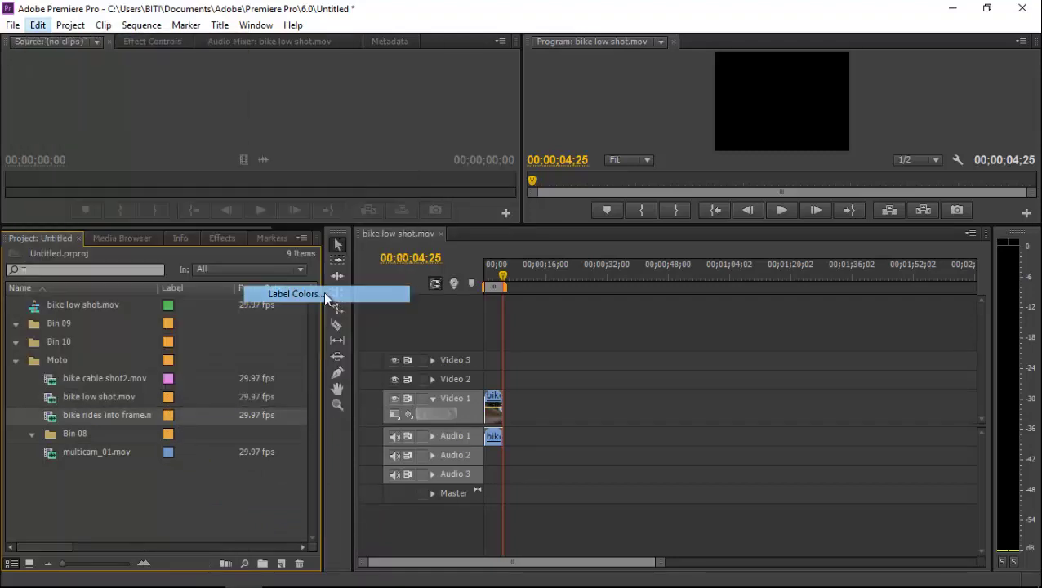
click(558, 289)
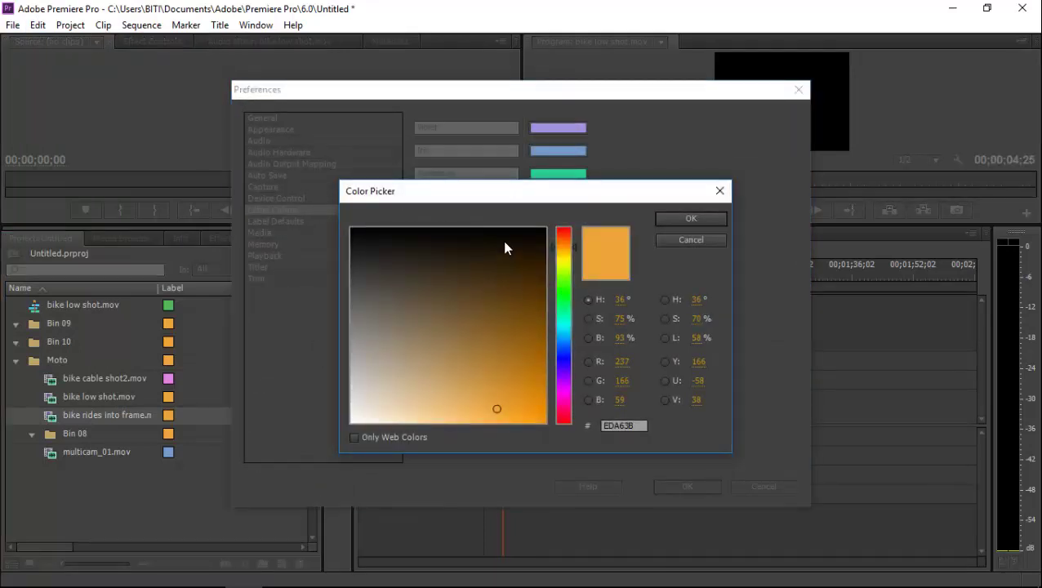
click(547, 232)
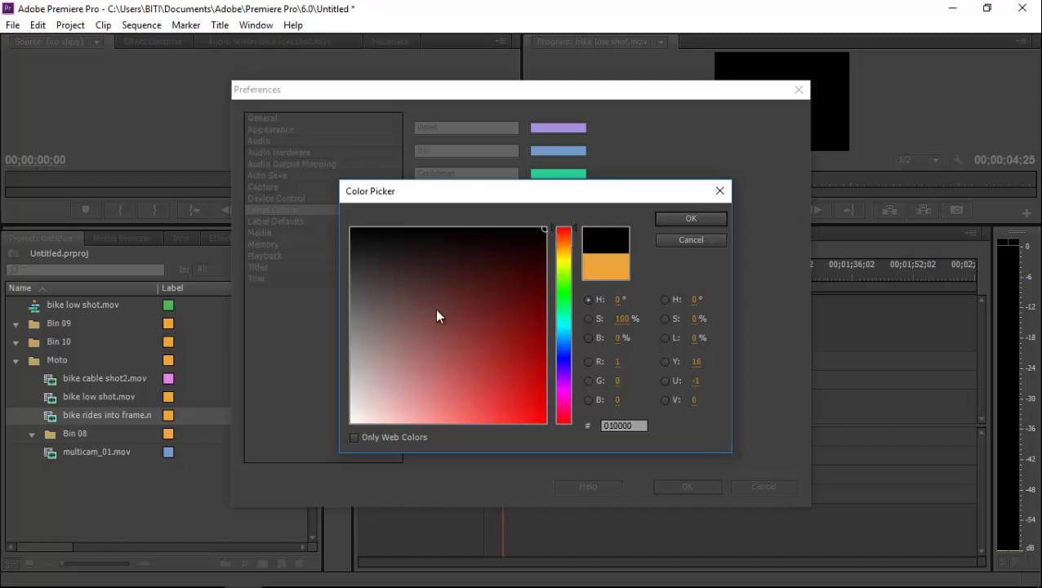
click(533, 313)
click(690, 219)
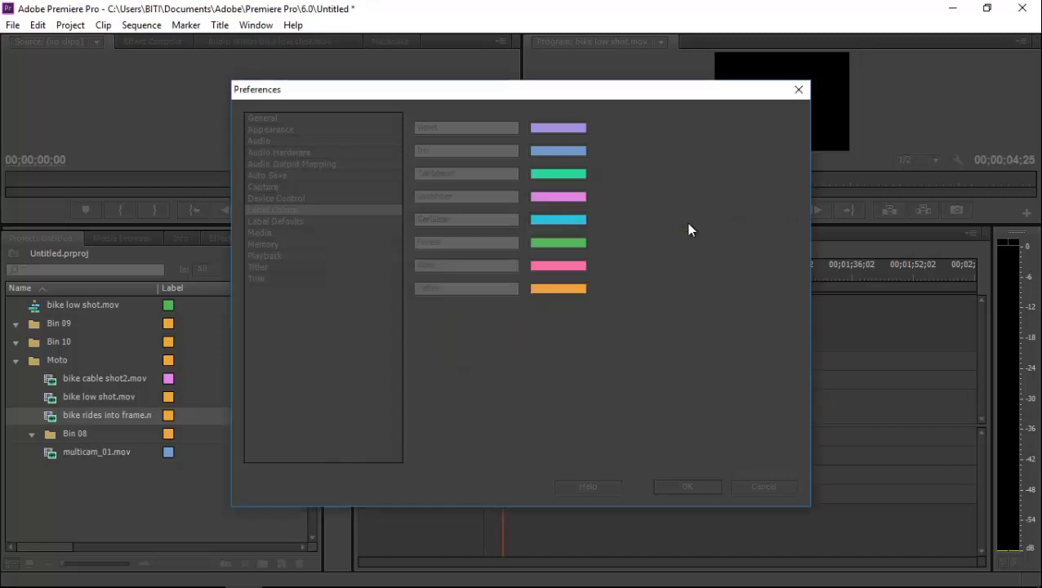
double_click(447, 288)
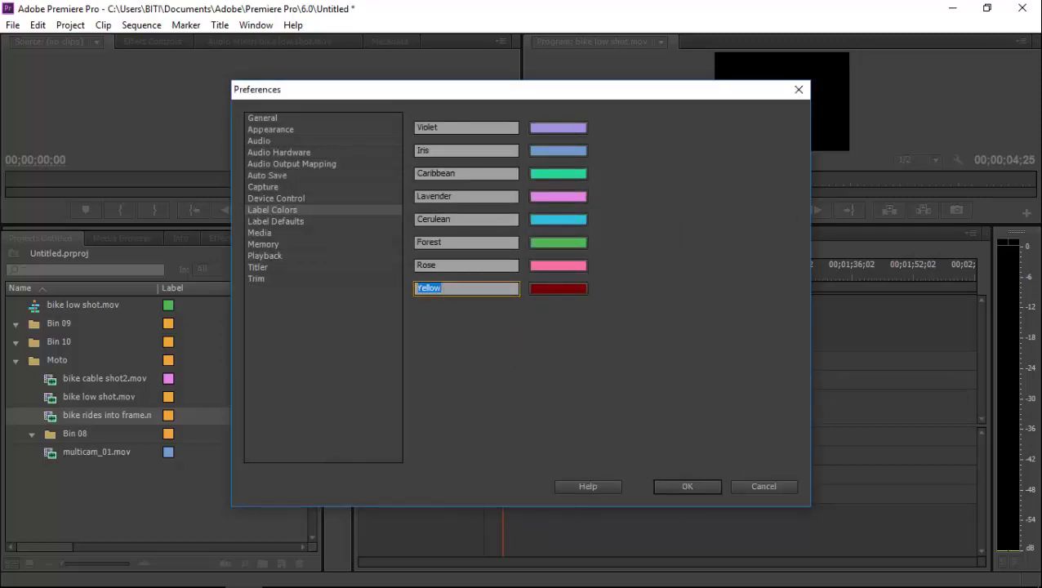
click(684, 487)
right_click(108, 413)
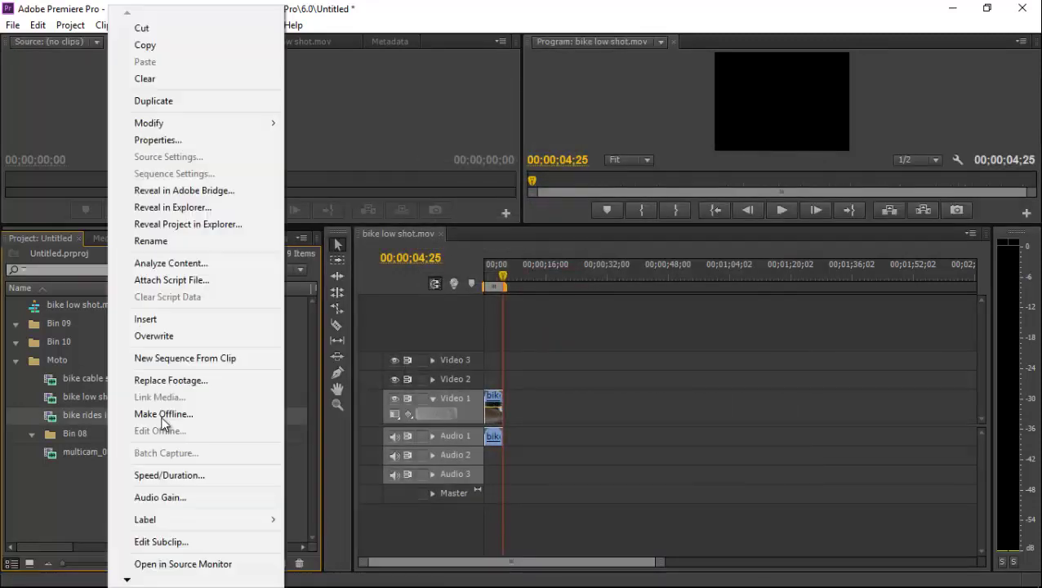
mouse_move(244, 519)
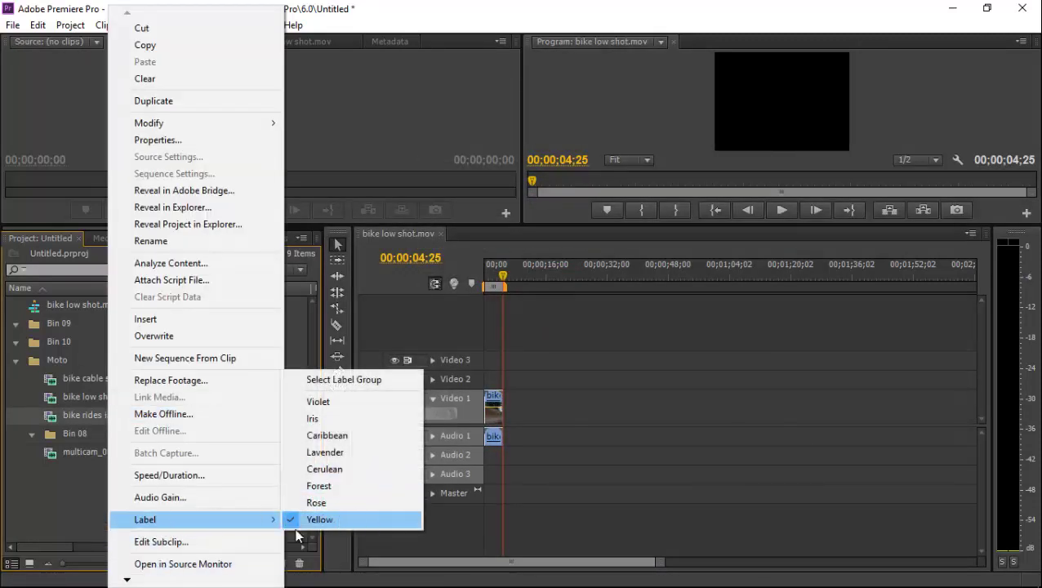
click(296, 535)
Assign the Yellow label to bike cable shot2.mov in the Moto bin
click(133, 382)
right_click(143, 382)
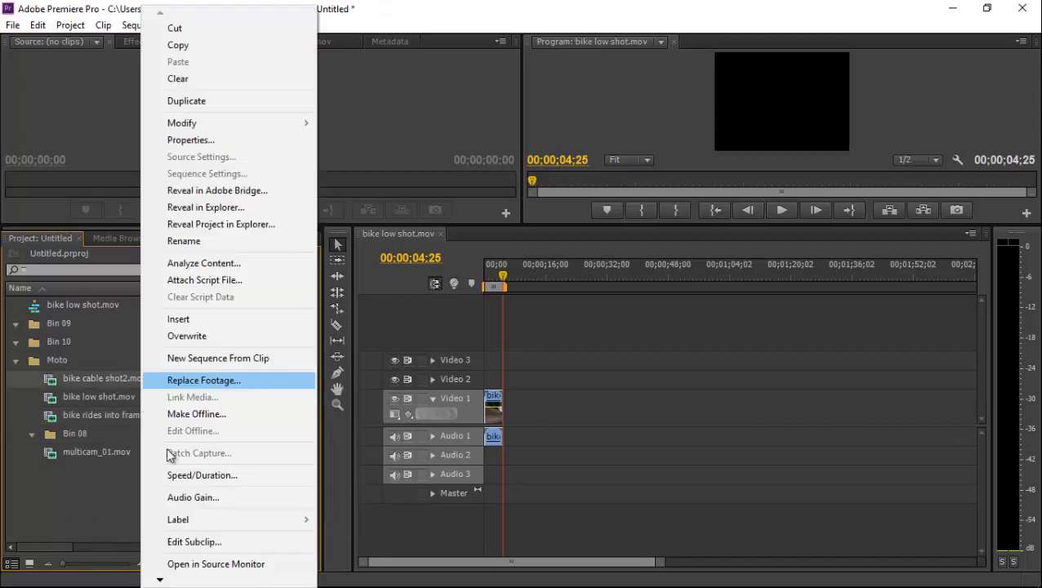
mouse_move(228, 521)
click(404, 520)
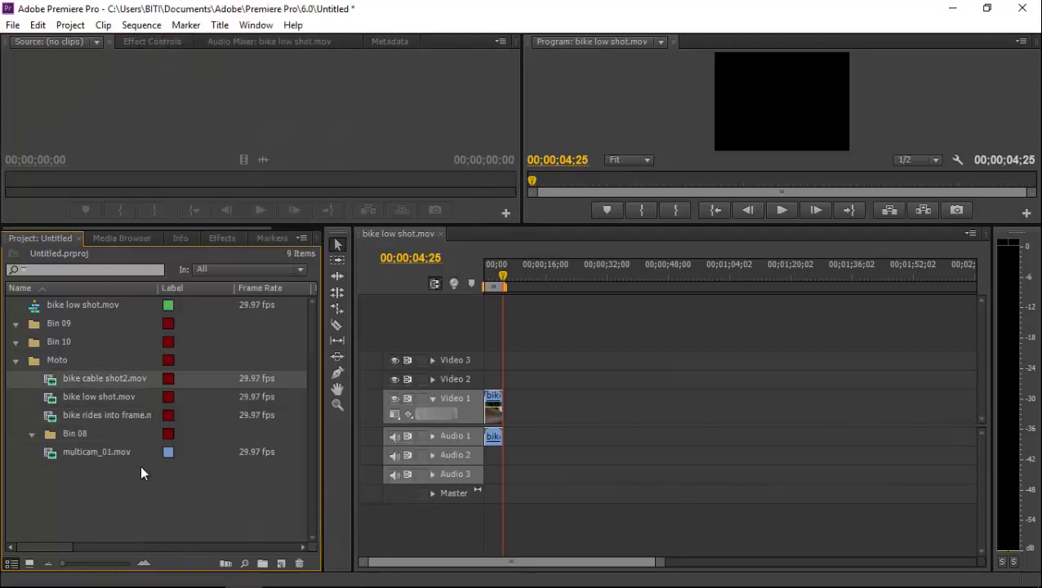
Switch to Acrobat Reader and read from the Scene heading explanation to the "Adobe Story" section, selecting that section's title
key(alt+Tab)
scroll(456, 283, down, 4)
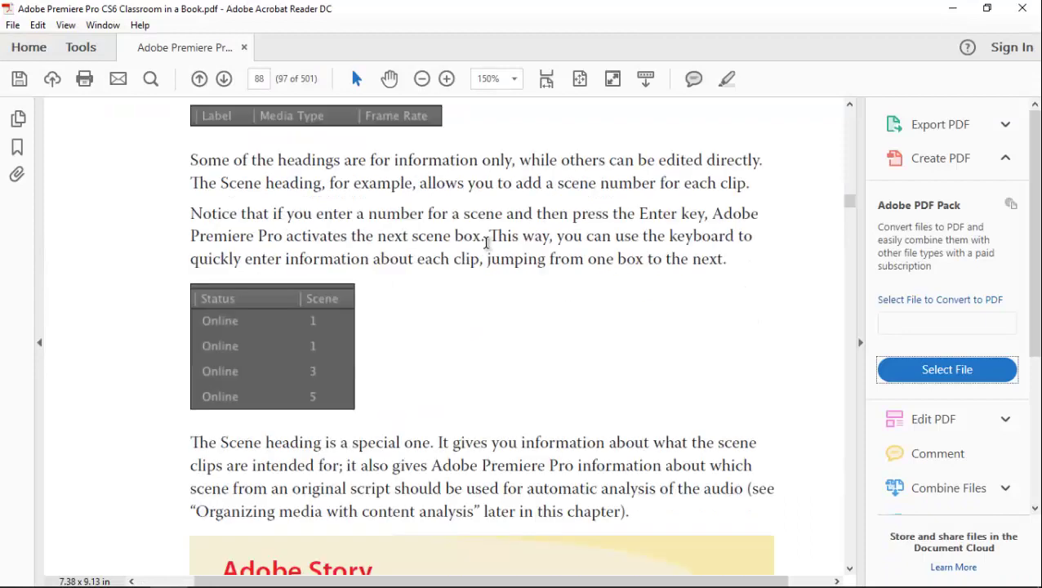
scroll(490, 237, up, 3)
scroll(490, 236, down, 5)
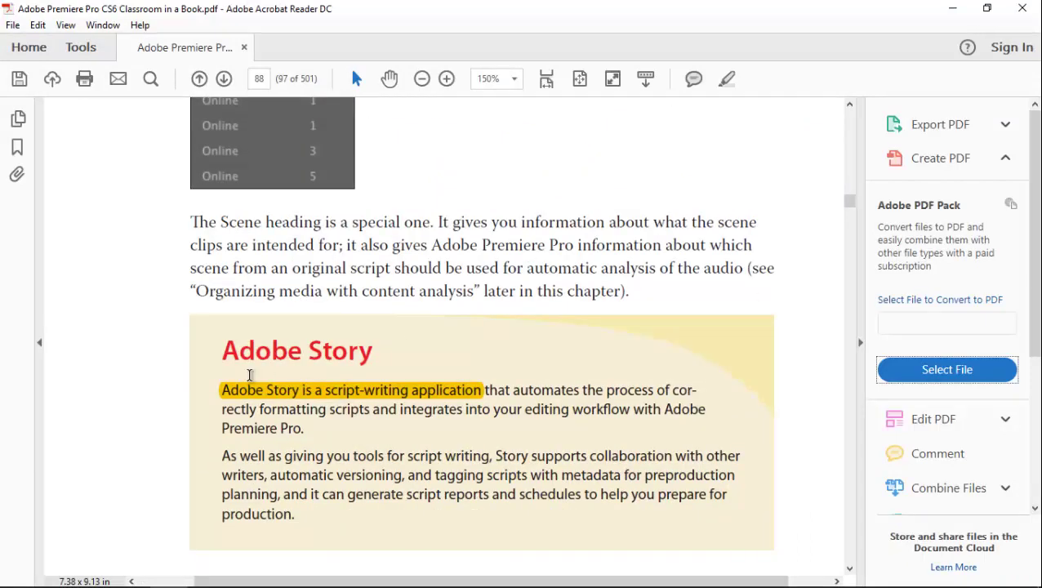
drag(229, 352, 415, 355)
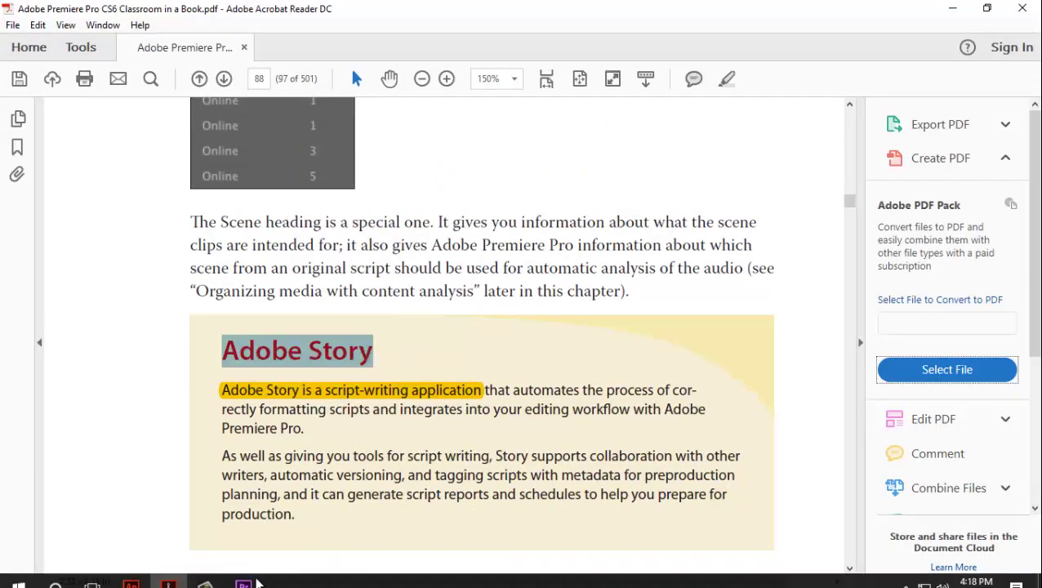
Read from the "Adobe Story" section through "Having multiple bins open at once" to the bin preference options on page 89
click(206, 572)
click(945, 474)
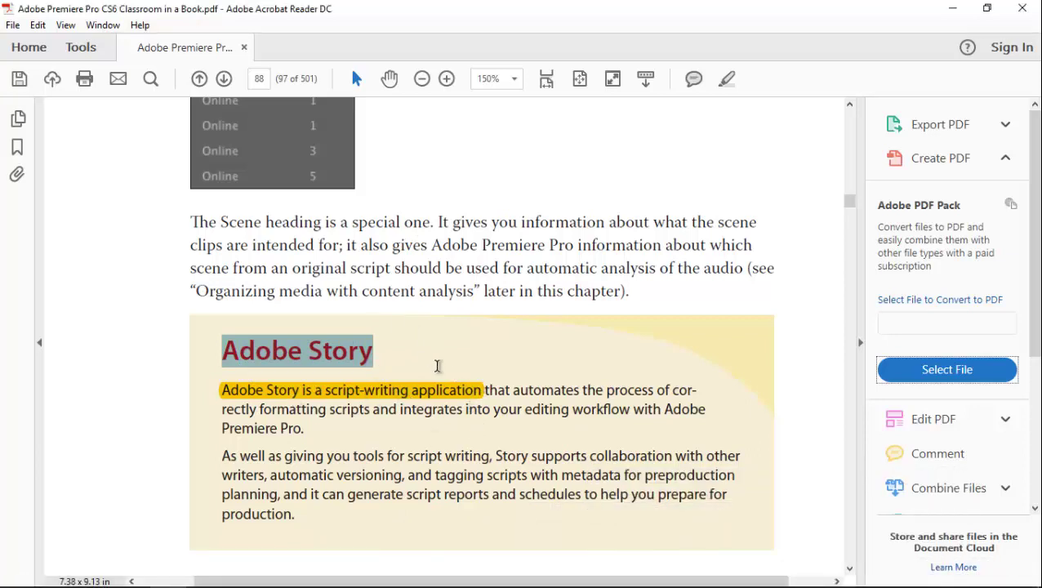
click(403, 357)
scroll(319, 314, down, 2)
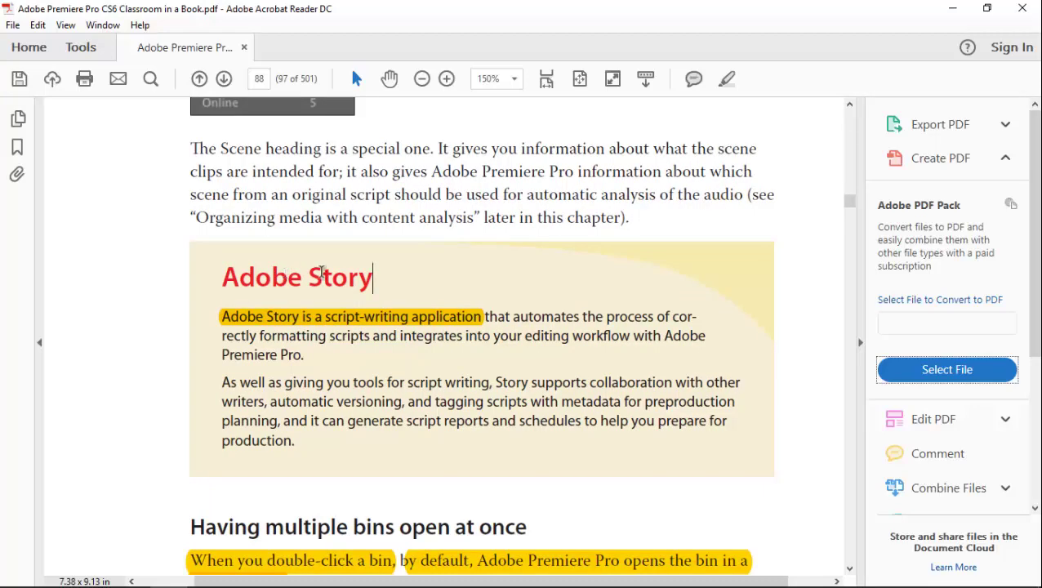
scroll(431, 272, down, 5)
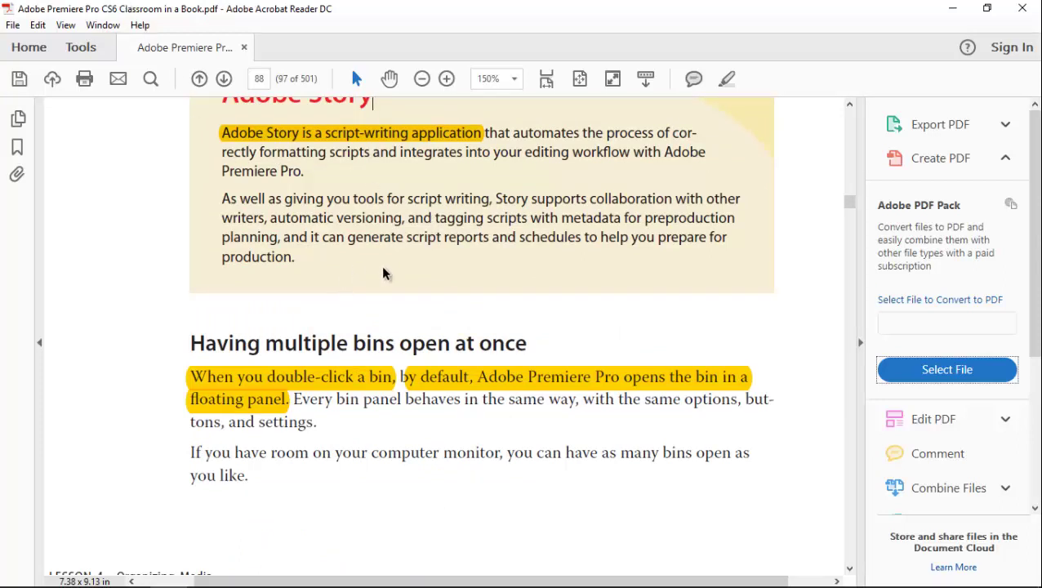
scroll(190, 246, down, 13)
scroll(191, 246, up, 1)
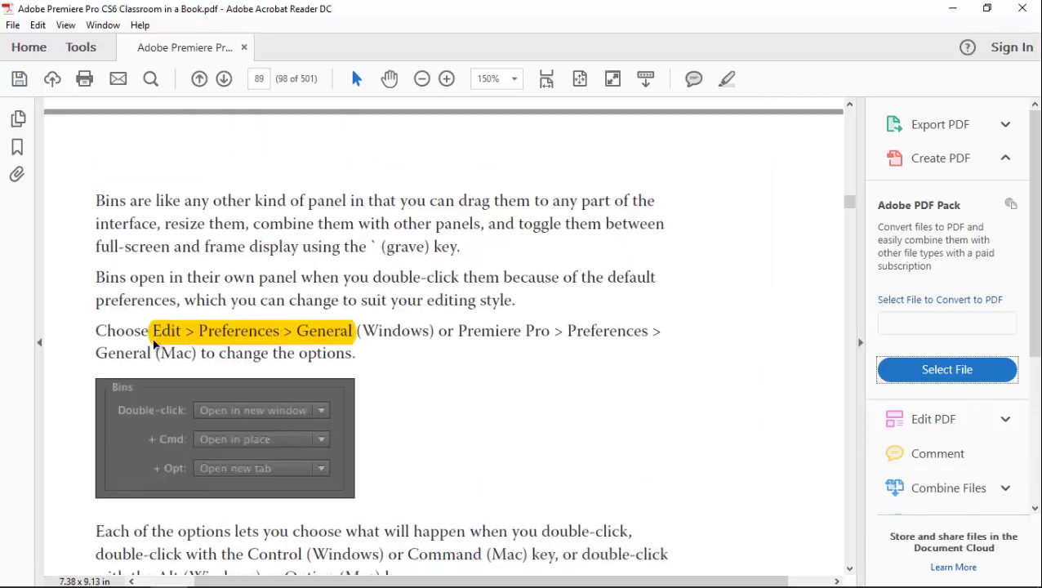
Switch to Premiere Pro and review the bin opening behaviours in the General preferences
click(243, 572)
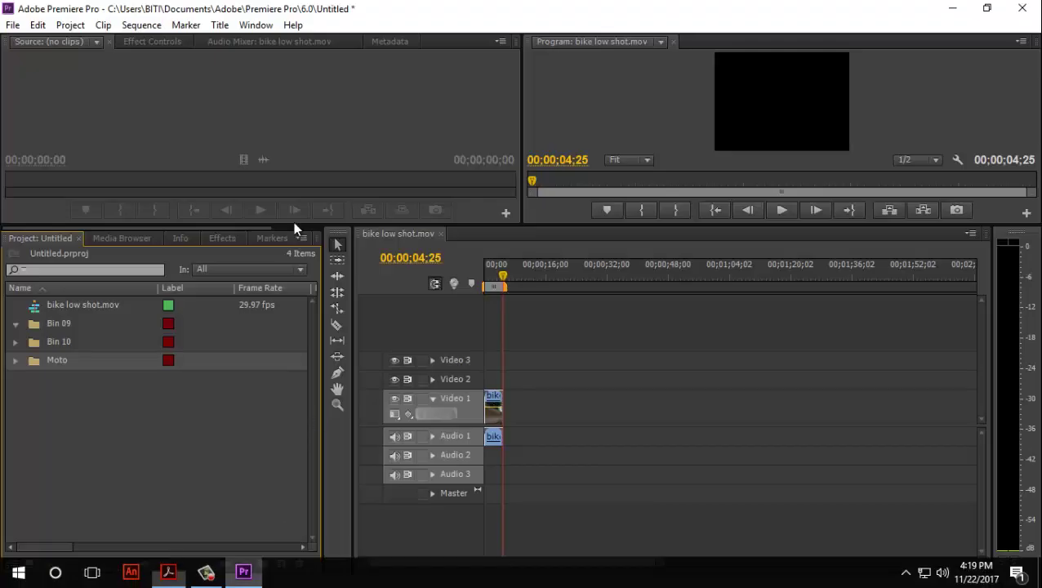
click(38, 25)
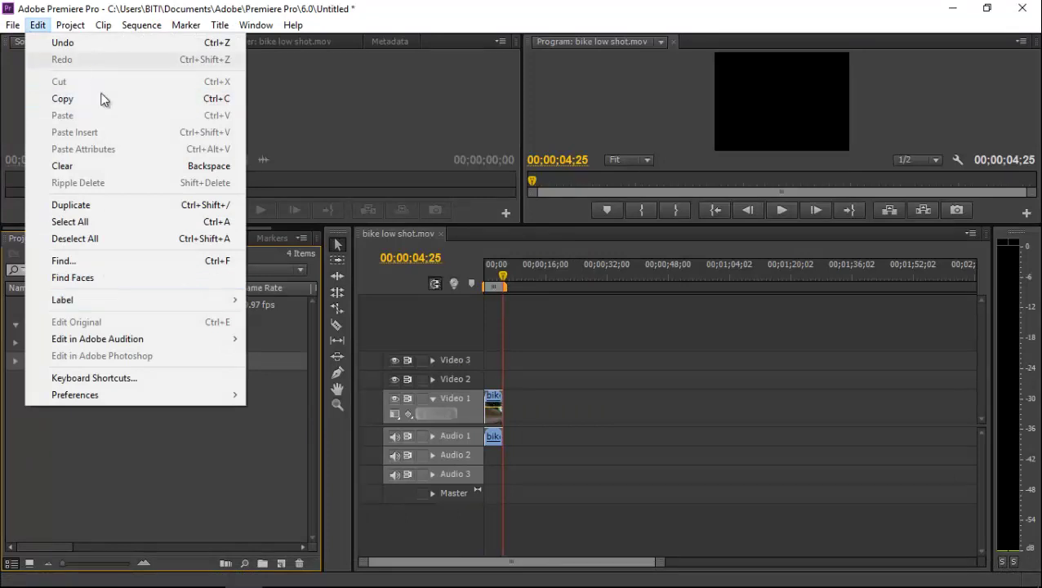
mouse_move(228, 397)
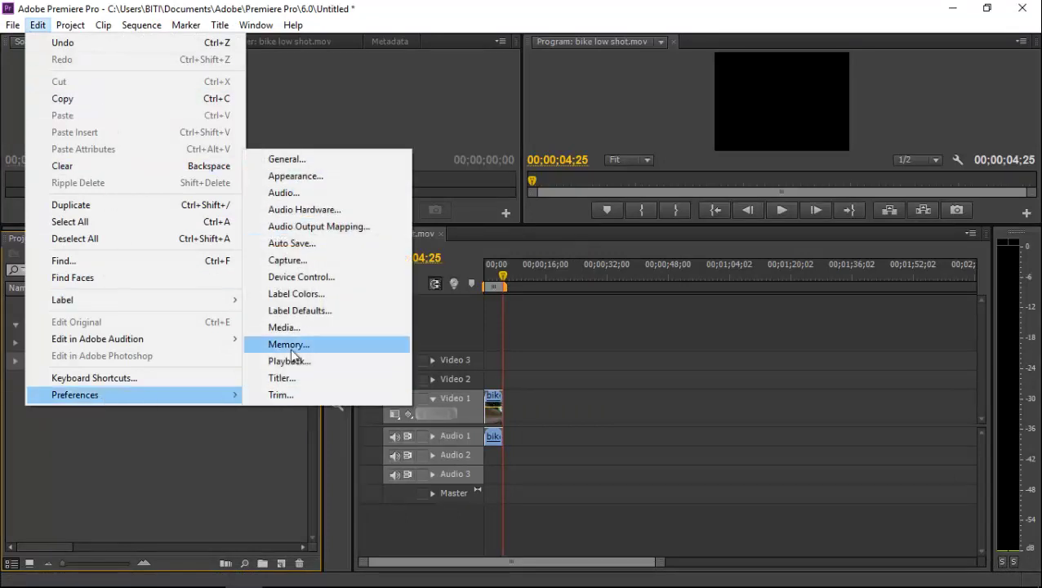
click(287, 160)
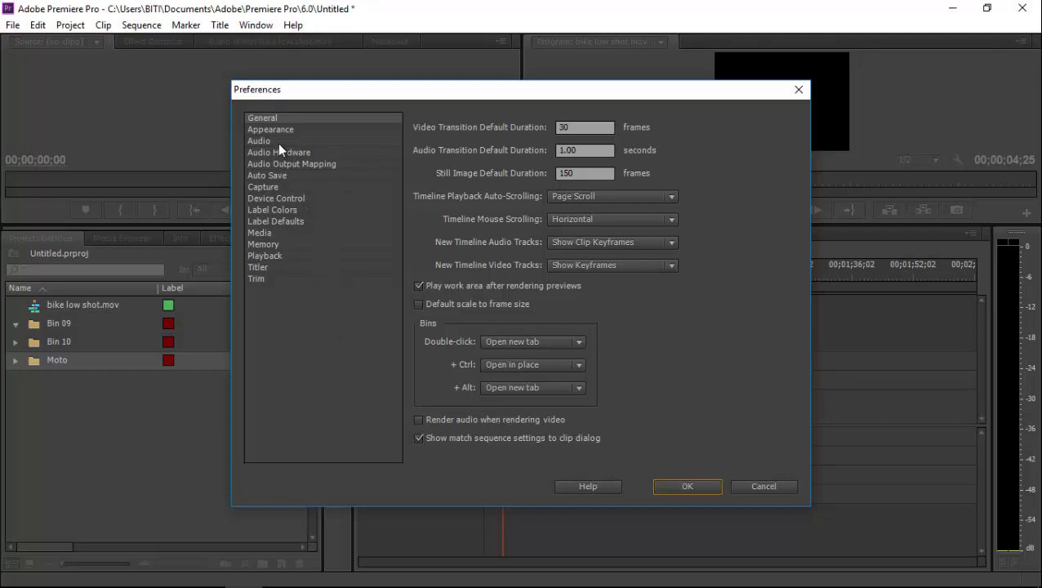
click(270, 129)
click(265, 119)
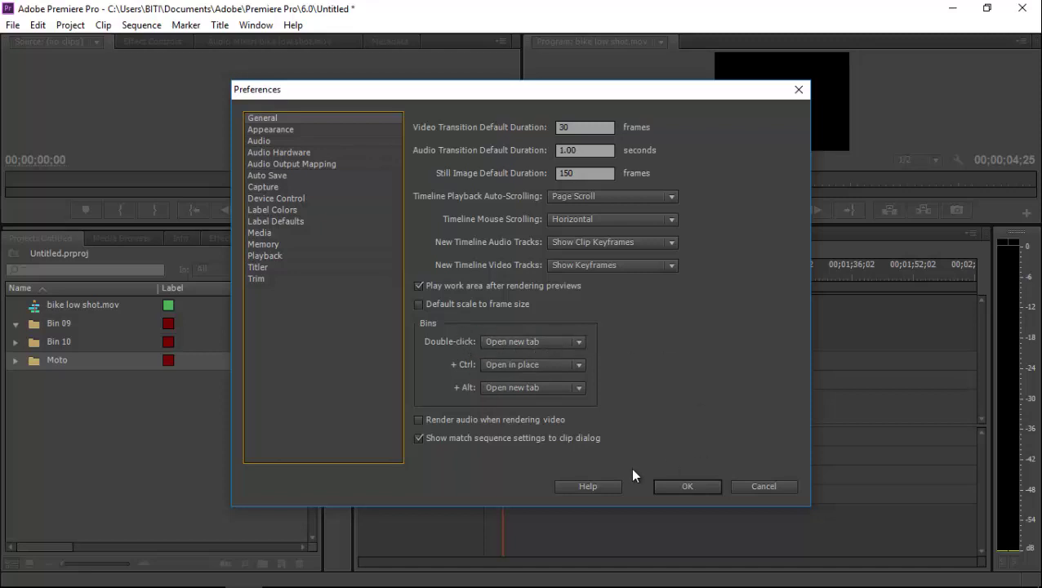
click(687, 487)
Expand and collapse the Moto bin in the project list to check its clips, and open the bin in its own tab
click(82, 383)
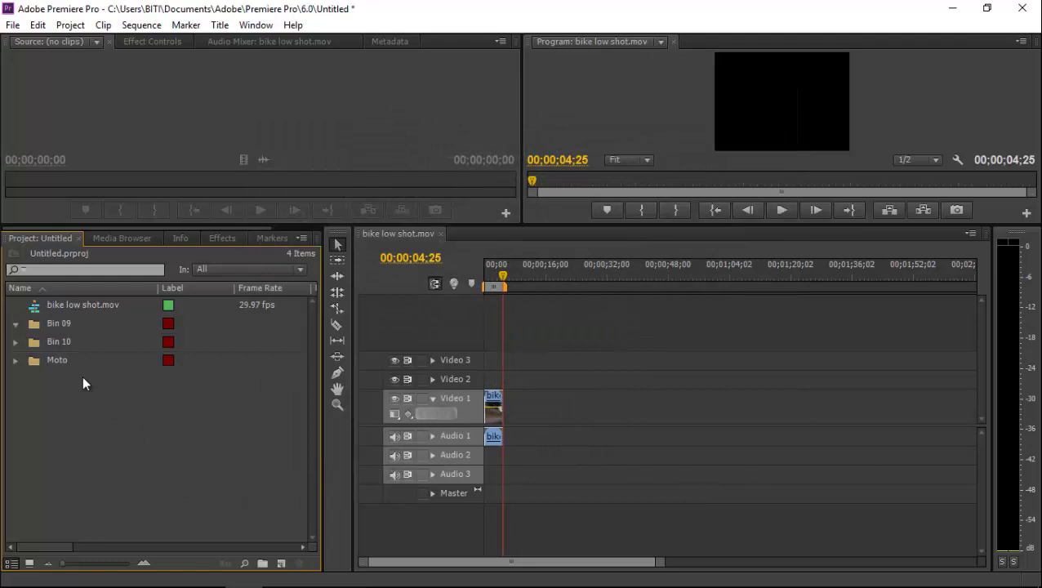
click(14, 360)
click(69, 433)
key(Delete)
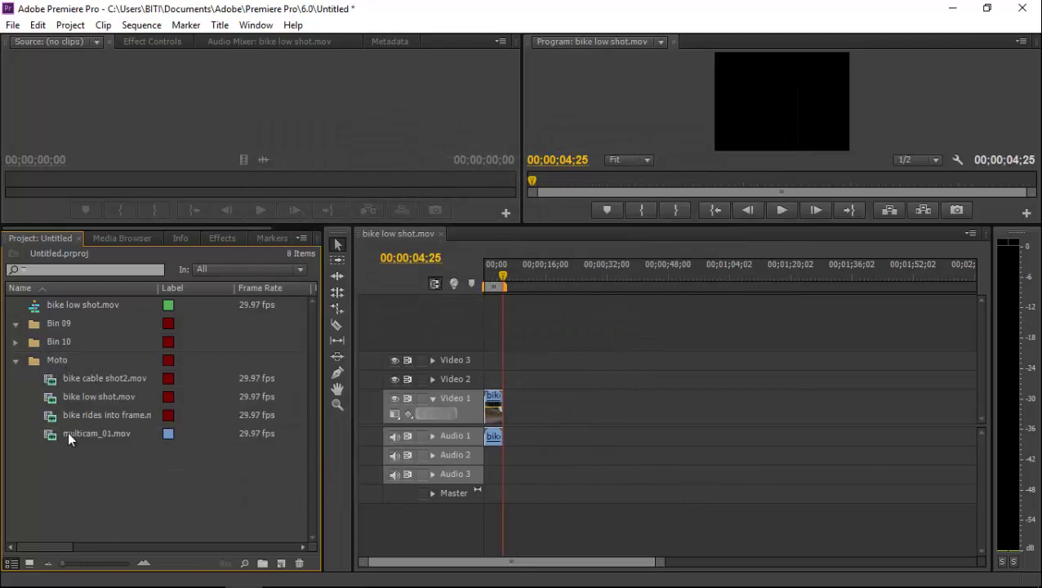
click(16, 362)
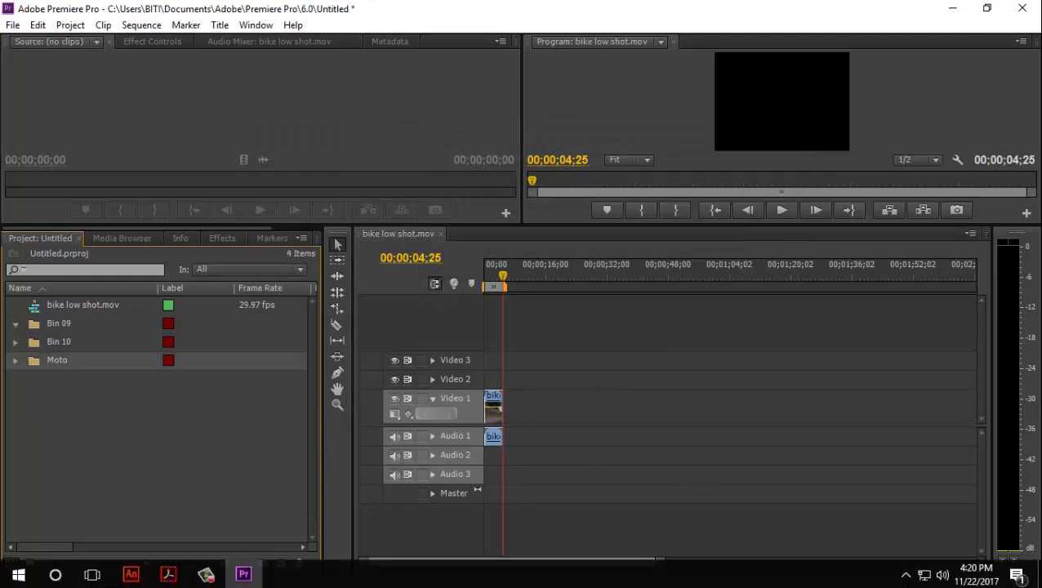
click(205, 572)
click(205, 571)
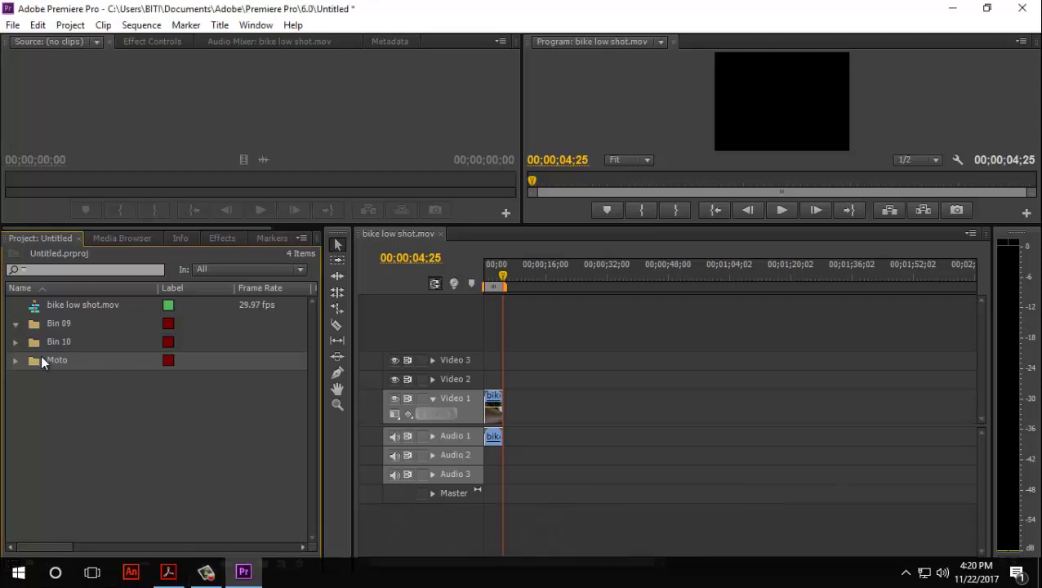
double_click(39, 359)
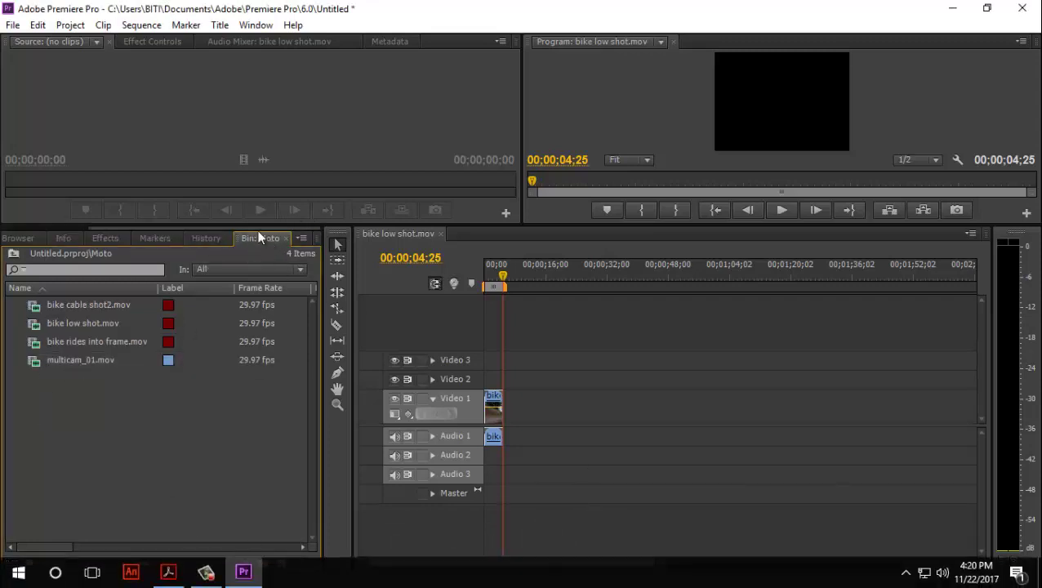
Set the double-click behaviour for bins to "Open in new window" in the General preferences
click(37, 25)
mouse_move(105, 389)
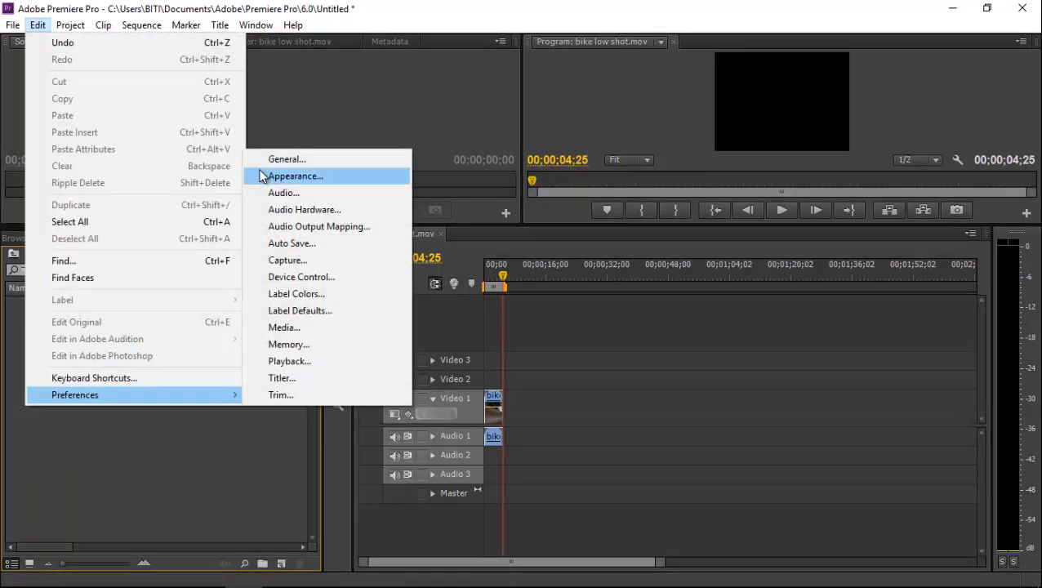
click(298, 157)
click(531, 342)
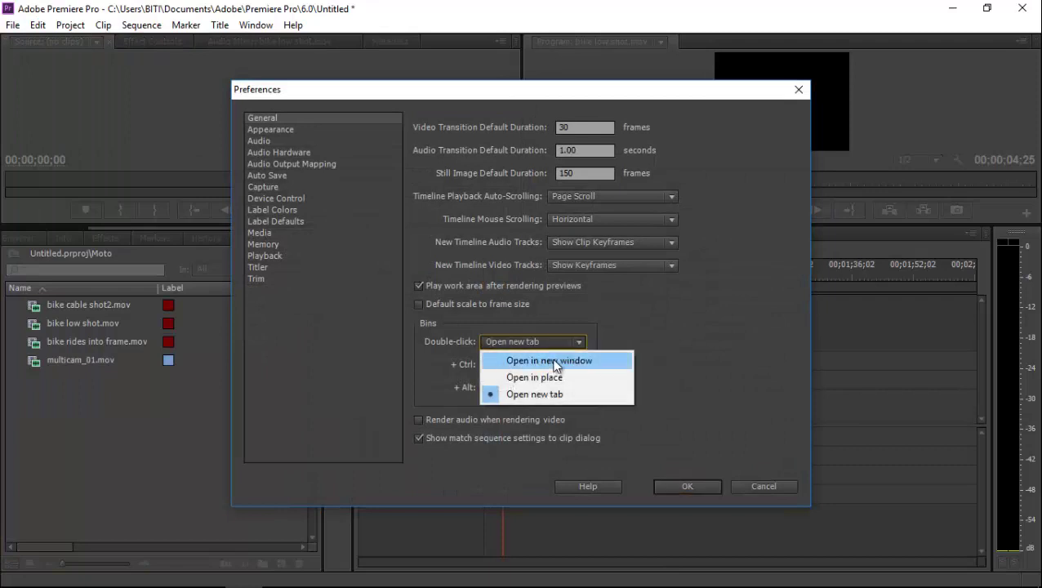
click(551, 364)
click(676, 483)
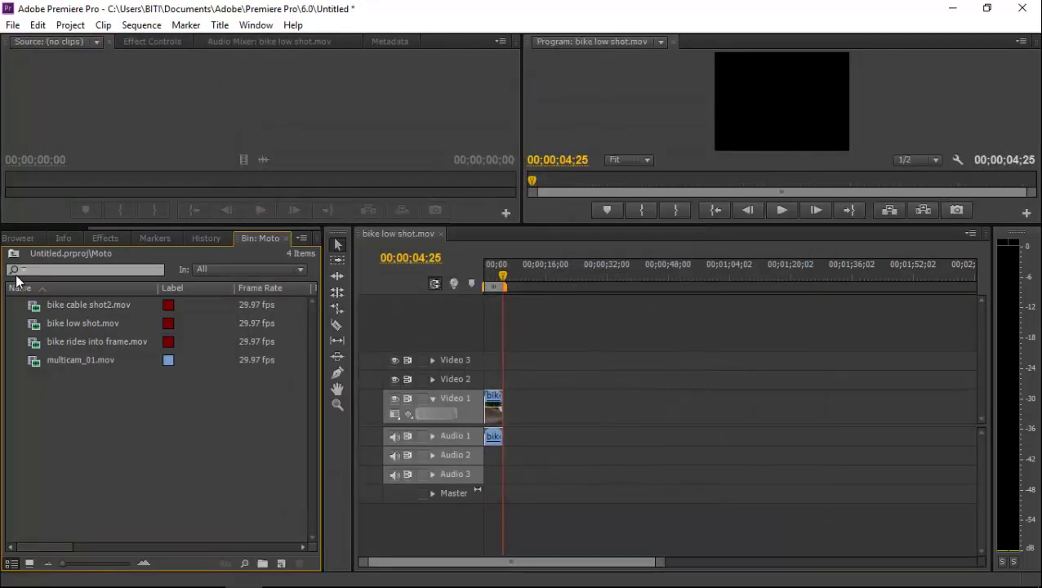
Return to the project's root list and try to open the Moto bin in a new window
drag(32, 227, 16, 228)
click(41, 237)
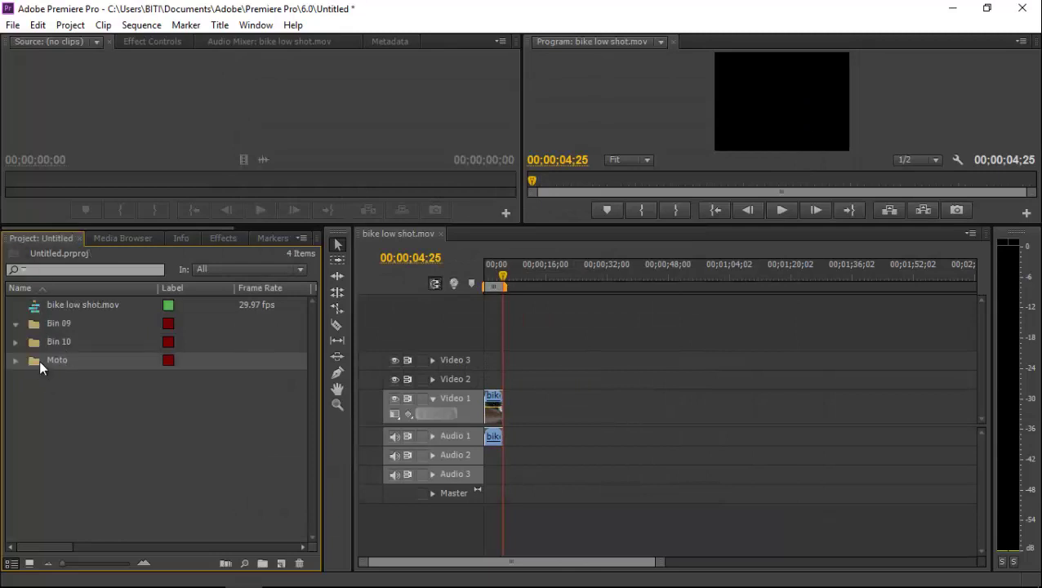
double_click(39, 360)
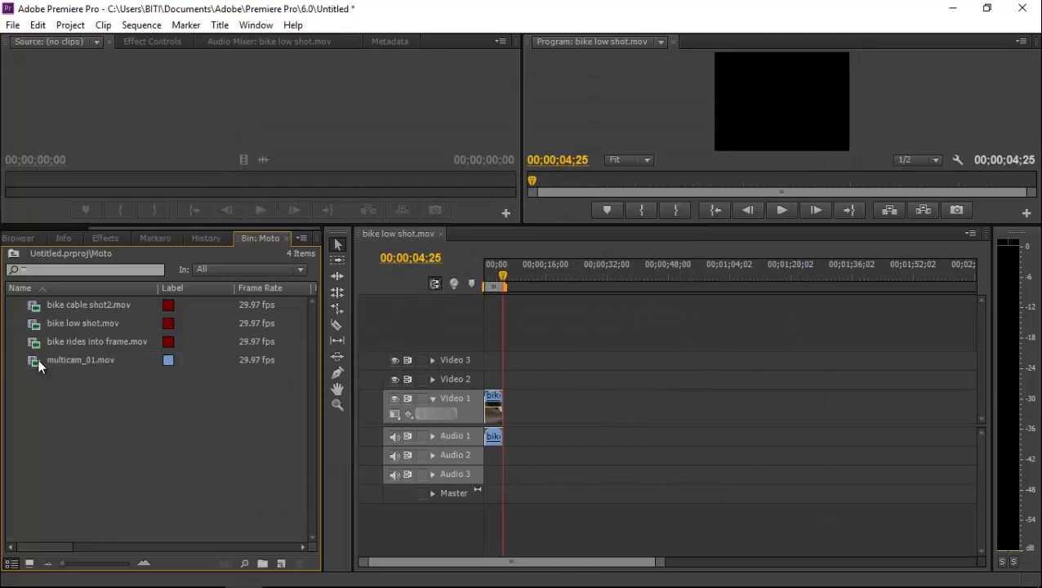
click(22, 239)
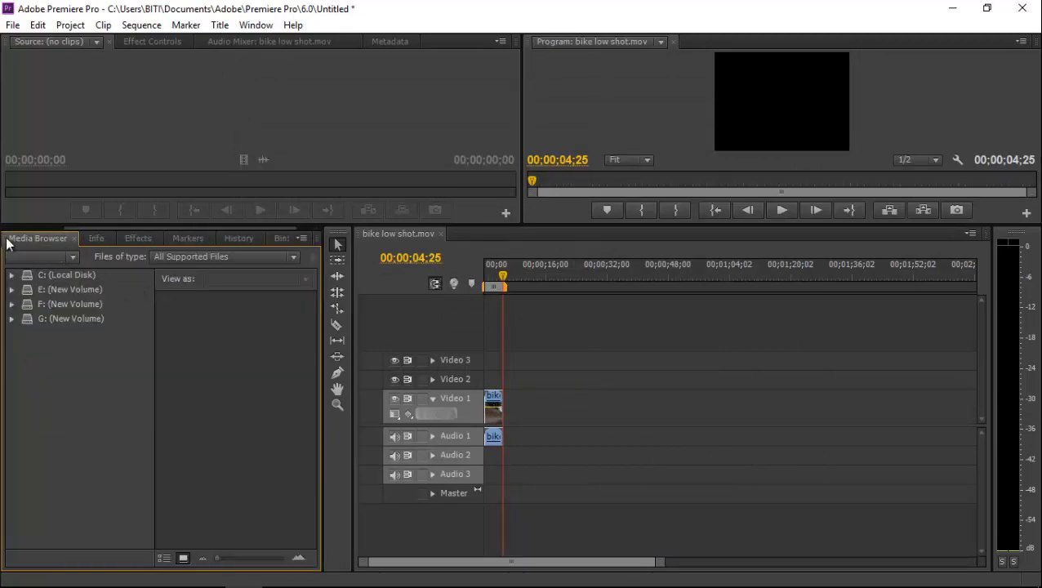
click(95, 238)
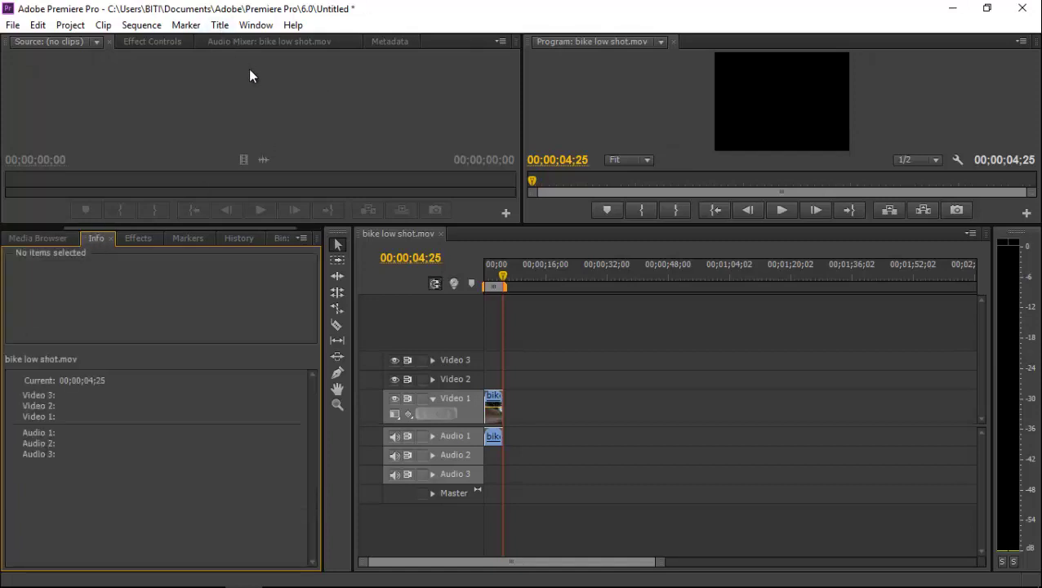
Show the project's root list again, open the Moto bin in a floating window, and close that window
key(shift+1)
click(553, 90)
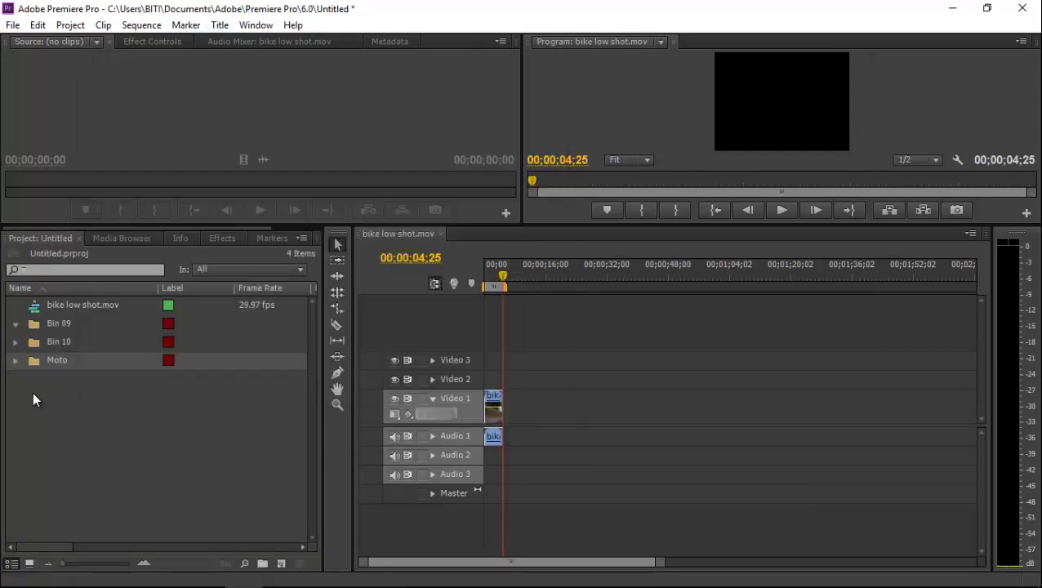
double_click(33, 359)
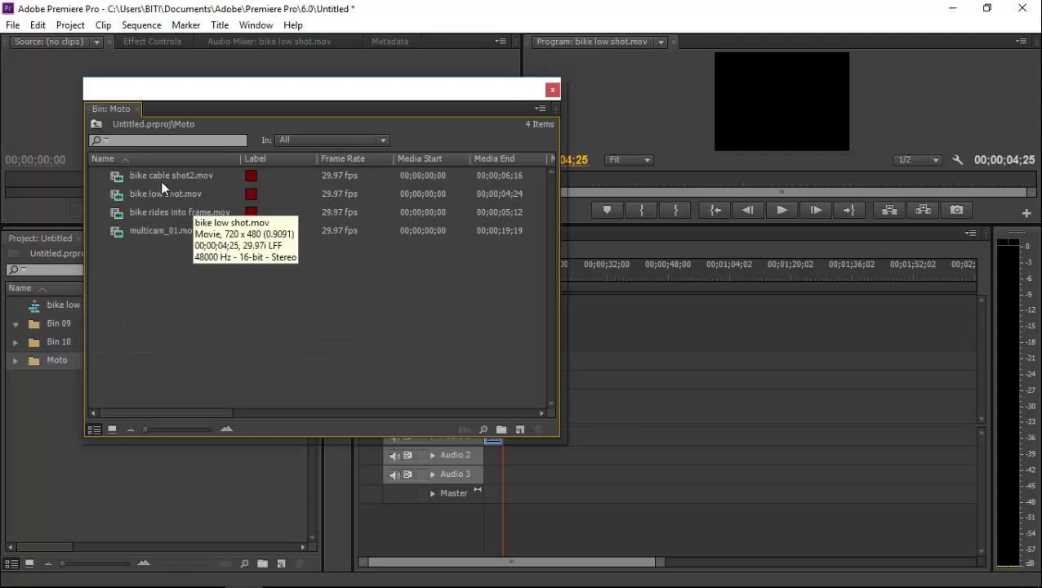
click(553, 90)
Set the double-click behaviour for bins to "Open new tab" in the General preferences and open the Moto bin
click(38, 24)
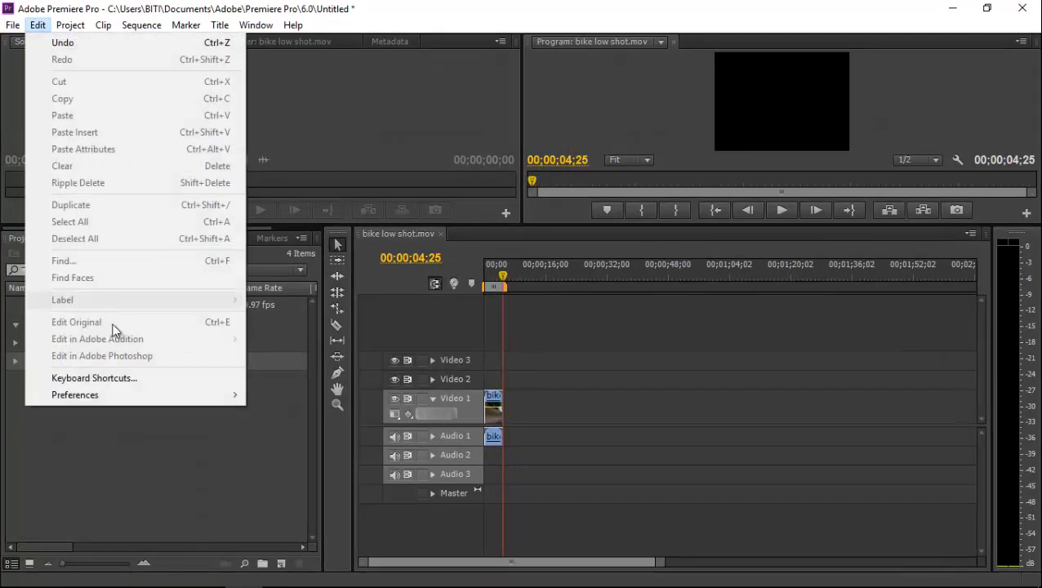
mouse_move(102, 394)
click(315, 162)
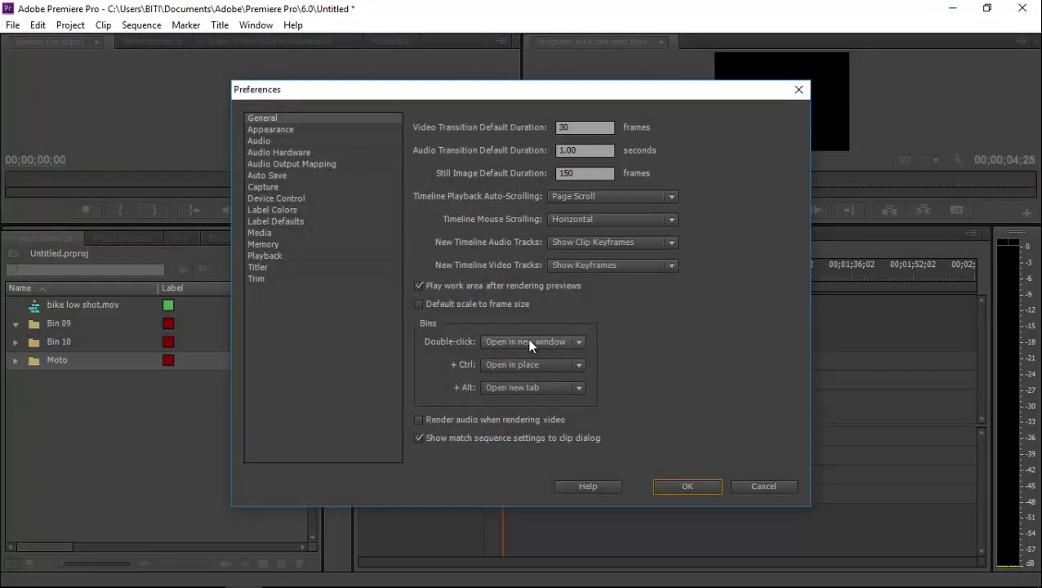
click(529, 341)
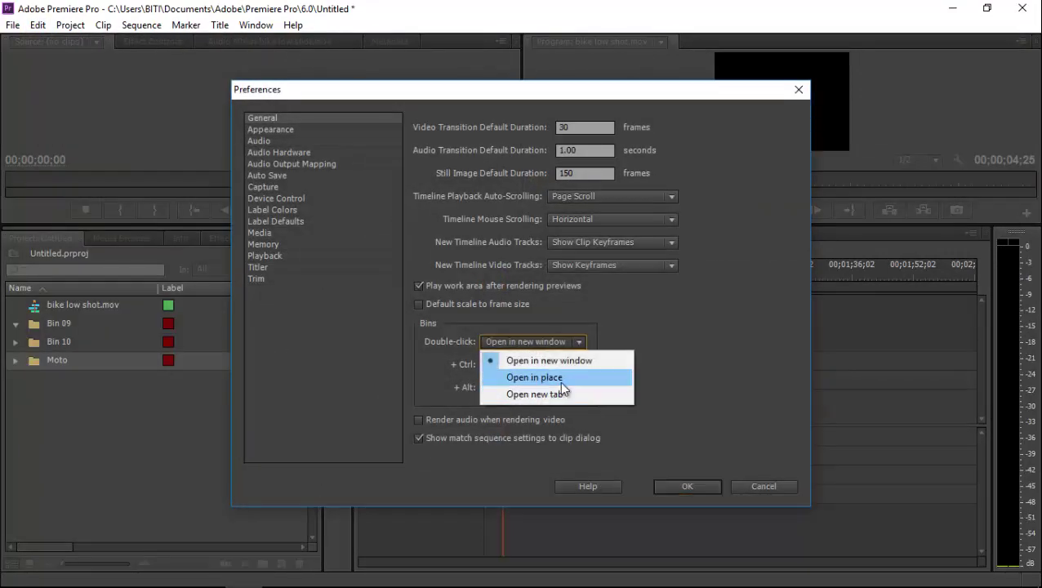
click(546, 396)
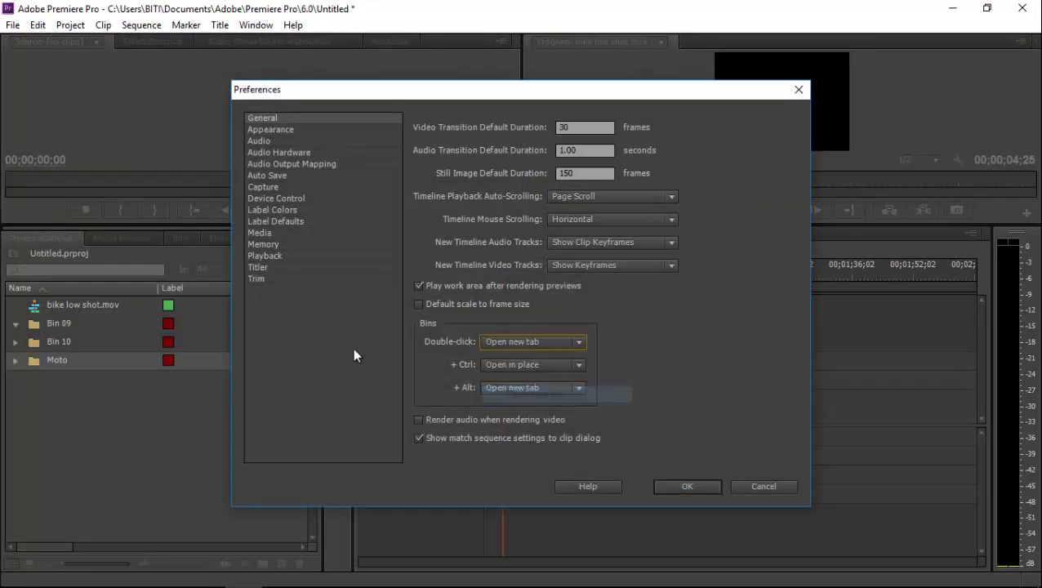
click(678, 482)
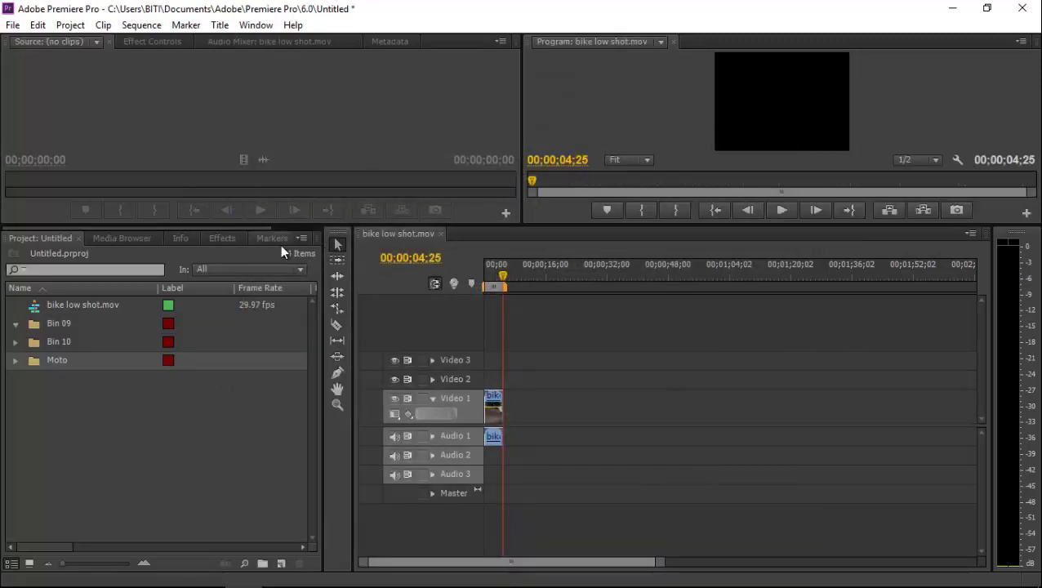
double_click(37, 359)
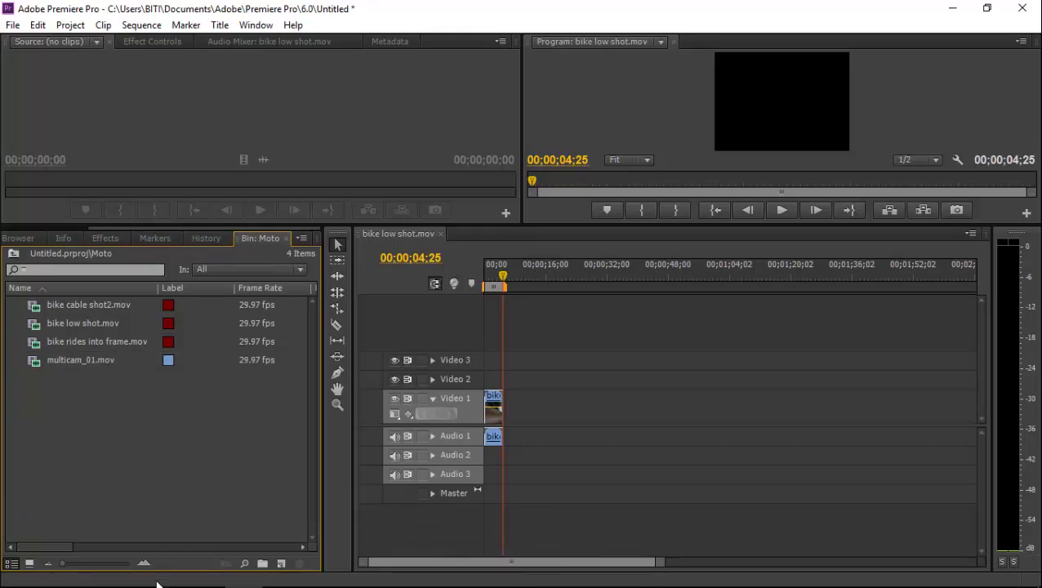
Switch to Acrobat Reader and read "Organizing media with content analysis" and "Attaching a script or transcript", glancing ahead at the "Speech analysis" steps
mouse_move(257, 571)
click(208, 574)
click(168, 571)
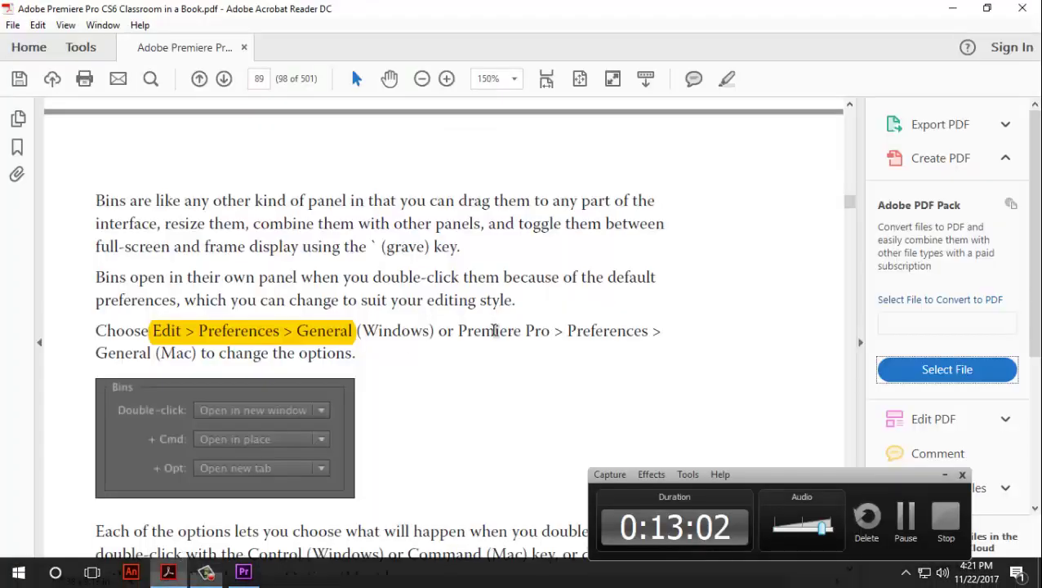
scroll(493, 283, down, 5)
scroll(506, 245, down, 3)
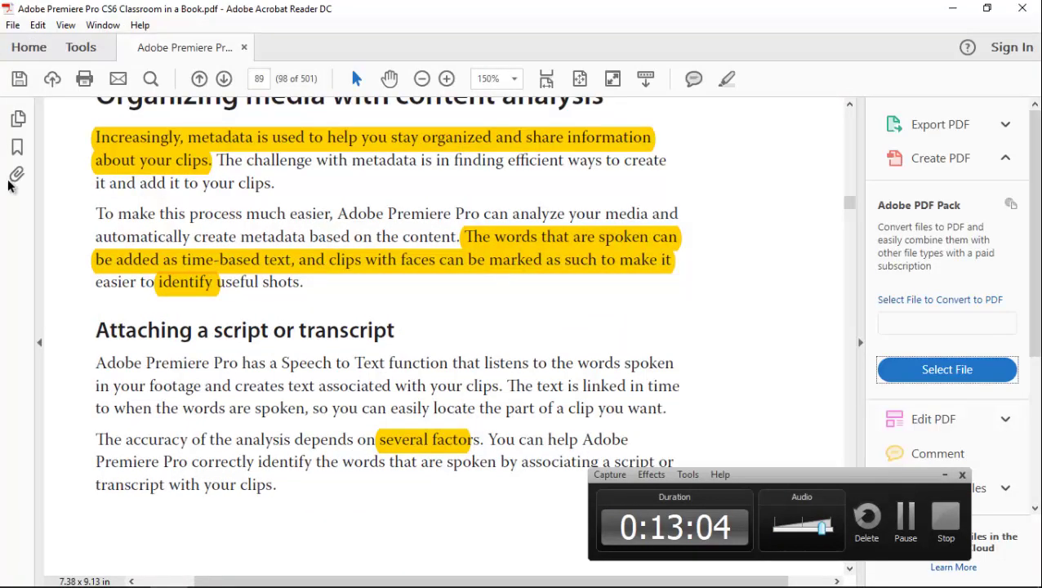
scroll(319, 257, up, 2)
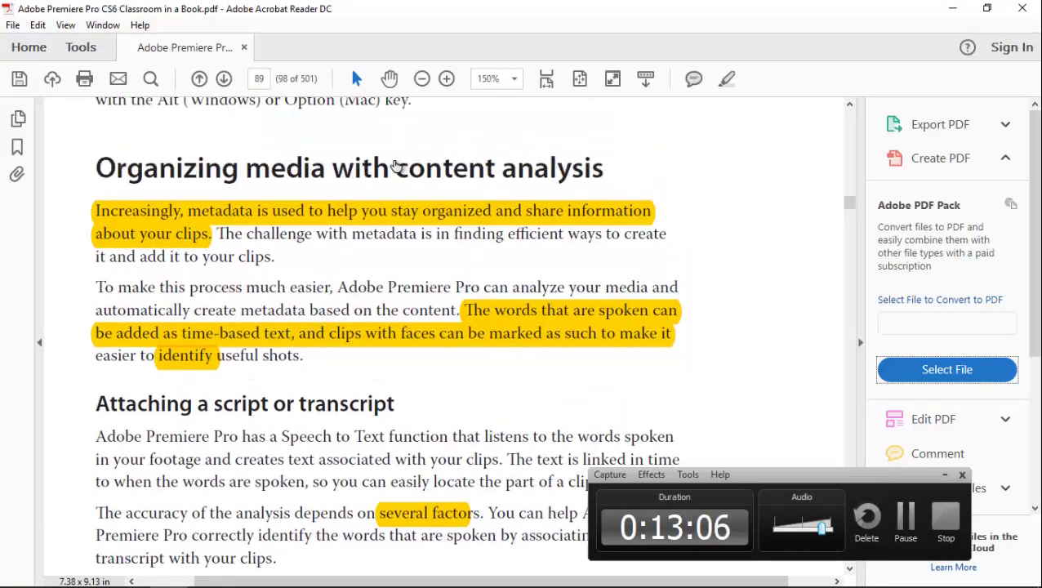
scroll(340, 286, down, 4)
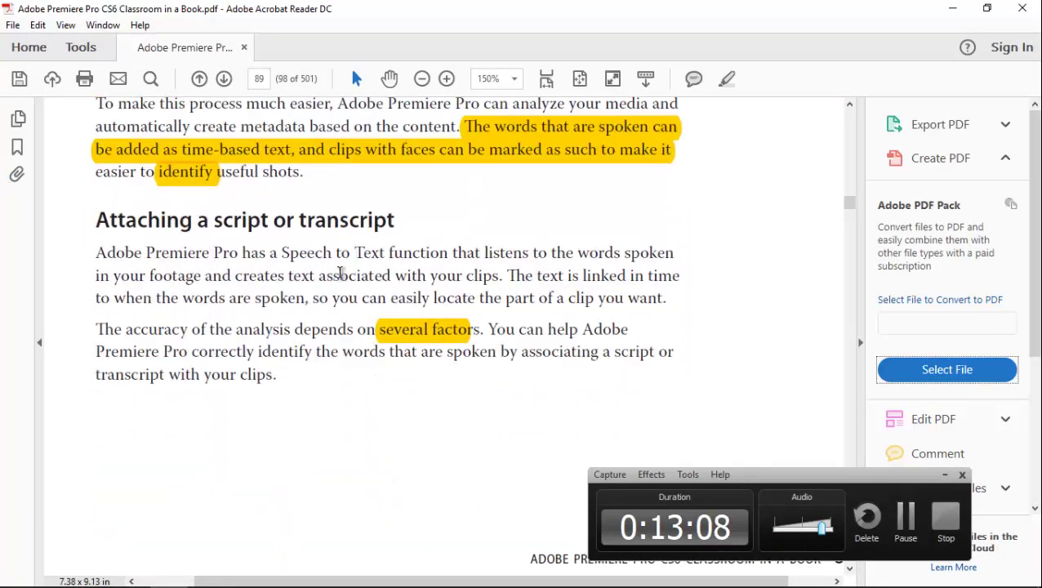
scroll(341, 245, down, 5)
scroll(351, 225, down, 5)
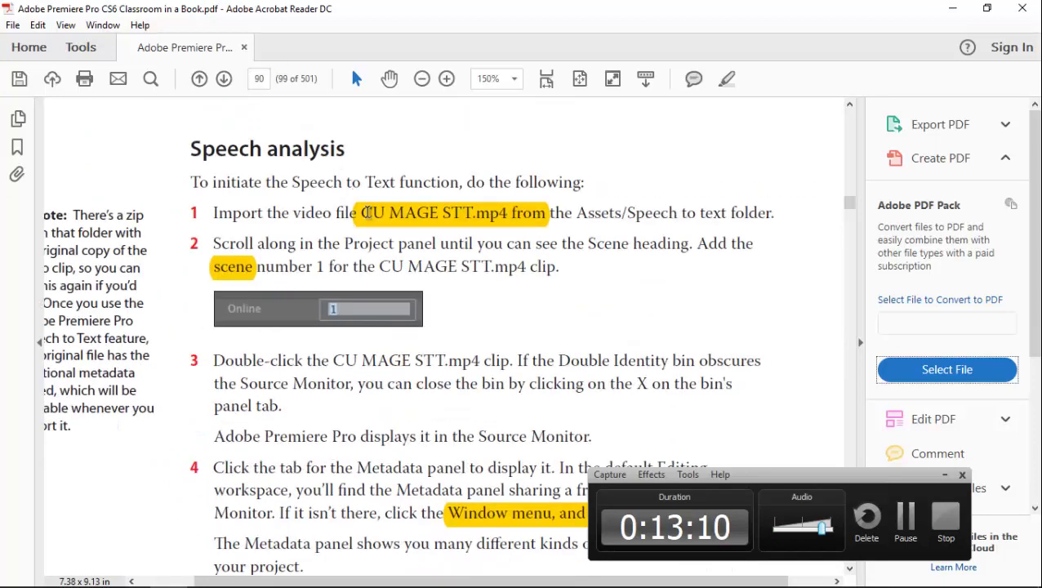
scroll(392, 224, up, 6)
scroll(564, 343, up, 5)
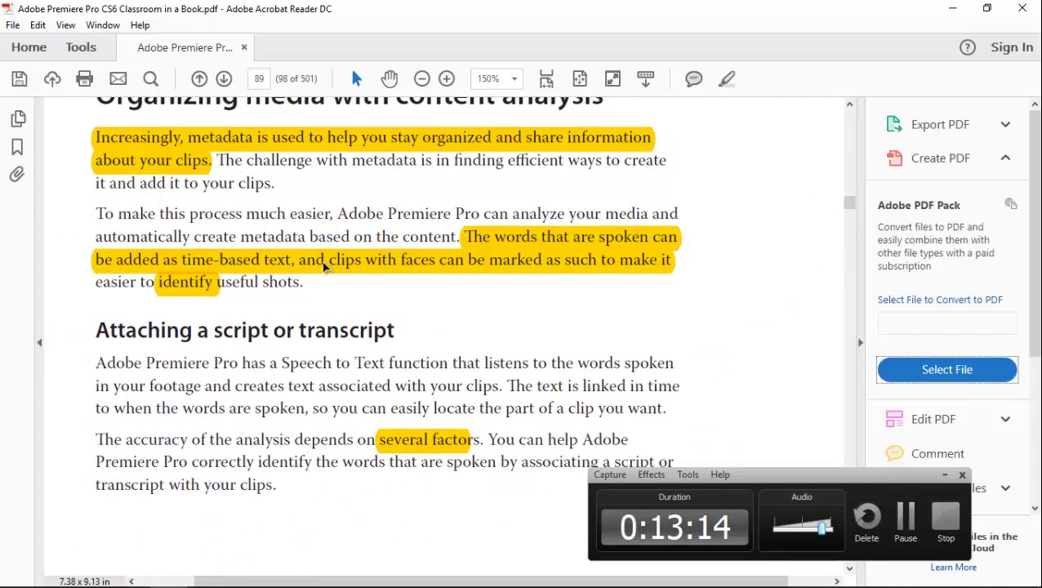
Read the "Speech analysis" steps in the PDF, including the "Metadata" and "Analyze button" instructions, and glance ahead at "Face detection"
scroll(324, 267, down, 10)
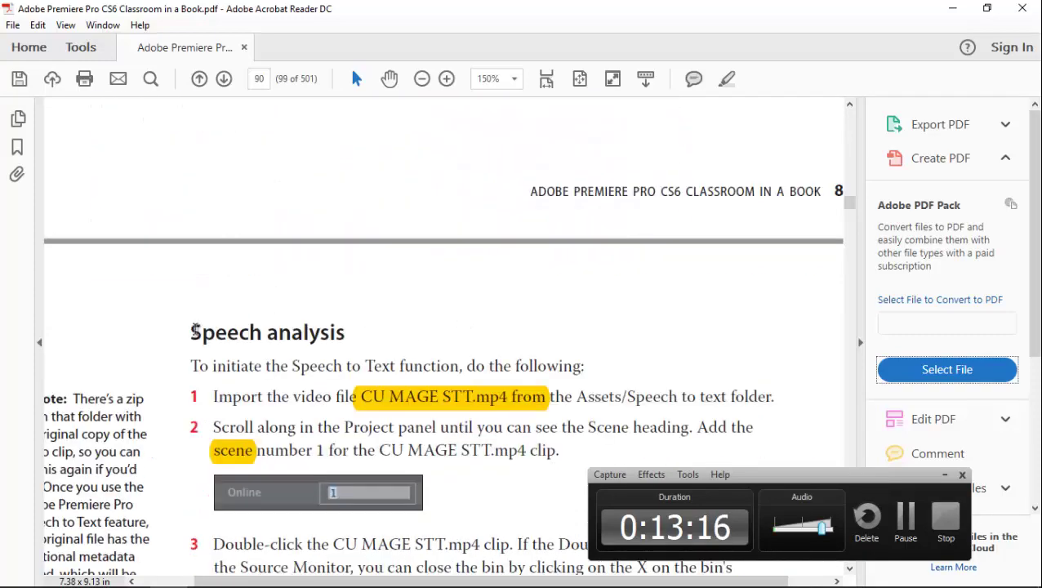
drag(194, 331, 346, 332)
scroll(390, 327, down, 10)
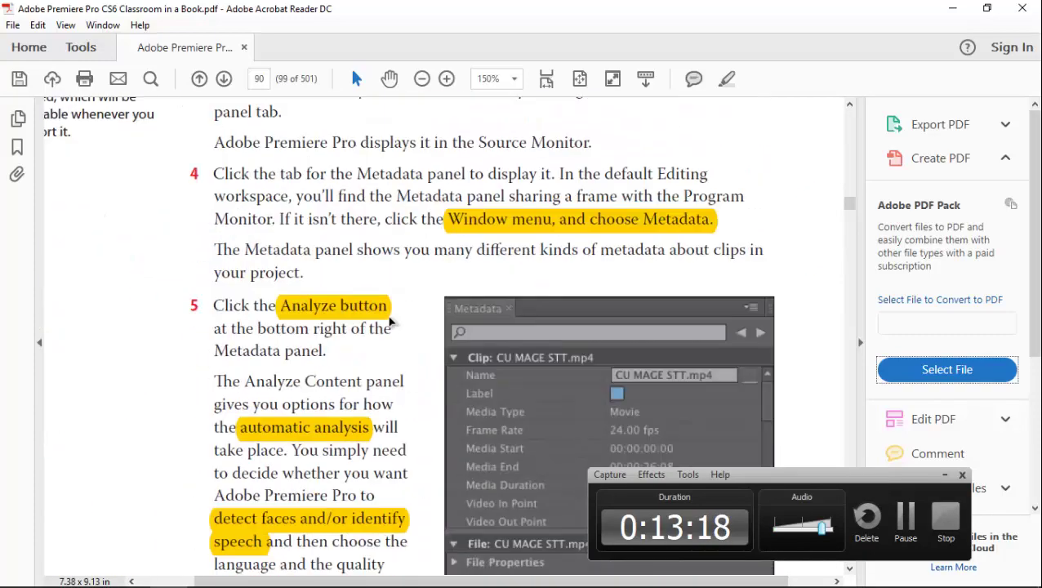
scroll(388, 323, down, 5)
scroll(387, 310, down, 7)
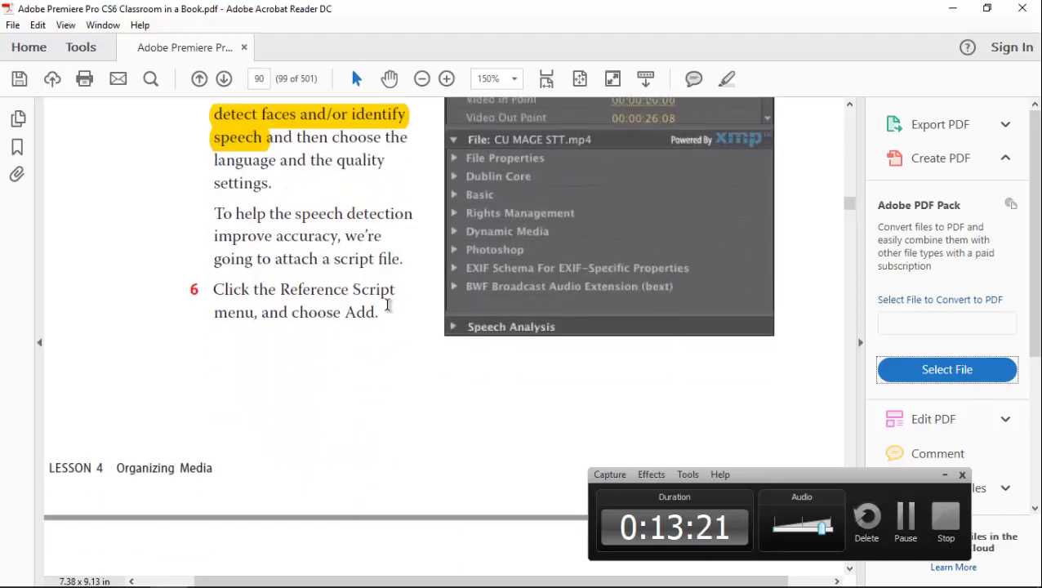
scroll(388, 298, down, 5)
scroll(390, 283, down, 3)
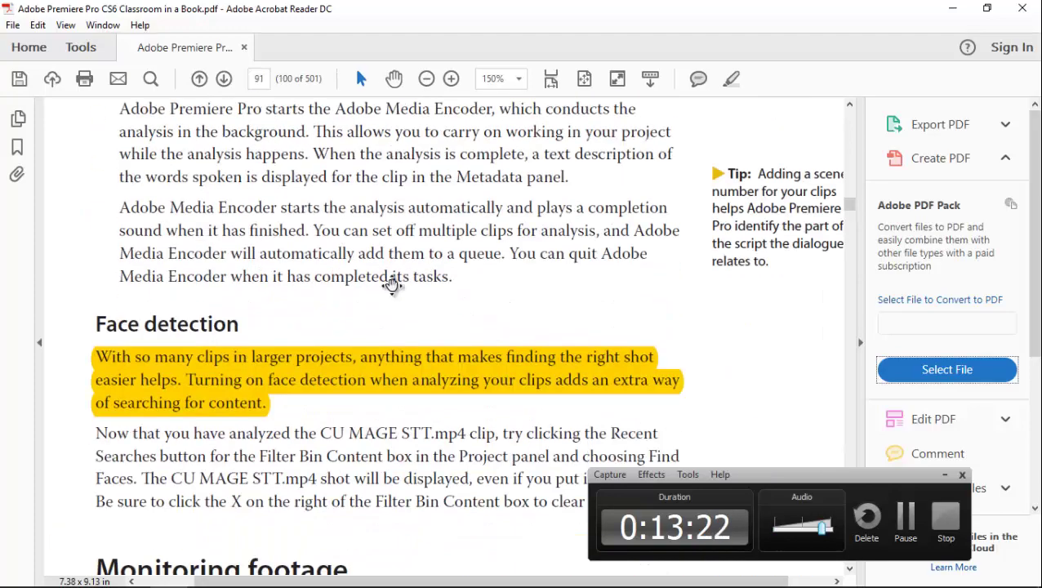
scroll(391, 294, up, 15)
scroll(390, 298, up, 5)
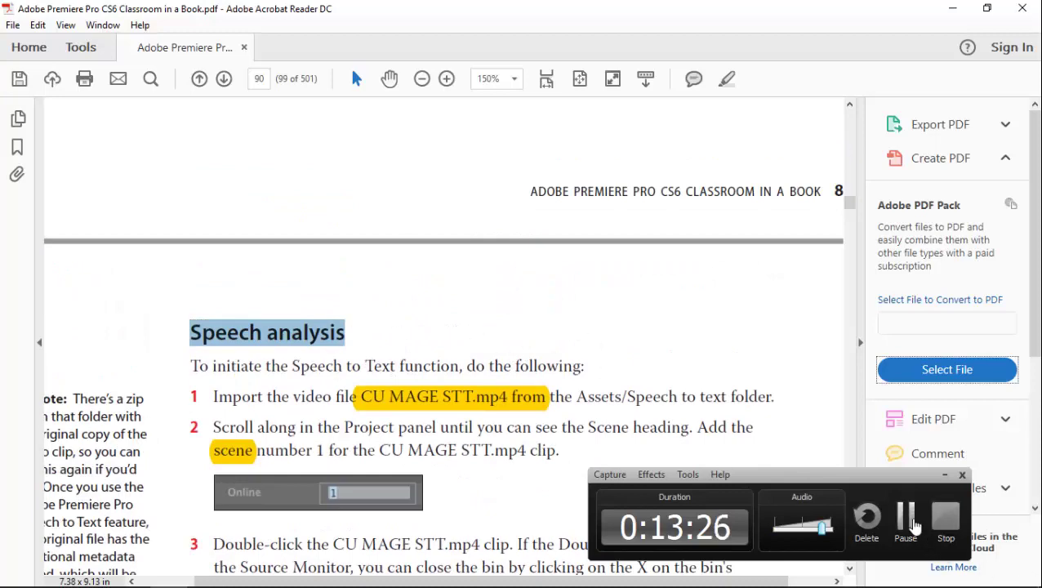
scroll(428, 316, down, 3)
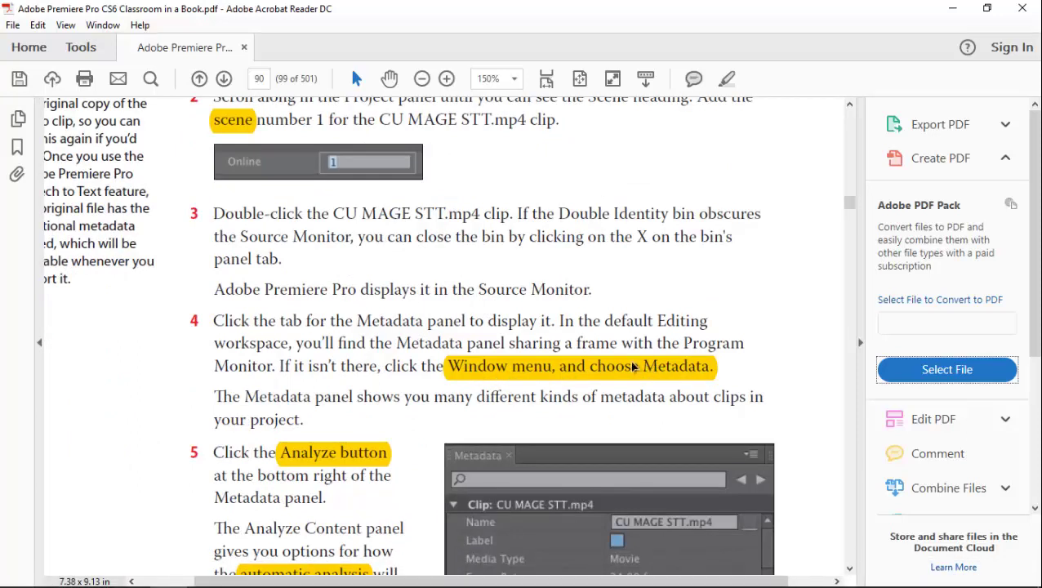
Switch to Premiere Pro, display the Metadata panel, and enlarge it
click(239, 570)
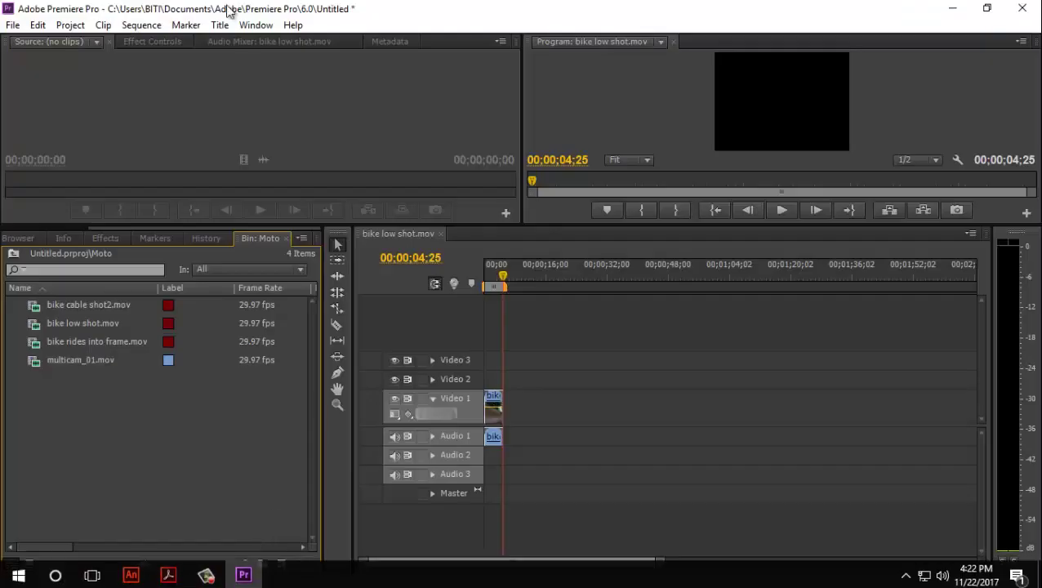
click(260, 27)
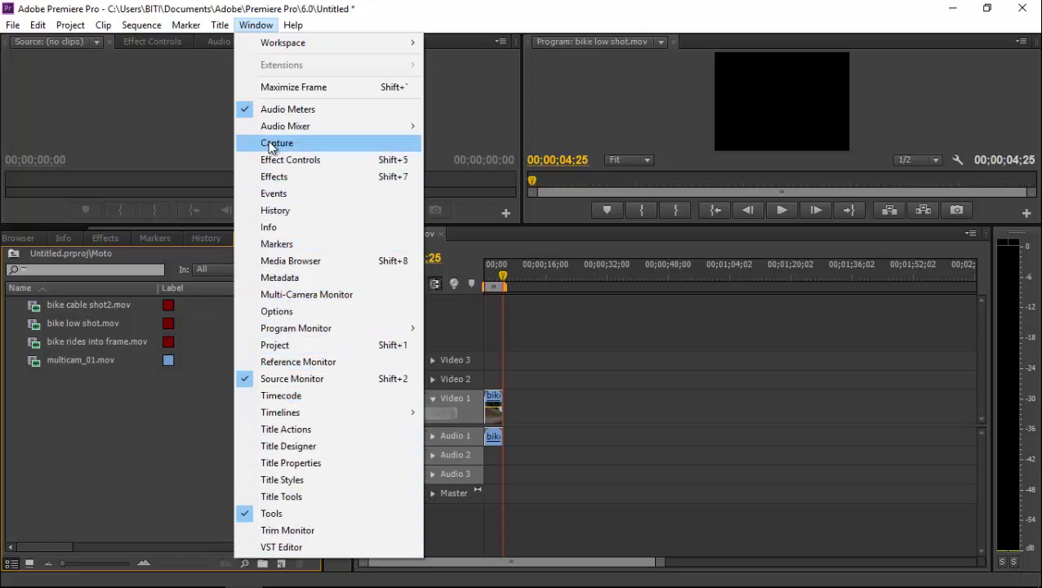
click(290, 278)
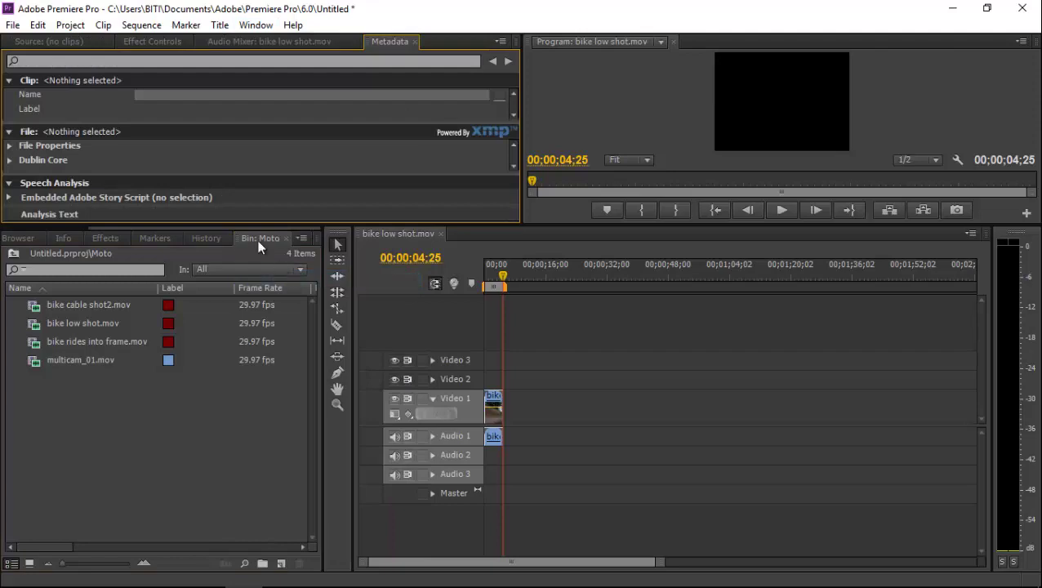
drag(217, 259, 210, 417)
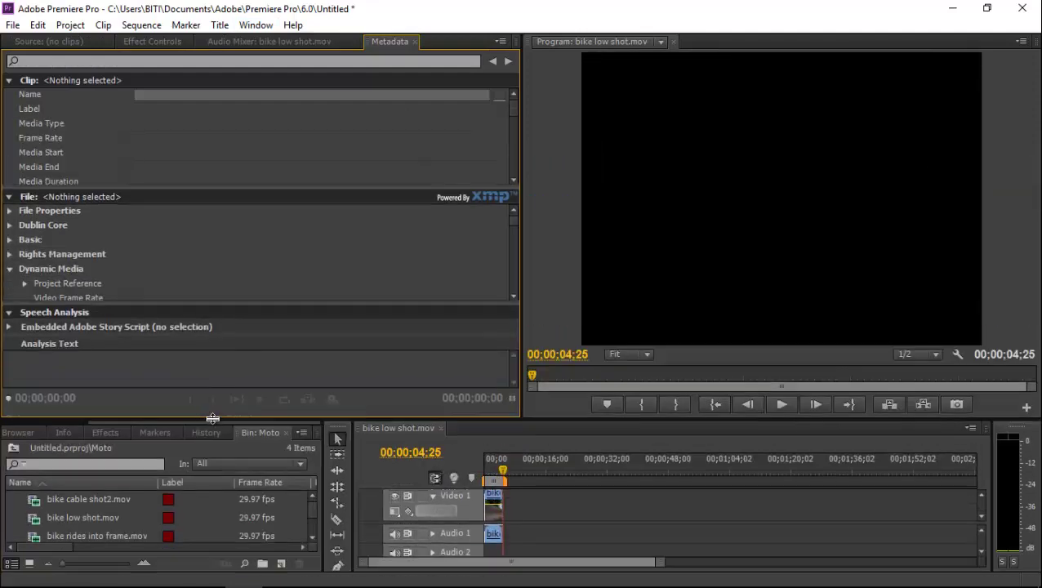
Delete the bike low shot.mov clip from the sequence and shrink the Metadata panel to give the bin more room
click(498, 511)
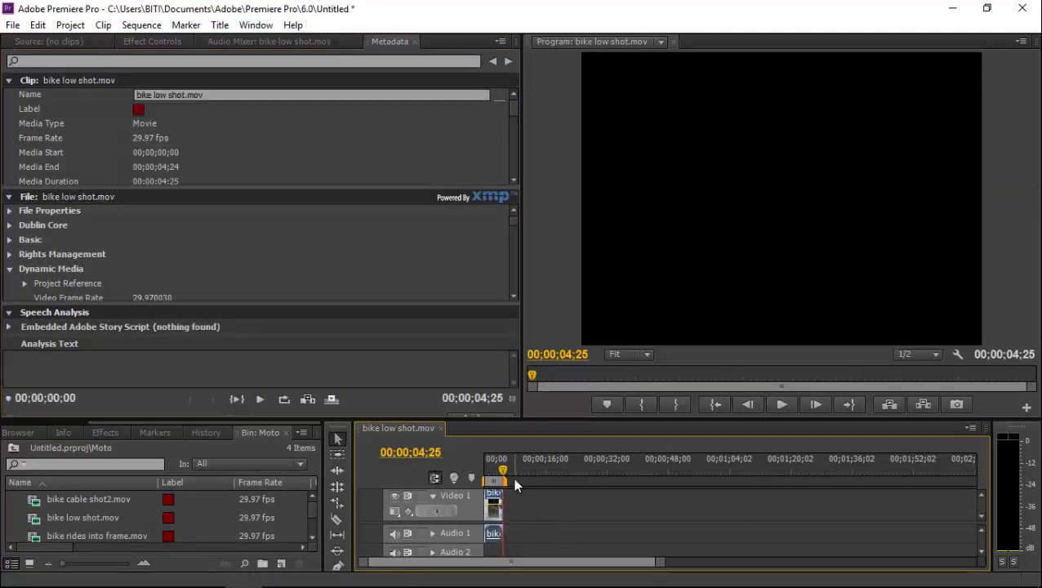
drag(491, 463, 498, 463)
key(Delete)
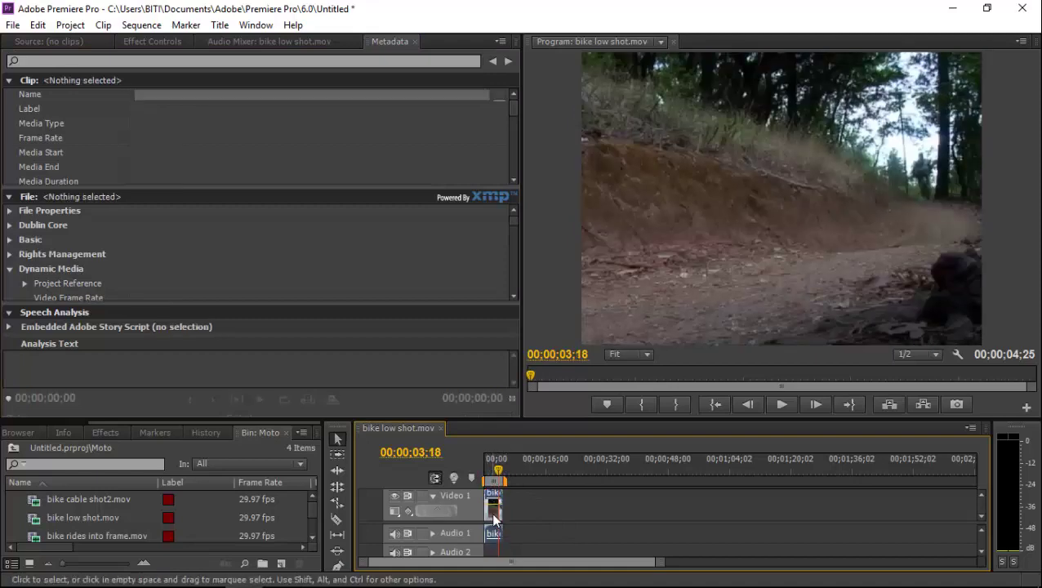
click(235, 414)
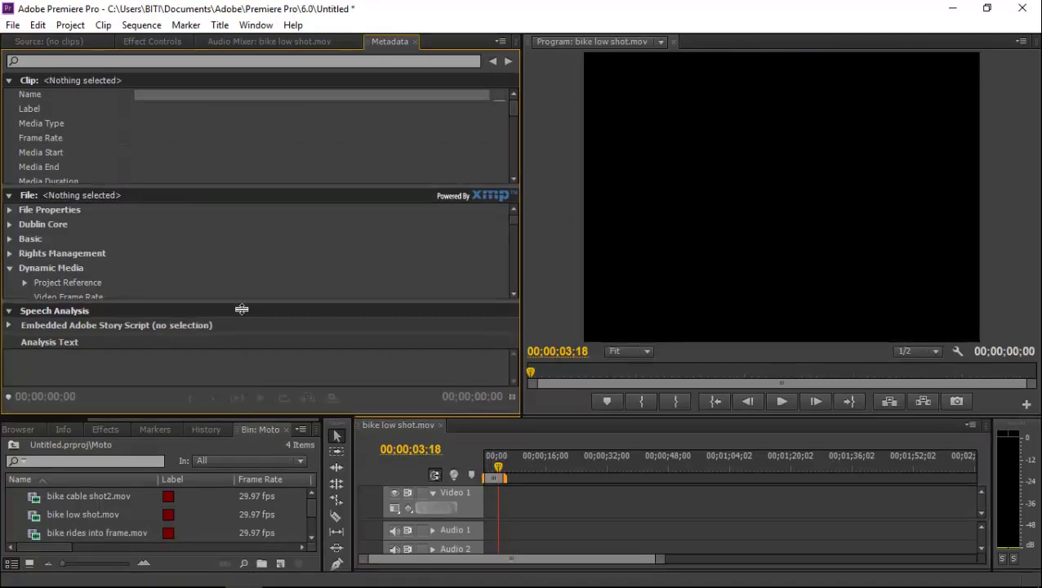
drag(238, 416, 256, 200)
Start a media import into the Moto bin and browse the folders inside Asset
double_click(91, 400)
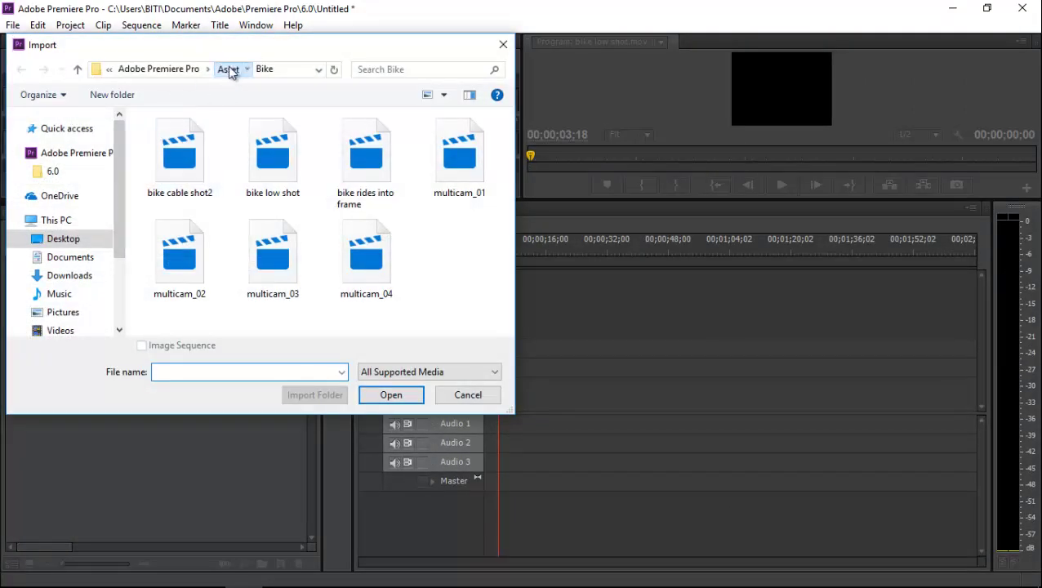
click(228, 71)
scroll(209, 293, down, 3)
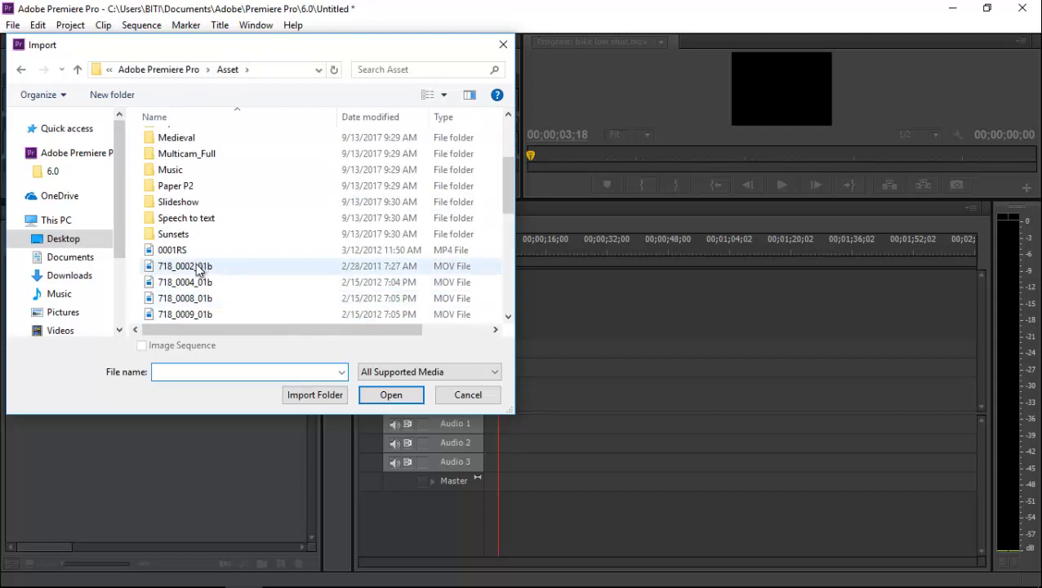
scroll(200, 271, up, 1)
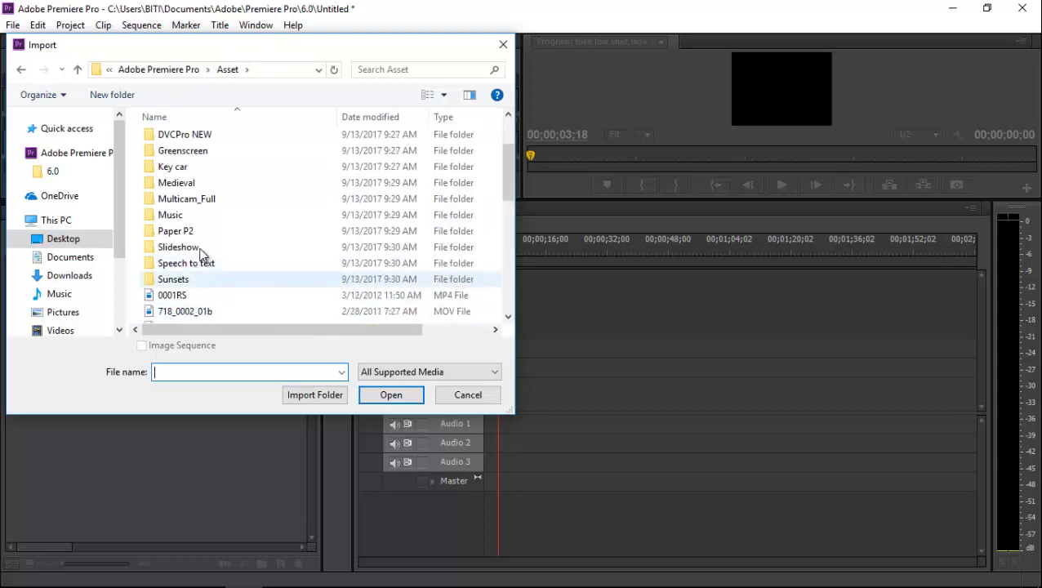
click(182, 186)
key(Up)
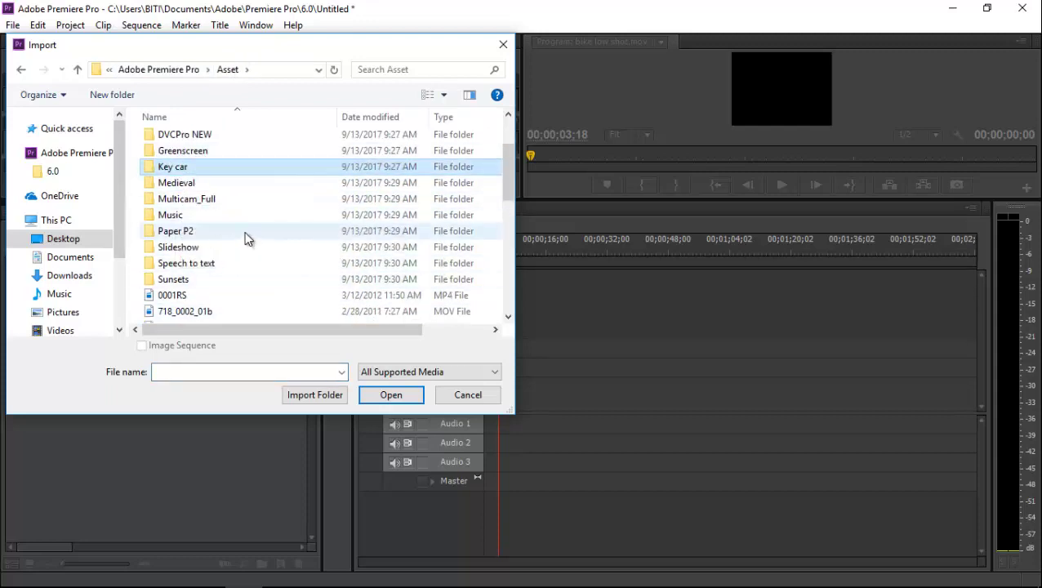
key(Up)
key(Up)
key(Up)
key(Up)
key(Up)
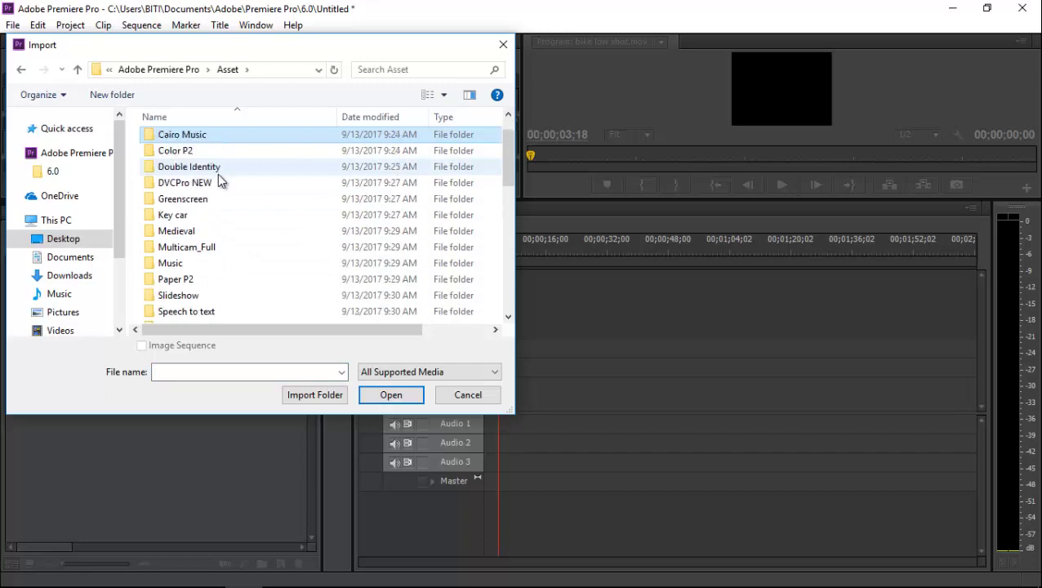
key(Up)
Switch to Acrobat Reader and check which folder step 1 of "Speech analysis" gives for CU MAGE STT.mp4
click(168, 571)
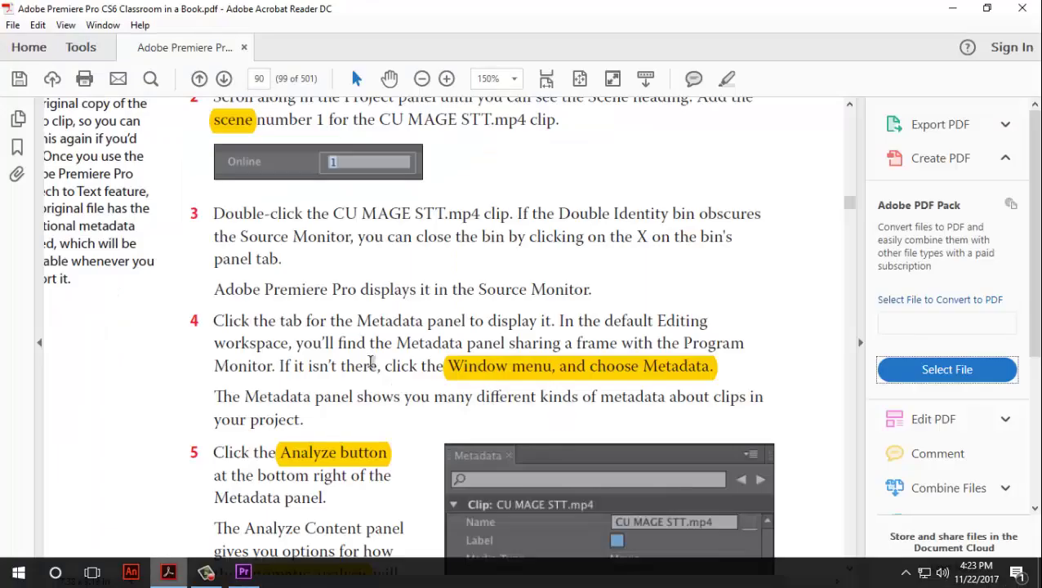
scroll(371, 361, up, 5)
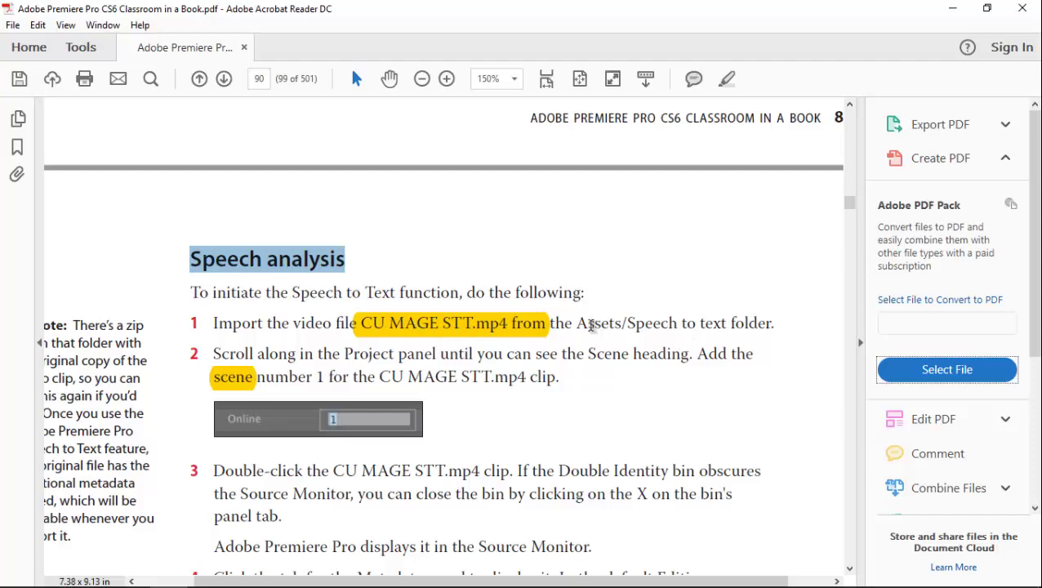
drag(591, 324, 757, 326)
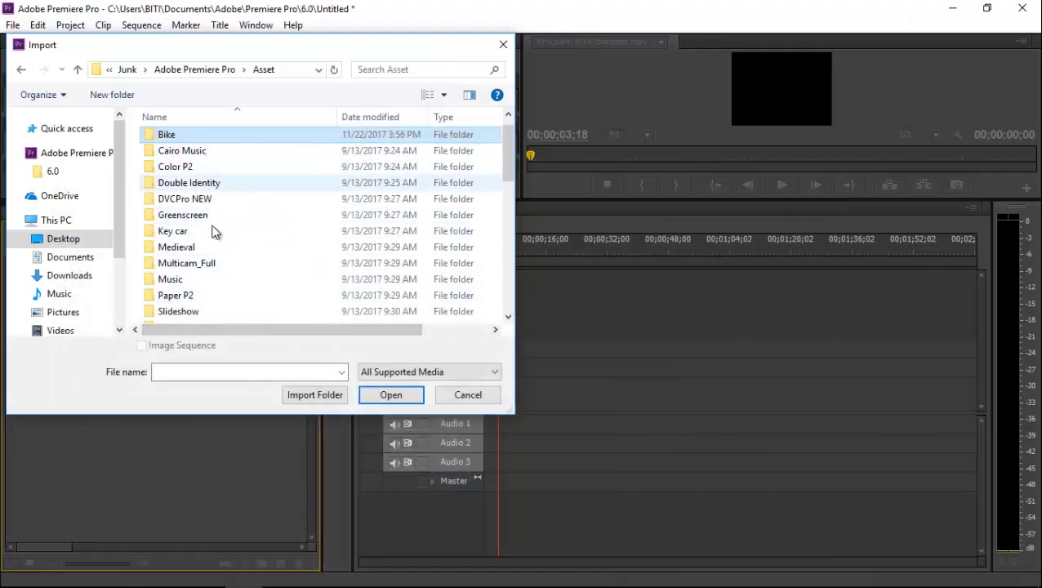
Back in Premiere Pro, import CU MAGE STT from the Speech to text folder within Asset into the Moto bin
scroll(212, 233, down, 2)
scroll(218, 245, down, 4)
scroll(220, 239, down, 2)
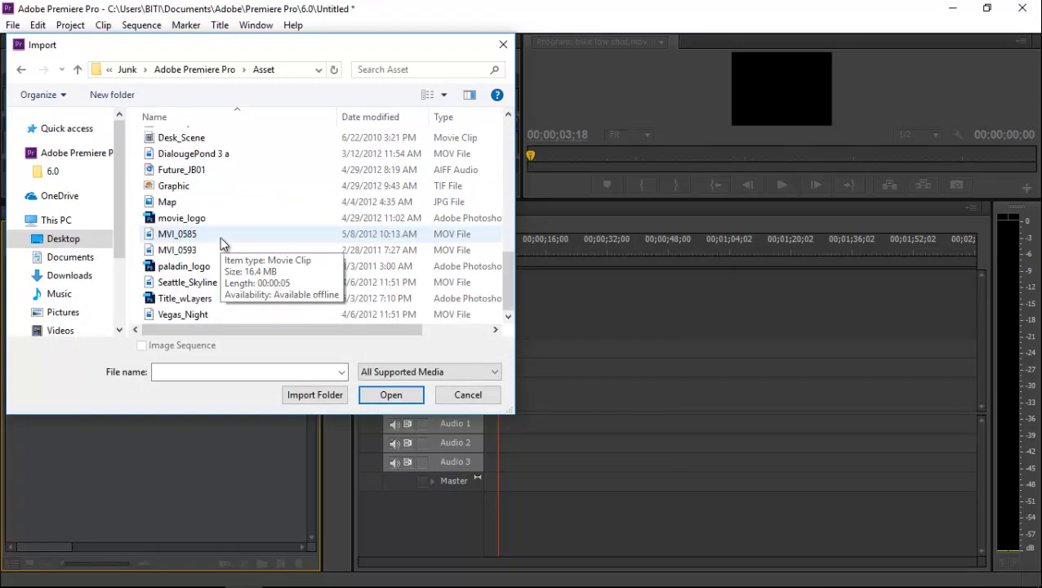
scroll(225, 229, up, 8)
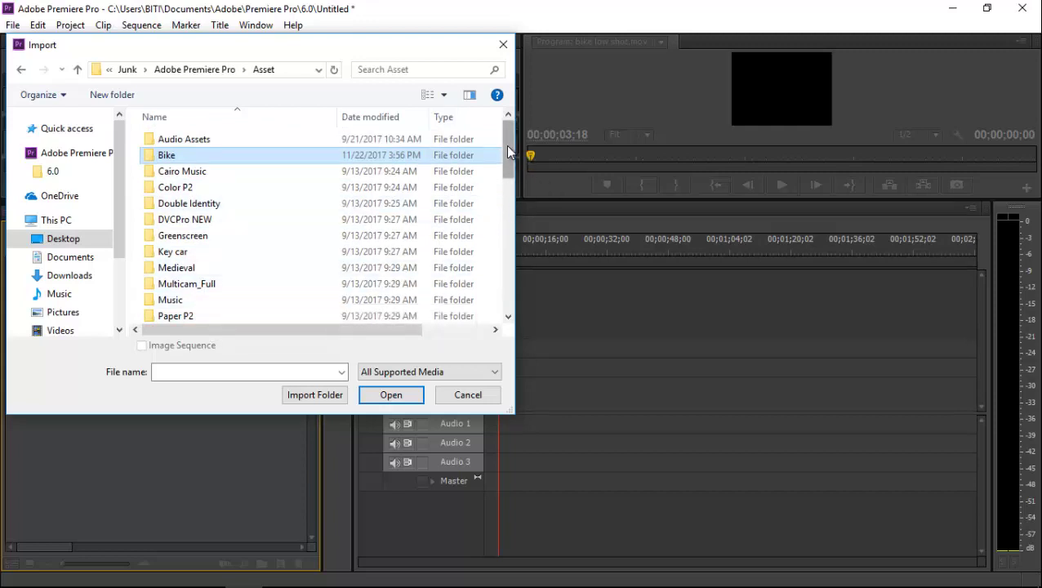
scroll(506, 155, down, 1)
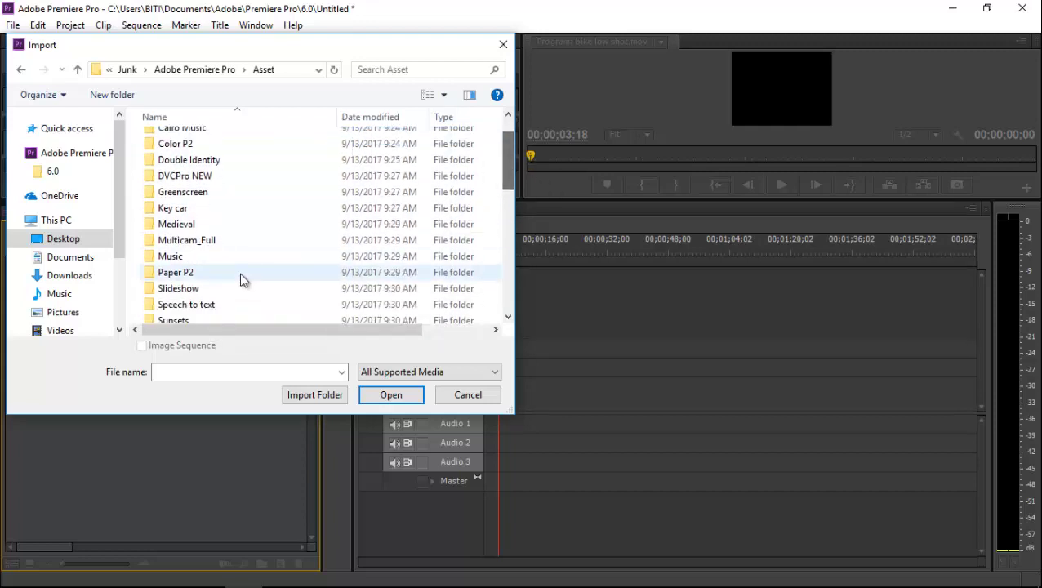
double_click(205, 304)
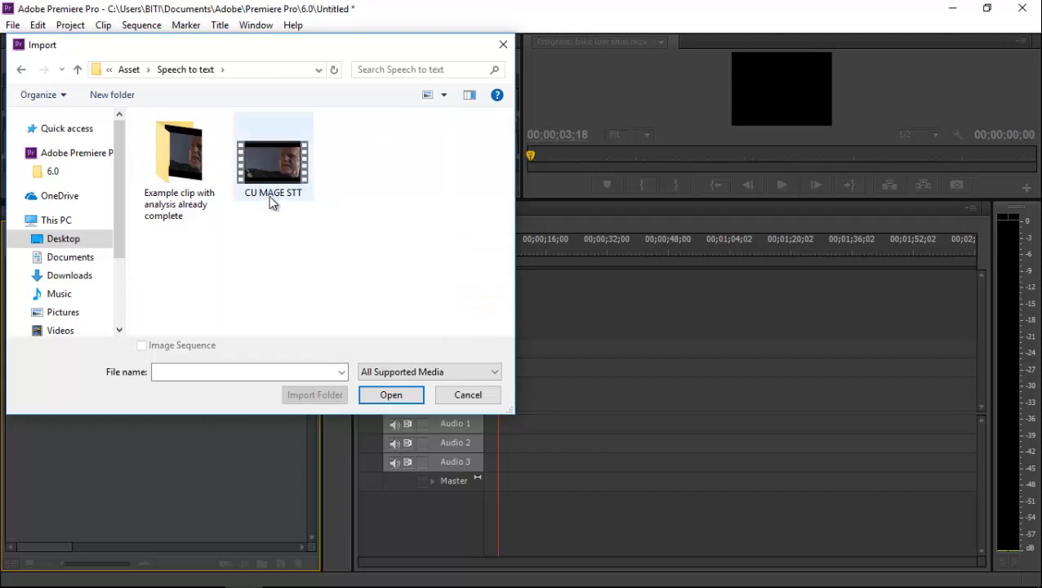
double_click(273, 167)
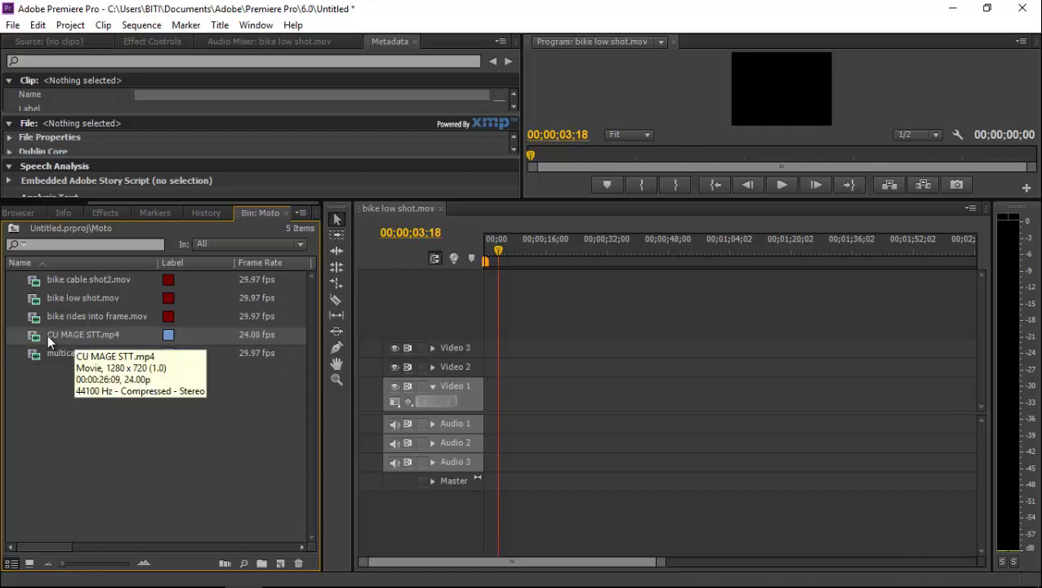
Return to Premiere Pro, move the playhead to 00:00:16:10 over the CU MAGE STT.mp4 clip, and enlarge the Program monitor
key(alt+Tab)
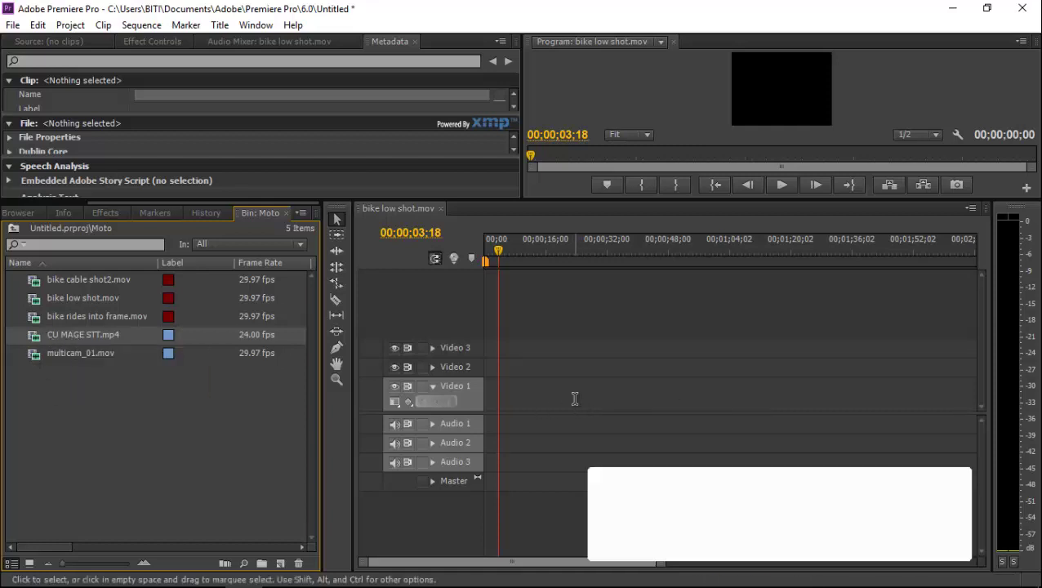
click(244, 572)
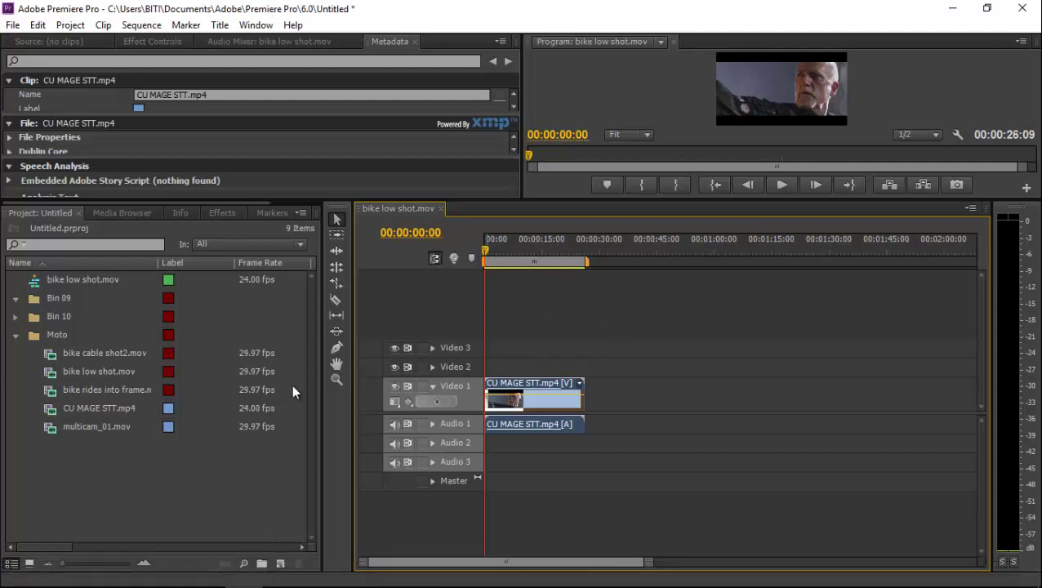
drag(481, 239, 547, 257)
drag(775, 274, 780, 314)
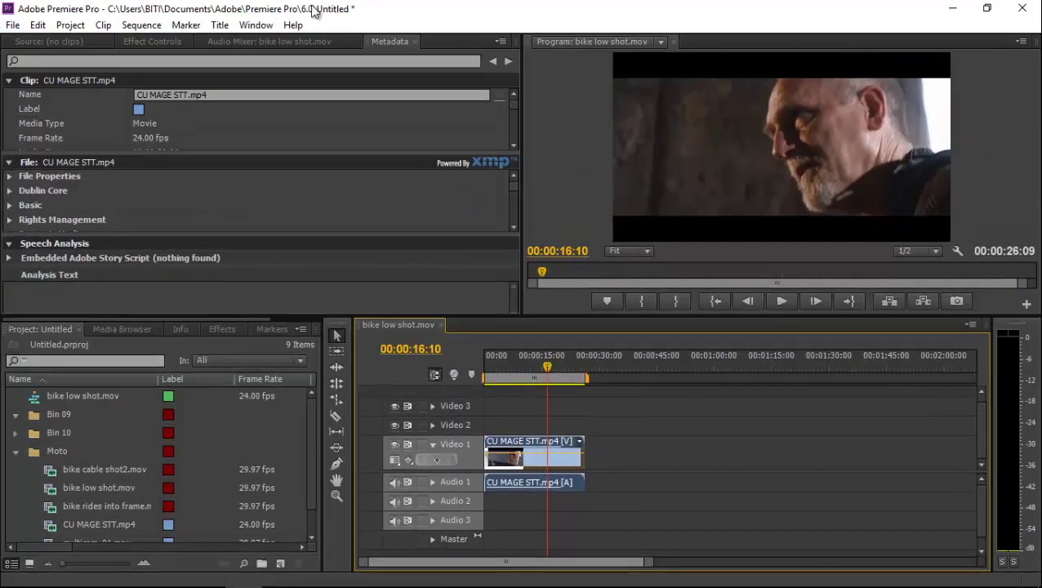
Bring up the Metadata panel for the selected CU MAGE STT.mp4 clip
click(255, 25)
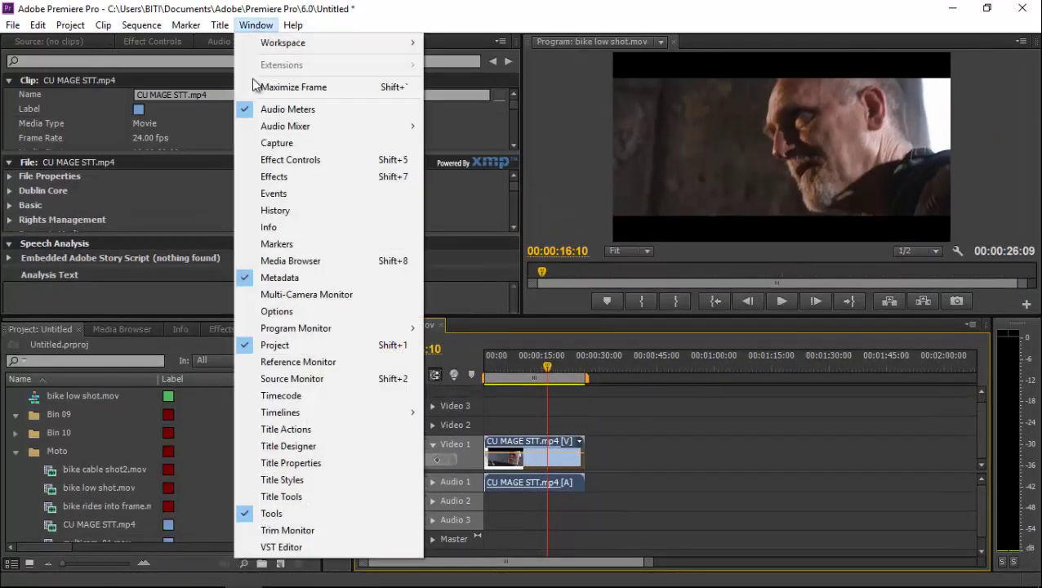
click(270, 270)
click(255, 25)
click(288, 275)
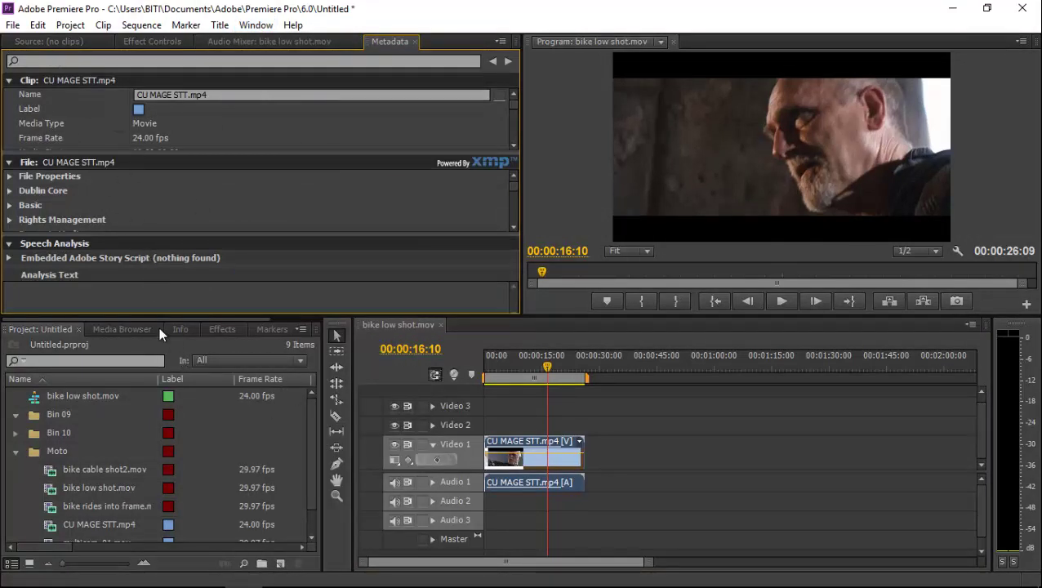
Enlarge the Metadata panel and give its Speech Analysis section more height
drag(151, 317, 155, 387)
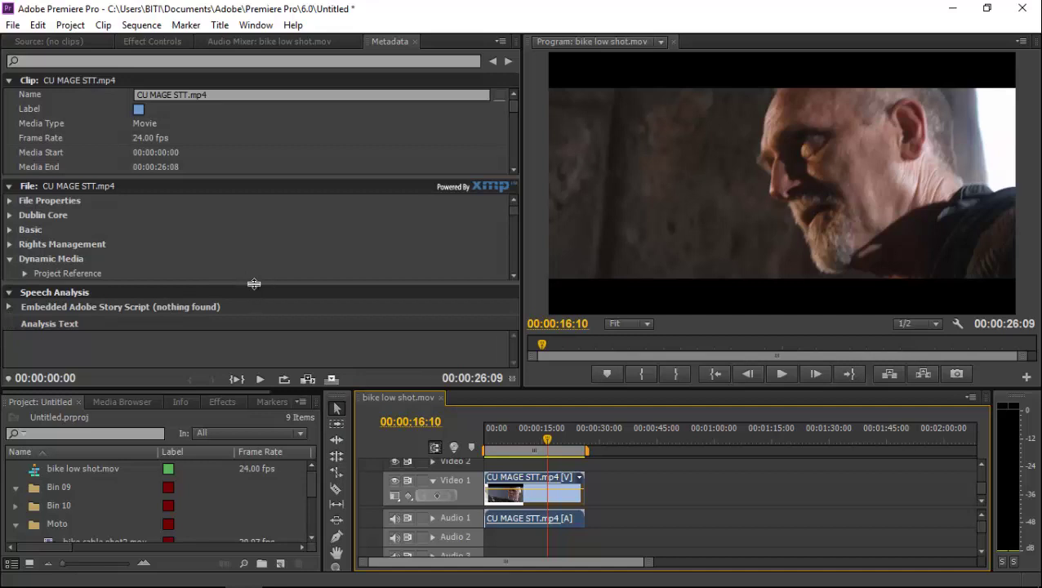
drag(254, 283, 254, 171)
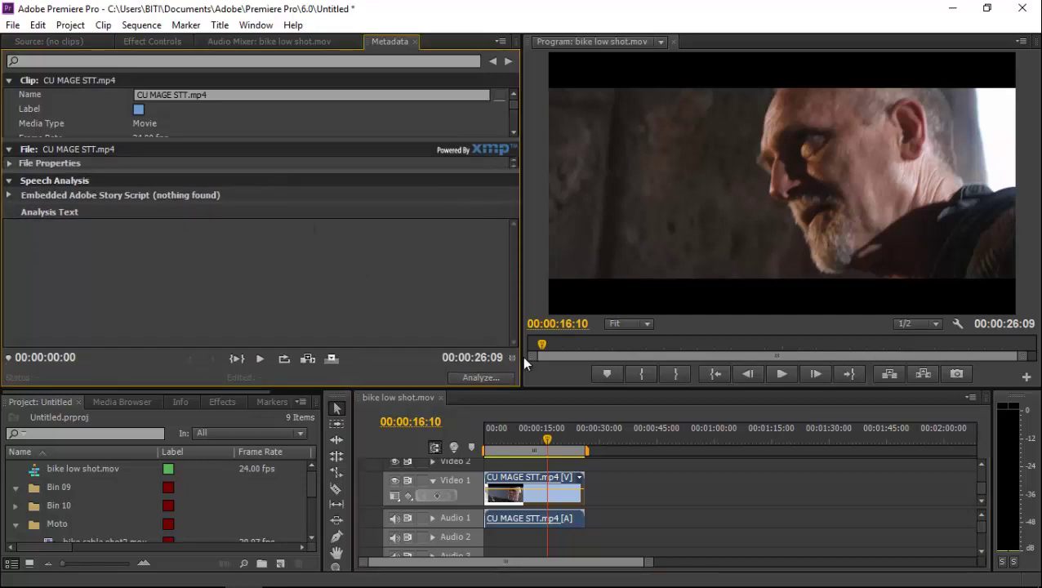
click(484, 377)
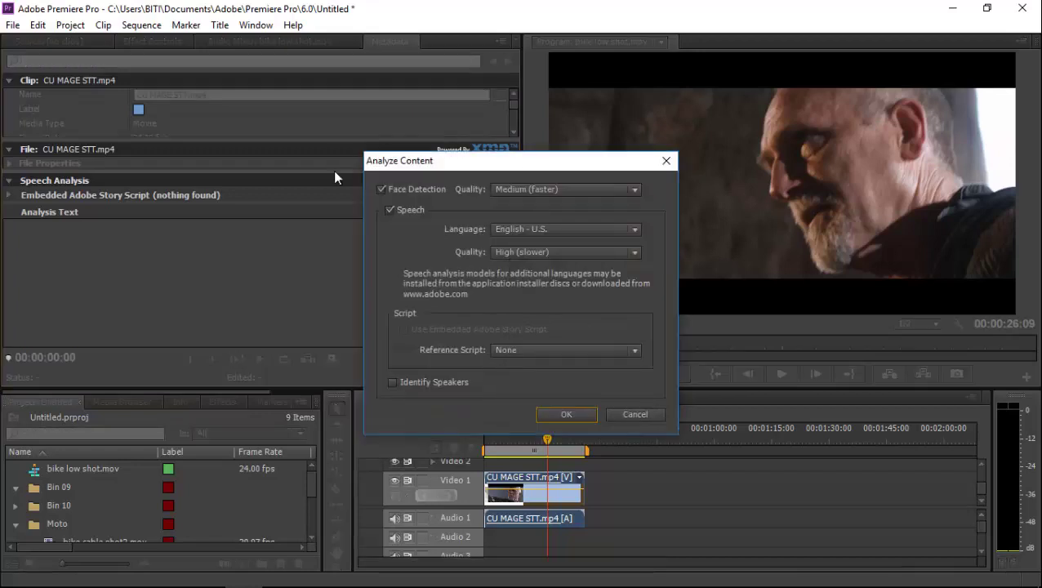
drag(460, 165, 298, 35)
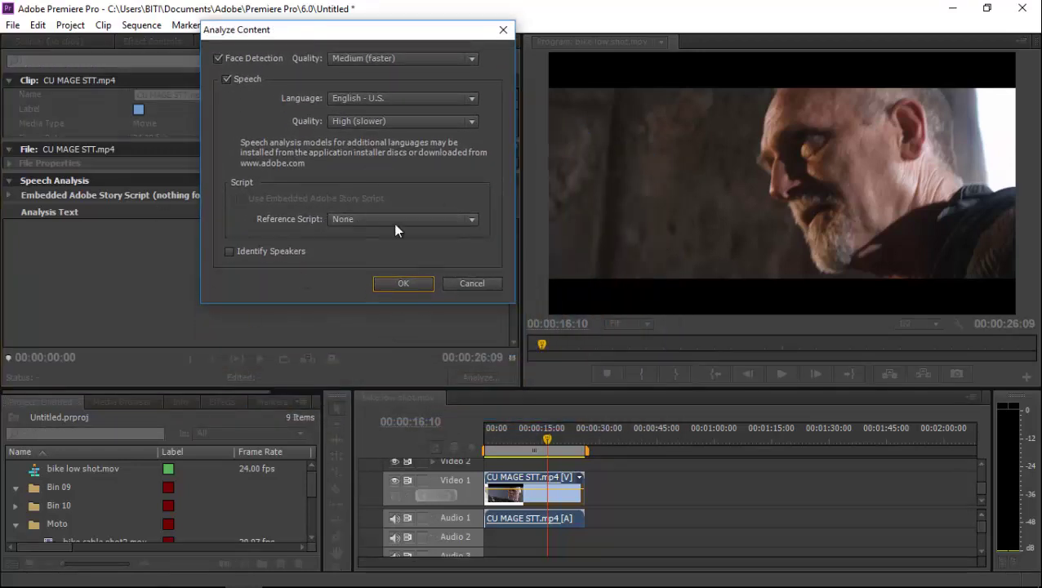
click(369, 219)
click(367, 258)
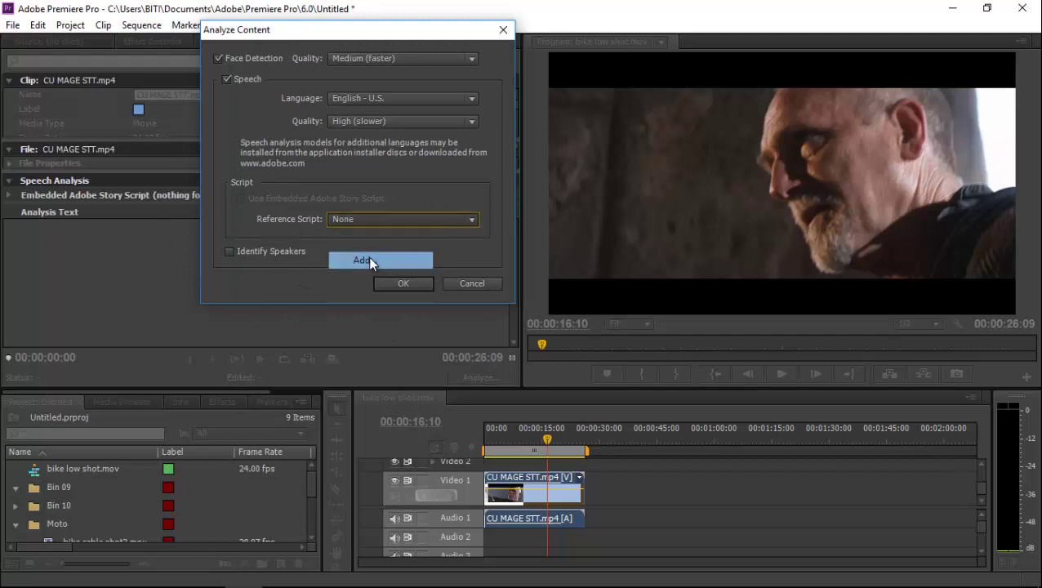
scroll(461, 249, down, 3)
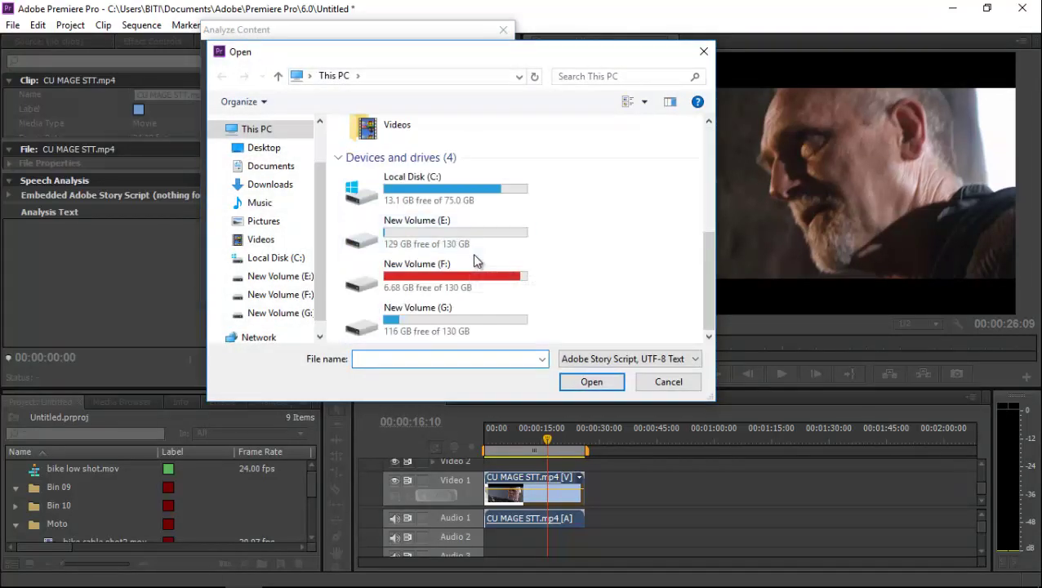
scroll(472, 253, up, 2)
scroll(392, 221, down, 3)
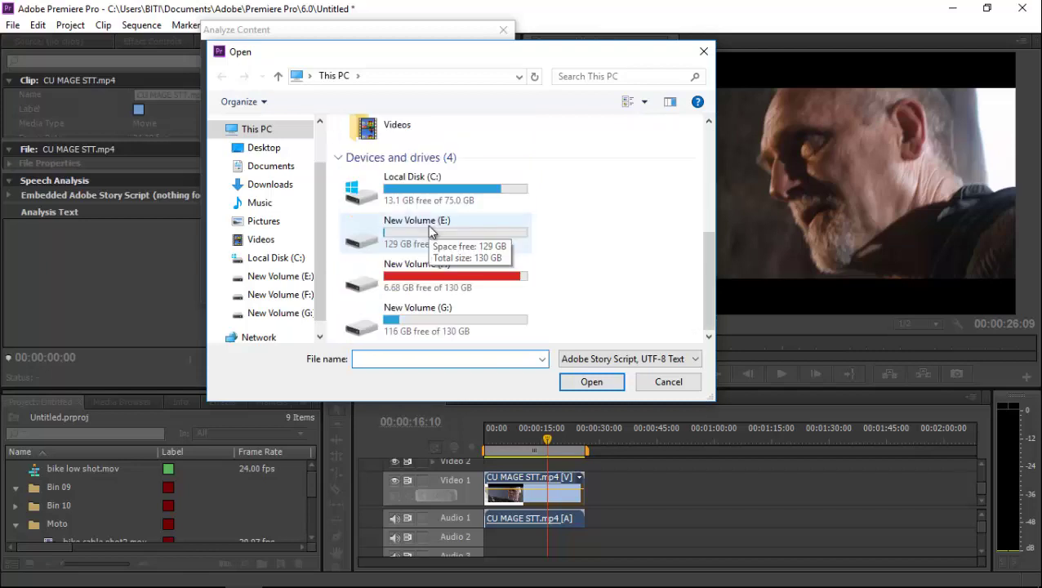
click(259, 147)
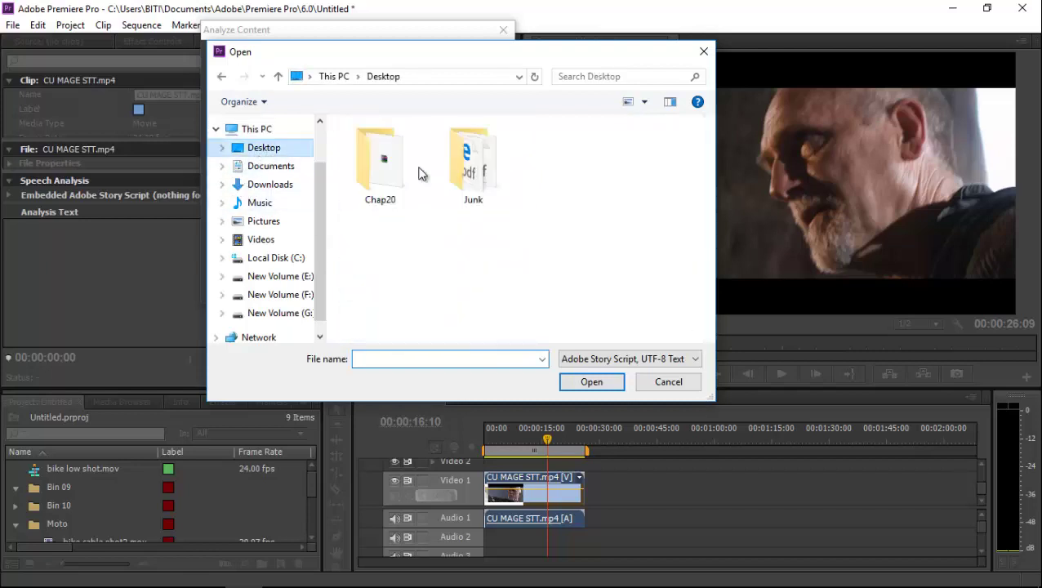
double_click(471, 167)
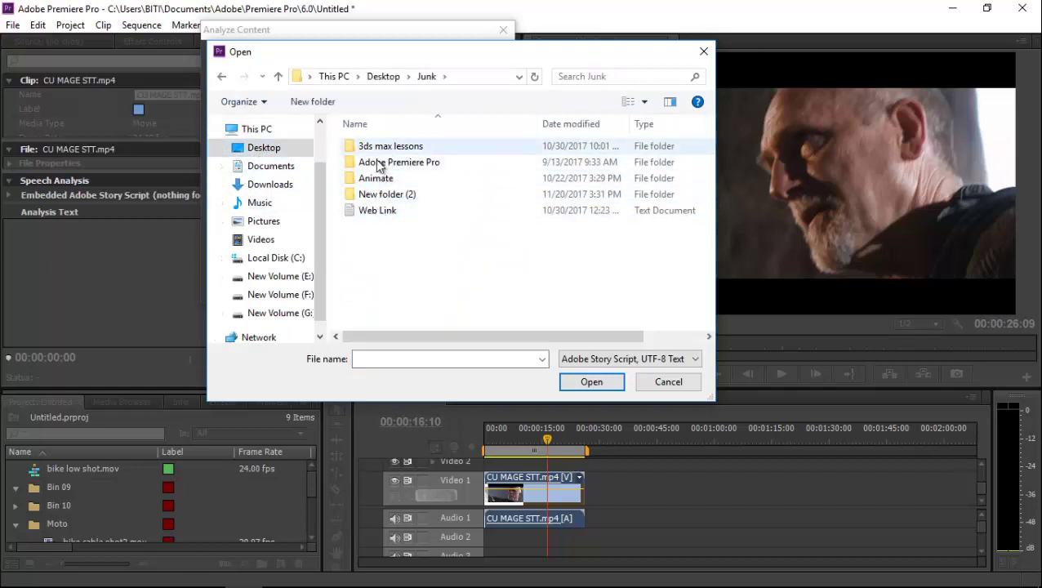
double_click(391, 200)
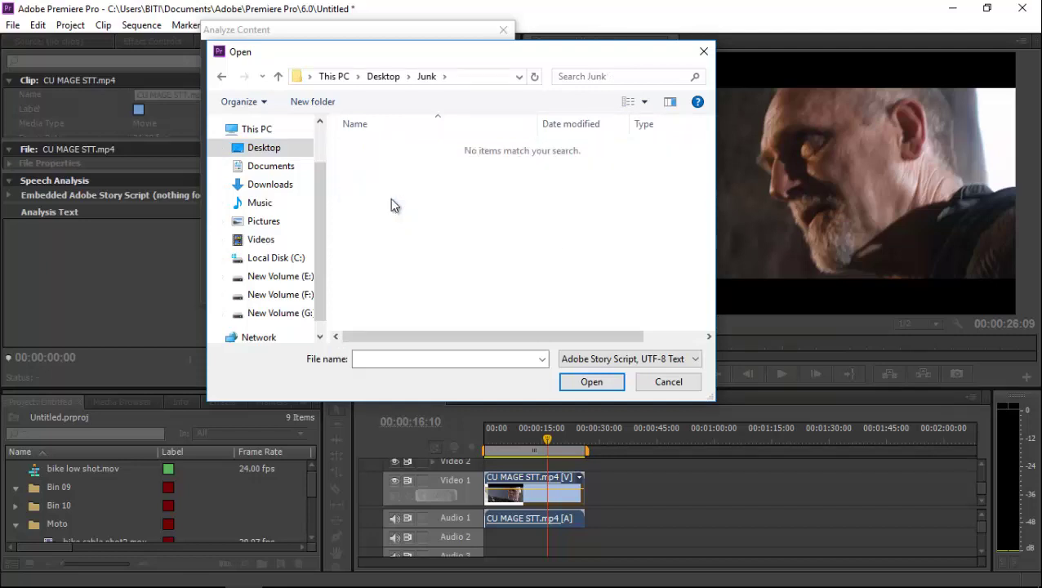
click(278, 76)
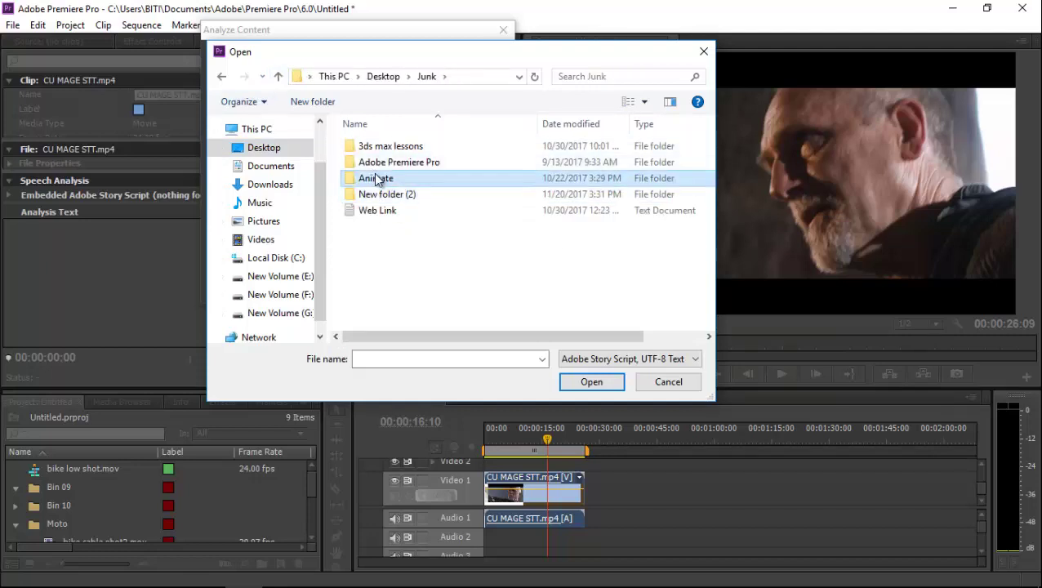
double_click(379, 177)
double_click(380, 147)
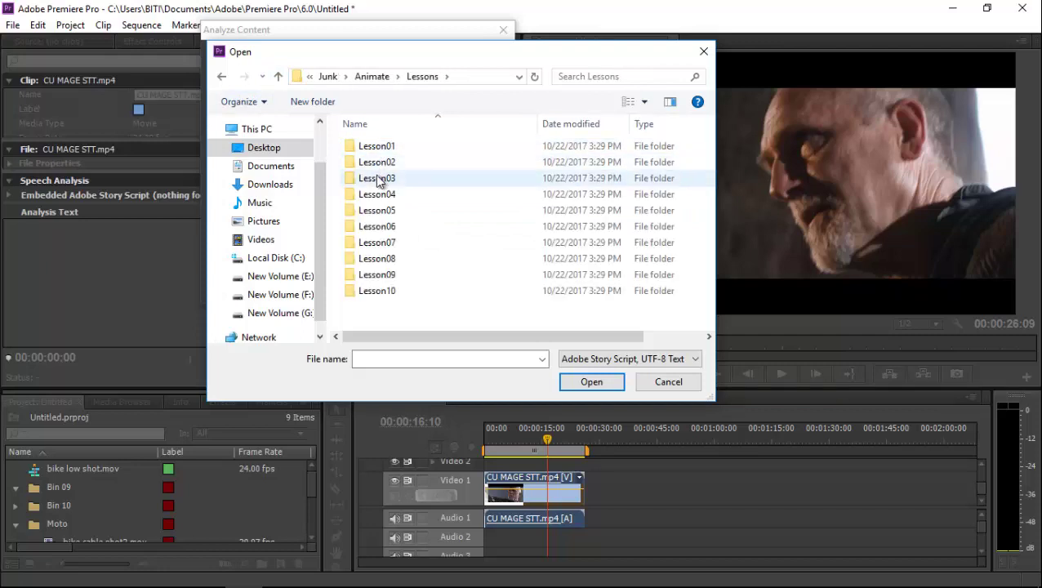
click(279, 76)
click(278, 76)
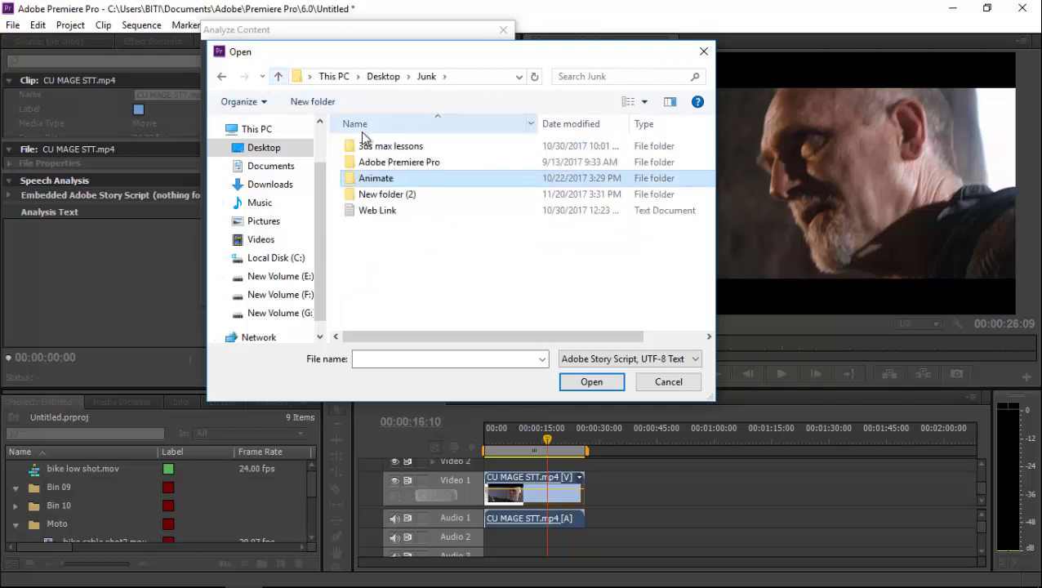
double_click(384, 161)
double_click(386, 210)
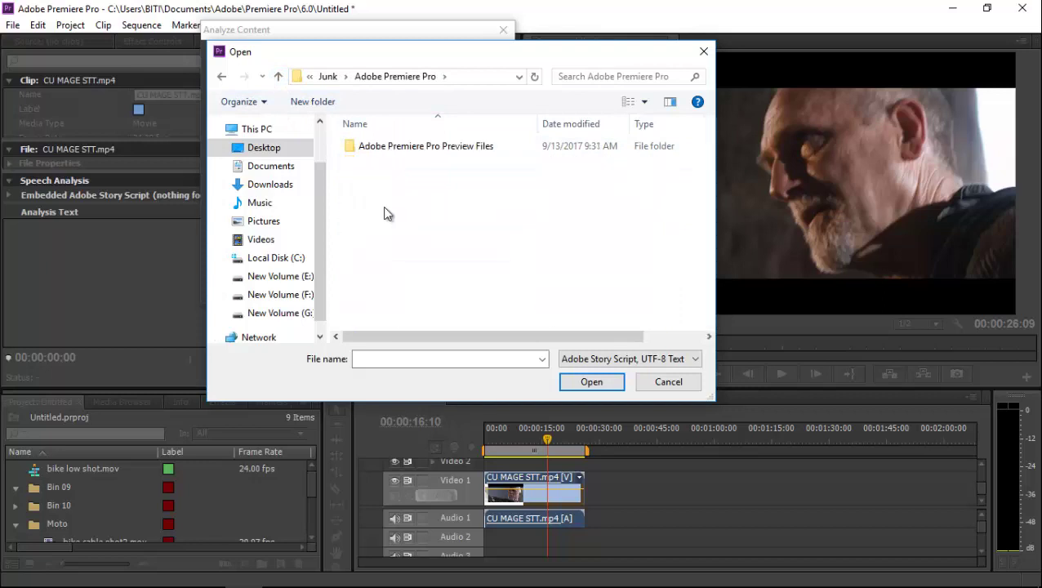
double_click(378, 147)
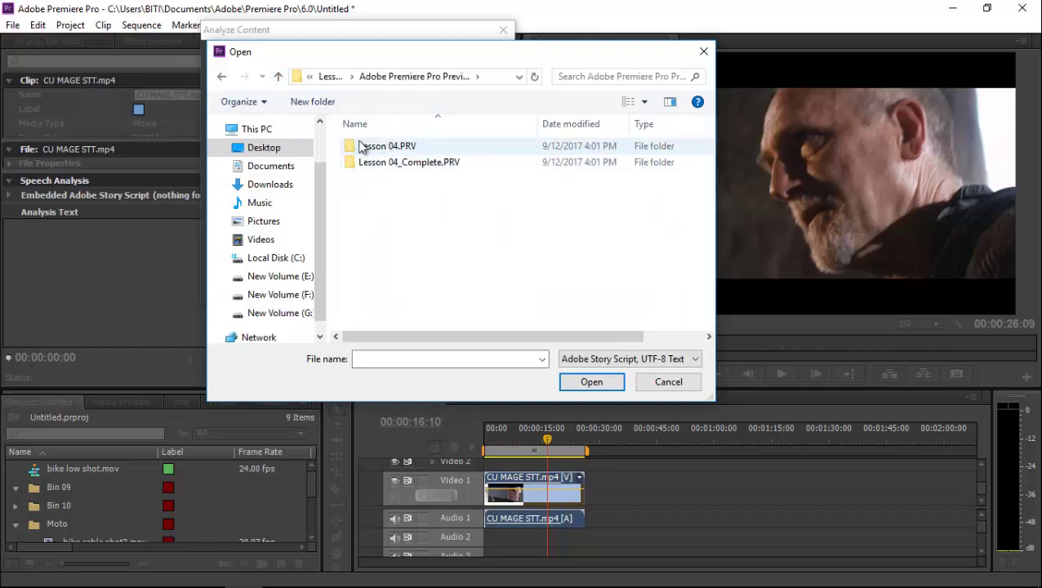
click(372, 153)
double_click(371, 152)
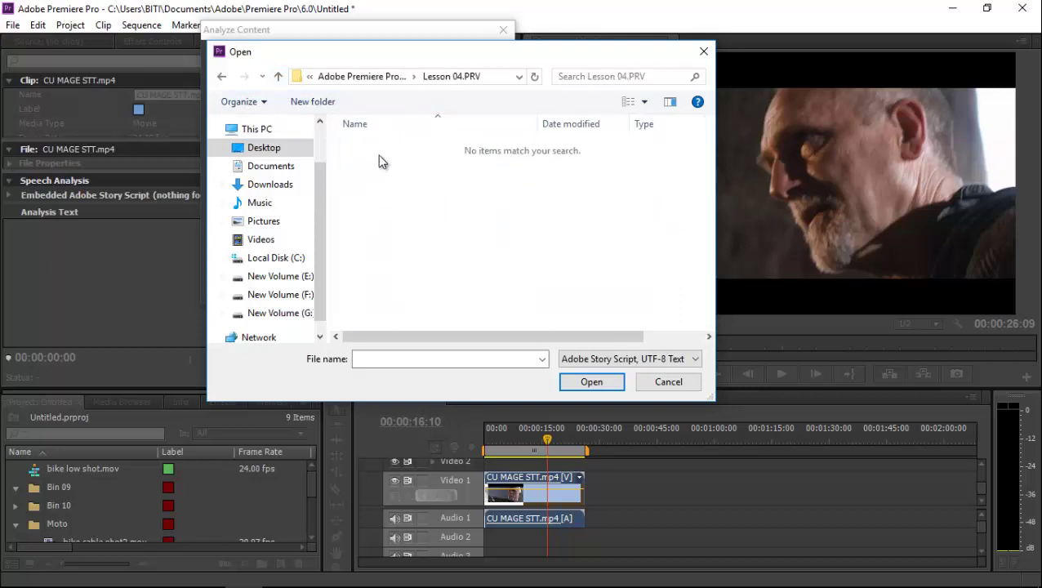
key(BackSpace)
double_click(374, 163)
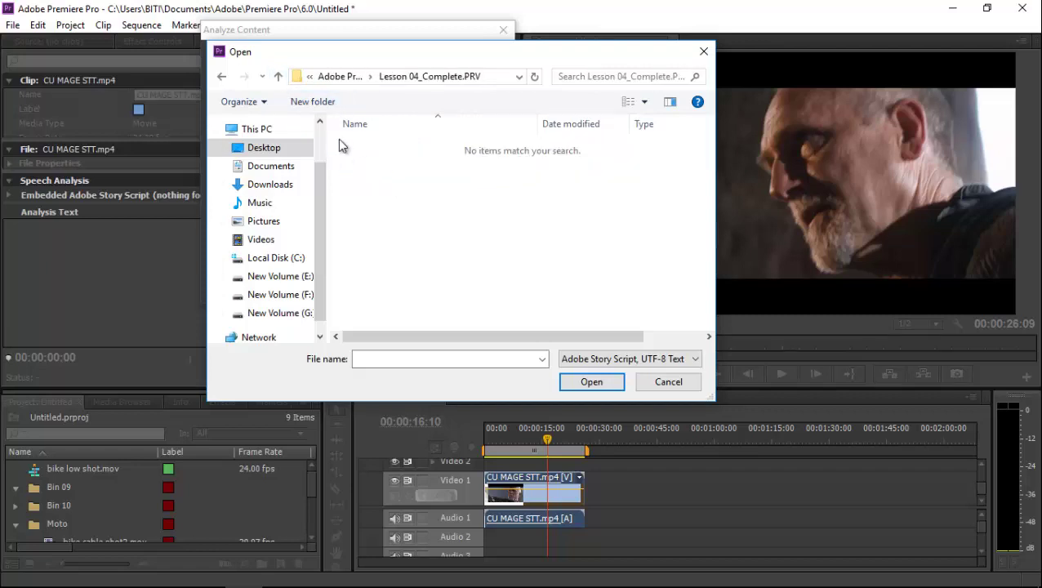
click(279, 76)
click(280, 76)
click(279, 77)
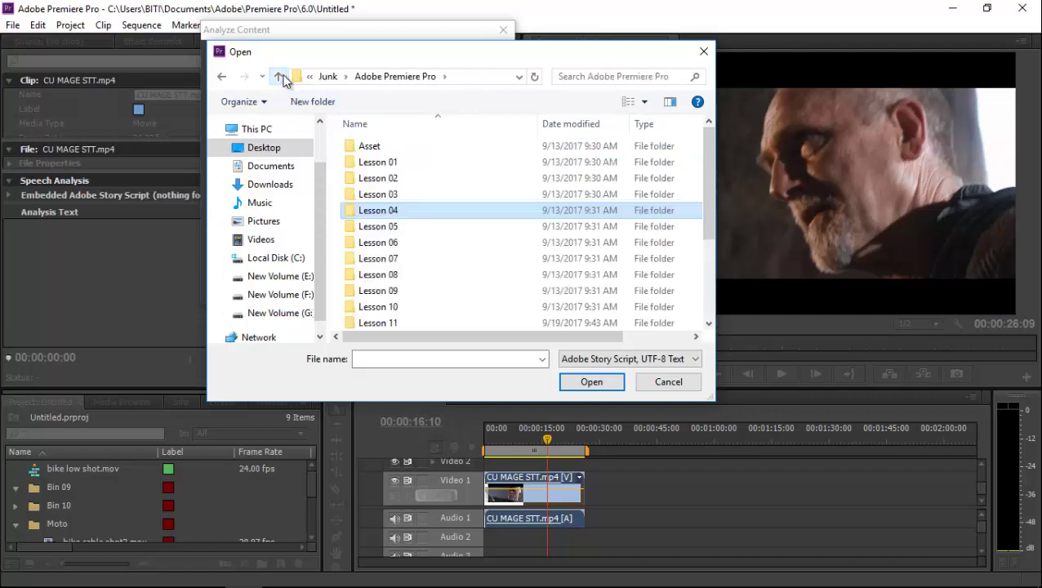
double_click(371, 209)
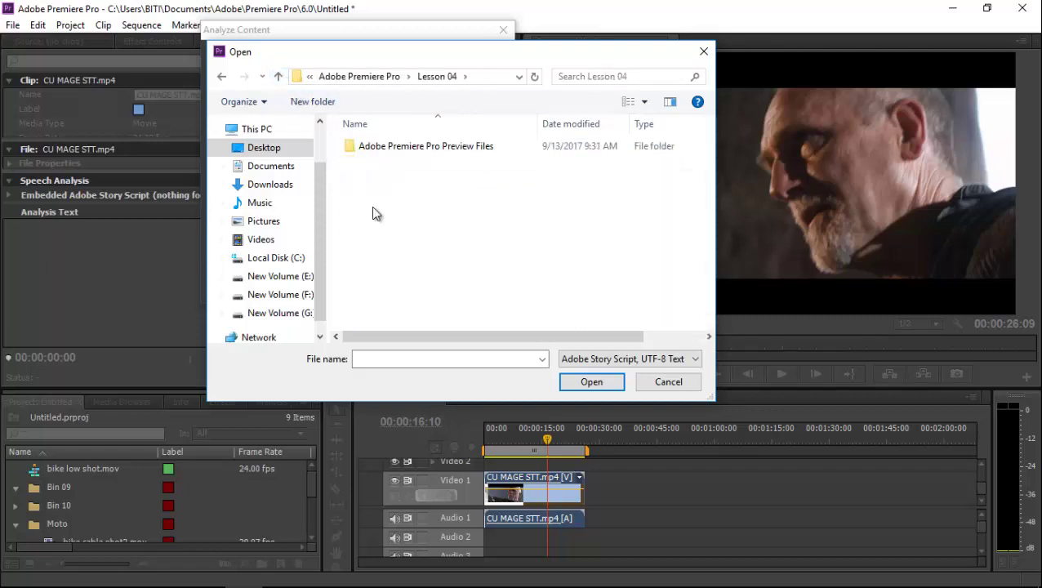
click(703, 52)
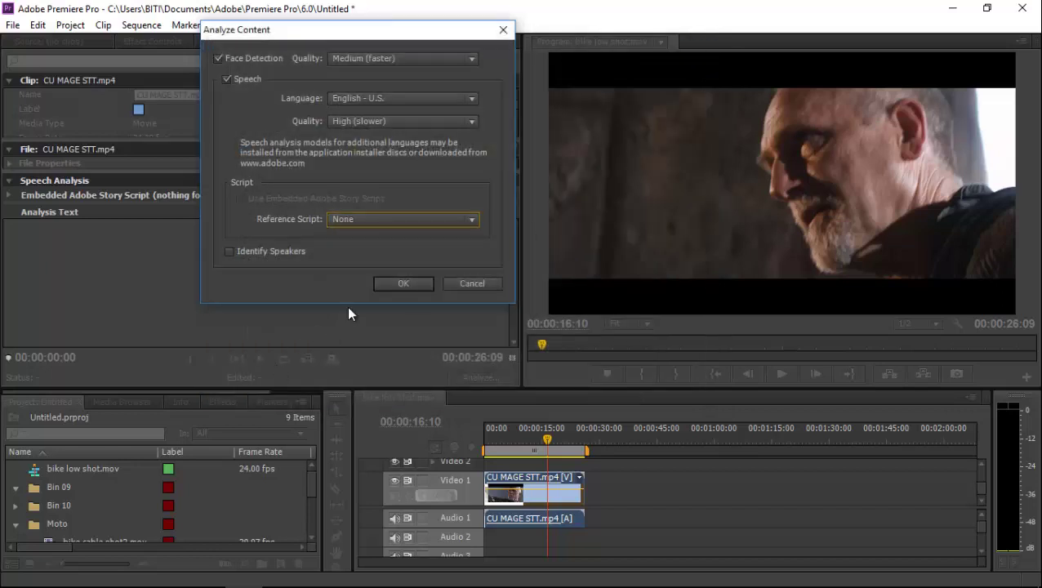
click(431, 219)
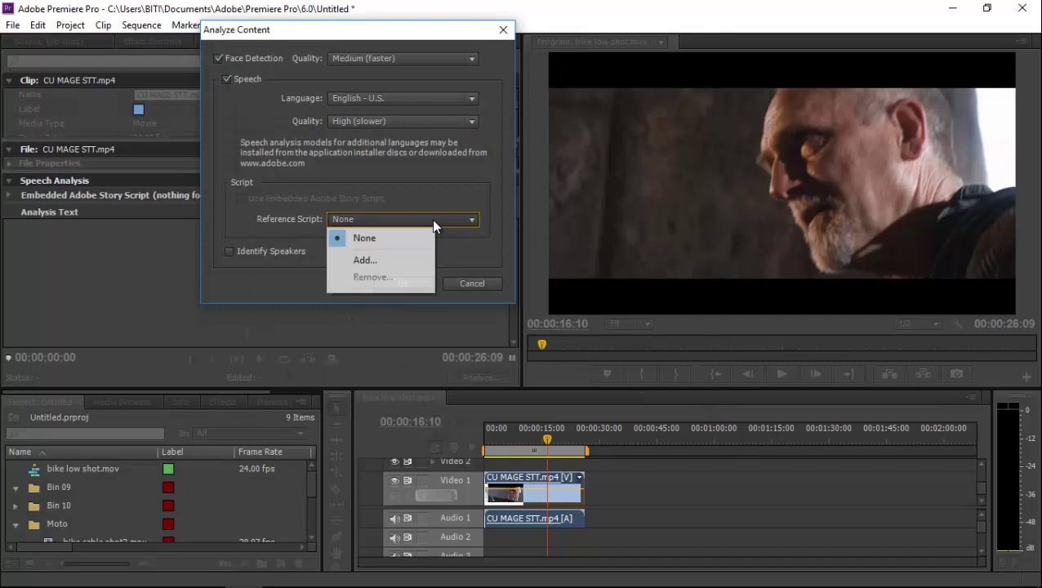
click(363, 267)
click(264, 148)
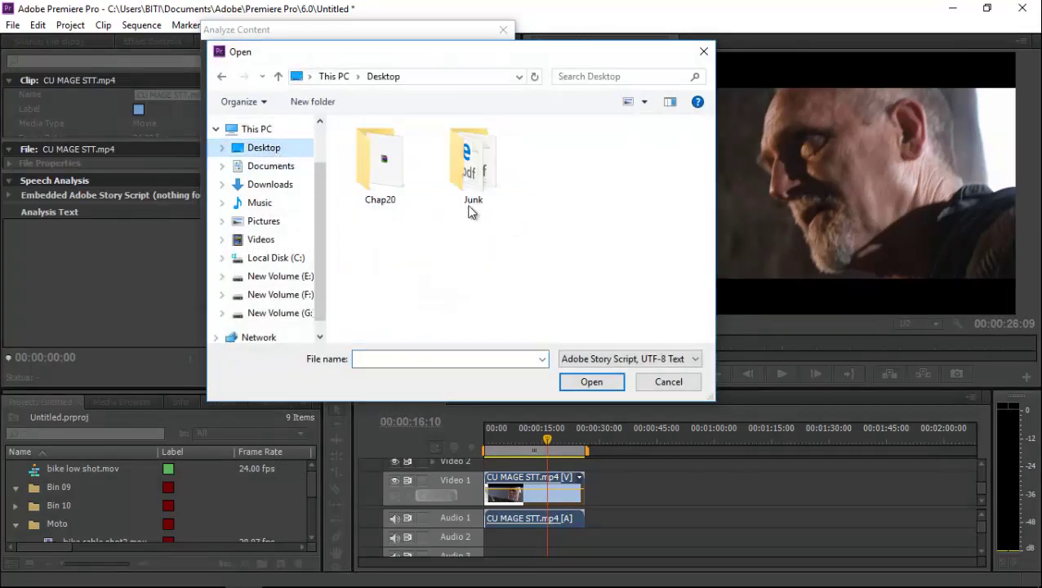
double_click(364, 170)
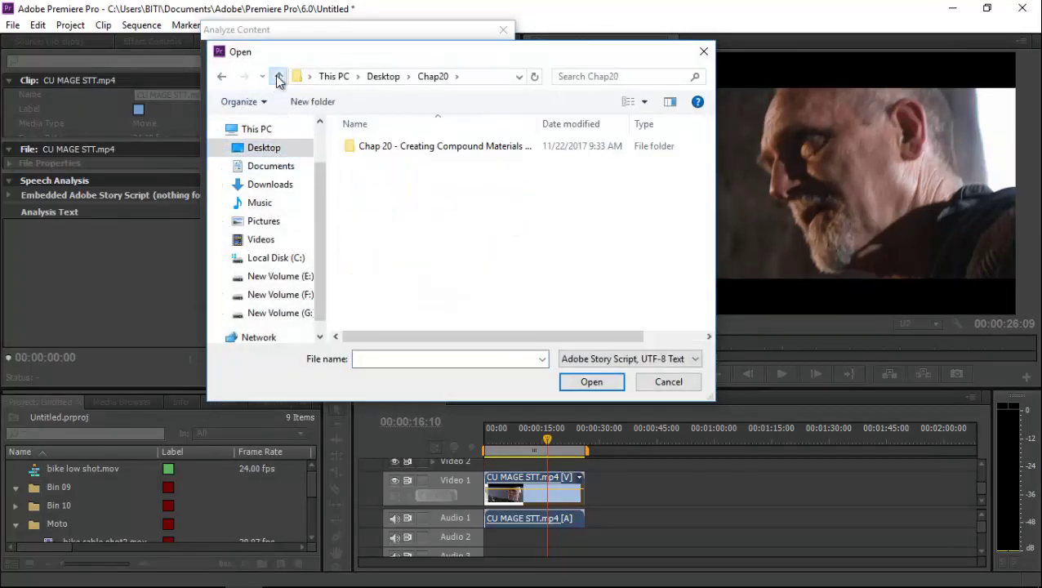
click(279, 79)
double_click(471, 181)
double_click(385, 170)
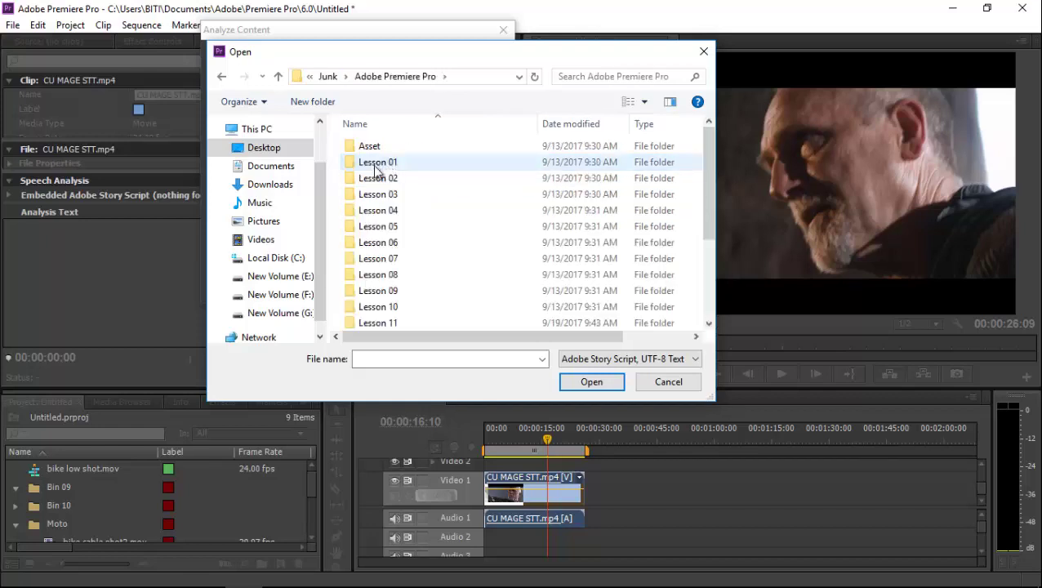
double_click(384, 211)
click(567, 359)
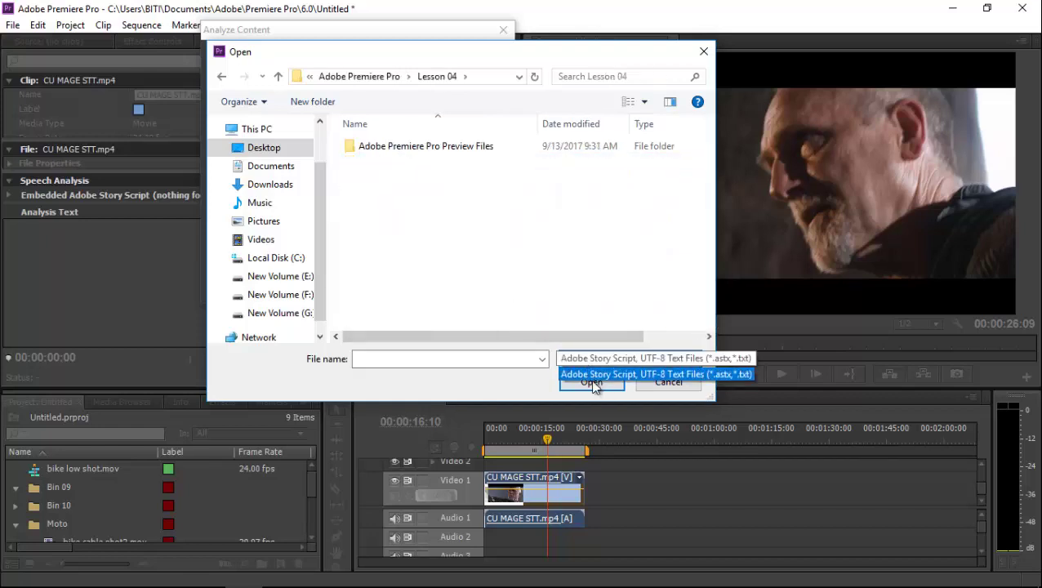
click(409, 145)
double_click(409, 145)
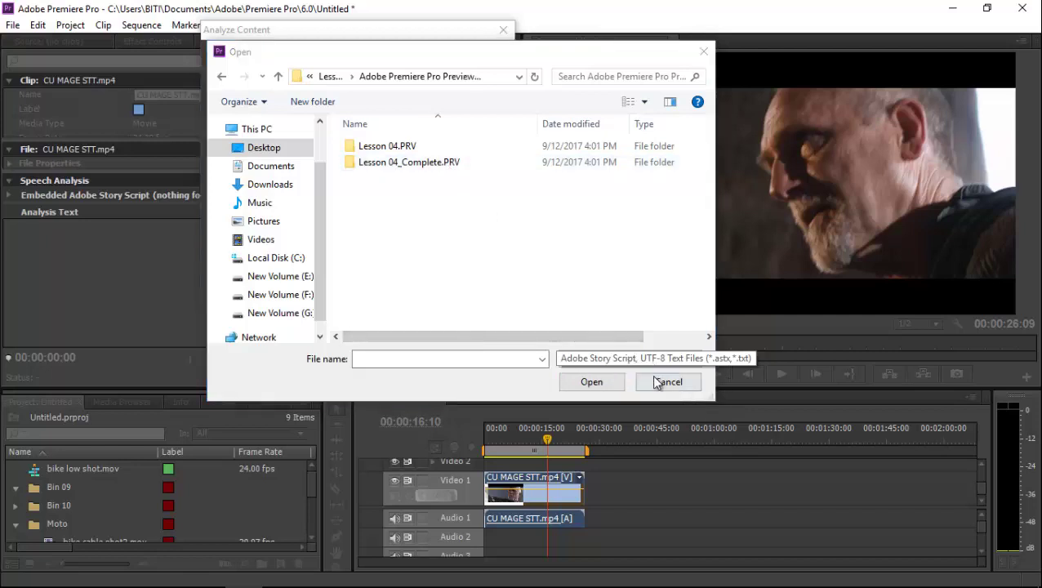
click(619, 359)
click(625, 372)
double_click(413, 164)
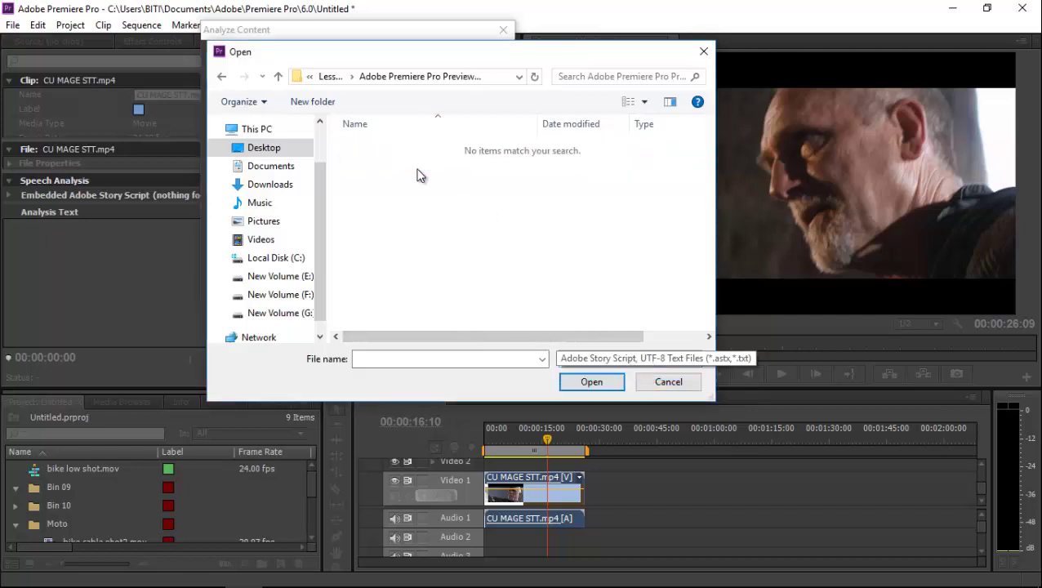
click(277, 76)
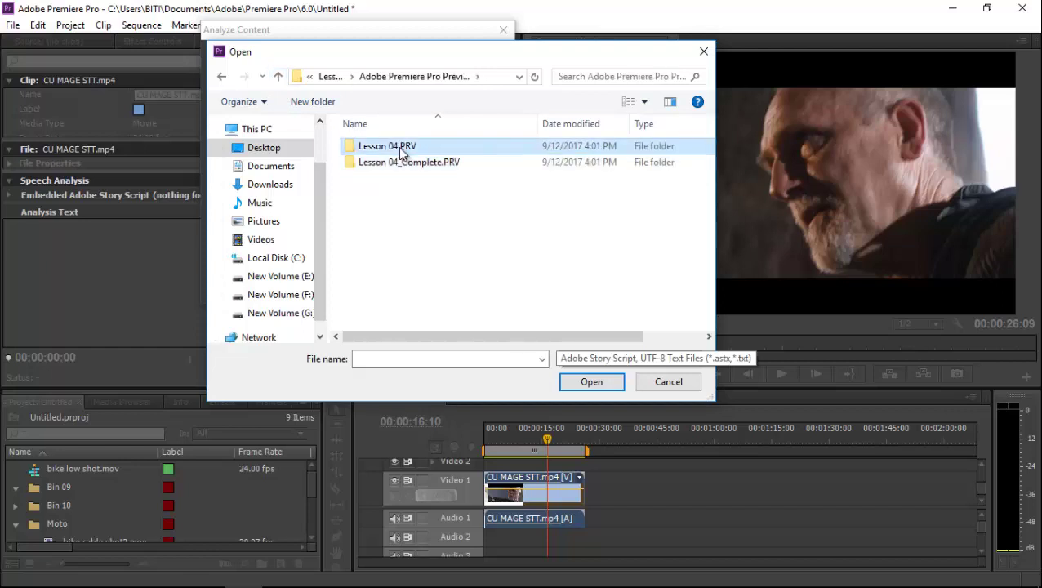
double_click(405, 147)
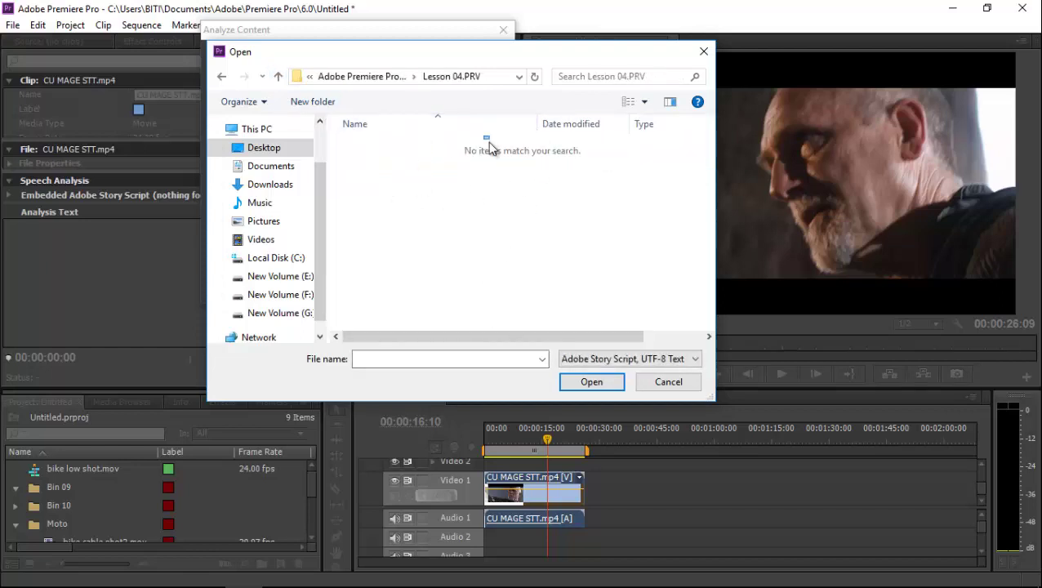
click(703, 50)
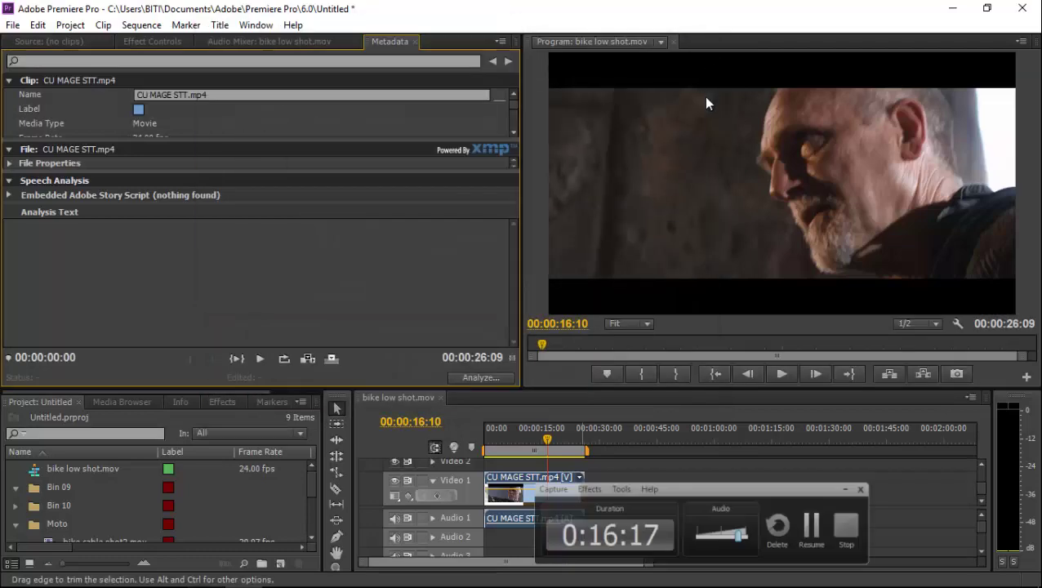
Start content analysis for the CU MAGE STT.mp4 clip and choose to add a reference script
click(479, 377)
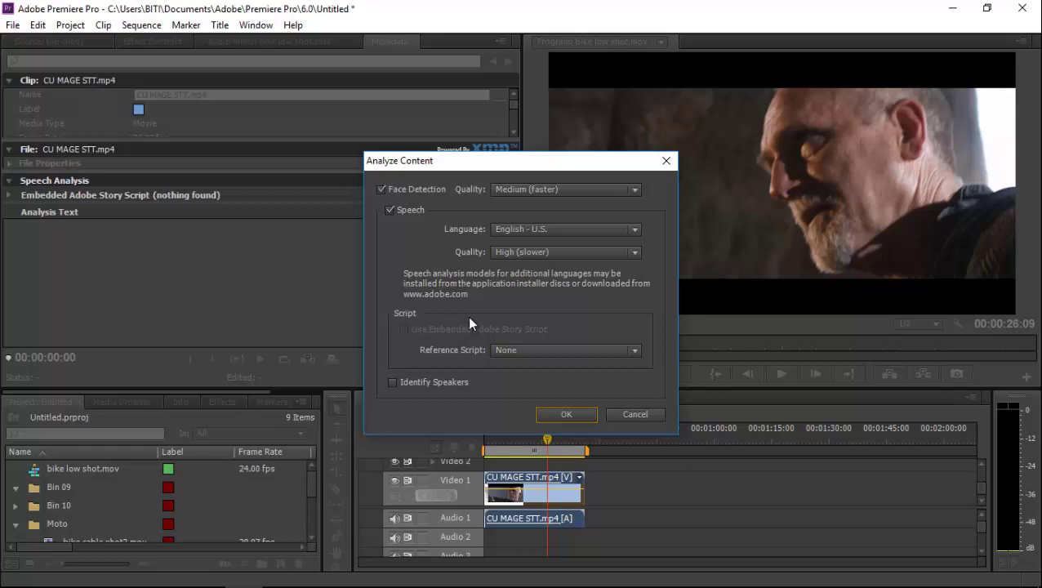
click(552, 354)
click(539, 395)
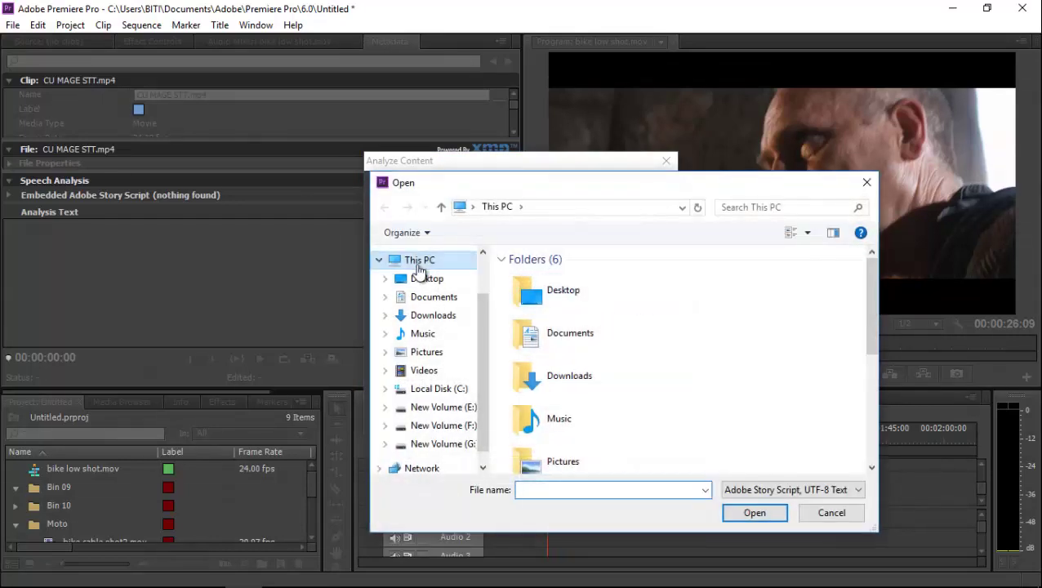
Load Paladin_Script_Final.astx as the reference script from Desktop > Junk > Adobe Premiere Pro > Asset > Speech to text
click(426, 278)
double_click(628, 294)
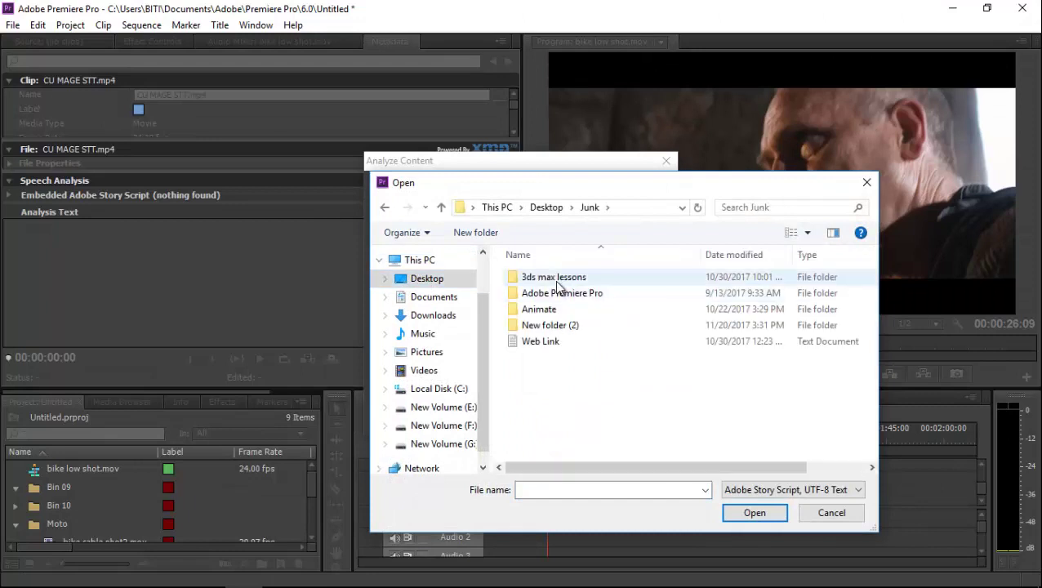
double_click(549, 292)
double_click(537, 276)
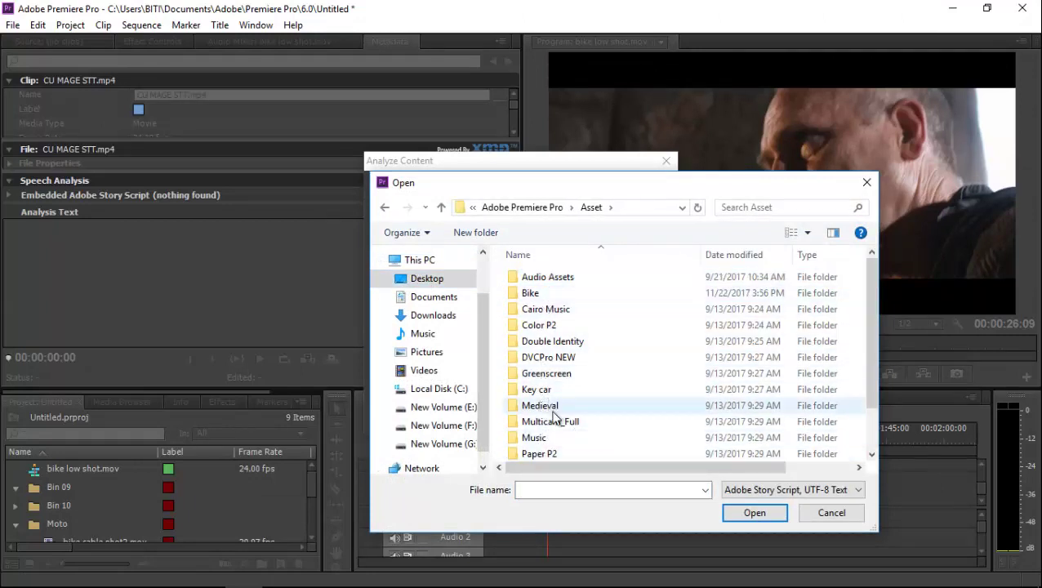
scroll(554, 416, down, 1)
double_click(545, 439)
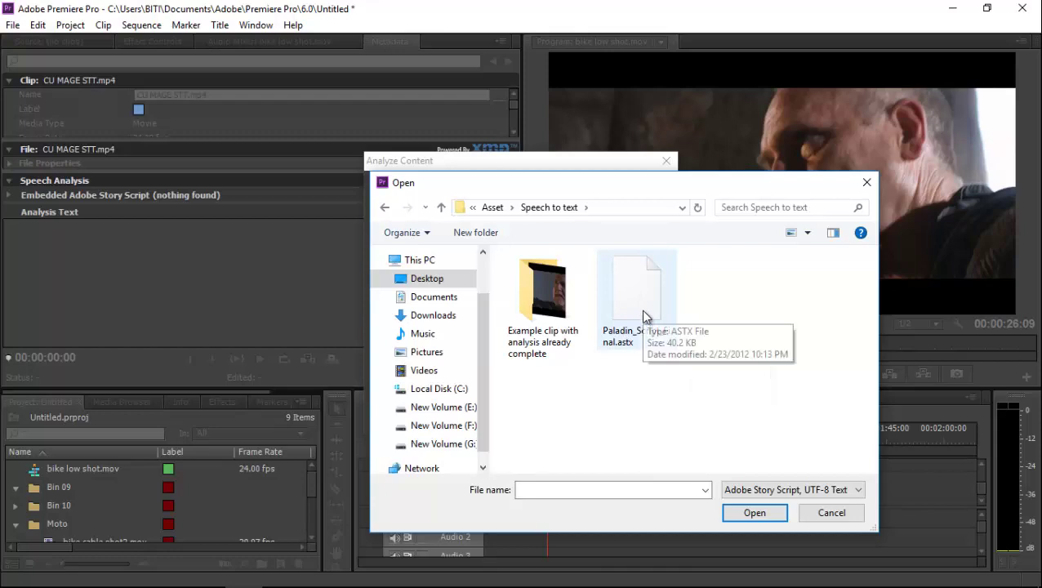
click(645, 315)
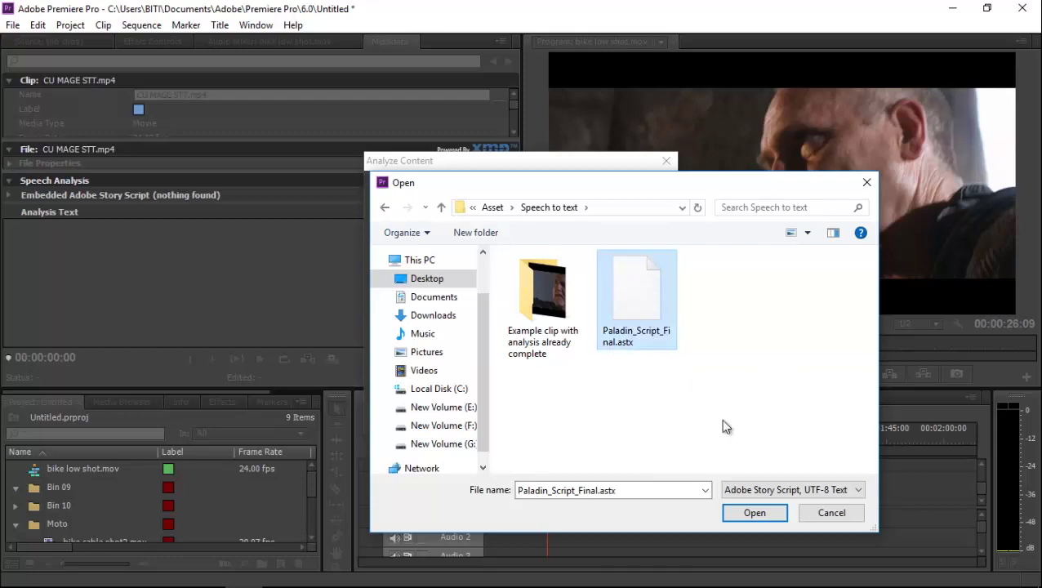
click(760, 511)
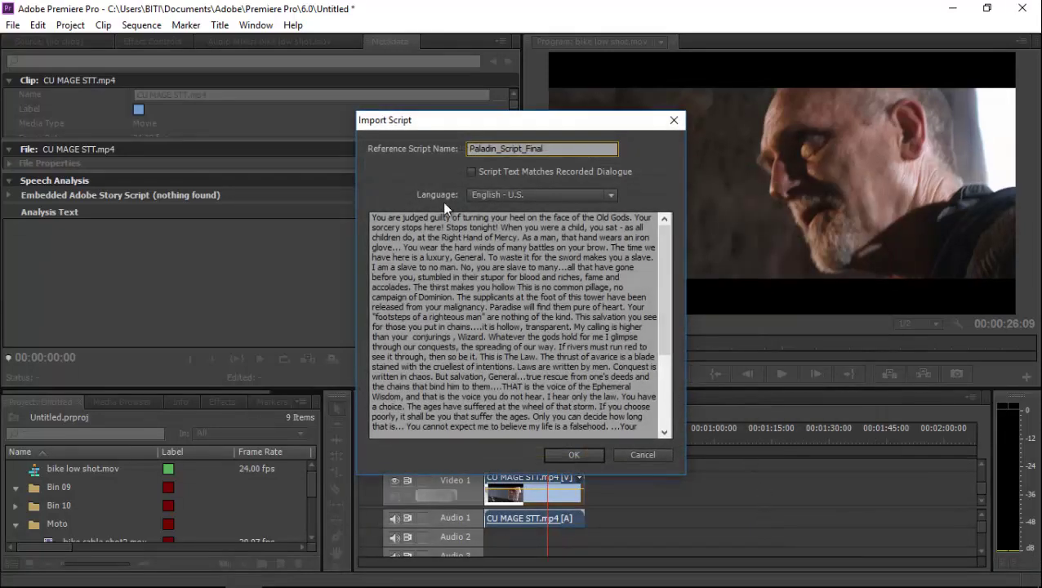
Look through the script's dialogue text and accept the import under the name Paladin_Script_Final with language English - U.S
drag(372, 218, 463, 217)
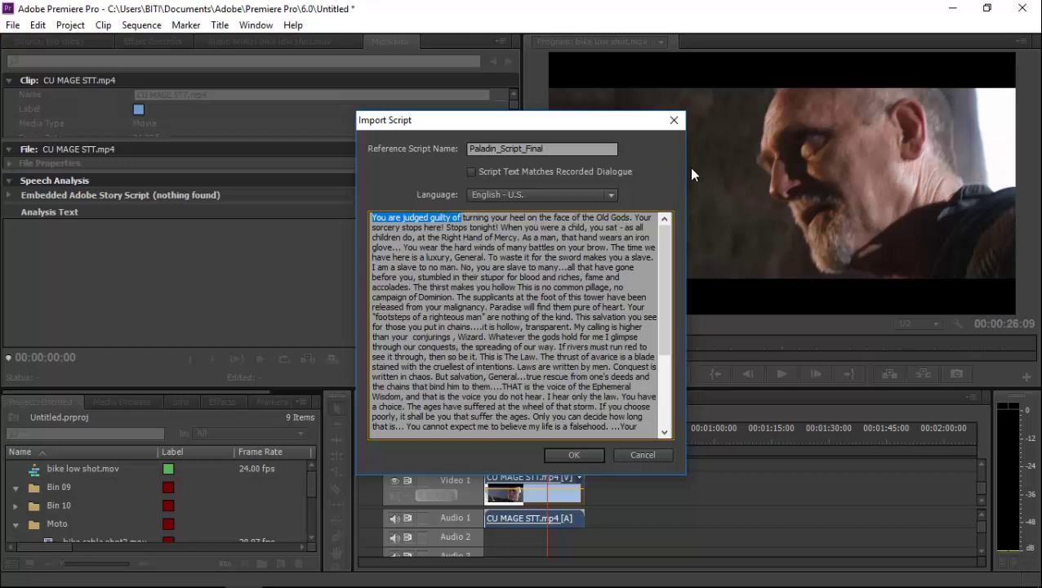
click(580, 297)
scroll(579, 298, down, 4)
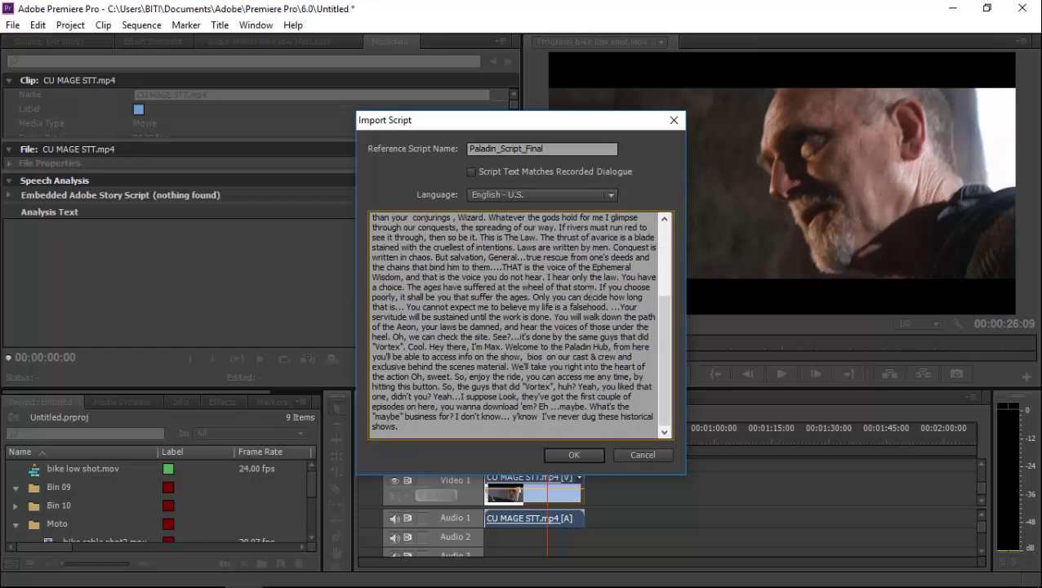
scroll(520, 324, up, 3)
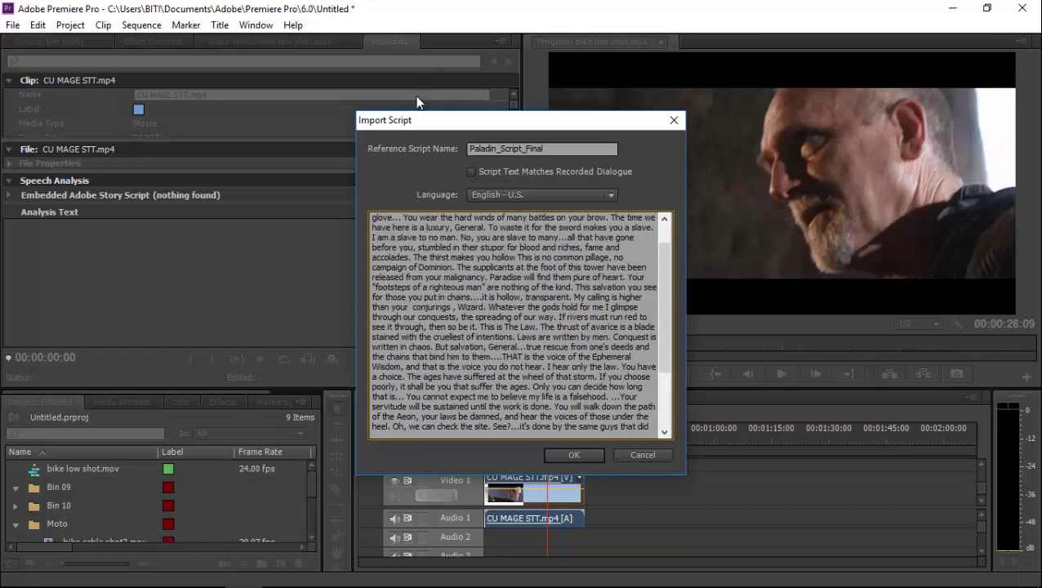
drag(434, 121, 358, 97)
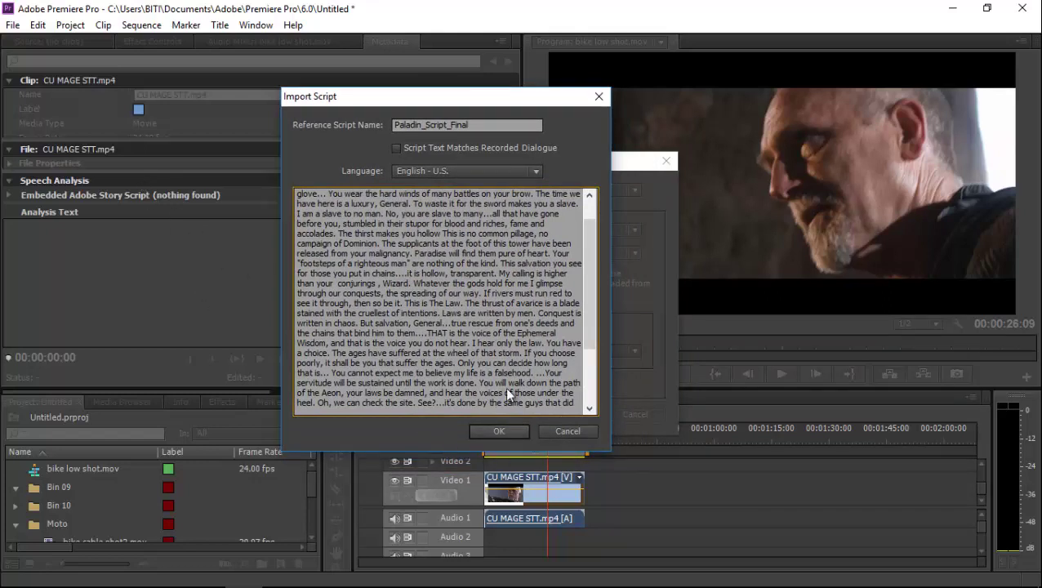
scroll(520, 296, down, 3)
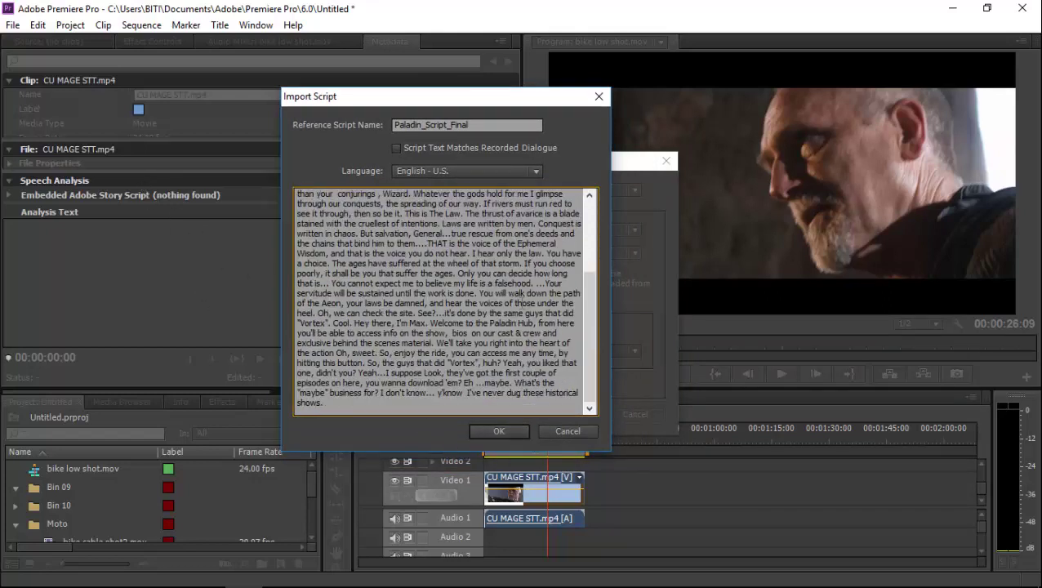
click(501, 431)
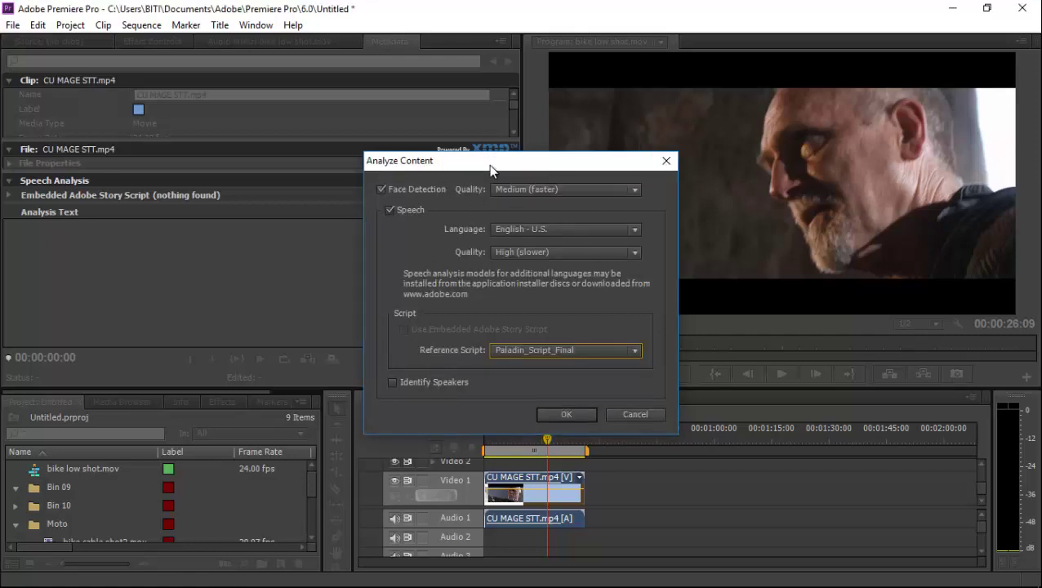
Switch to the Classroom in a Book PDF in Acrobat Reader and review the section on attaching a script or transcript
drag(490, 169, 347, 63)
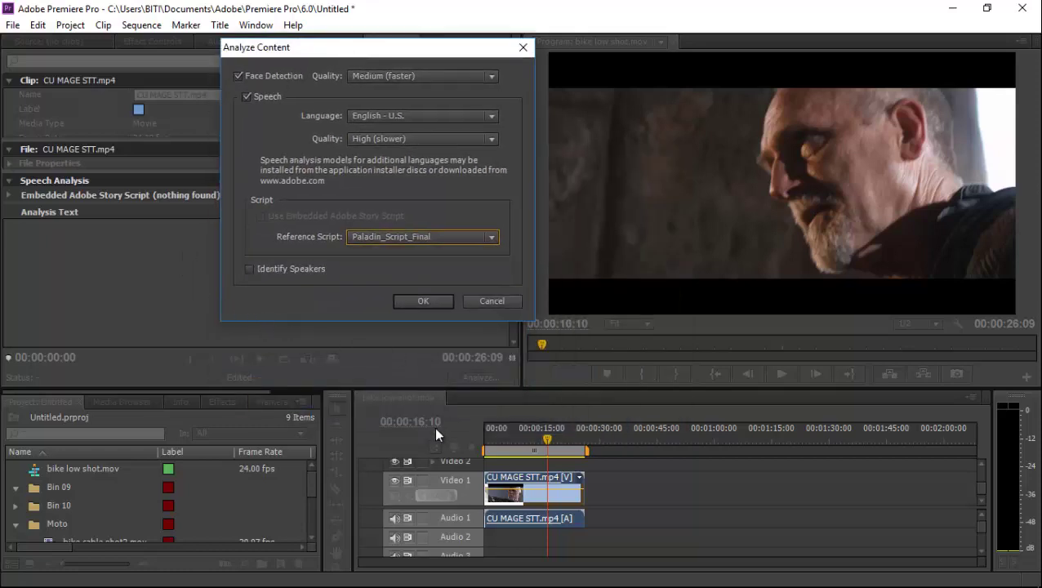
click(206, 573)
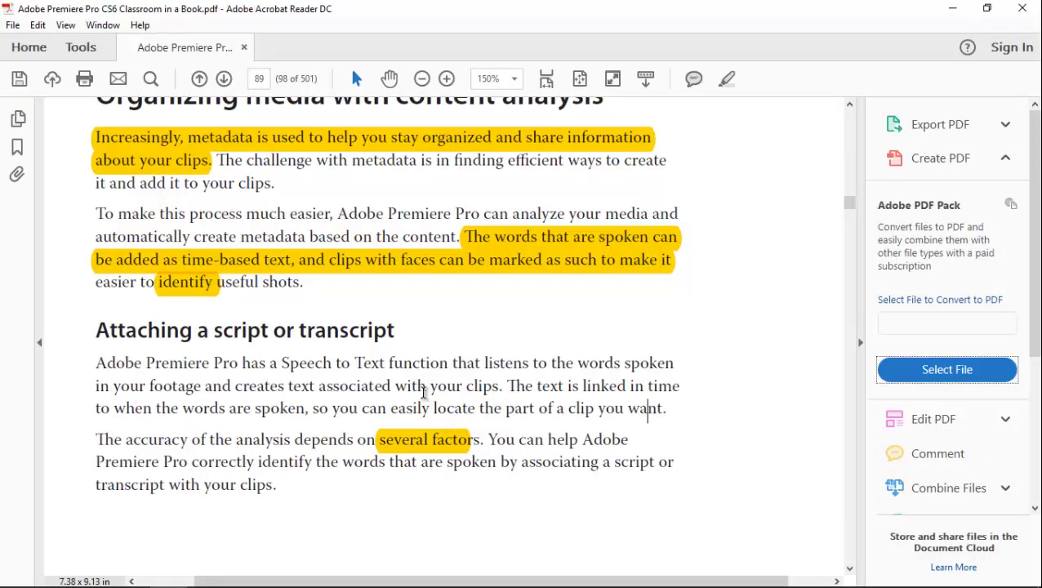
scroll(431, 386, down, 1)
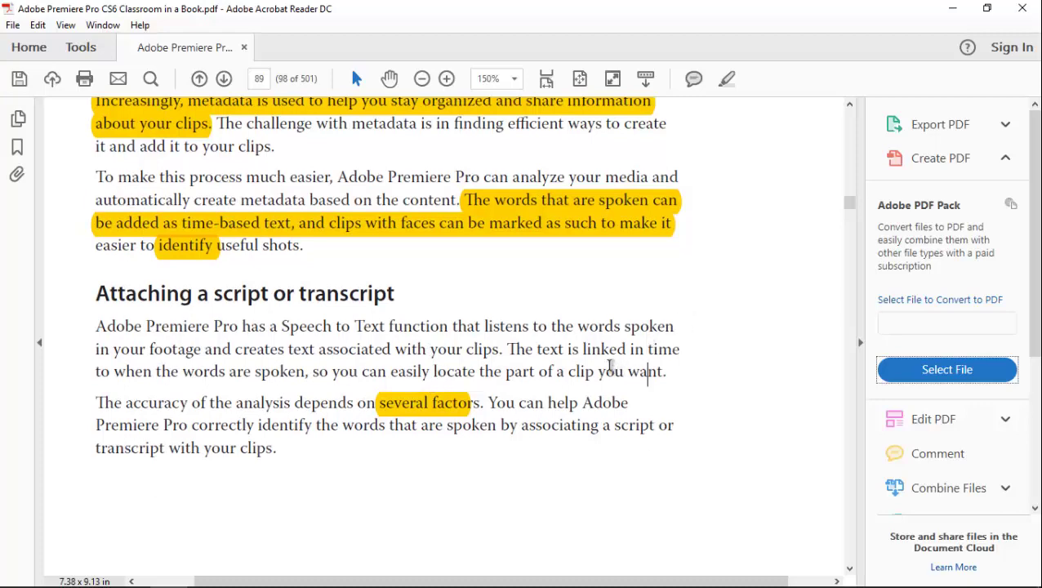
scroll(611, 370, down, 3)
scroll(455, 300, up, 2)
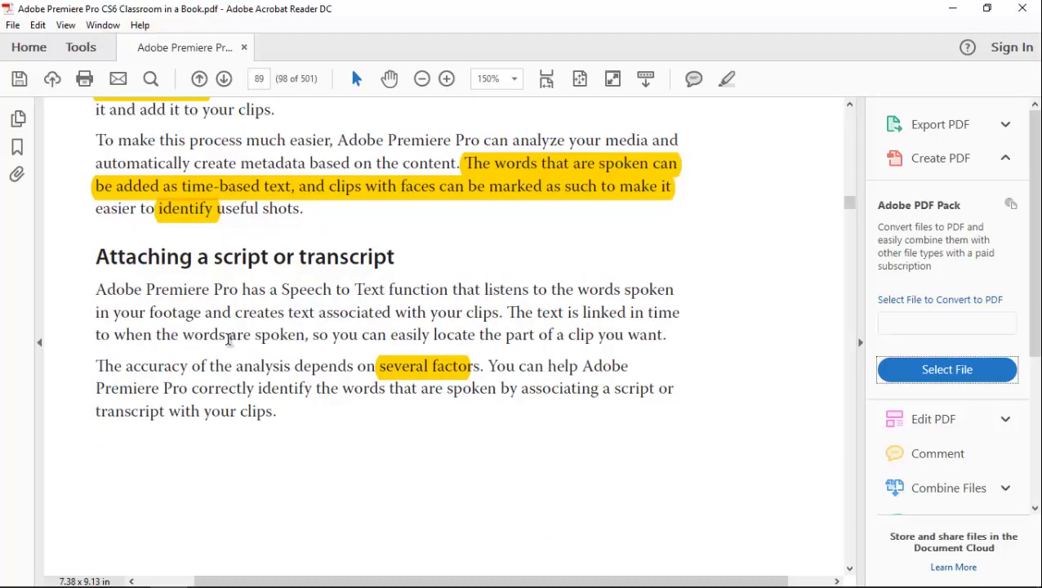
scroll(474, 311, up, 2)
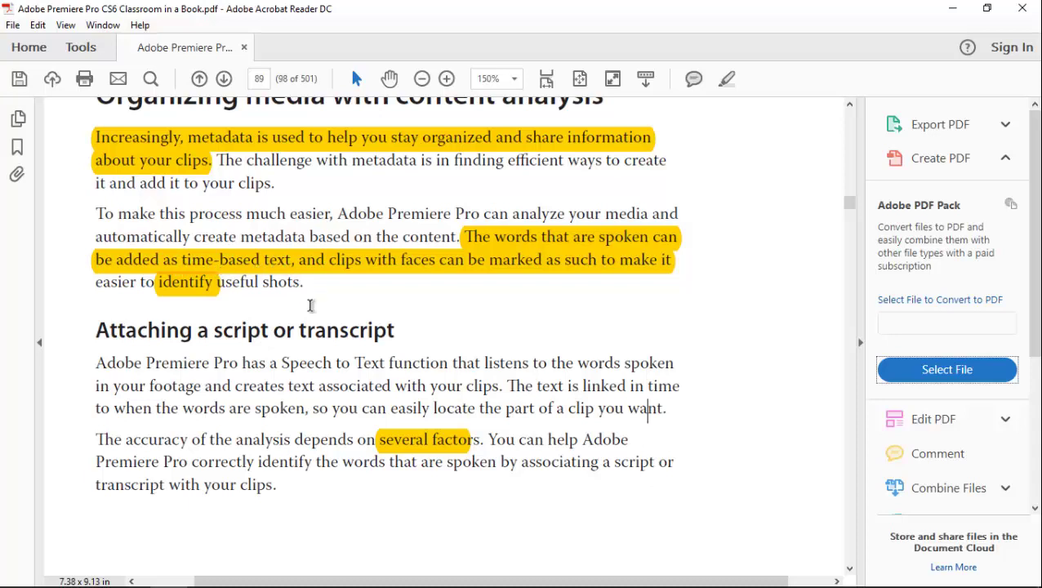
Examine the book's sections on organizing media with content analysis, attaching a script or transcript, and speech analysis
scroll(311, 307, up, 2)
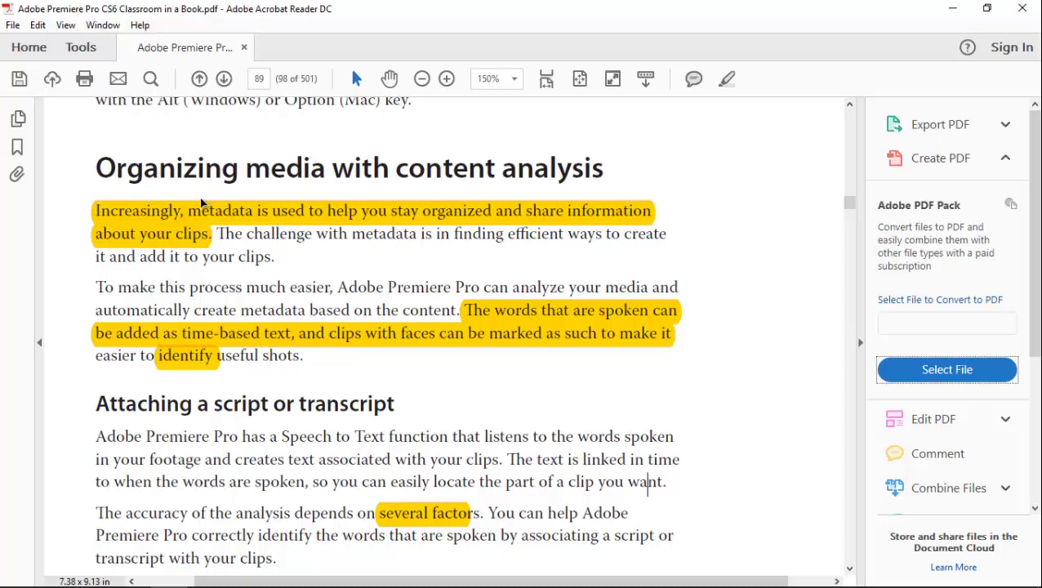
scroll(202, 206, up, 9)
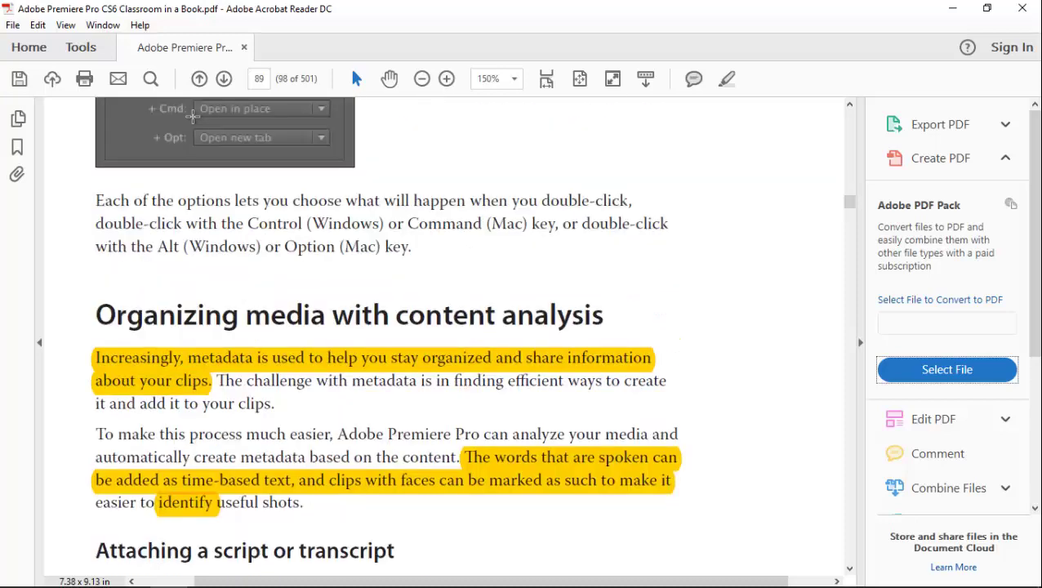
scroll(563, 396, down, 3)
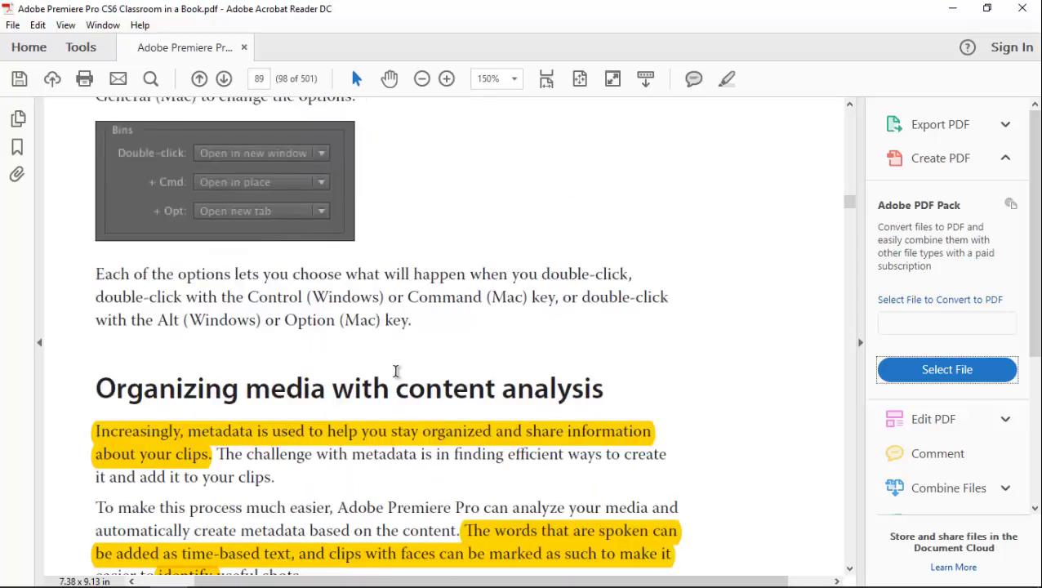
scroll(395, 372, down, 15)
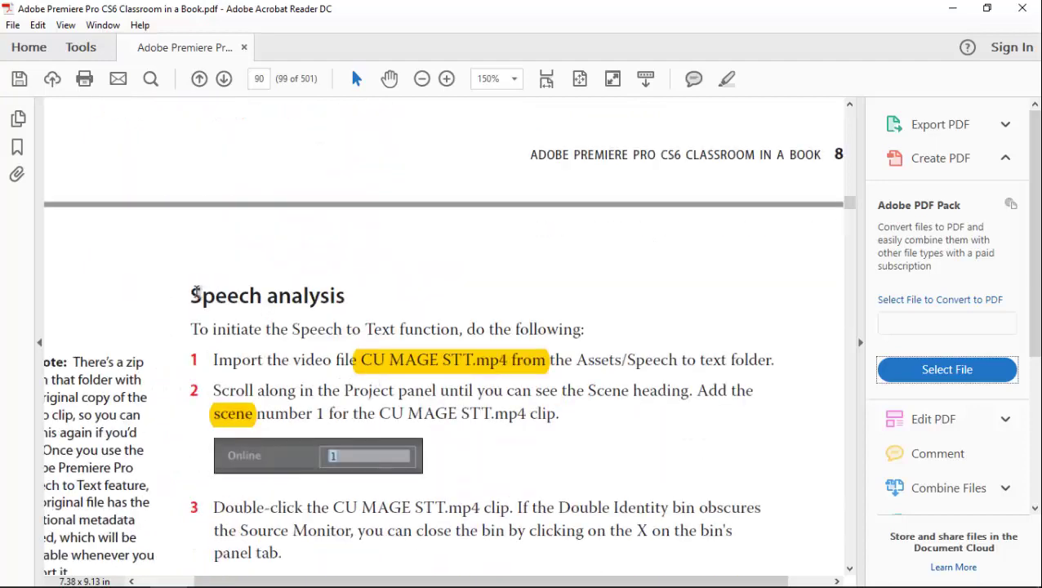
drag(193, 295, 309, 307)
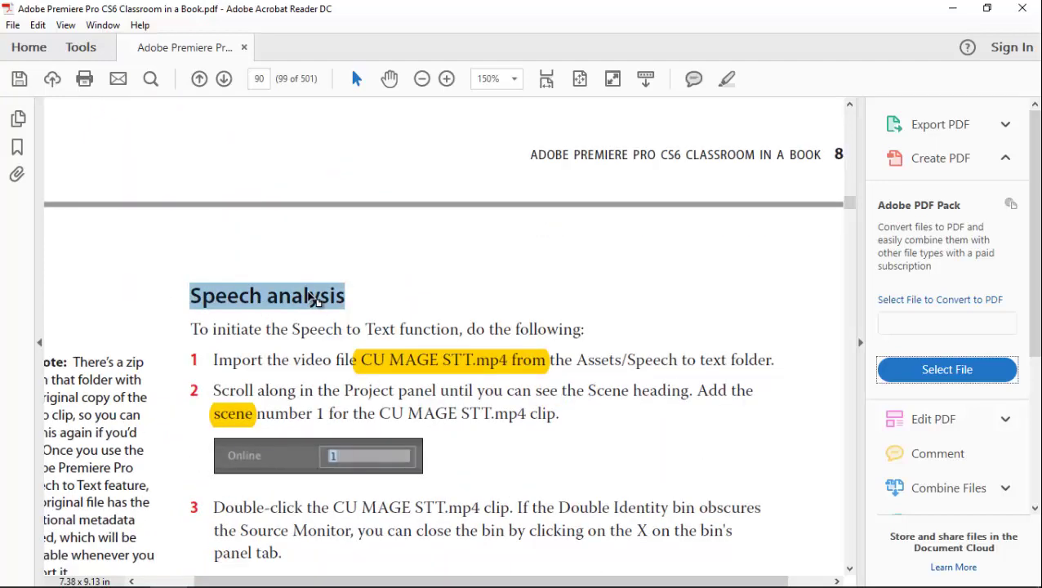
scroll(311, 294, up, 1)
scroll(310, 289, up, 6)
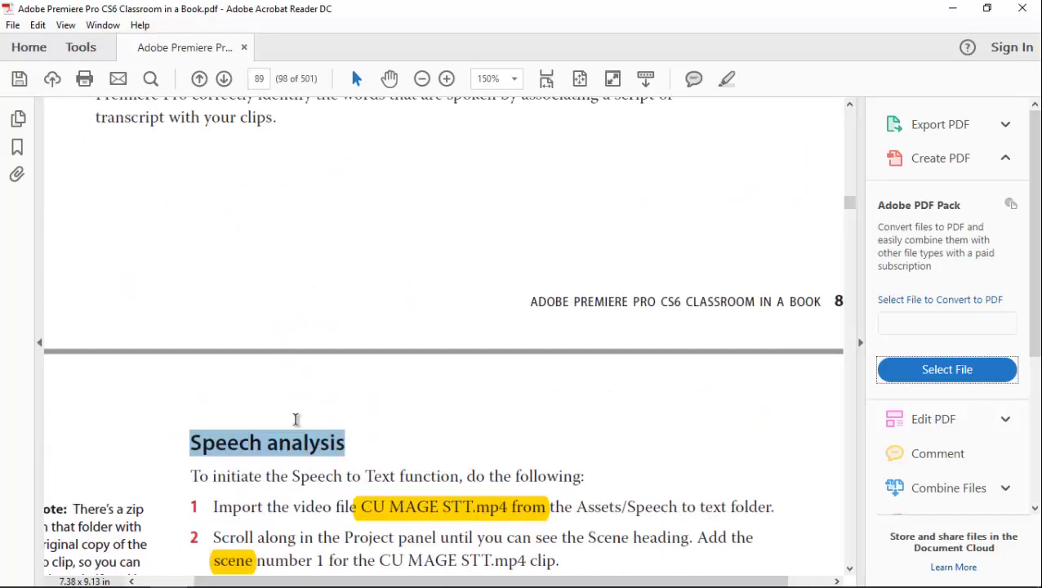
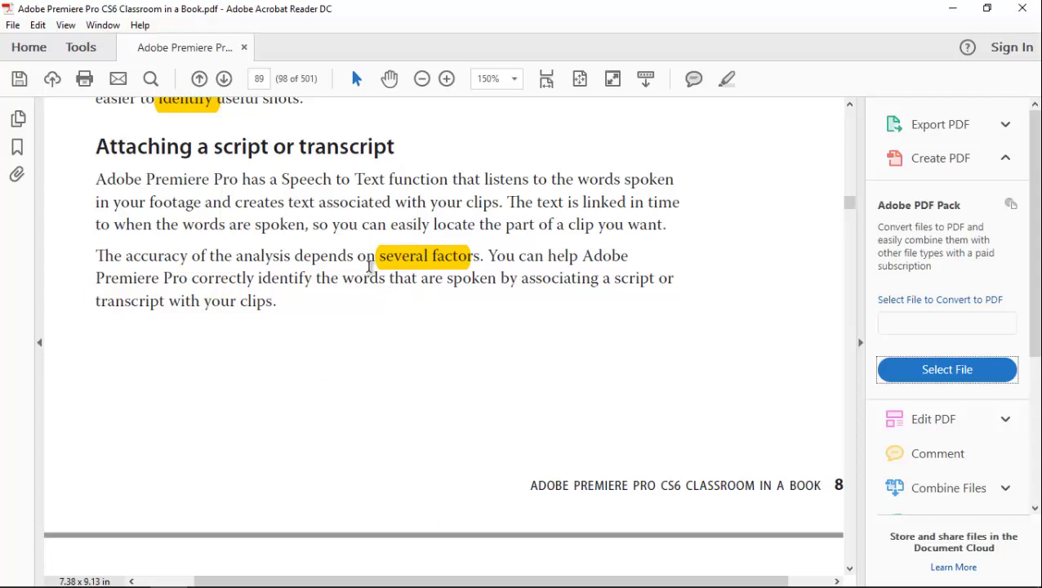
scroll(393, 215, up, 2)
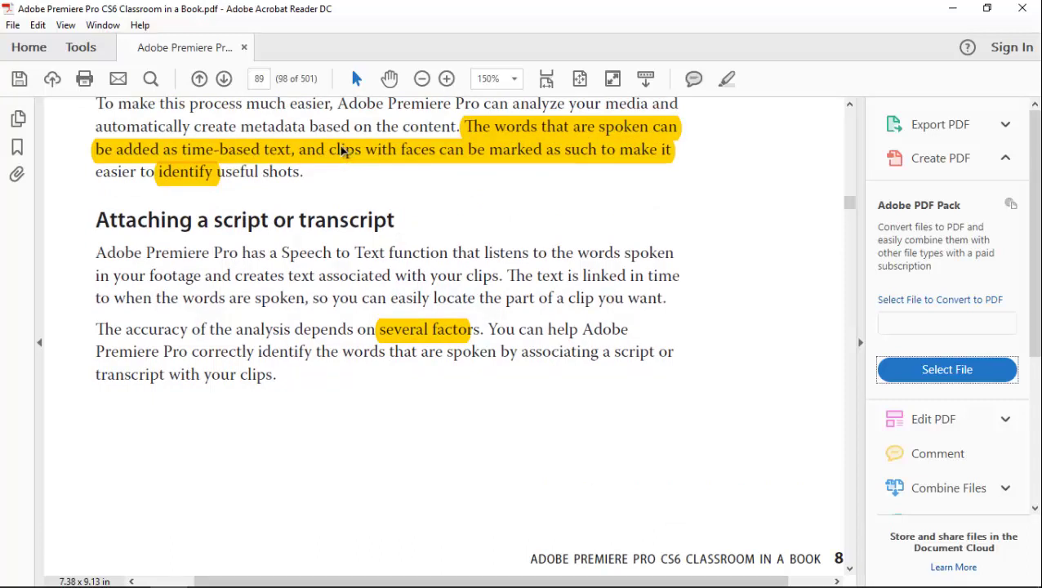
scroll(499, 175, up, 1)
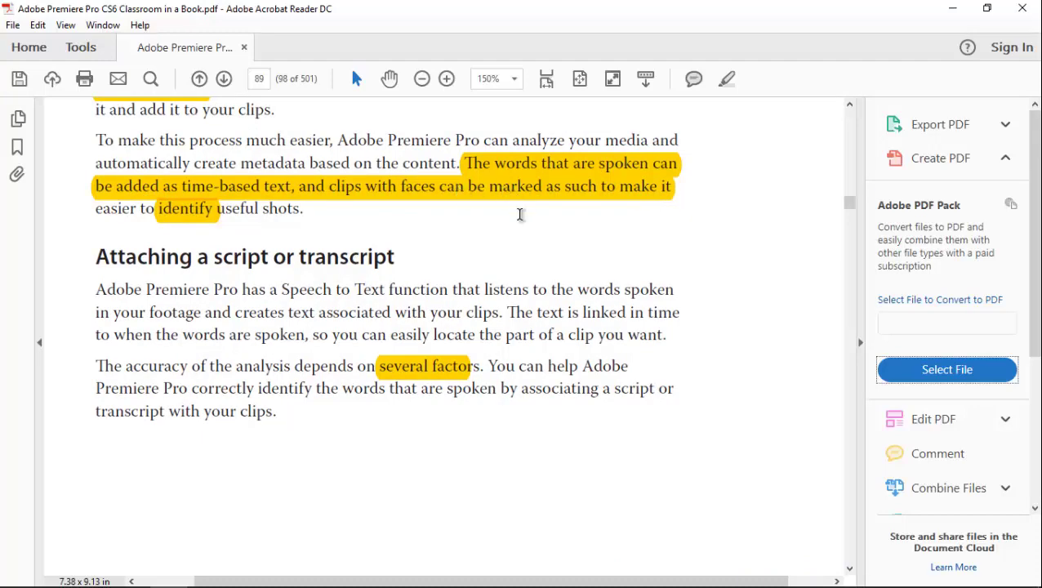
scroll(531, 210, down, 10)
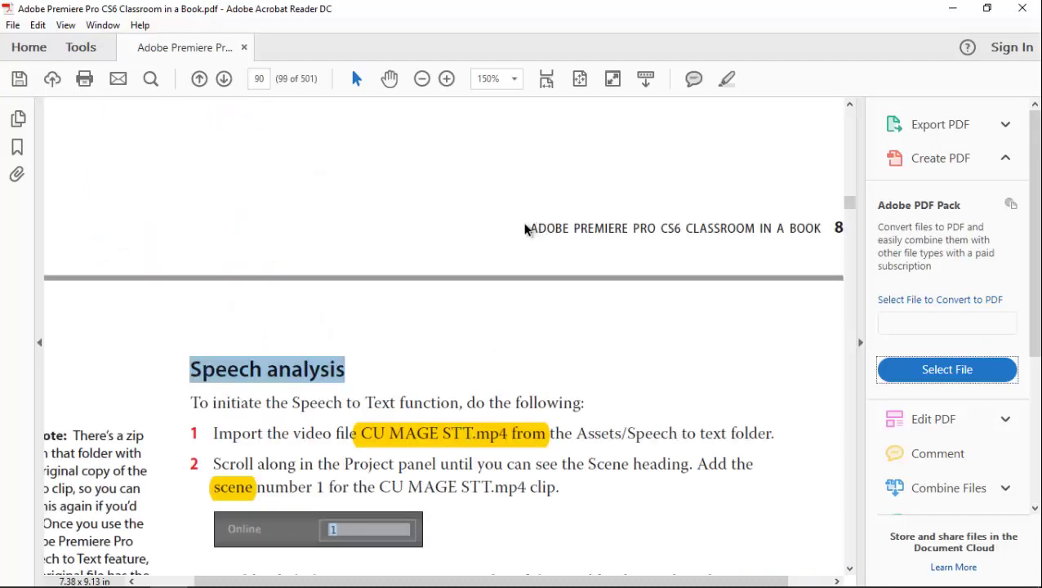
scroll(376, 219, down, 10)
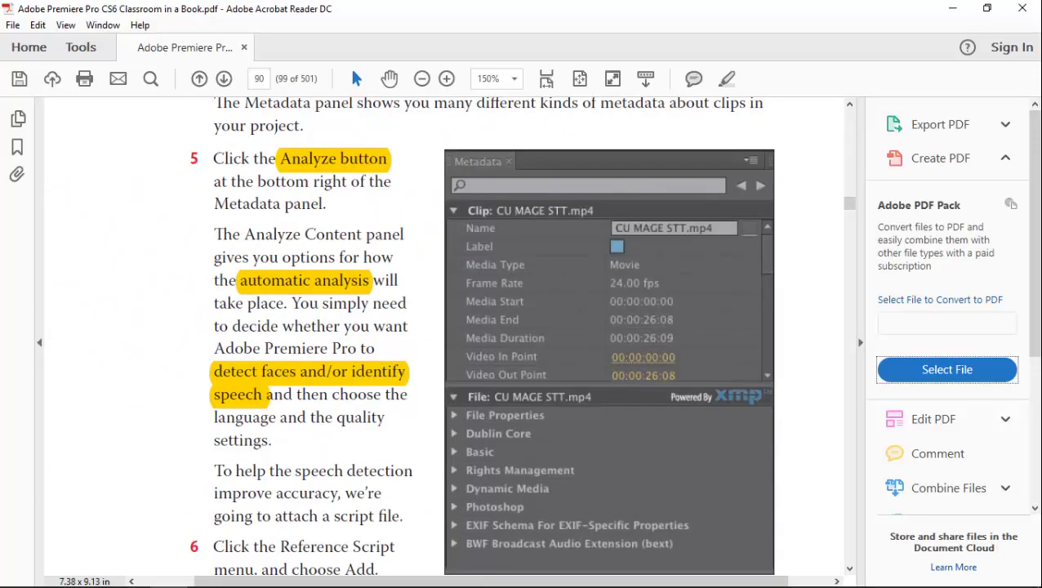
Switch to Premiere Pro and enable Identify Speakers in the Analyze Content settings for CU MAGE STT.mp4
click(243, 571)
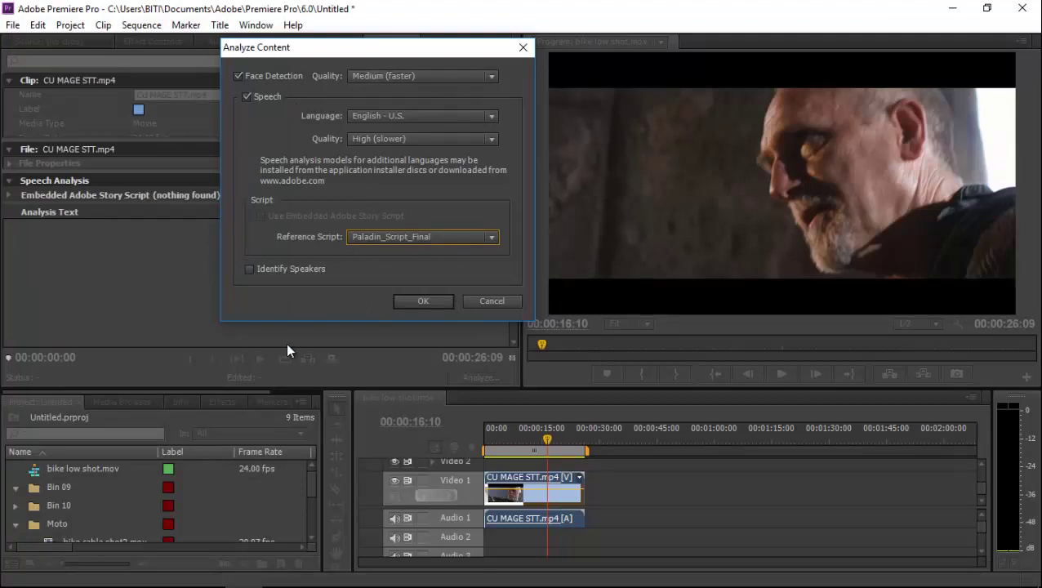
drag(321, 43, 356, 45)
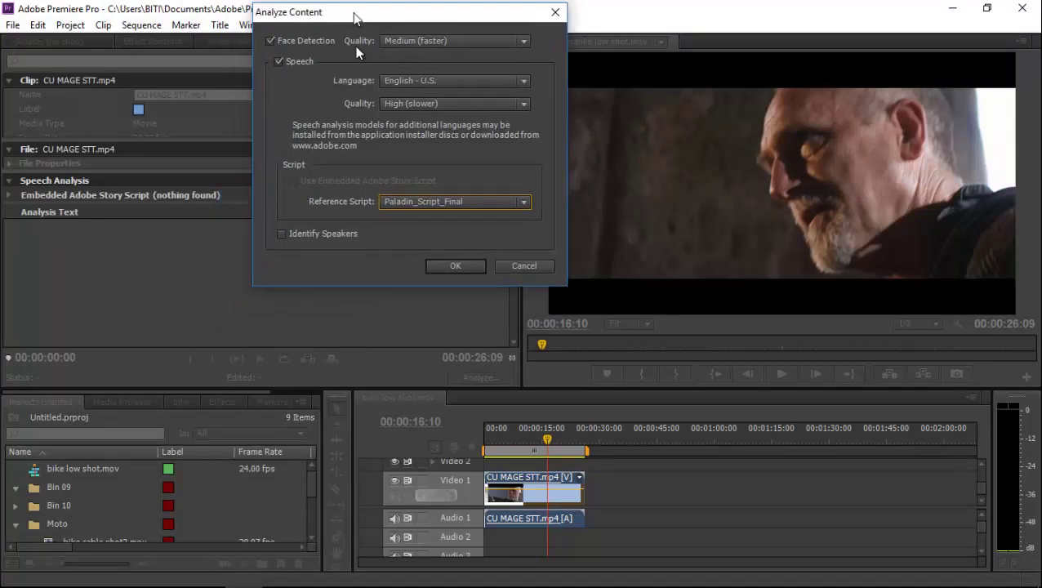
click(301, 272)
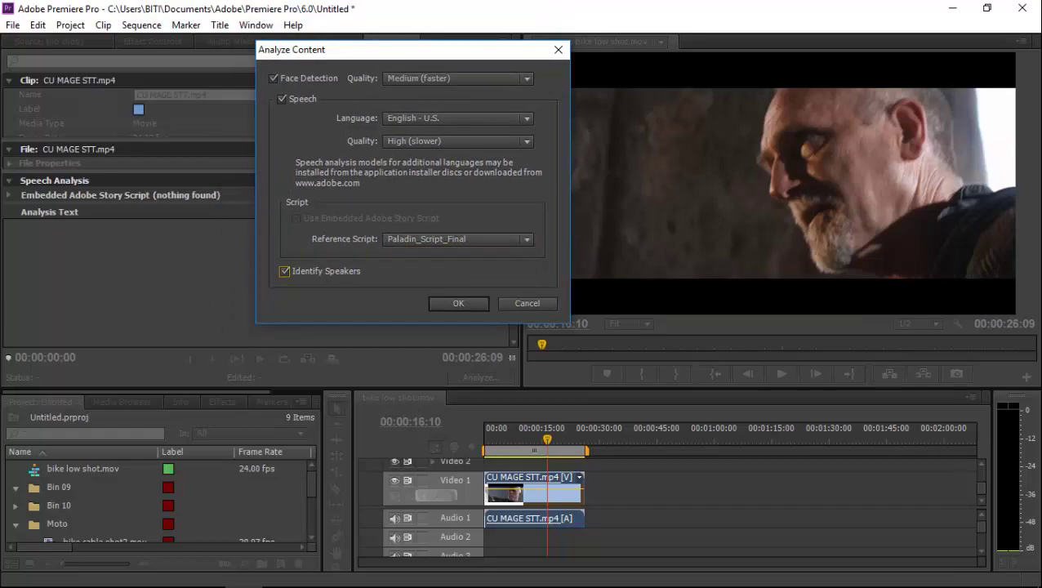
Return to the PDF in Acrobat Reader and review steps 4 to 6 on the Metadata panel, content analysis and reference script
click(168, 579)
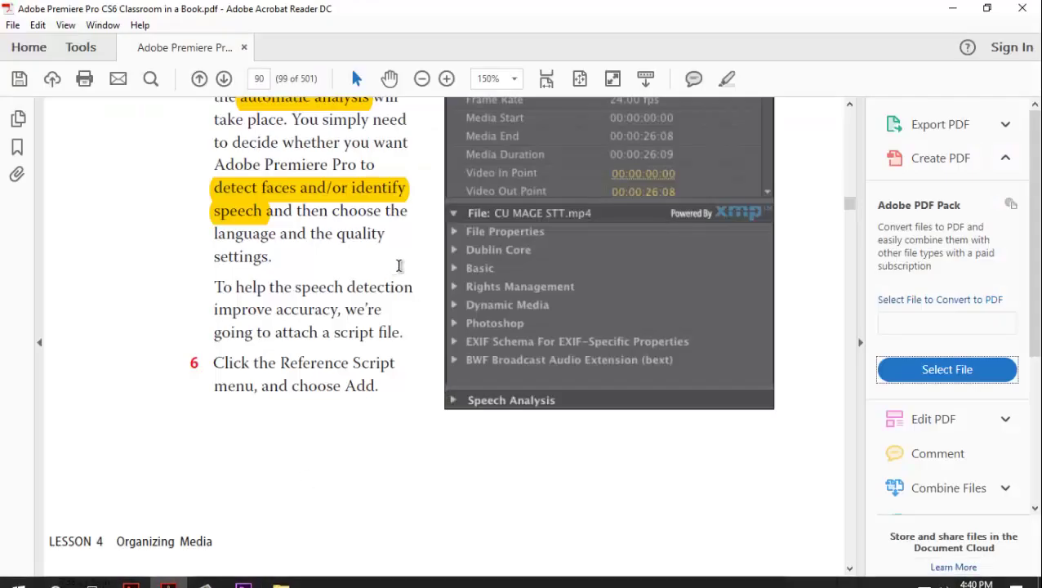
scroll(400, 267, down, 3)
scroll(403, 251, up, 5)
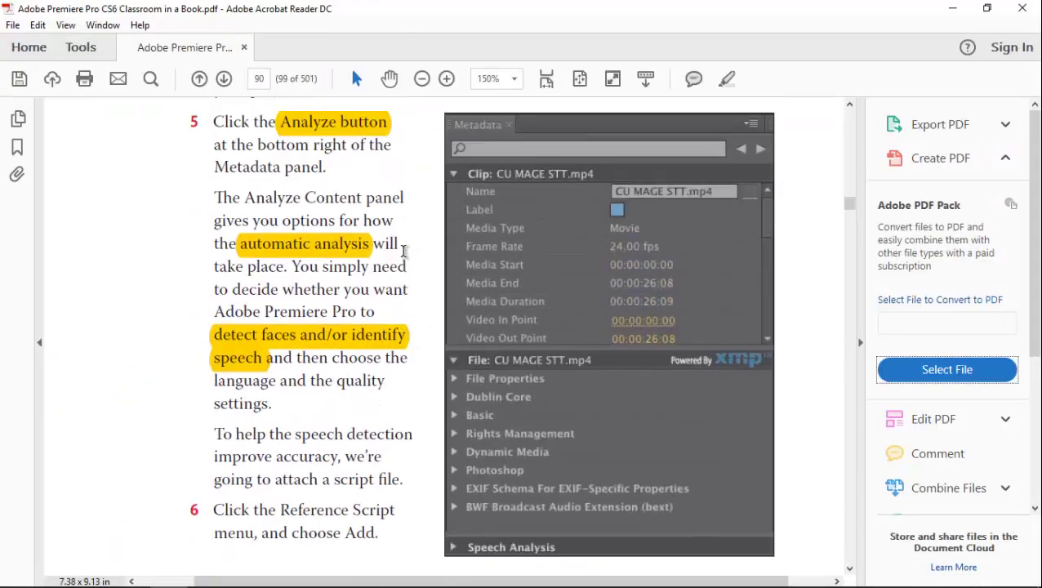
scroll(400, 264, up, 1)
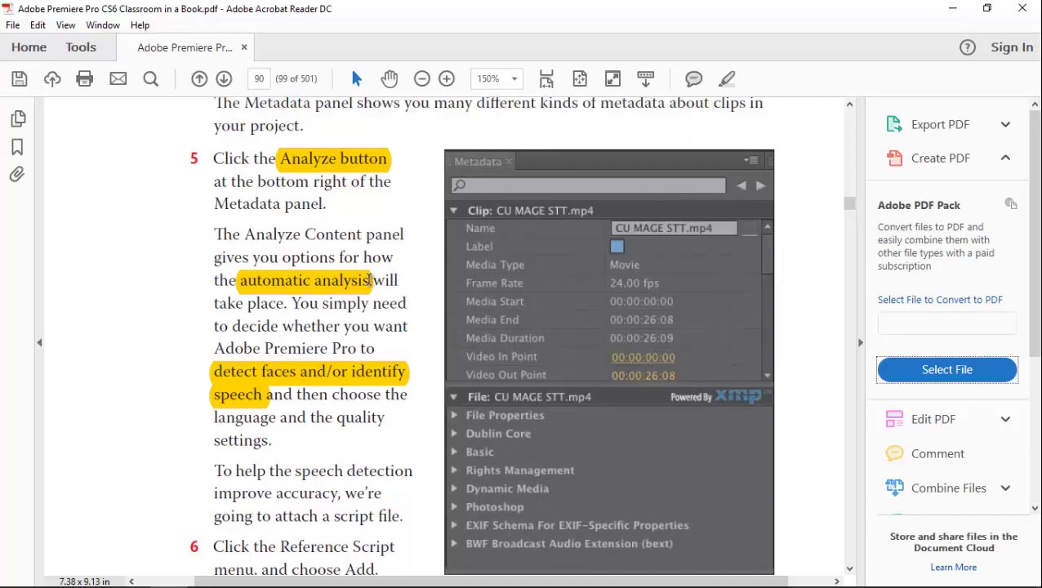
scroll(409, 302, up, 1)
scroll(408, 298, up, 1)
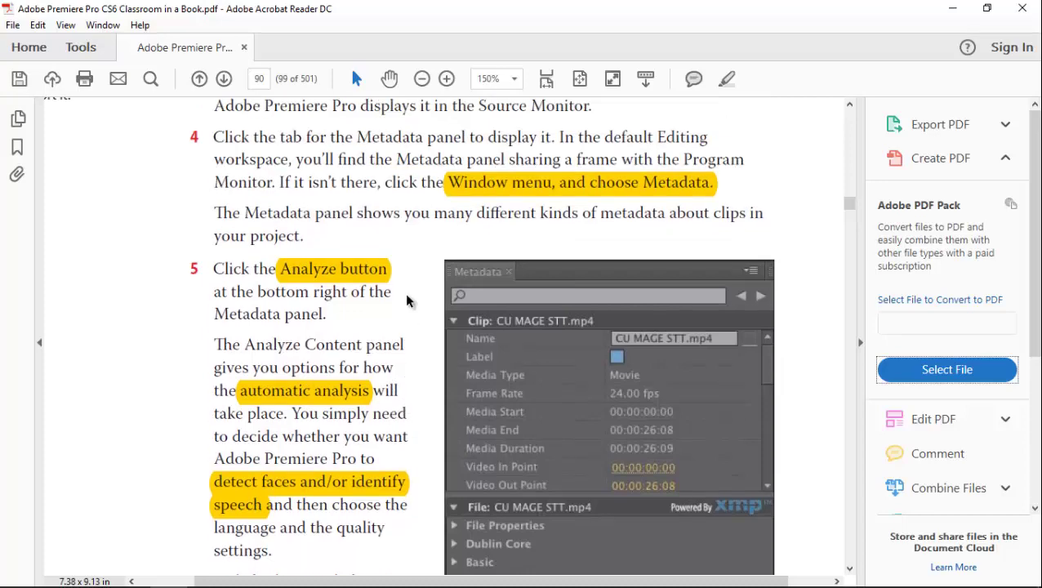
scroll(408, 300, up, 2)
scroll(423, 304, down, 6)
mouse_move(330, 584)
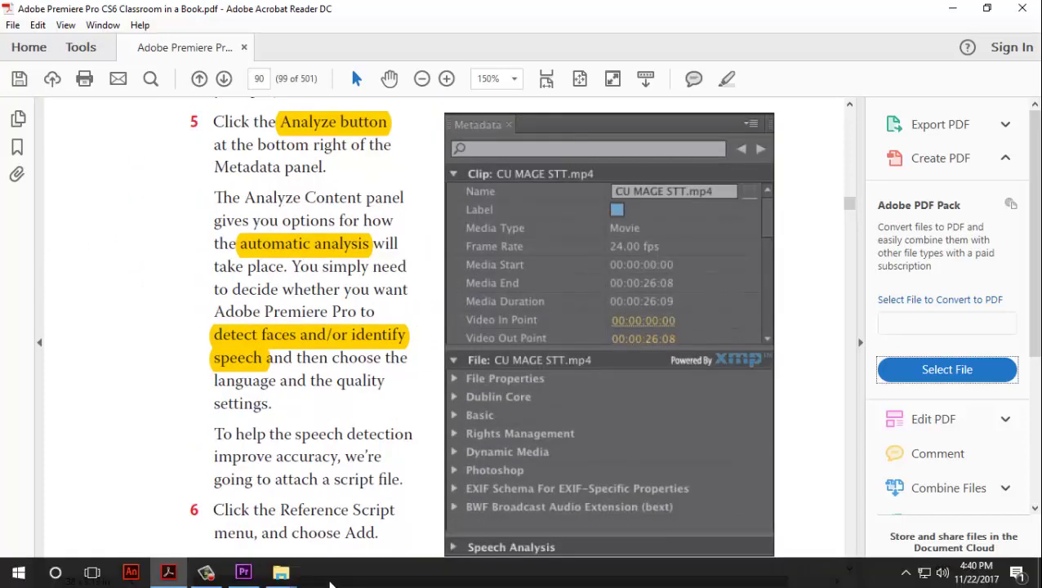
Switch back to Premiere Pro and start the content analysis of CU MAGE STT.mp4 with the Paladin_Script_Final reference script
click(168, 572)
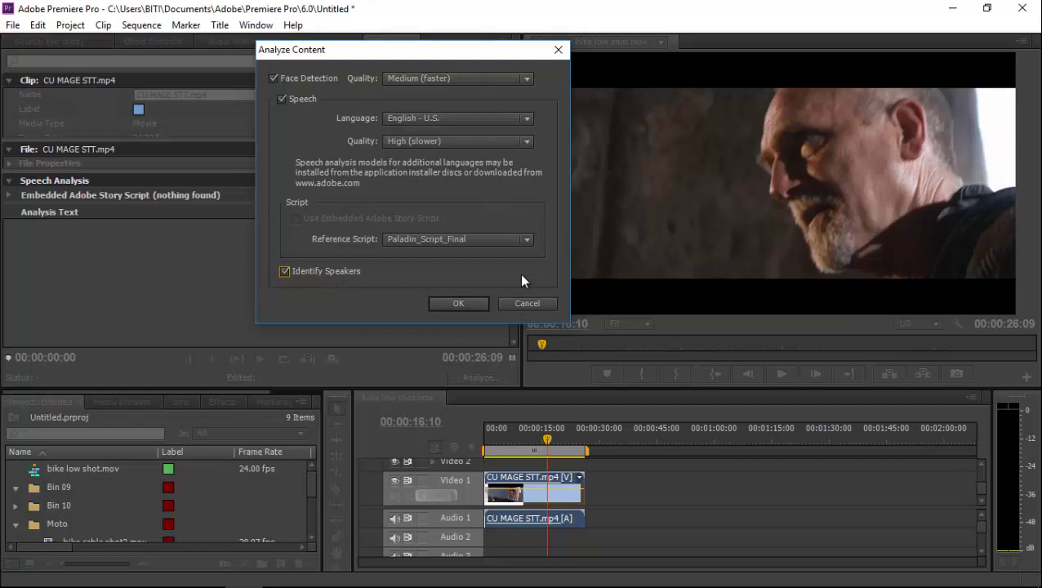
click(462, 300)
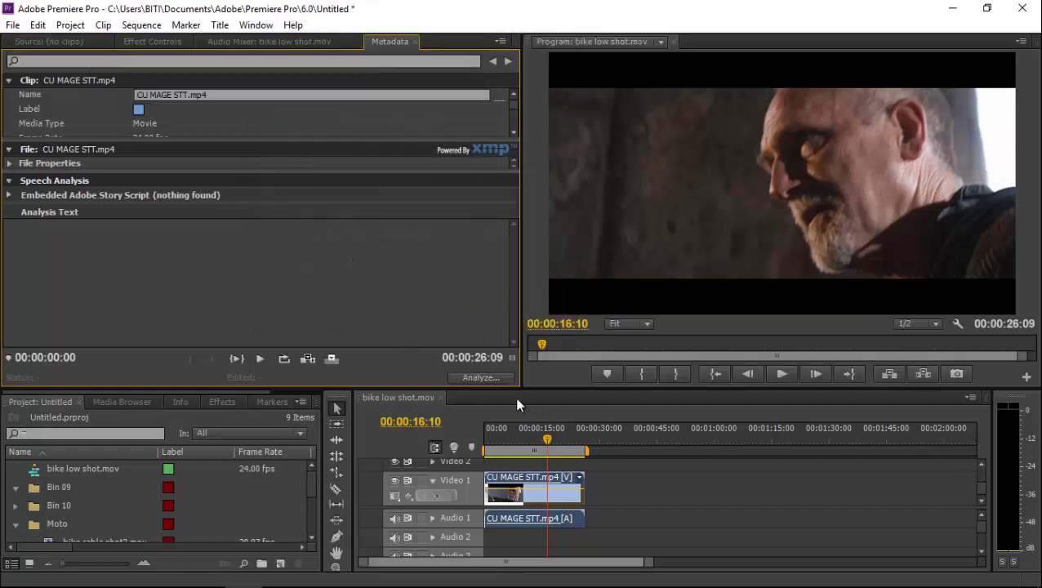
click(479, 378)
click(556, 415)
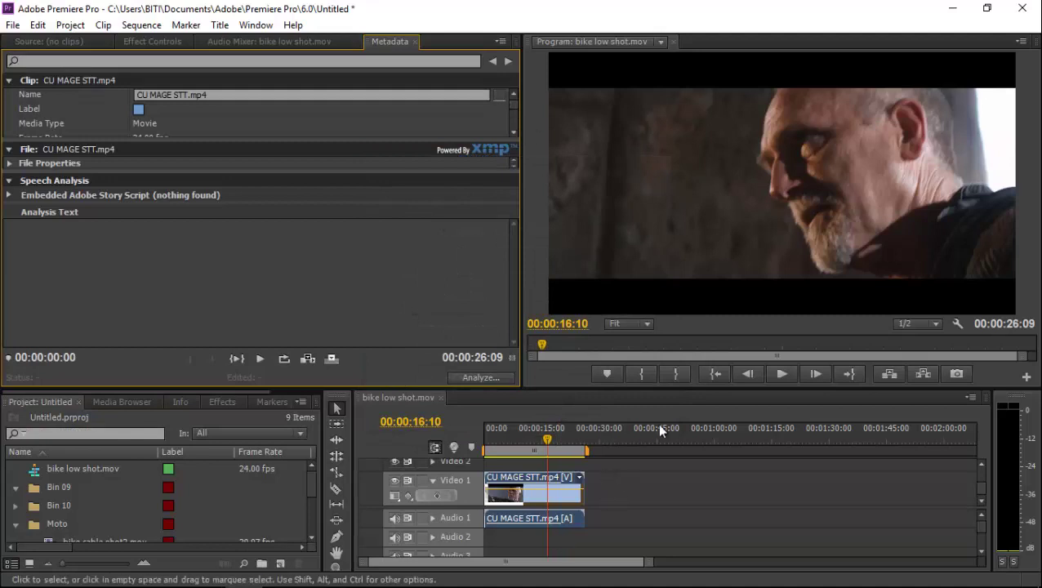
Check the clip's Embedded Adobe Story Script metadata, and play the clip and the sequence from the start
click(9, 197)
click(9, 196)
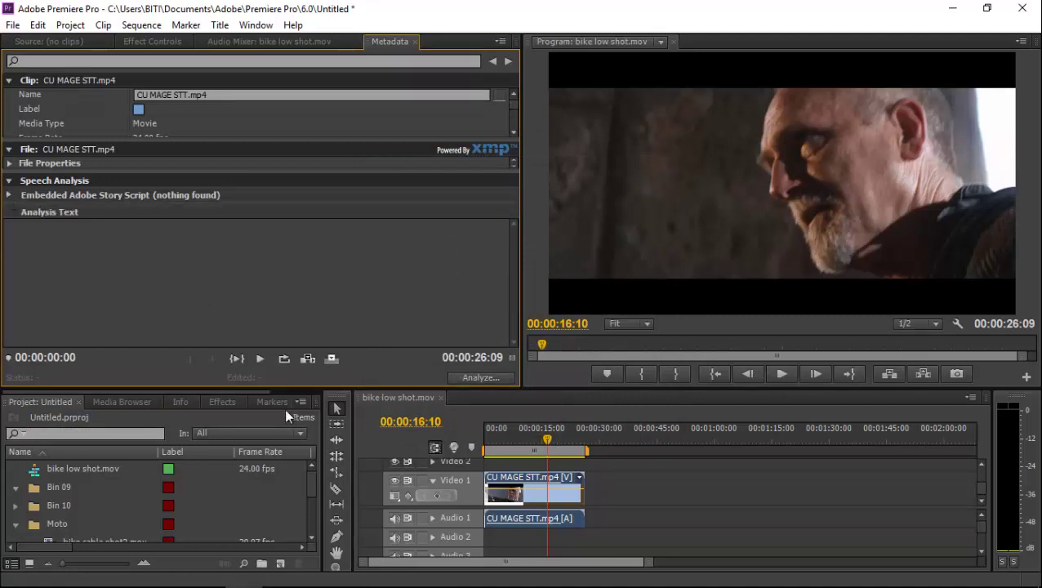
click(260, 359)
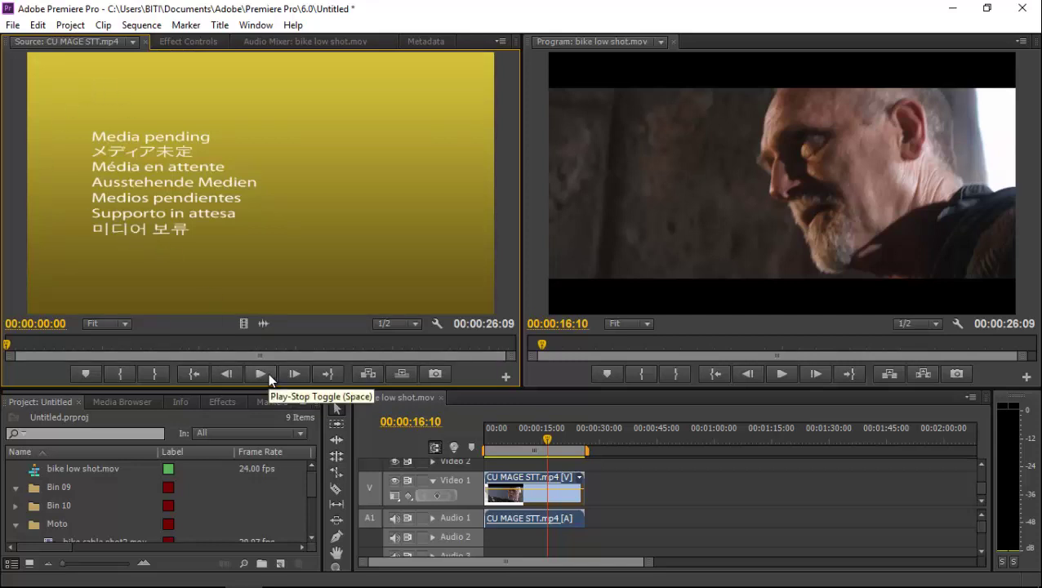
drag(547, 438, 485, 439)
click(786, 384)
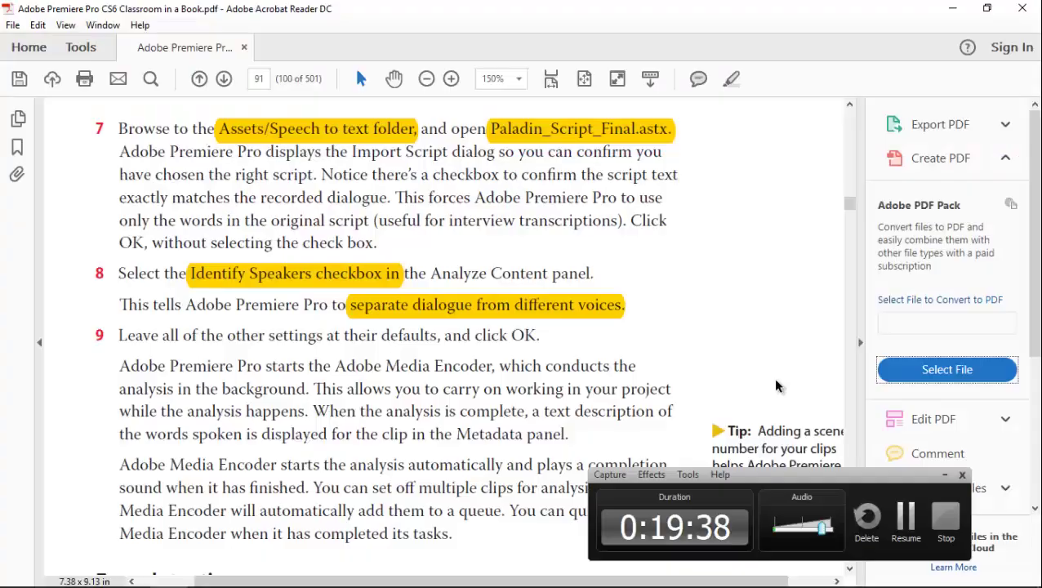
Minimize the PDF, switch to Premiere Pro and try to close its frozen project window
click(952, 8)
click(243, 575)
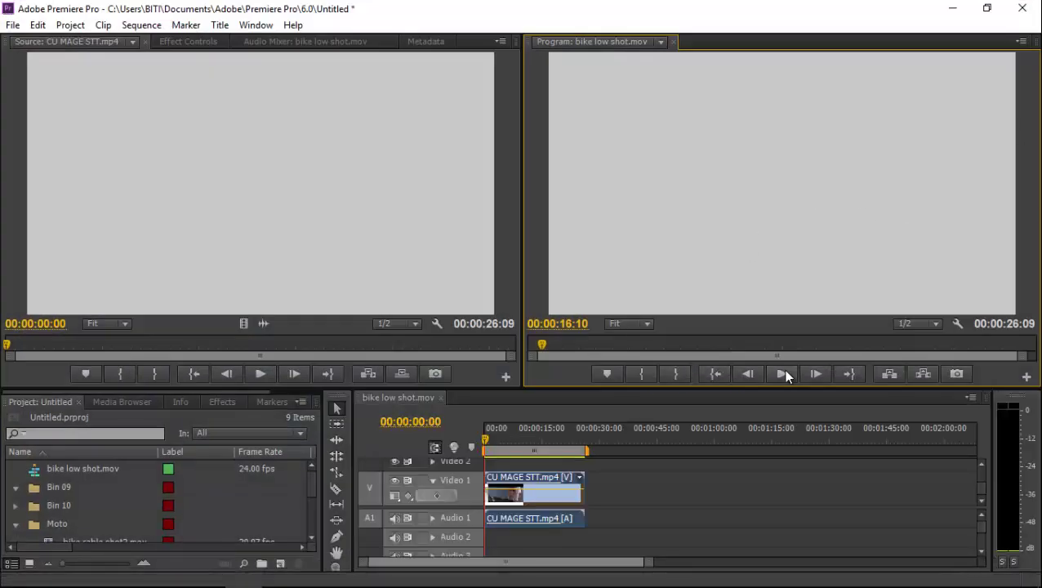
click(1021, 8)
click(532, 311)
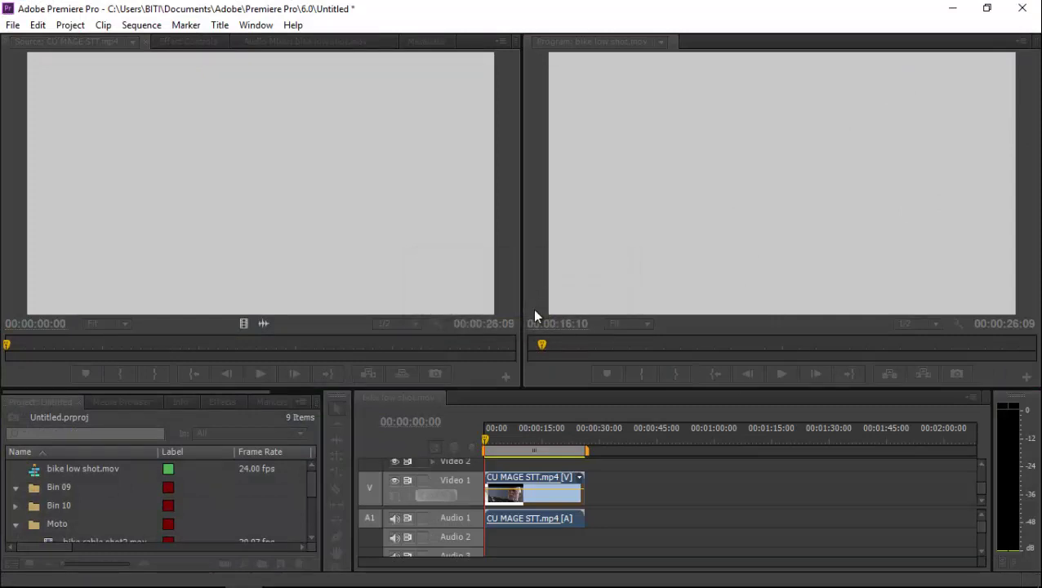
click(1025, 7)
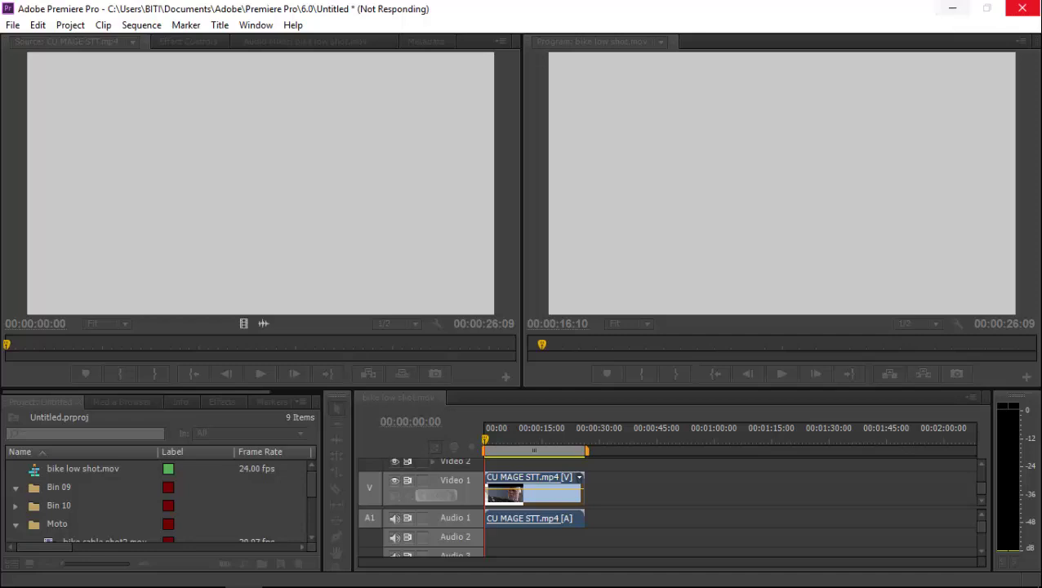
mouse_move(245, 581)
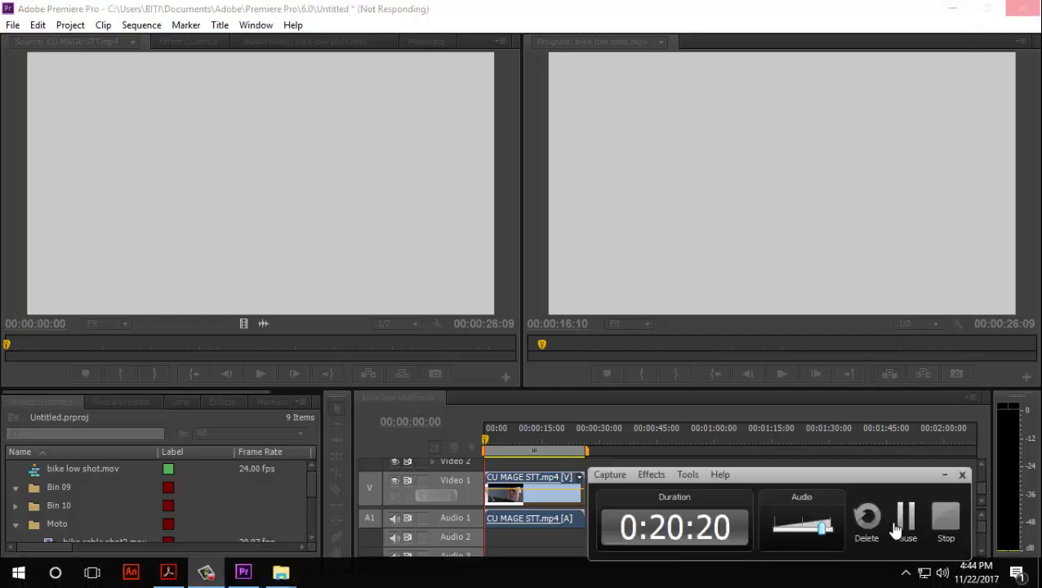
click(904, 516)
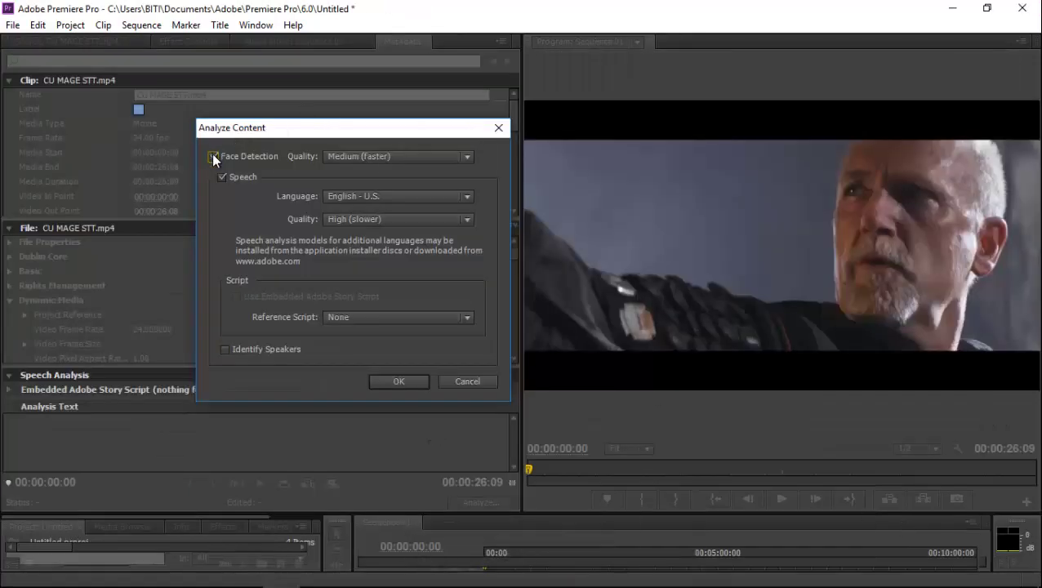
Run content analysis on CU MAGE STT.mp4 with Face Detection and Speech enabled and no reference script
click(214, 157)
click(400, 379)
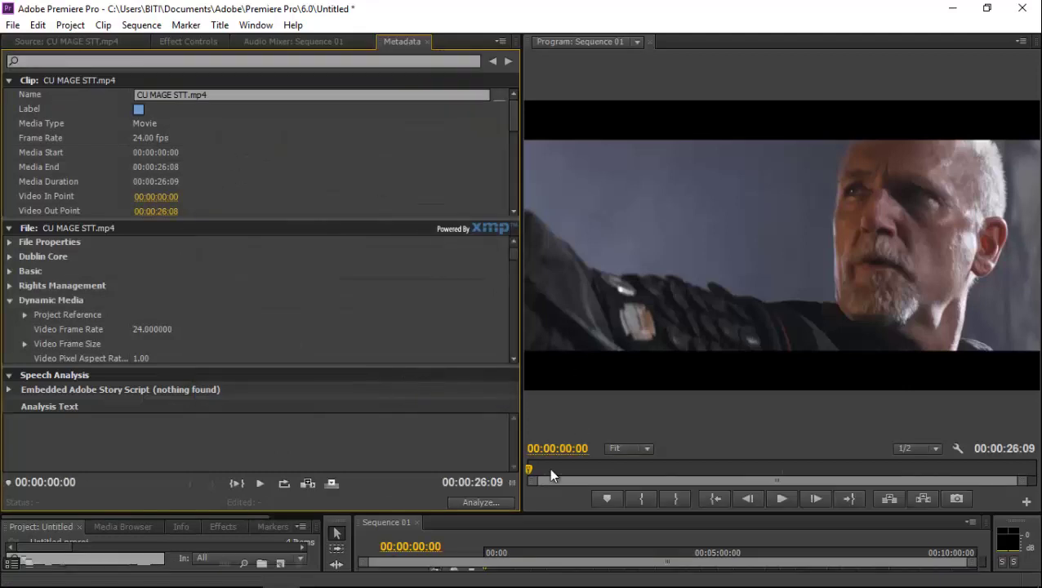
click(481, 502)
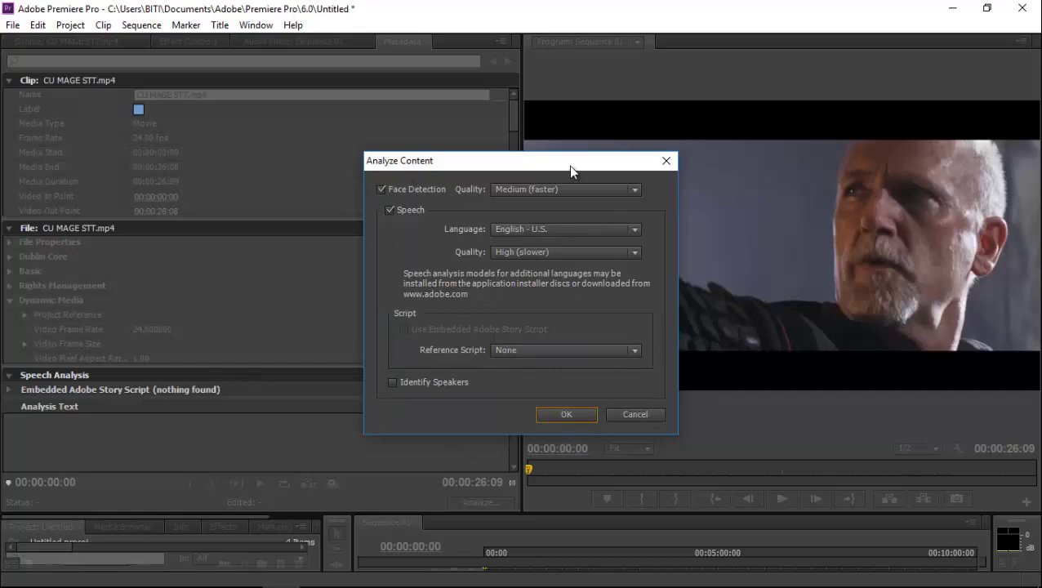
click(666, 161)
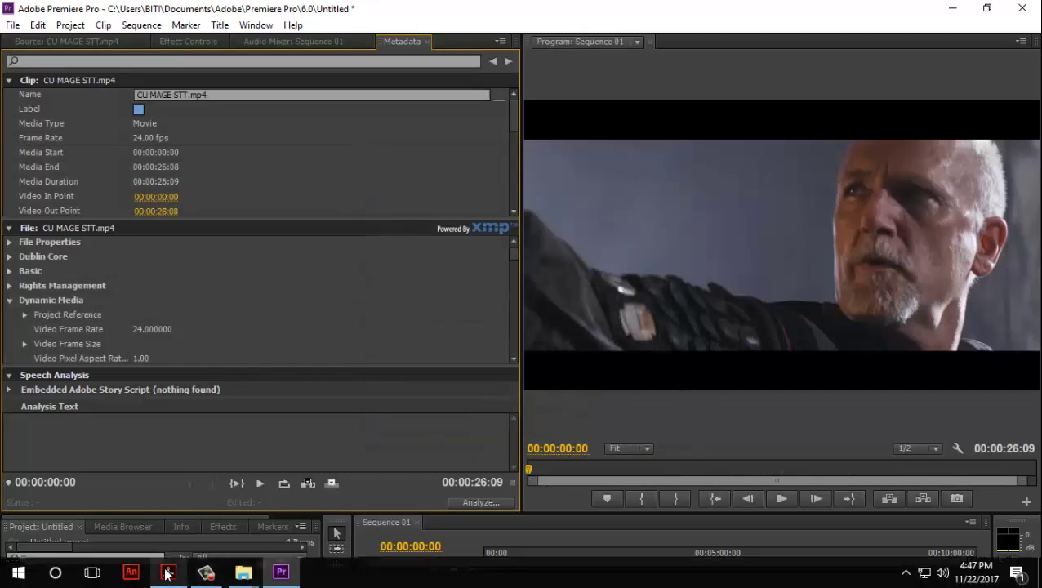
Consult the Face detection section of the PDF in Acrobat Reader and return to Premiere Pro
click(168, 572)
scroll(342, 288, down, 5)
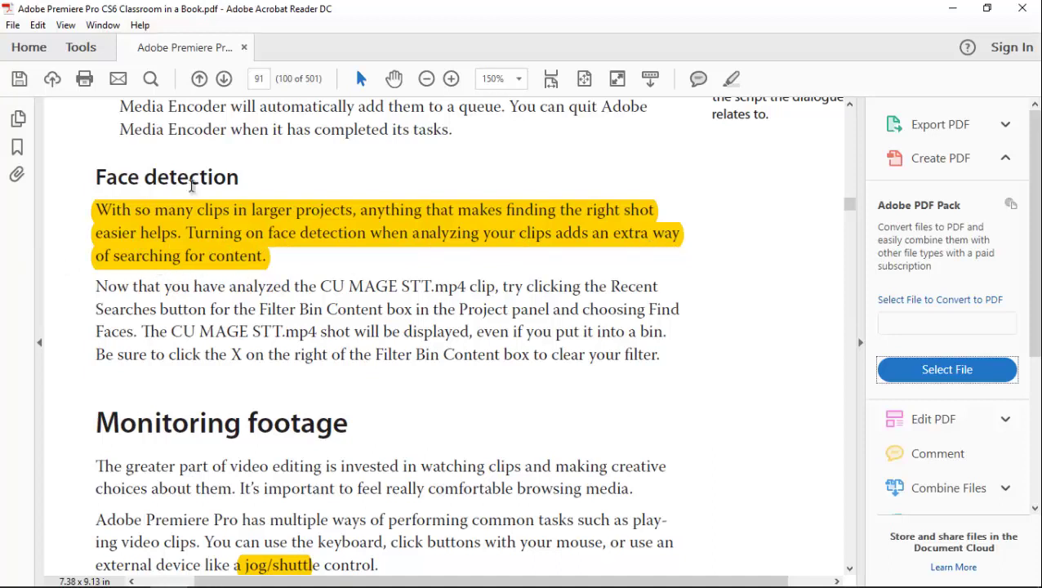
click(281, 572)
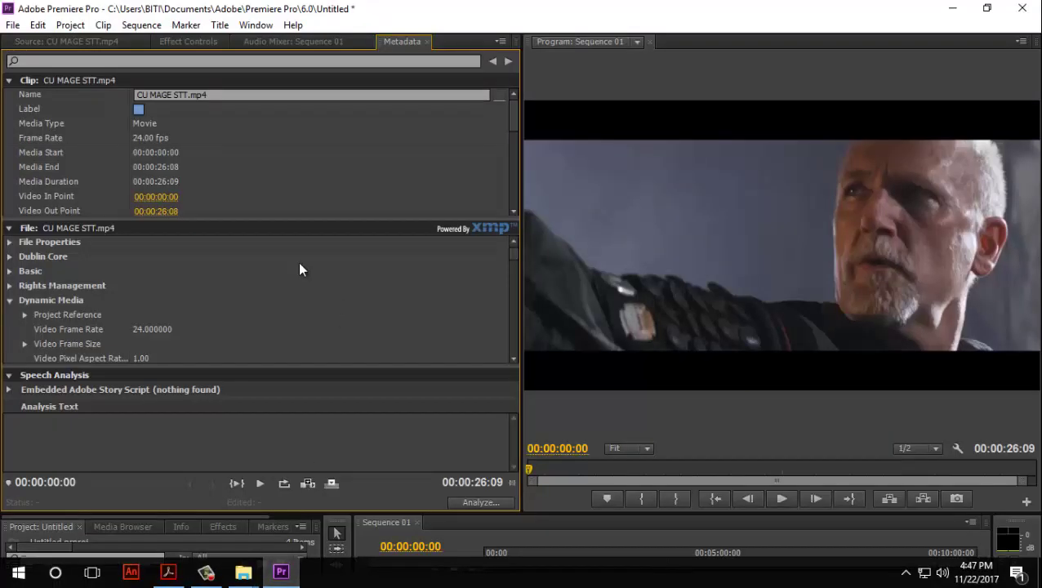
Run content analysis on CU MAGE STT.mp4 again with Face Detection and Speech enabled, and display the clip in the Source monitor
click(470, 502)
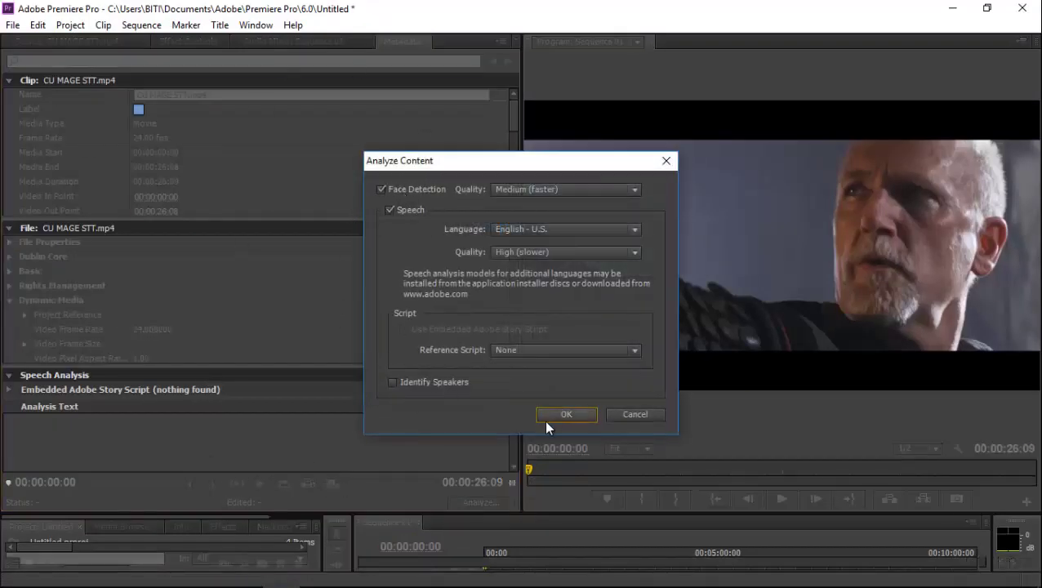
click(587, 414)
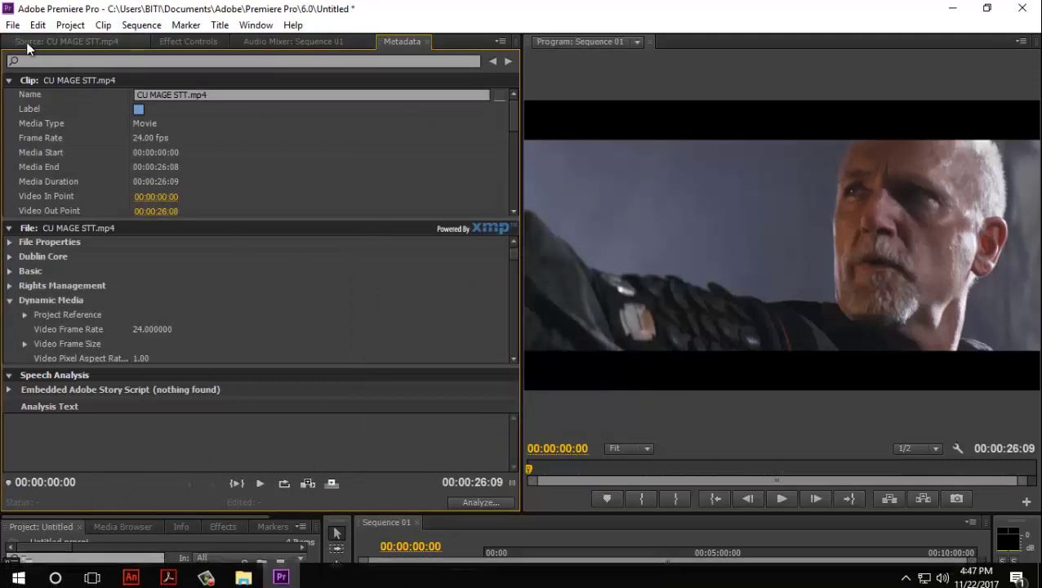
click(66, 41)
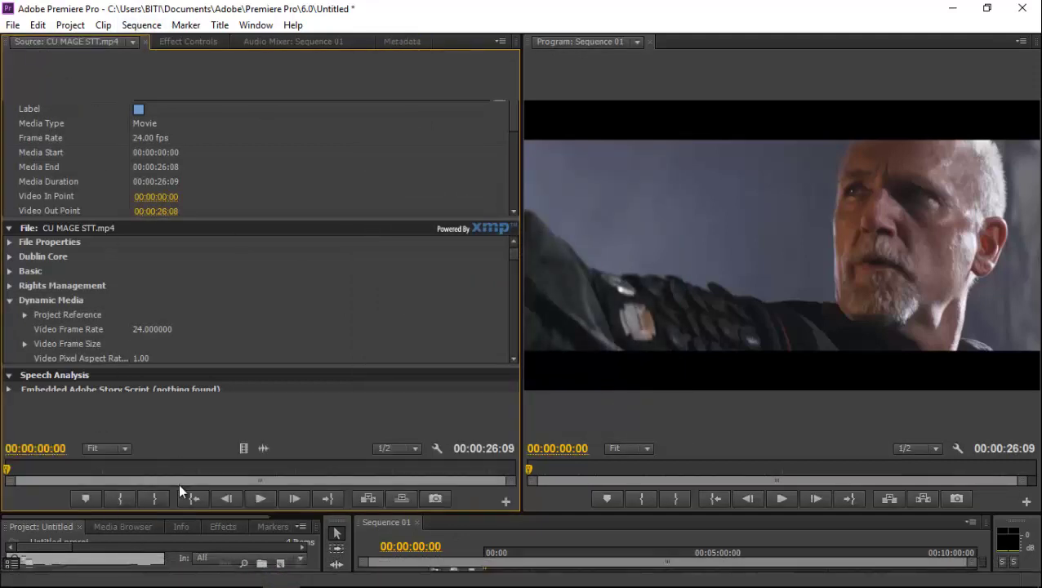
Enlarge the Project panel in height and width and filter its contents with the Find Faces search
drag(181, 515, 221, 117)
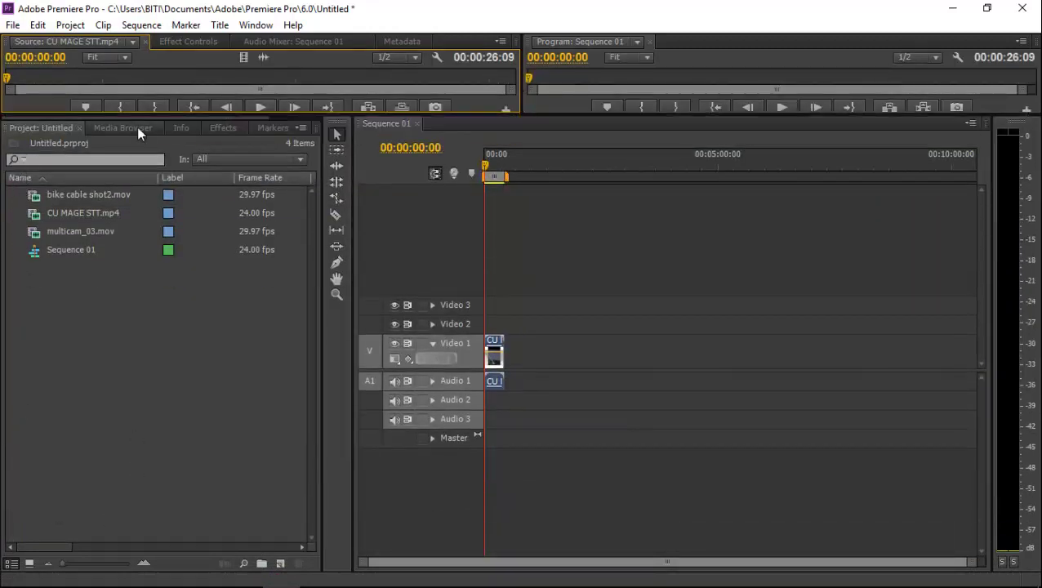
click(23, 160)
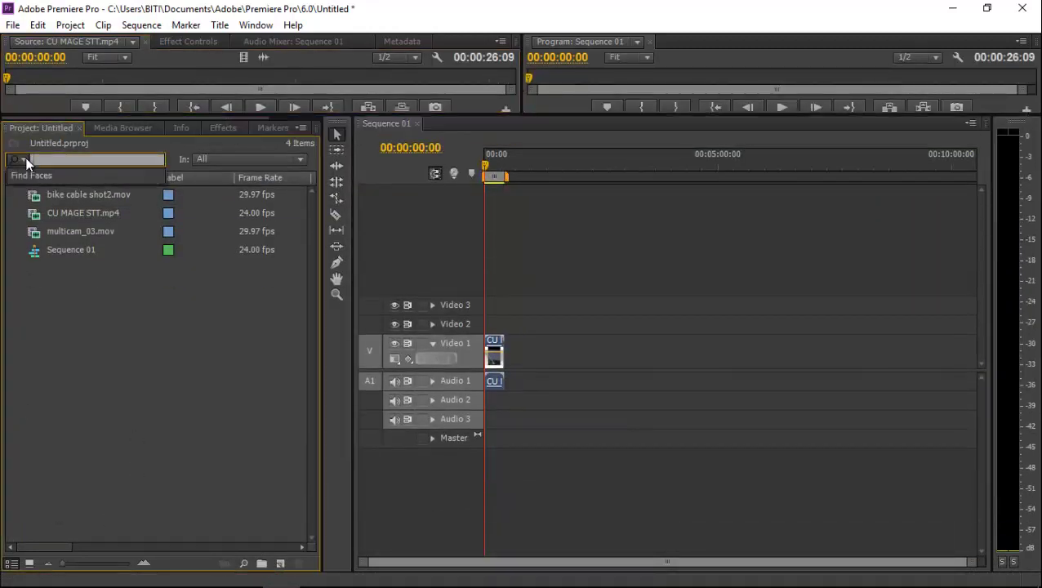
click(33, 174)
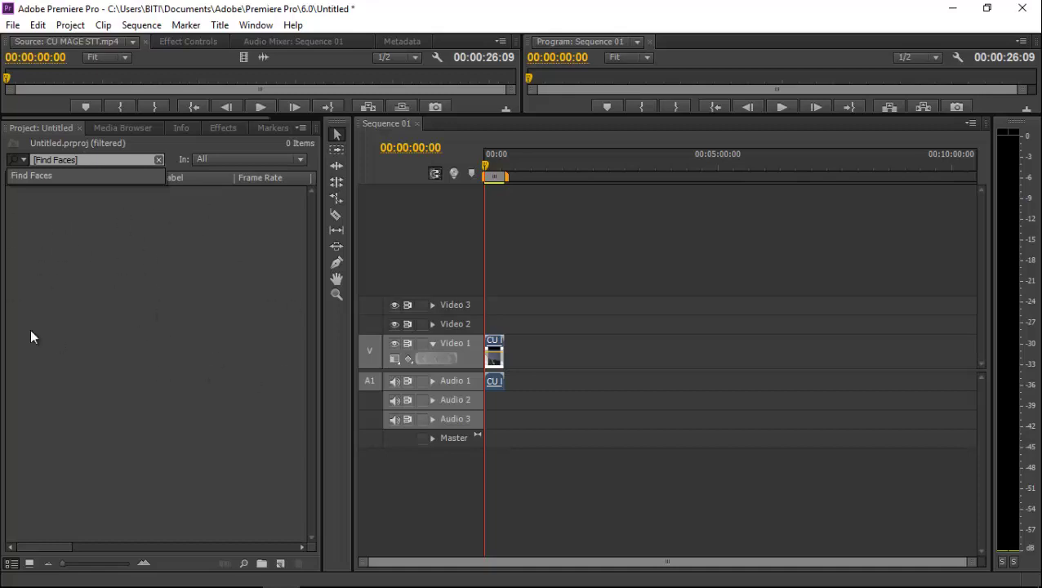
click(42, 177)
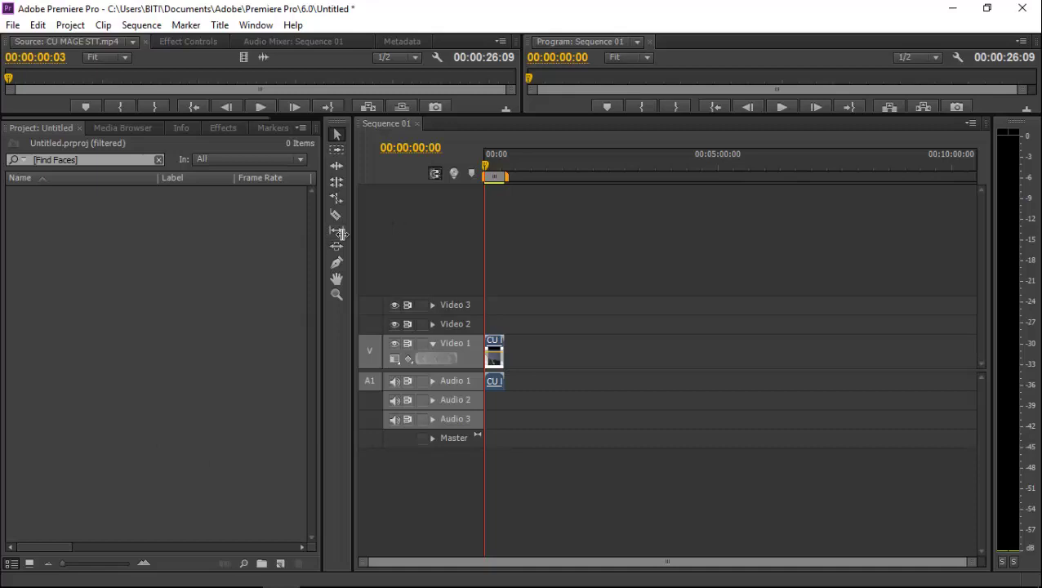
drag(323, 241, 406, 240)
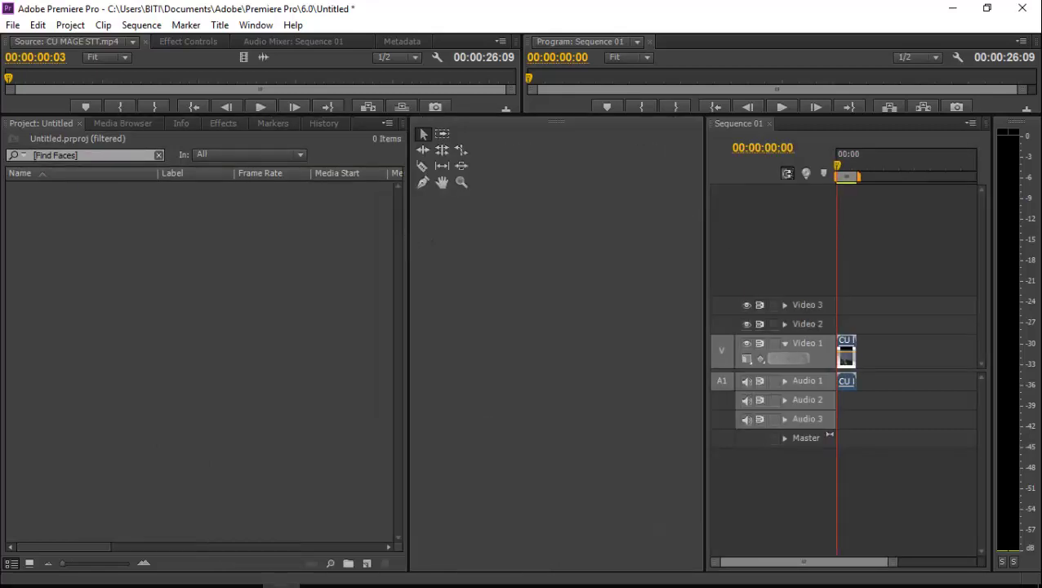
Minimize Premiere Pro and the PDF, launch Google Chrome from the desktop and switch back to Premiere Pro
click(951, 8)
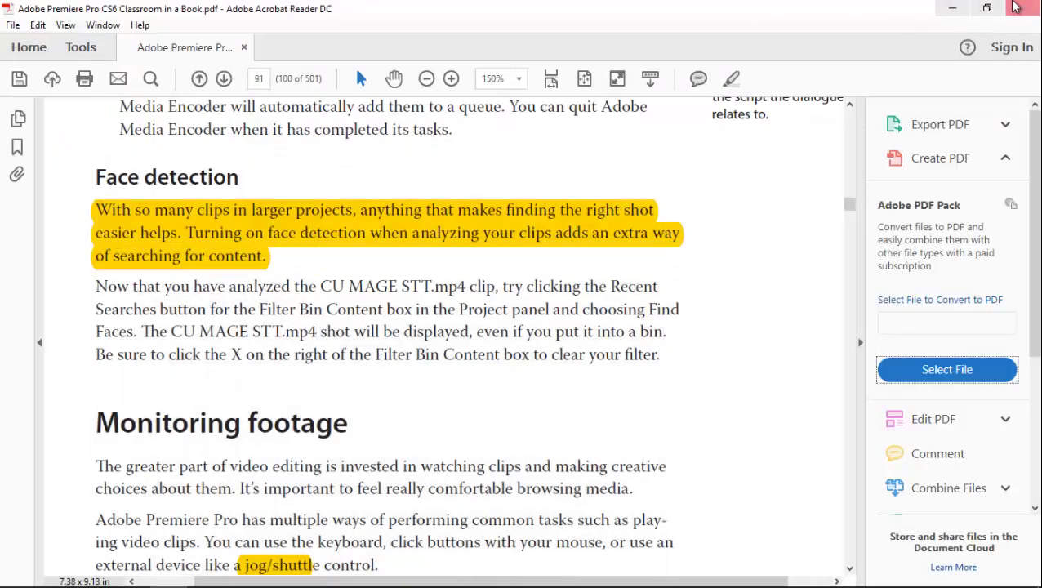
click(952, 8)
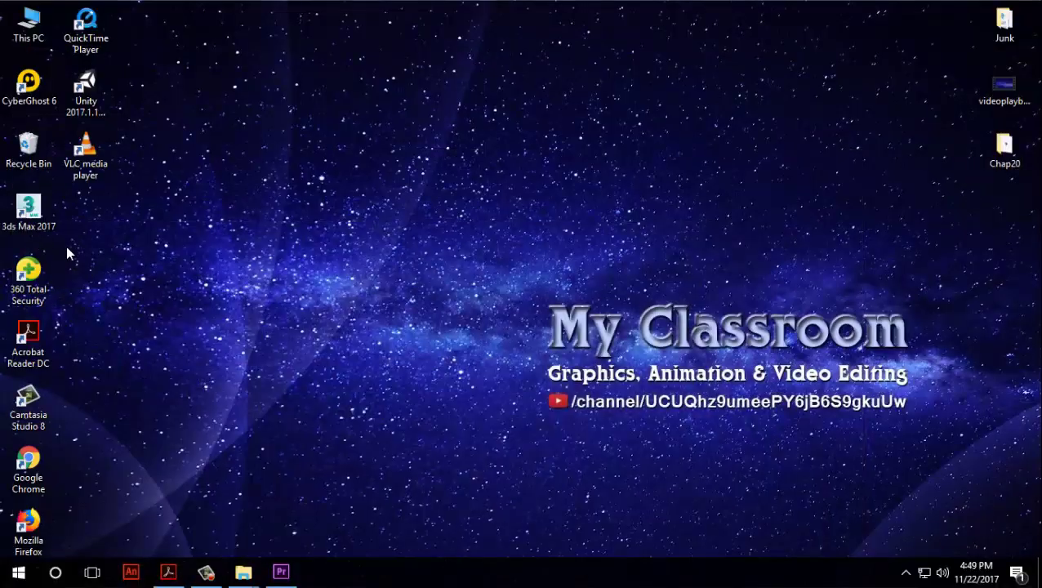
double_click(41, 462)
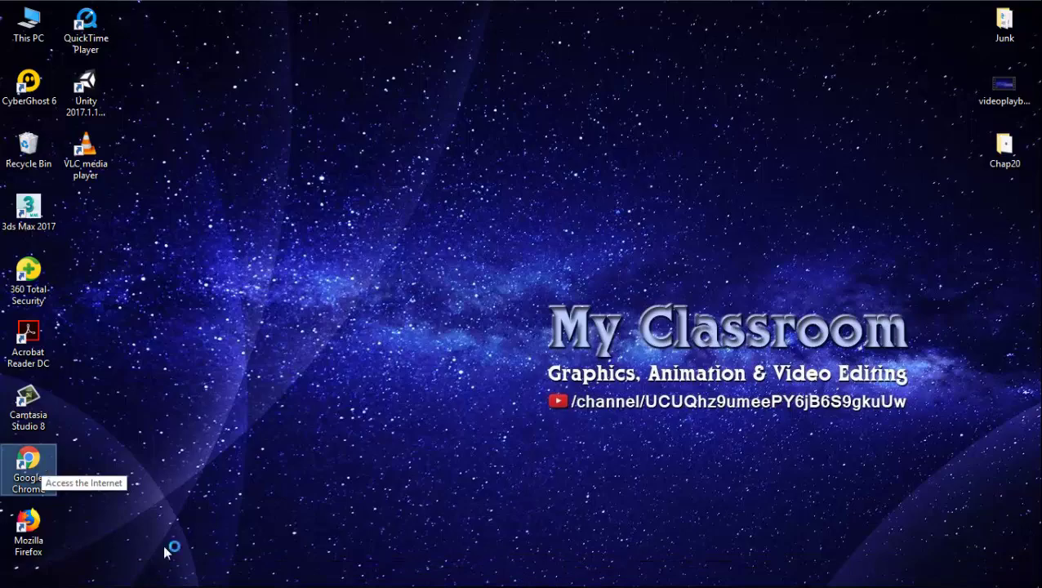
click(281, 579)
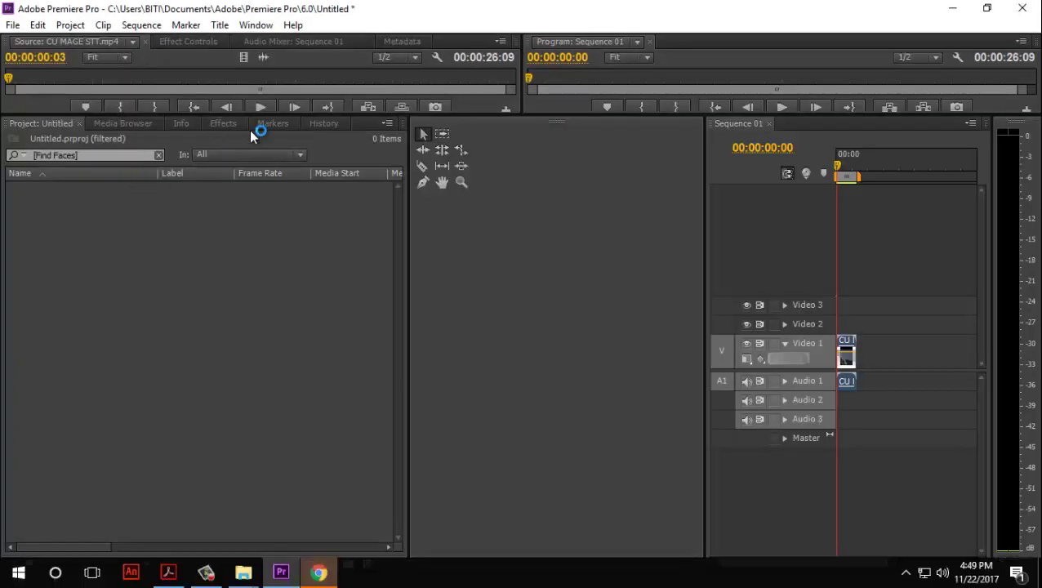
View the Project panel's Metadata Display settings and close them without making changes
click(387, 123)
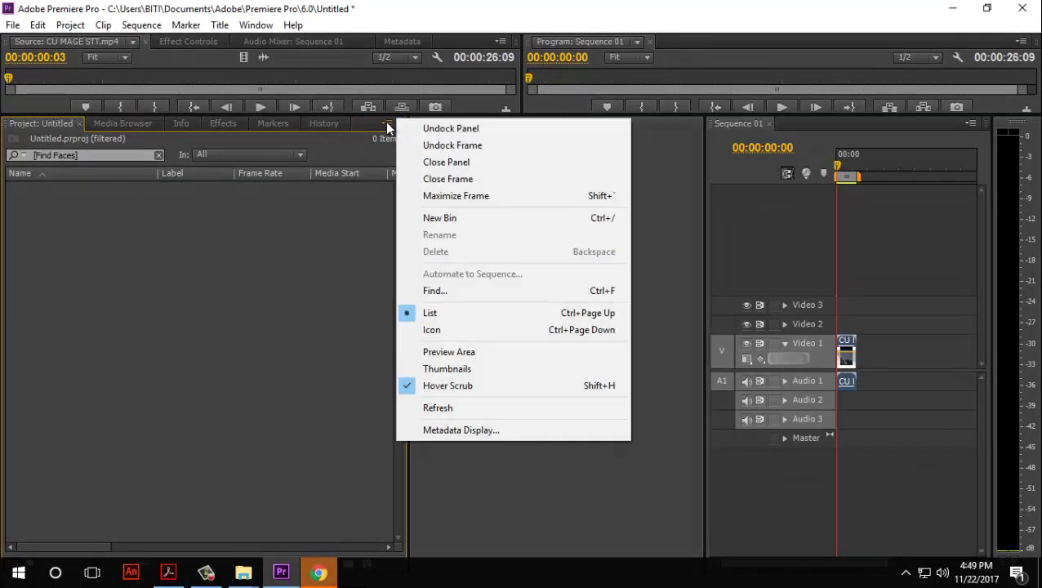
click(465, 430)
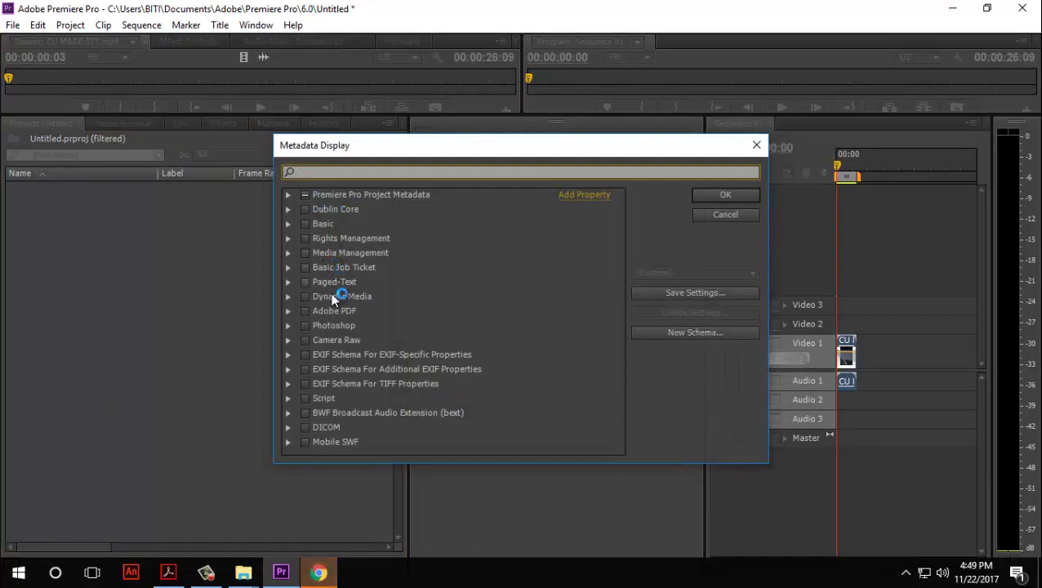
click(756, 147)
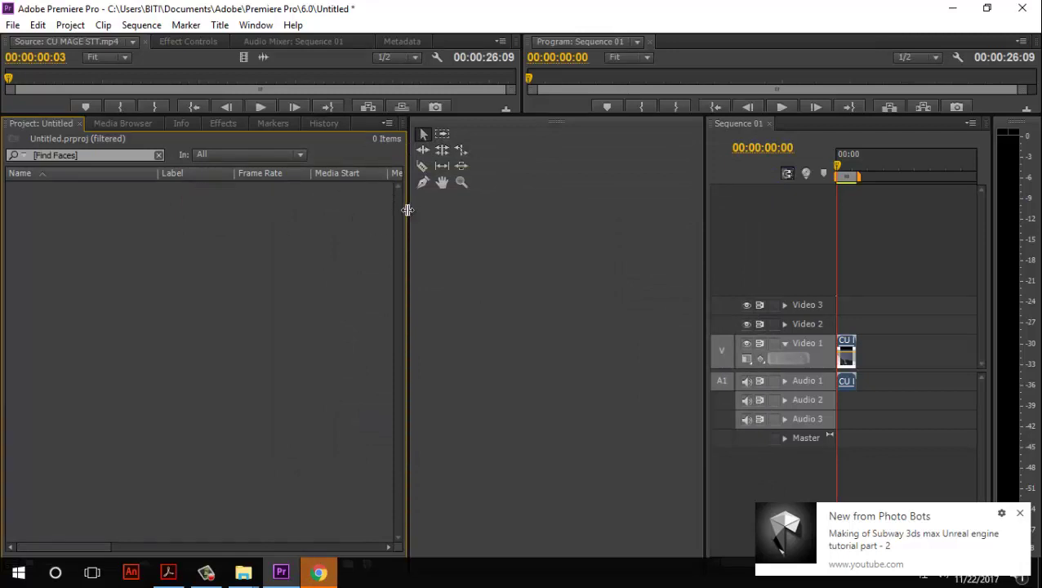
Widen the Project panel up to the Media Duration column and check the options offered for its headers and empty area
drag(407, 211, 538, 221)
right_click(508, 171)
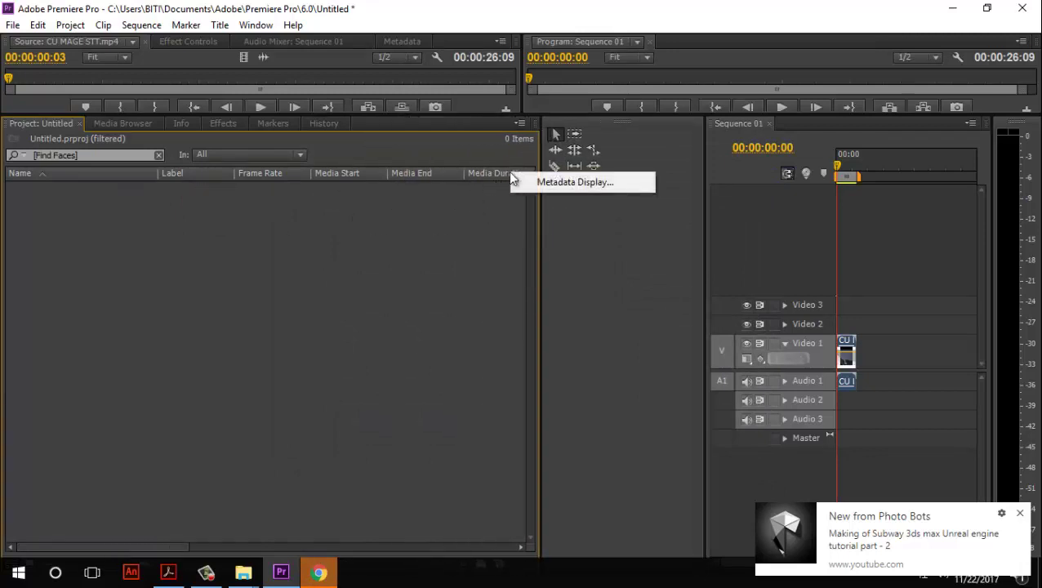
click(491, 142)
right_click(492, 143)
click(467, 228)
right_click(467, 229)
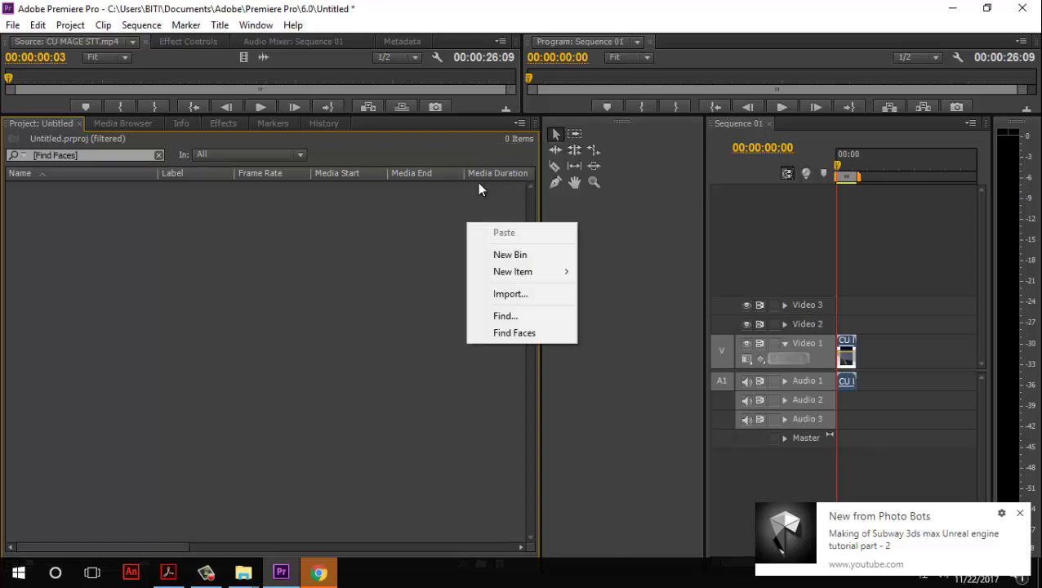
Hide the Label column from the Project panel by disabling it under Premiere Pro Project Metadata in the Metadata Display settings
right_click(482, 171)
click(556, 178)
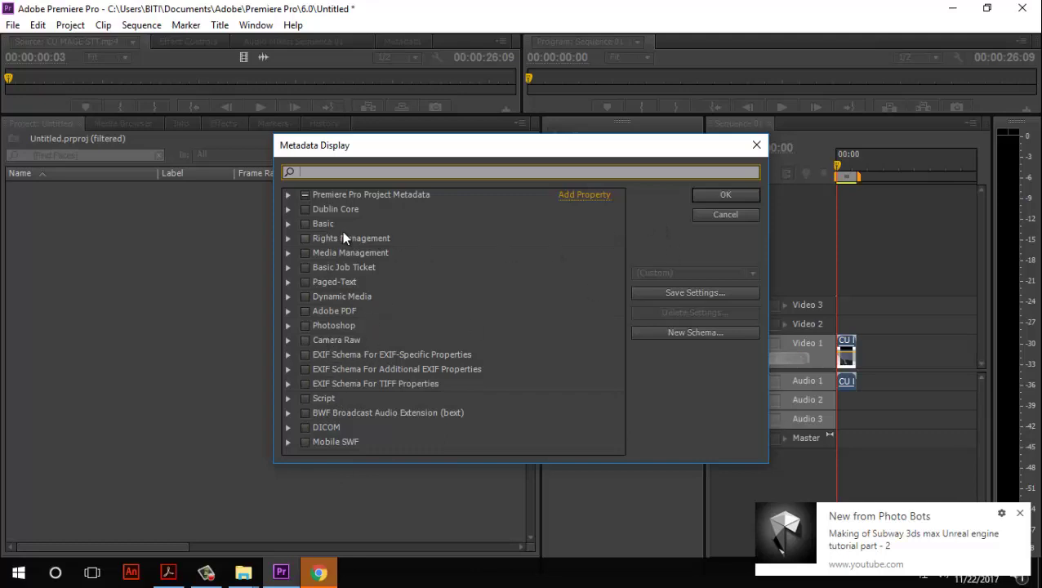
click(289, 208)
click(289, 208)
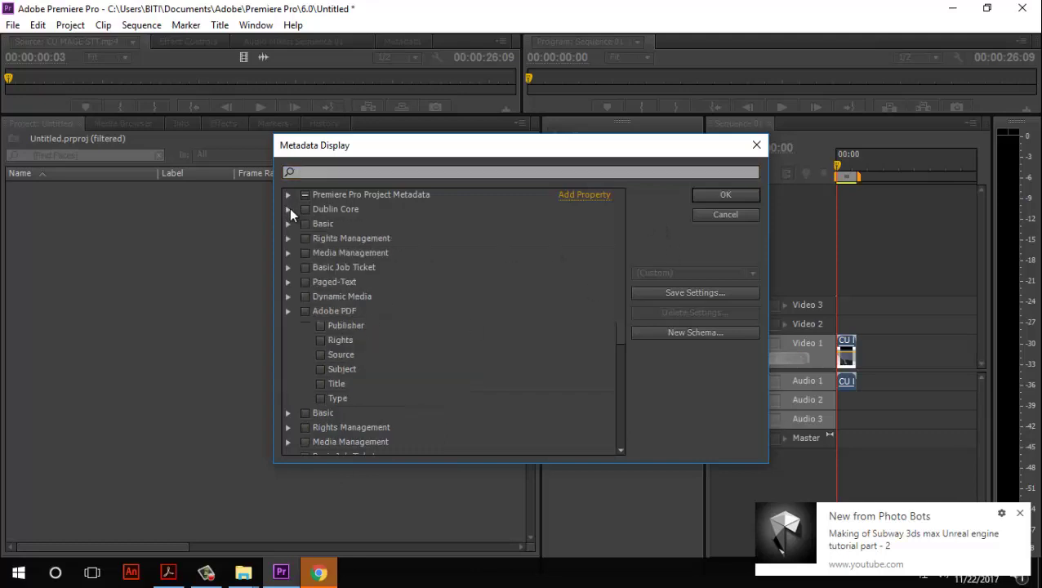
click(288, 195)
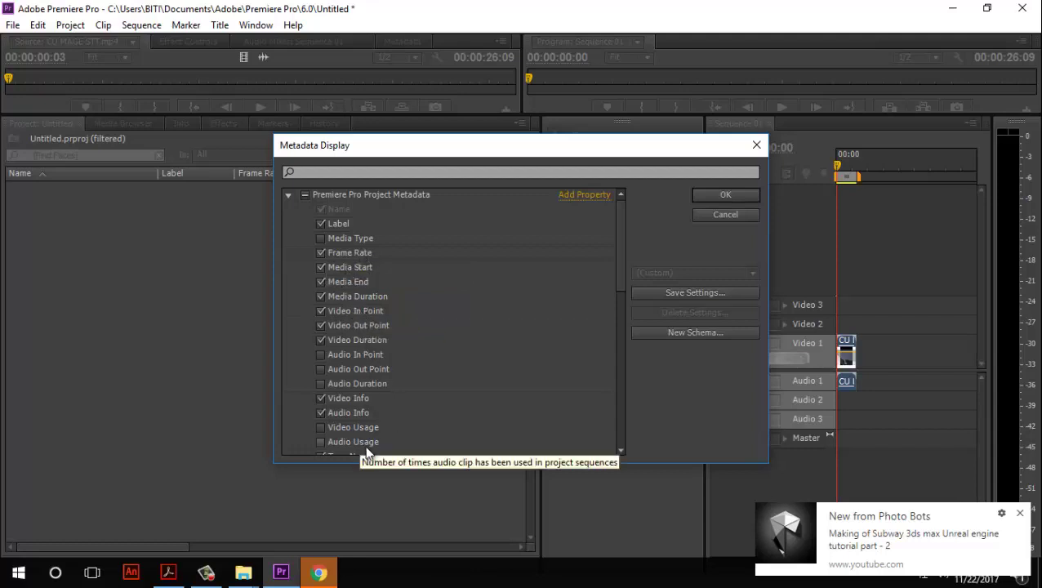
scroll(408, 423, down, 5)
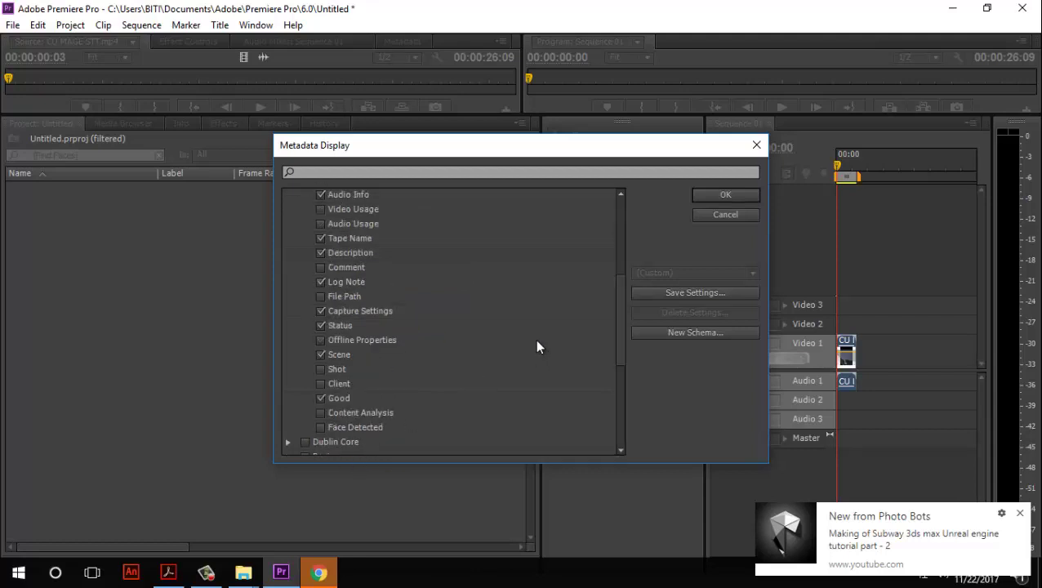
click(331, 386)
scroll(346, 372, up, 5)
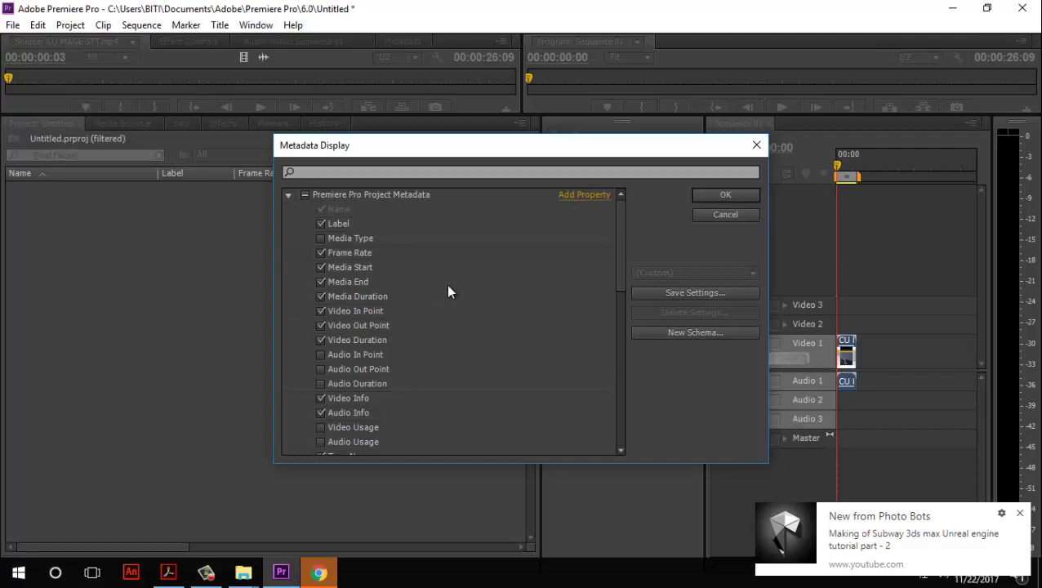
scroll(339, 336, down, 2)
scroll(343, 245, up, 2)
click(322, 223)
click(743, 198)
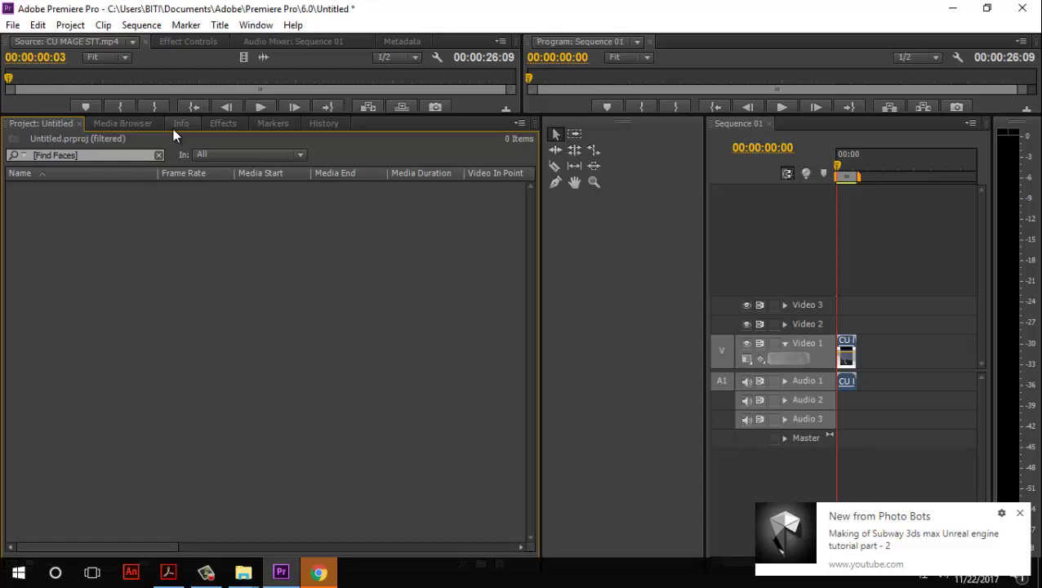
Reopen the Metadata Display settings and expand the Premiere Pro Project Metadata properties
right_click(176, 173)
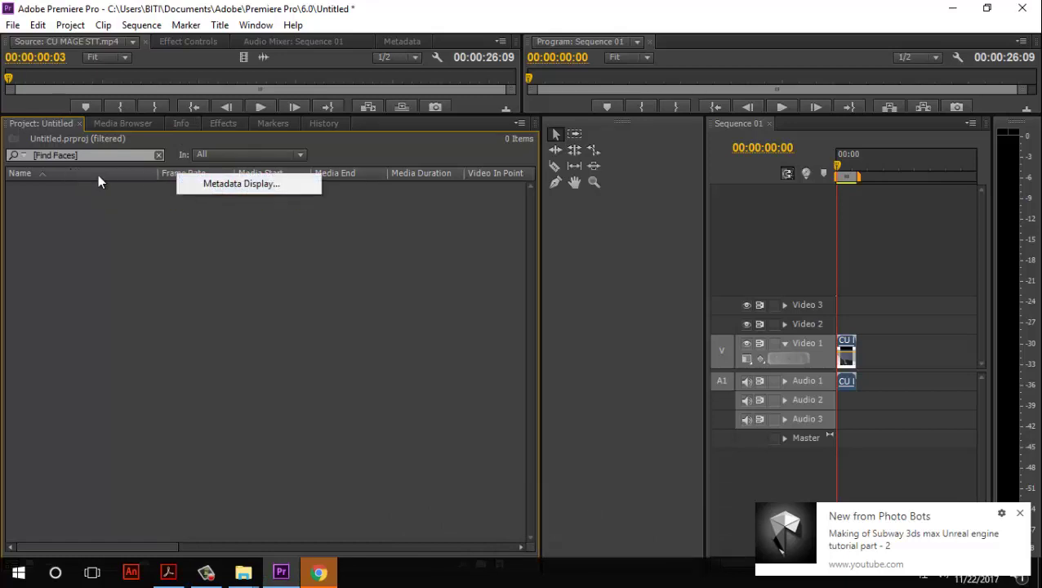
click(225, 184)
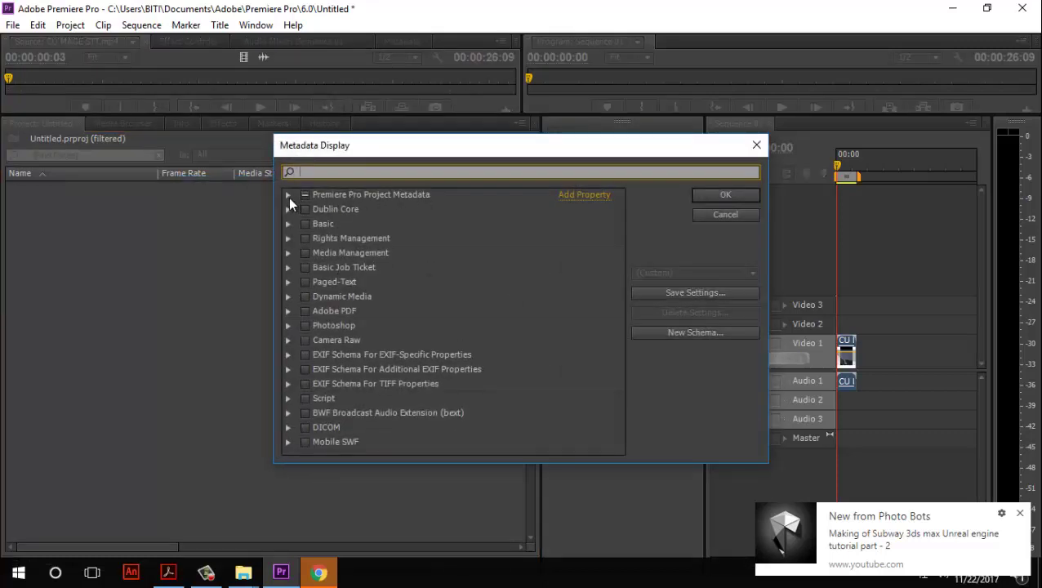
click(288, 196)
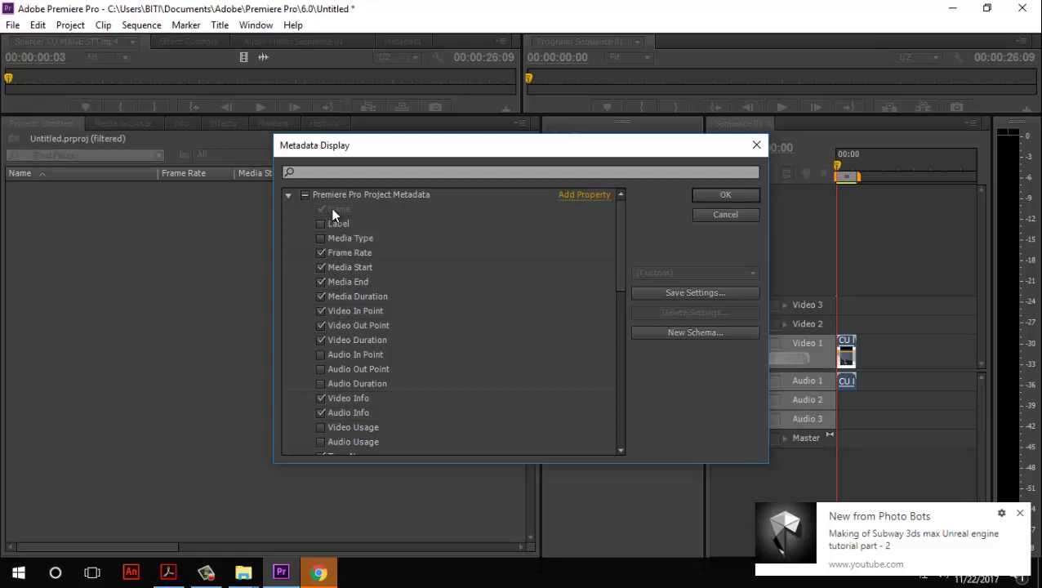
Minimize Chrome, consult the PDF's Face detection section, return to Premiere Pro and close the Metadata Display settings without changes
click(168, 572)
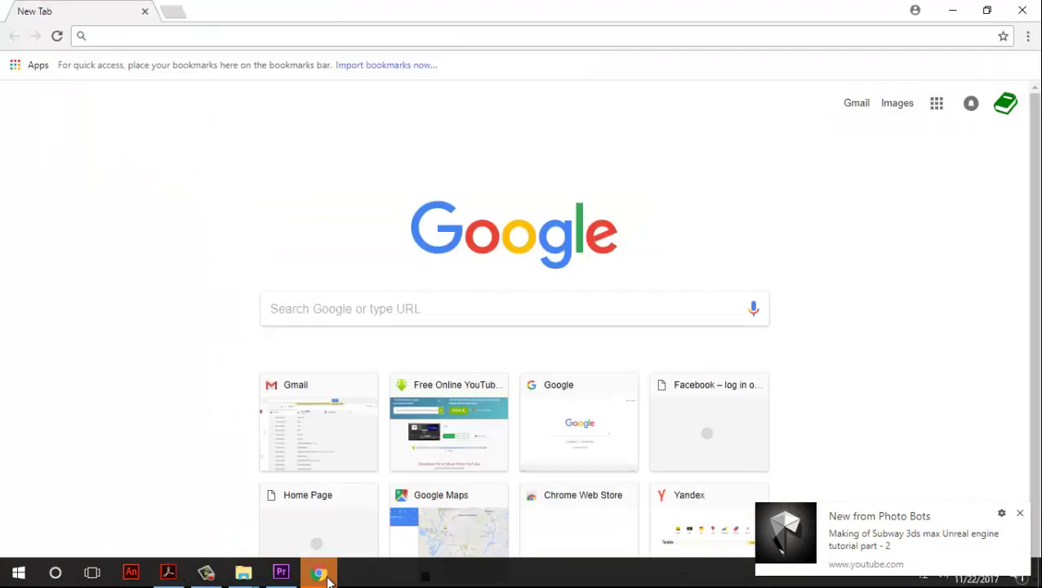
click(325, 574)
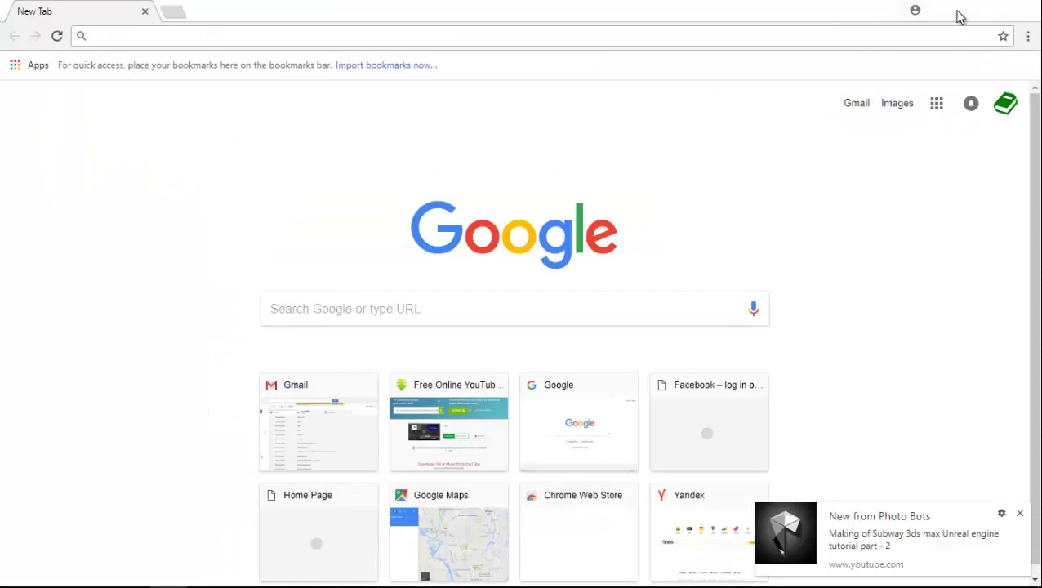
click(953, 11)
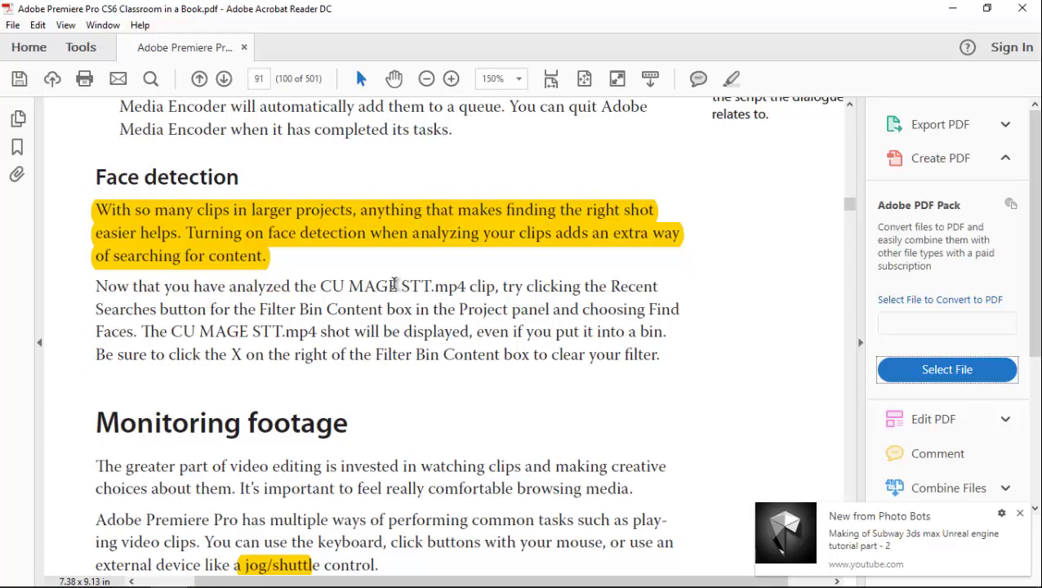
click(952, 8)
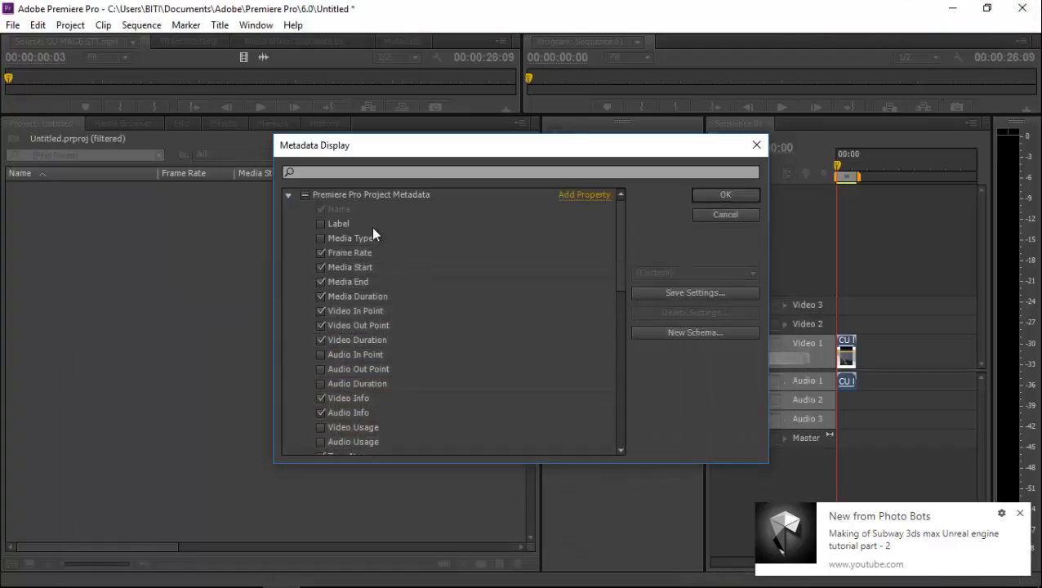
drag(693, 155, 640, 217)
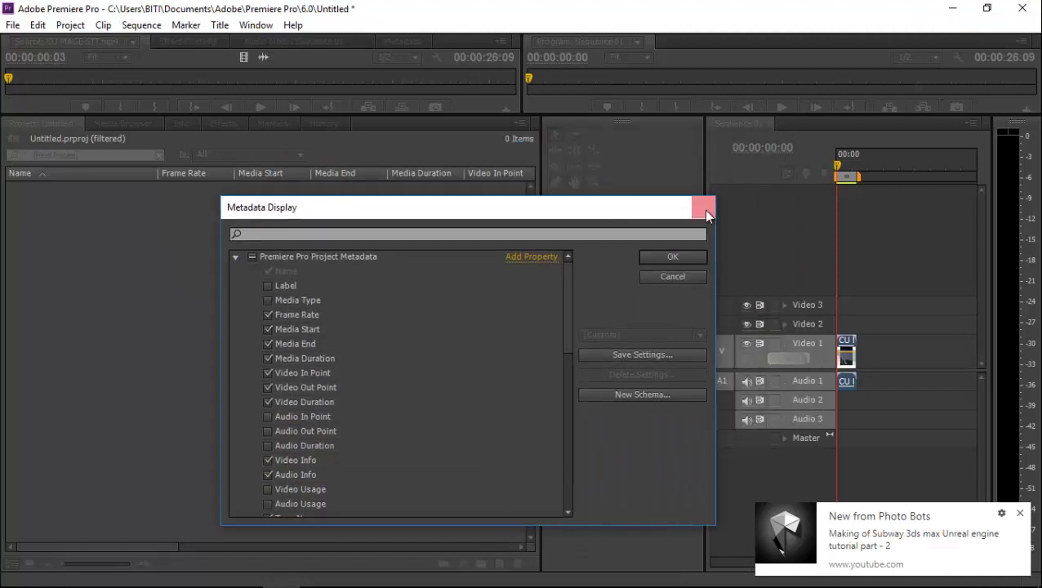
click(703, 207)
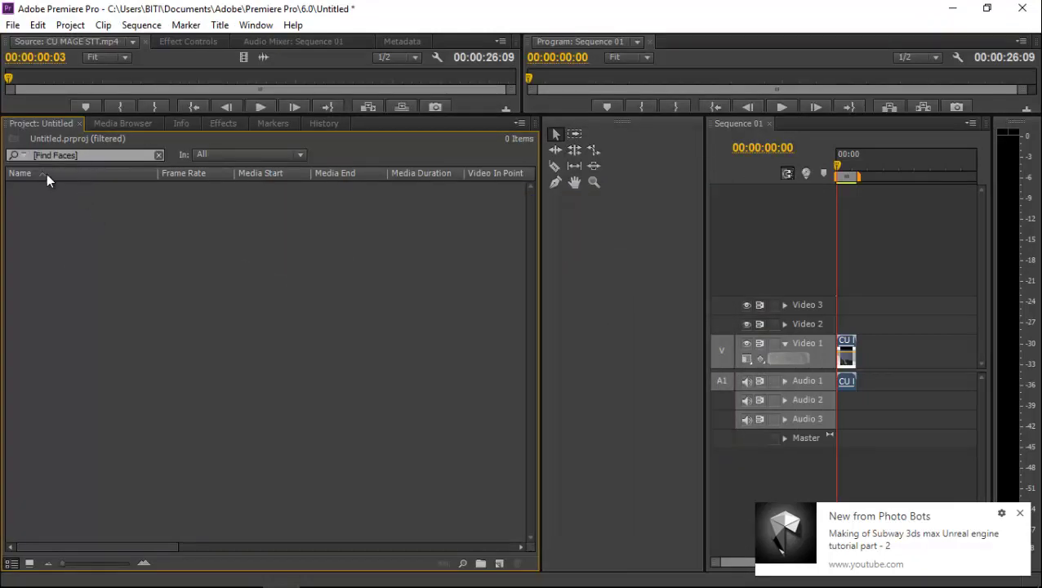
Clear the Project panel's filter and reapply the Find Faces search
click(159, 155)
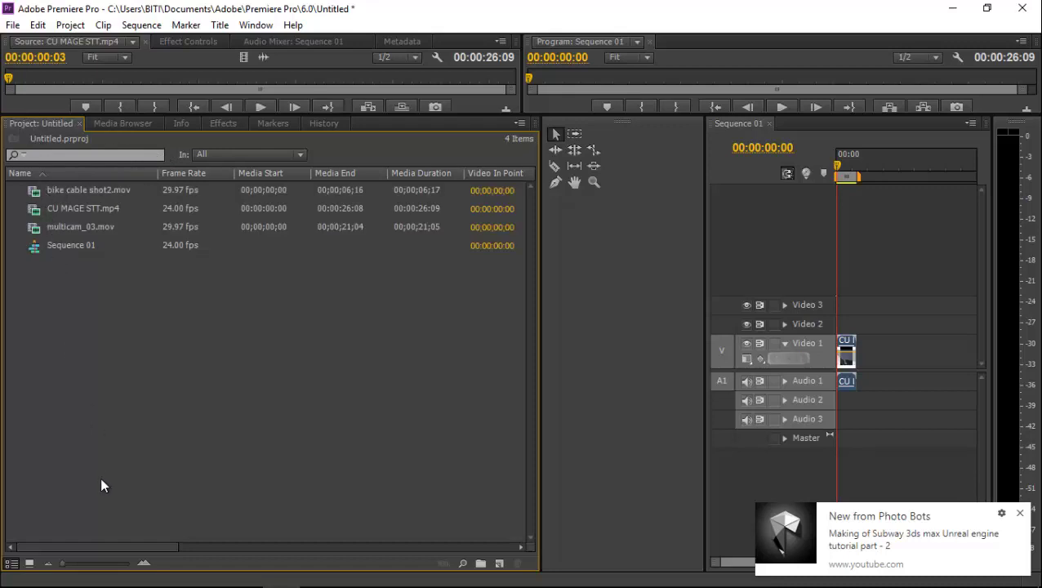
click(25, 154)
click(32, 164)
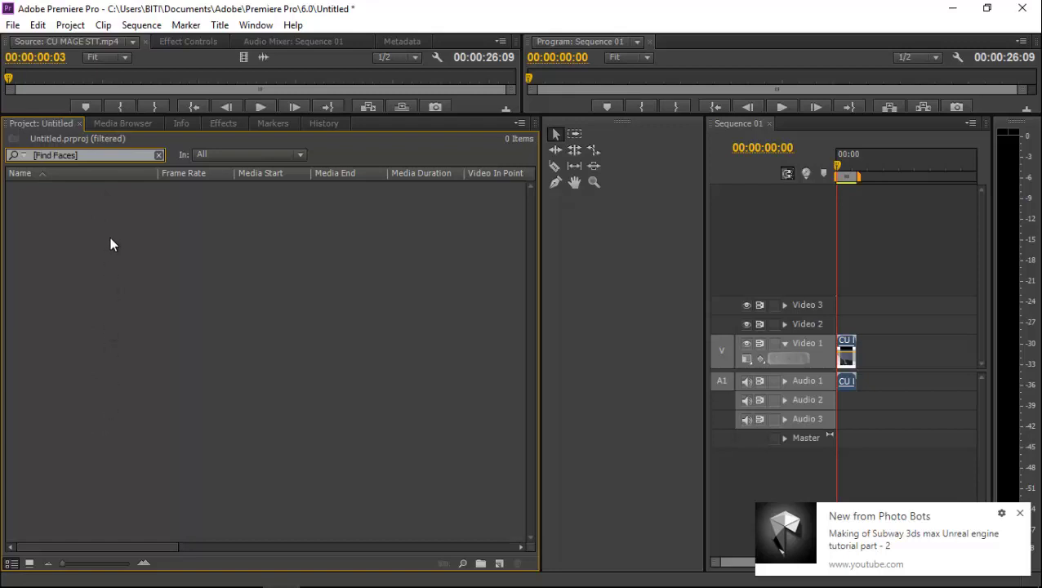
Open the Project panel's Find dialog to view its search options, close it without searching and dismiss the YouTube notification
click(462, 564)
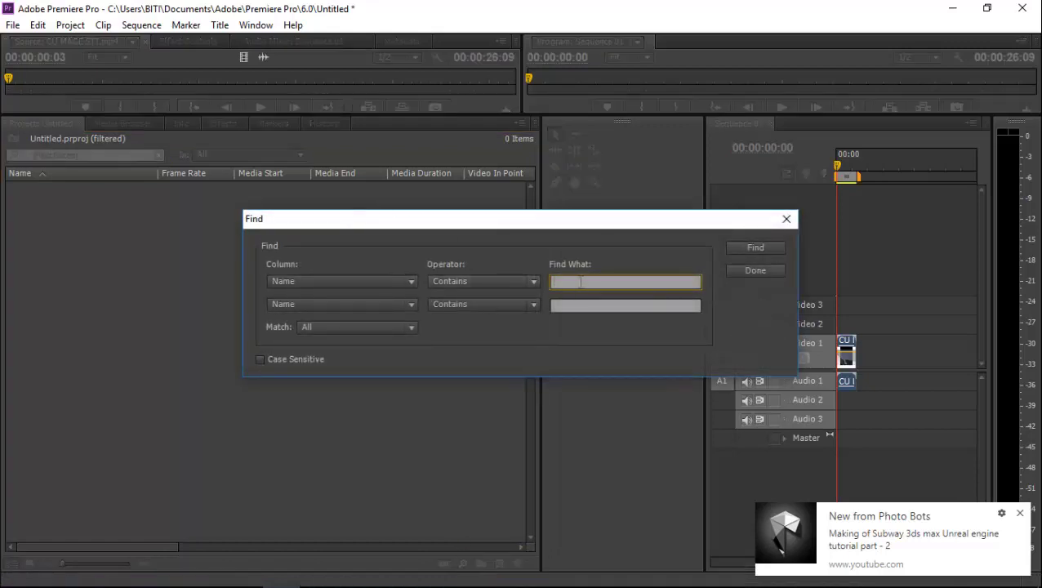
click(786, 219)
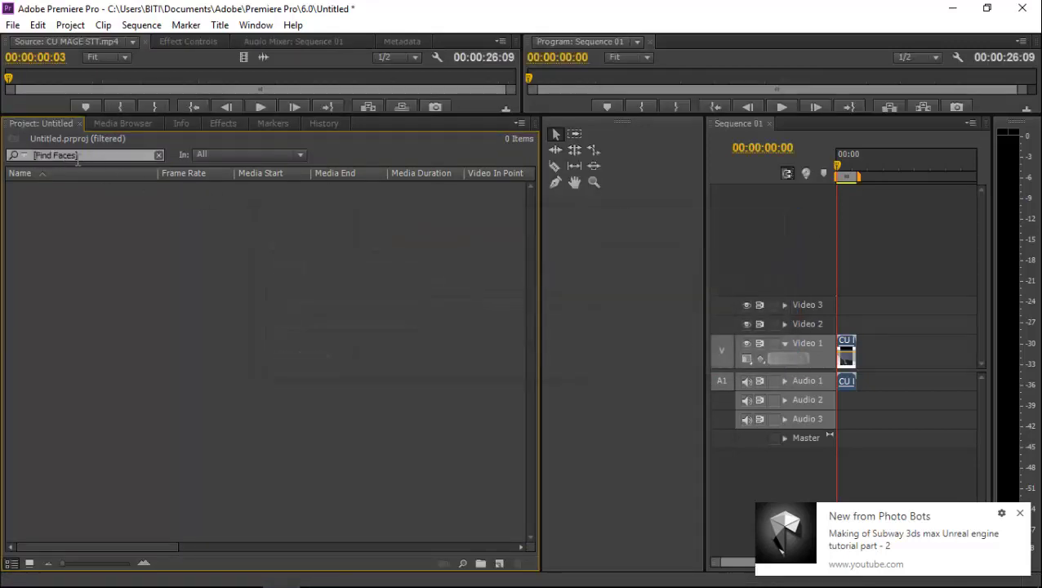
click(1019, 513)
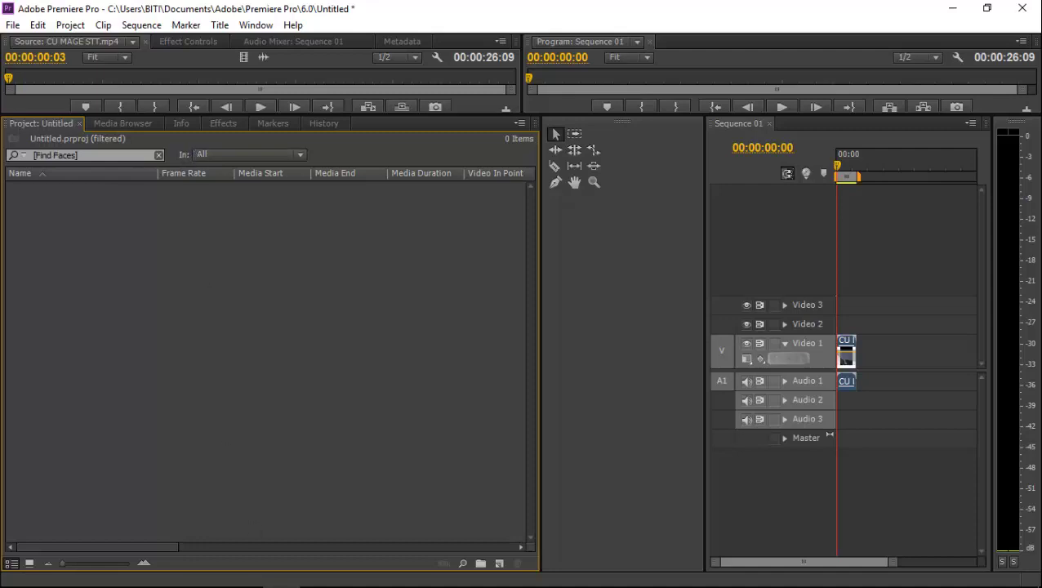
mouse_move(270, 571)
mouse_move(196, 576)
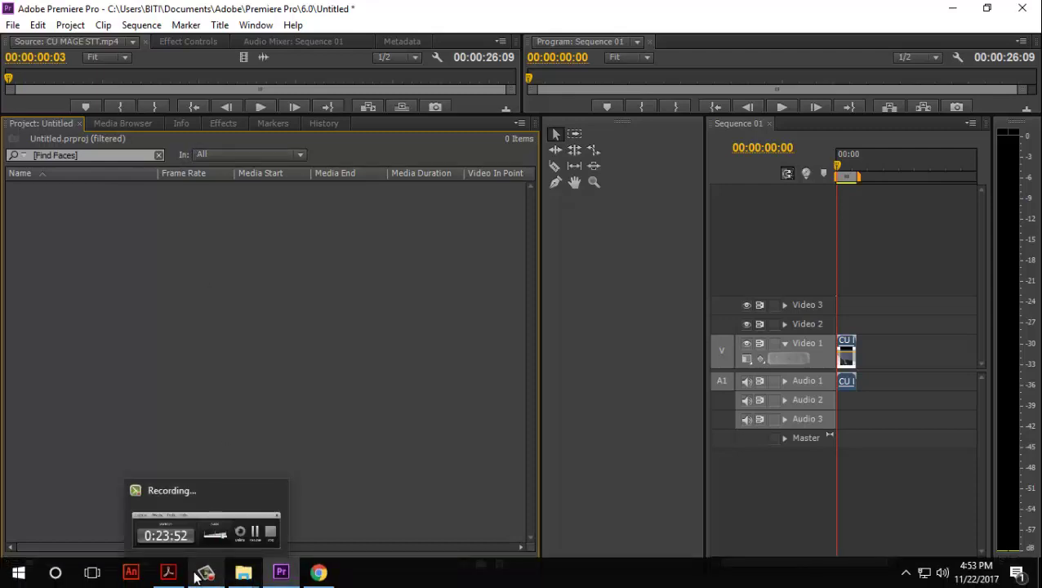
mouse_move(184, 506)
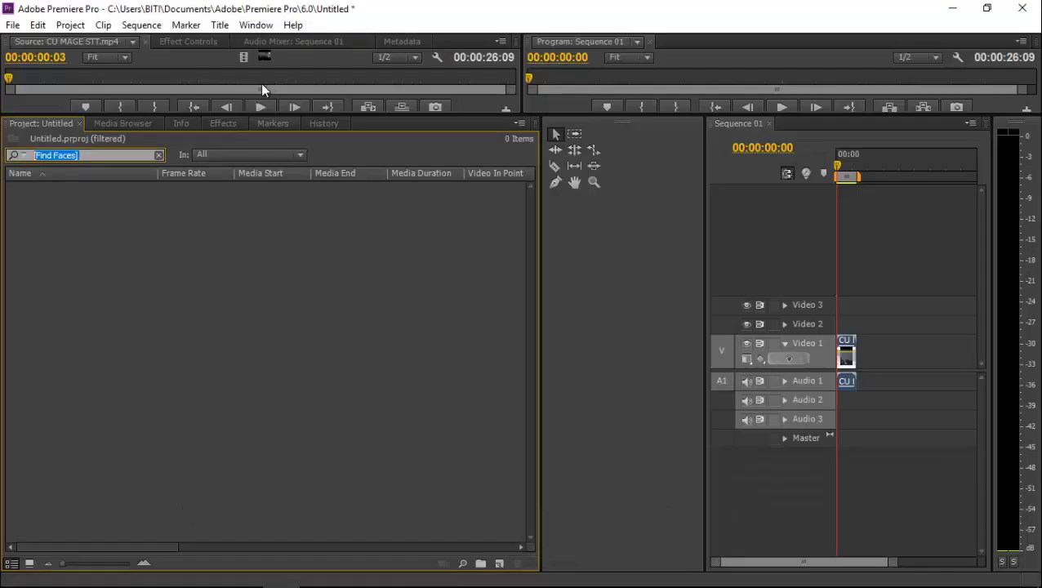
Switch to the book PDF in Acrobat Reader and read pages 92–93 on JKL playback, Source Monitor zoom and playback resolution
click(952, 8)
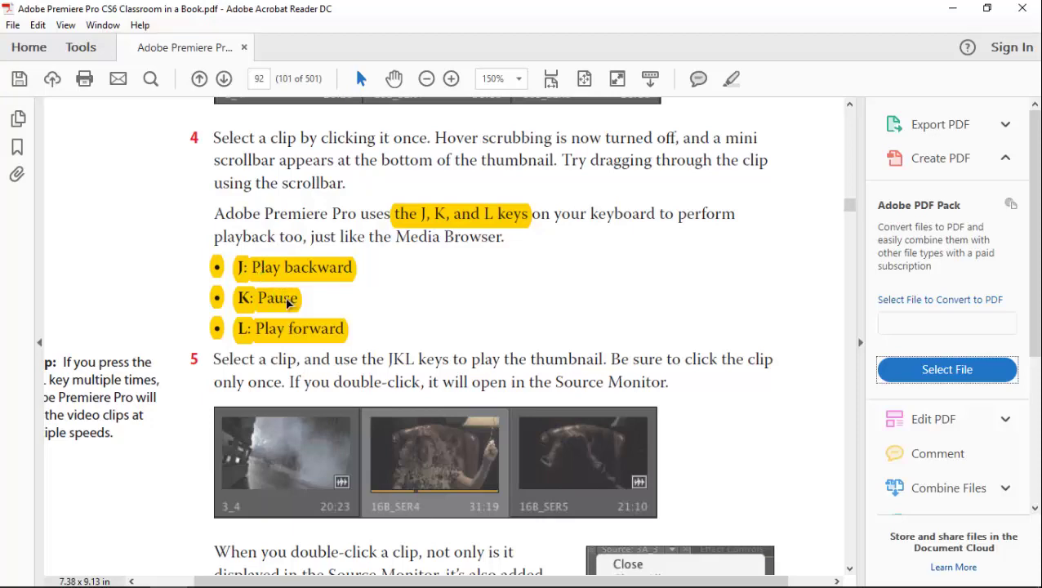
scroll(340, 357, down, 15)
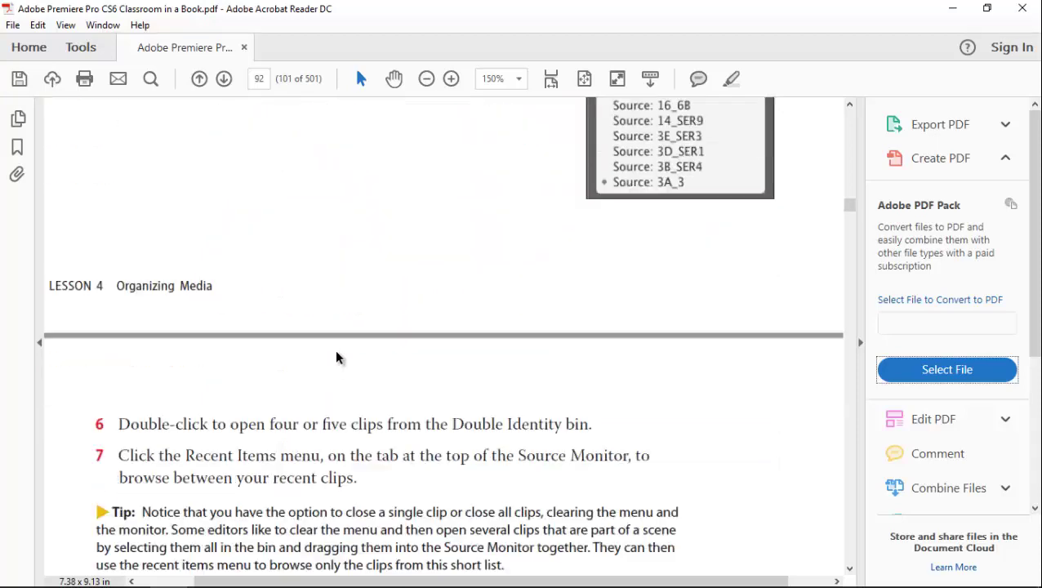
scroll(339, 349, down, 3)
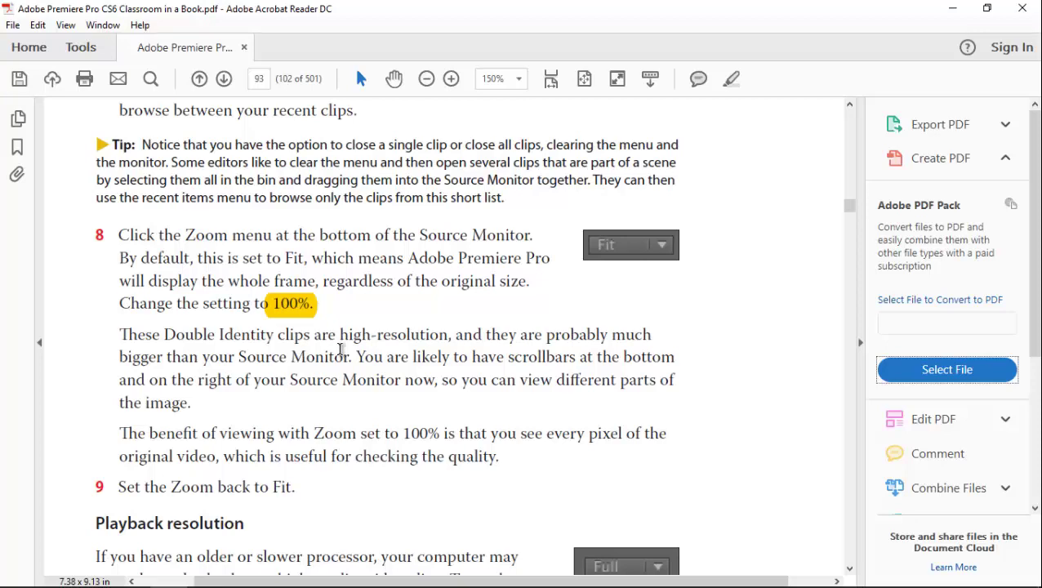
scroll(433, 316, down, 1)
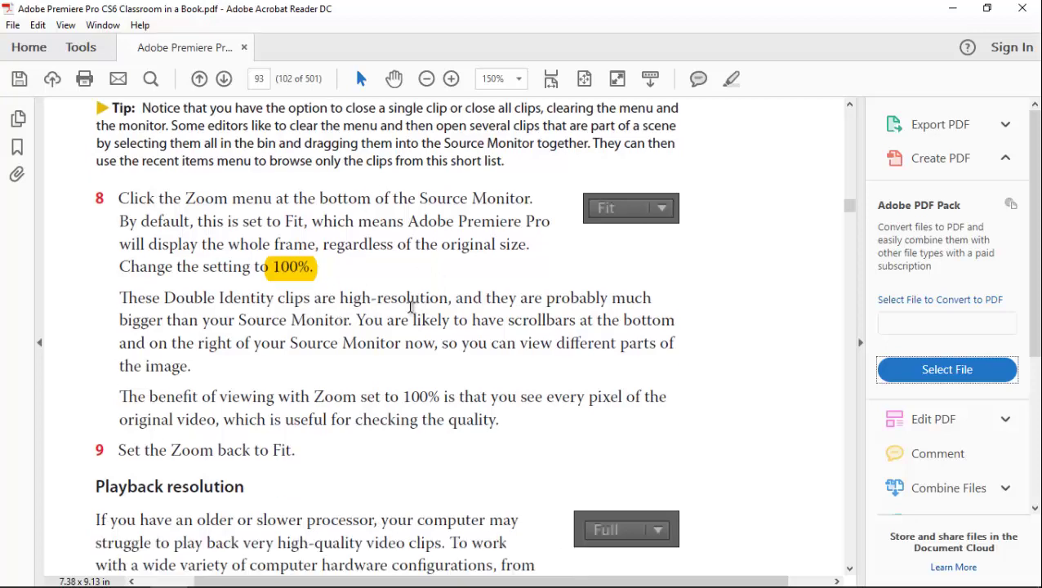
scroll(400, 315, down, 3)
scroll(385, 319, down, 3)
scroll(384, 320, up, 10)
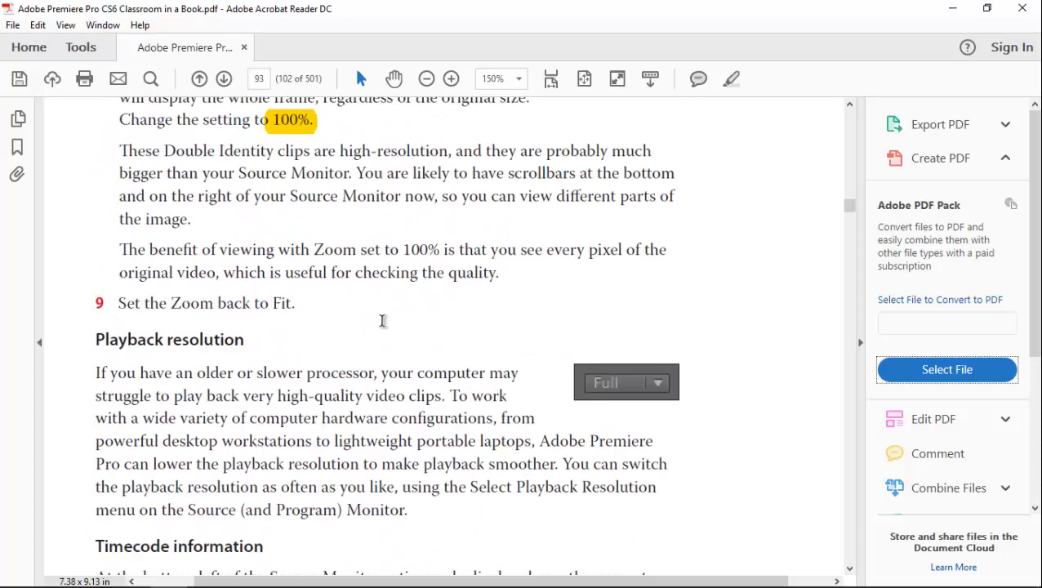
Return to Premiere Pro and reset the current workspace
mouse_move(347, 574)
click(281, 573)
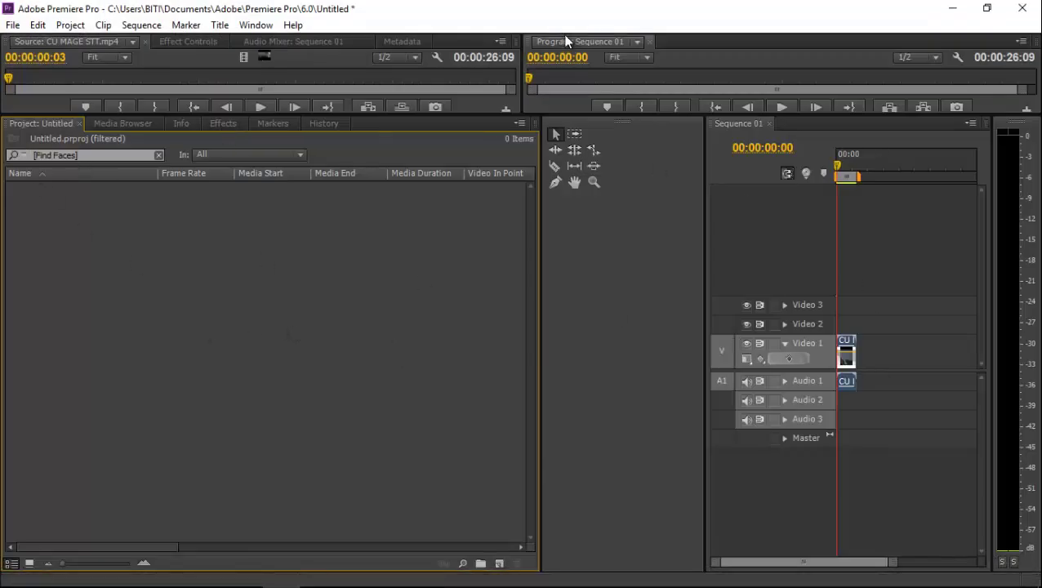
click(252, 27)
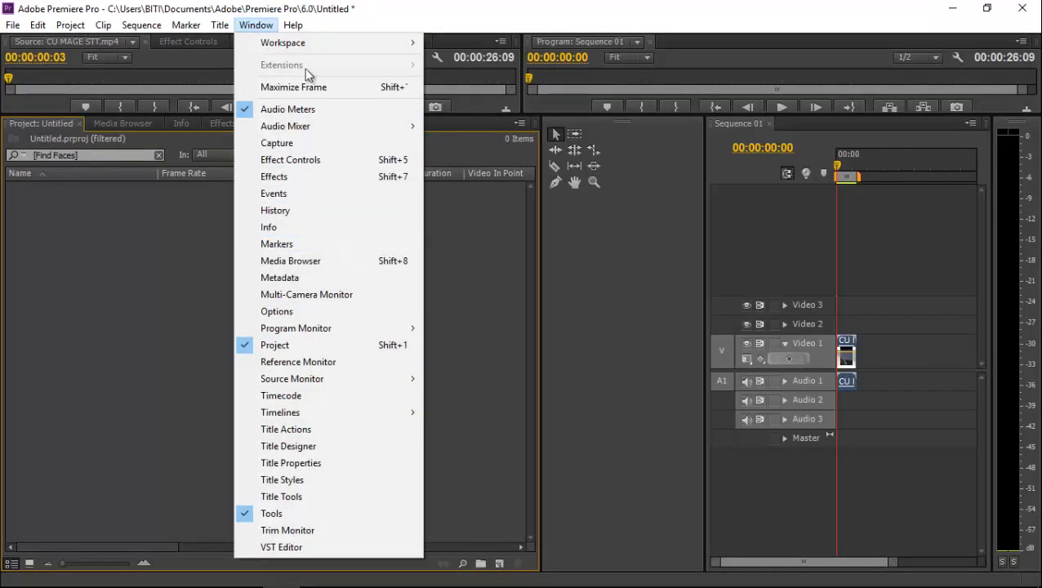
mouse_move(310, 45)
click(499, 183)
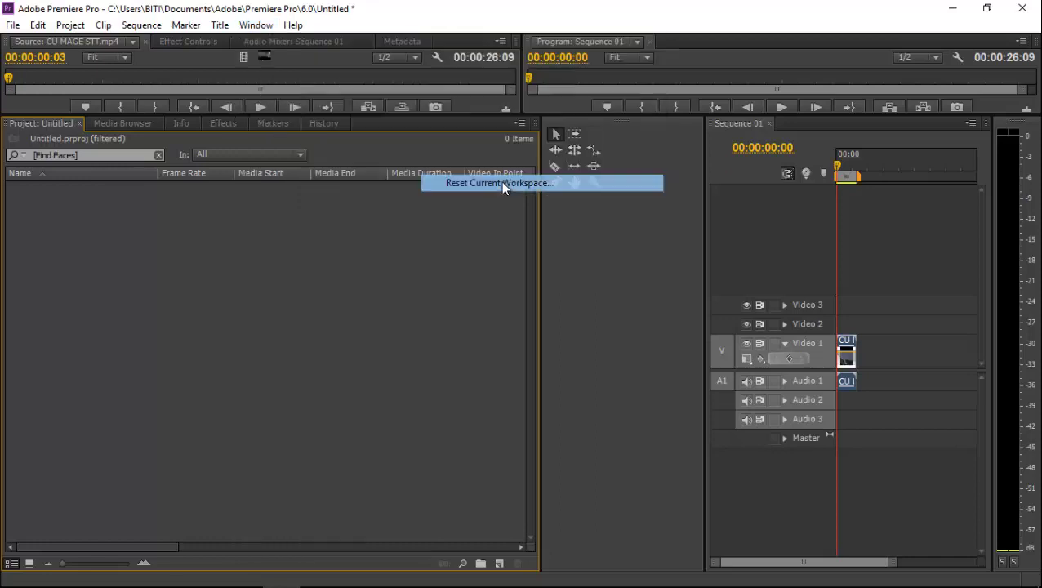
click(532, 320)
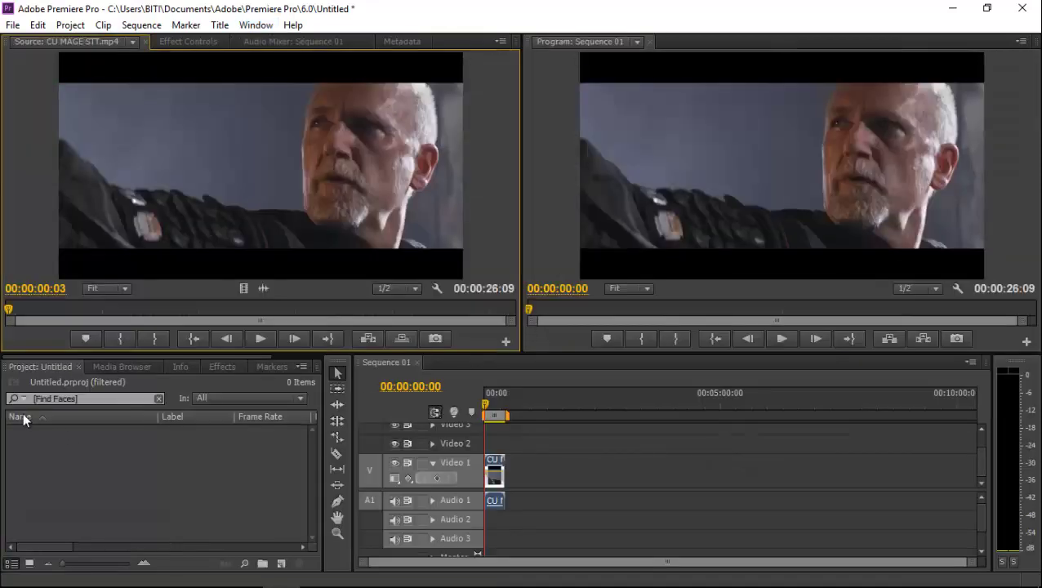
Clear the Find Faces filter in the Project panel and open bike cable shot2.mov in the Source Monitor
click(158, 398)
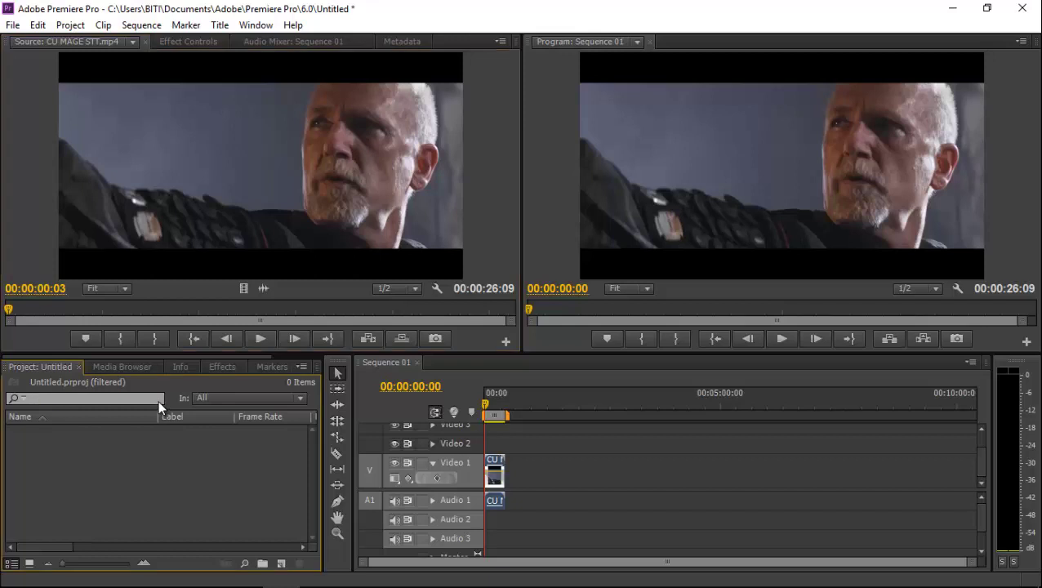
double_click(36, 435)
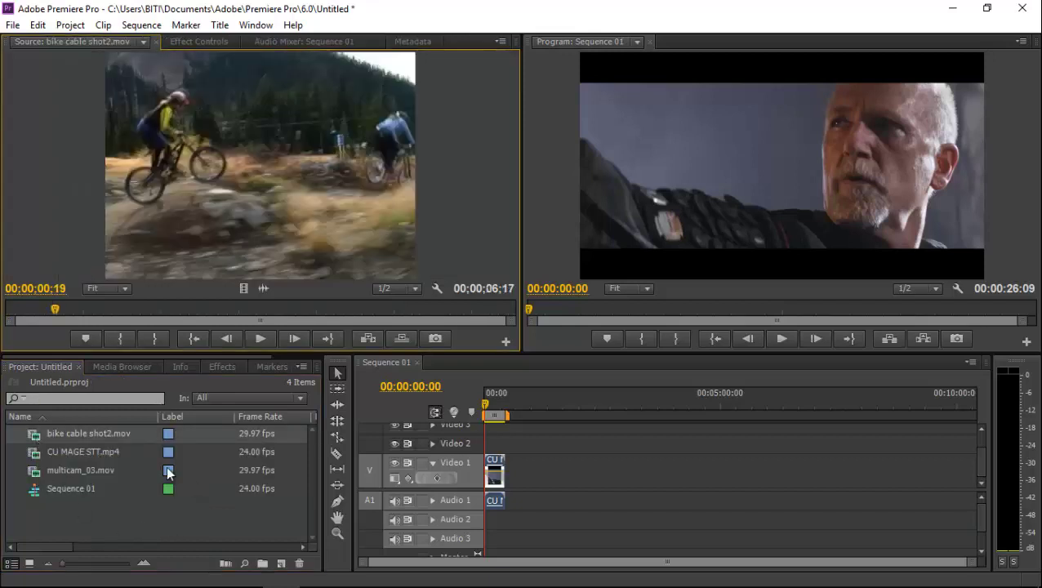
Show the Project panel's items as icons, then play and pause bike cable shot2.mov in its thumbnail
click(29, 563)
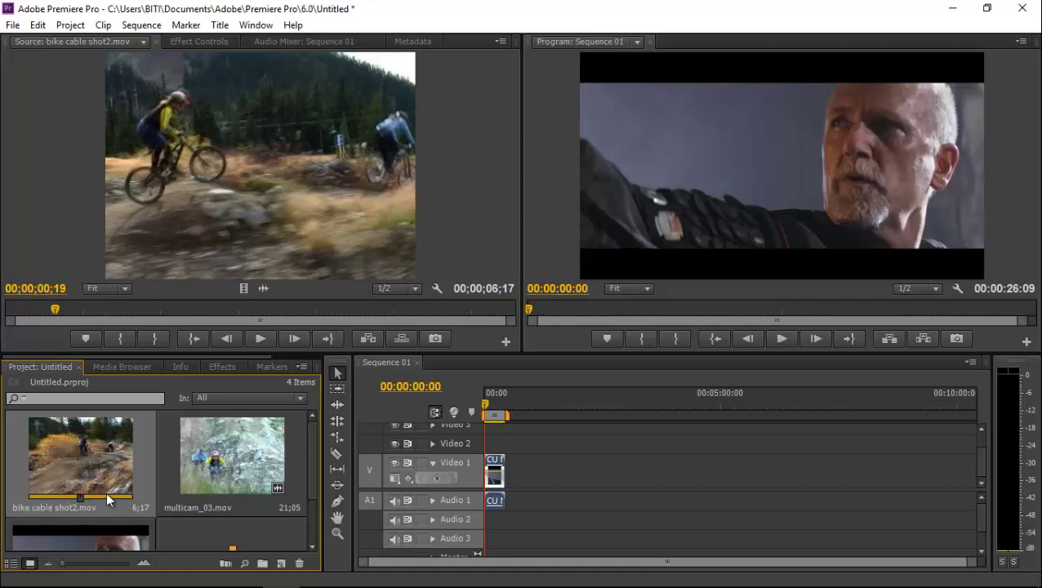
key(space)
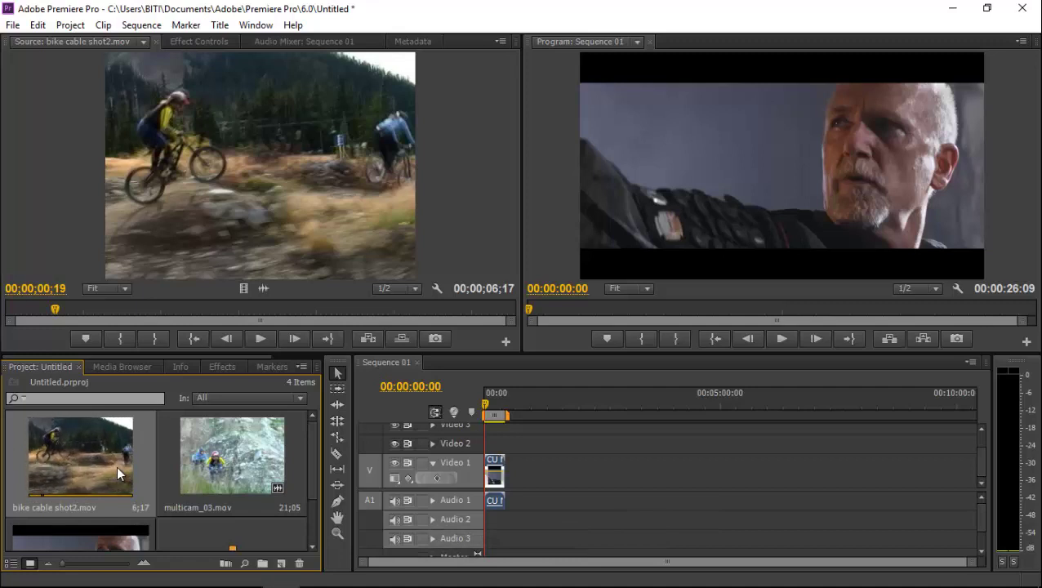
key(space)
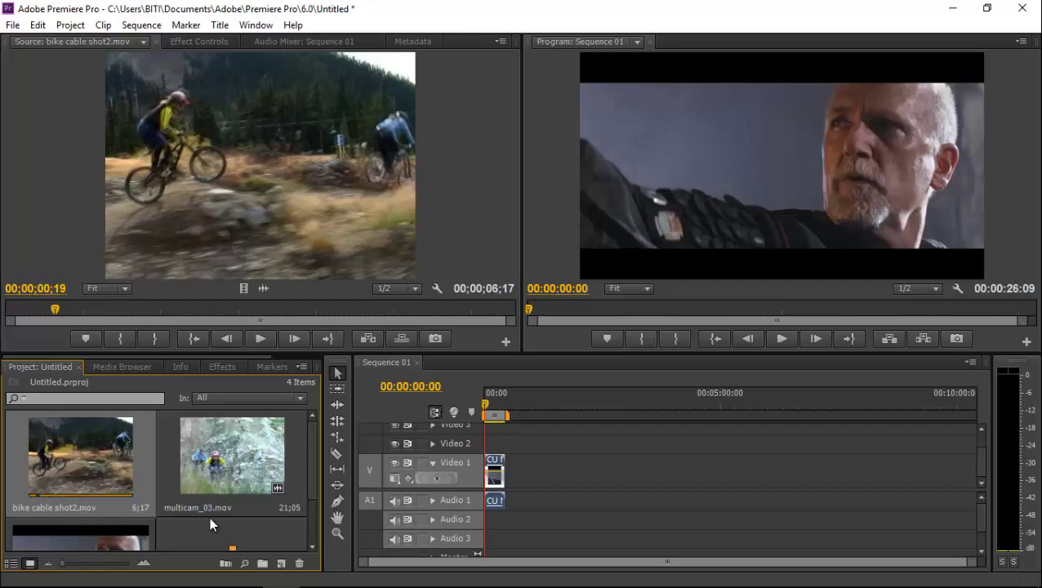
Switch to the PDF in Acrobat Reader and highlight "older or slower processor," under Playback resolution
key(alt+Tab)
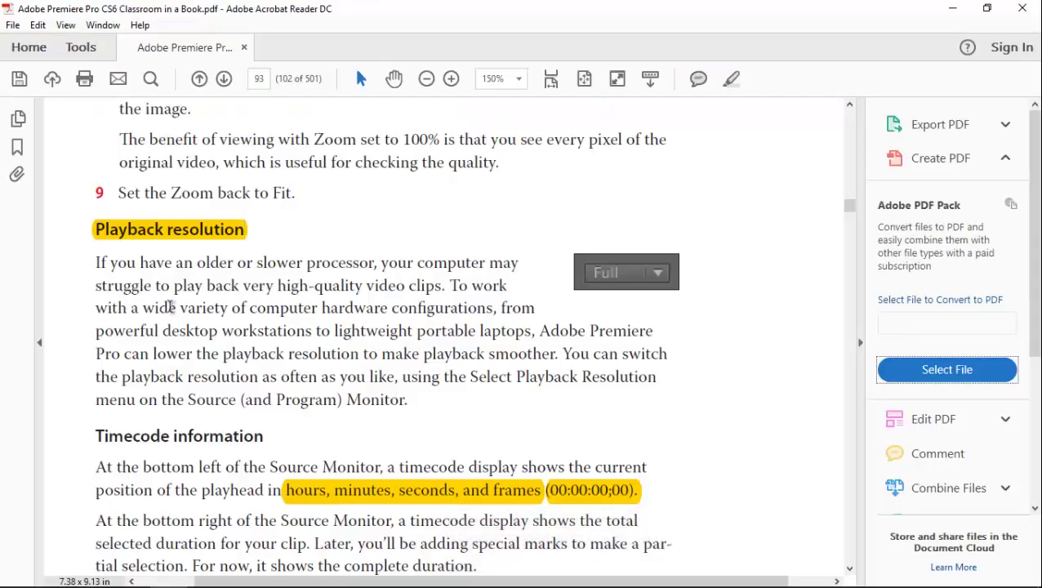
drag(196, 262, 373, 263)
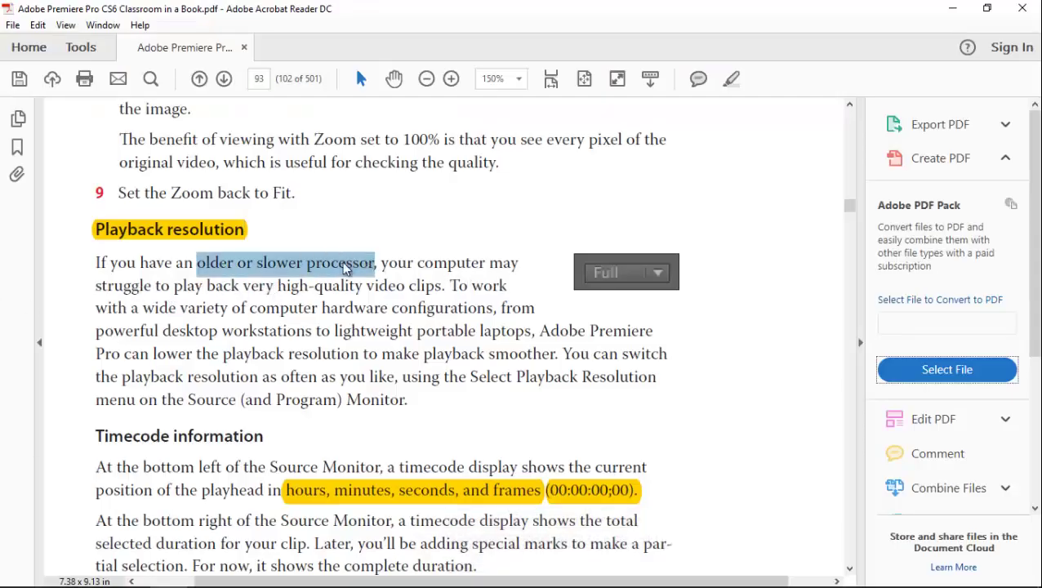
right_click(344, 265)
click(408, 313)
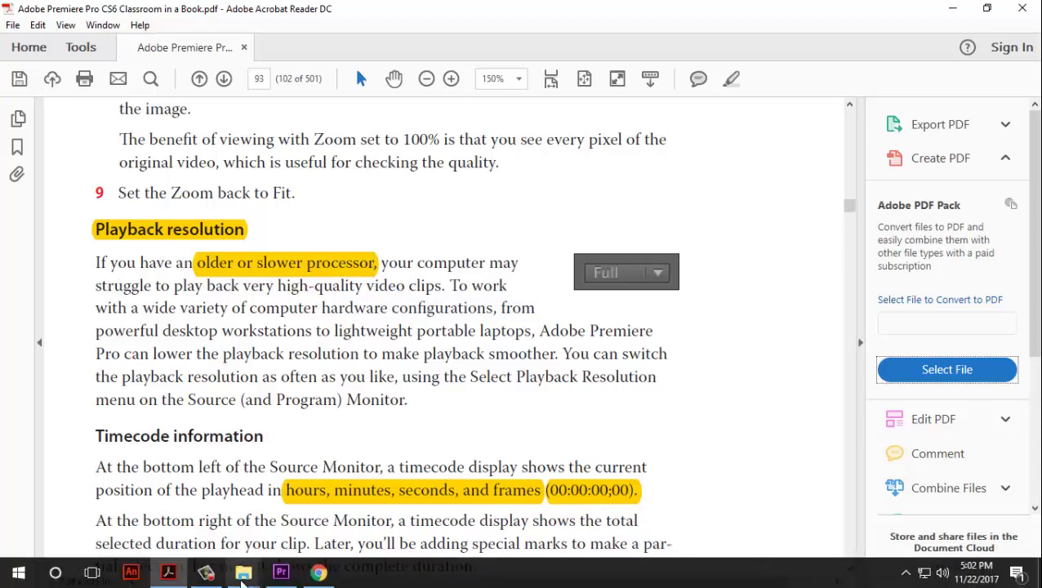
Return to Premiere Pro and set the Source Monitor's playback resolution to Full
click(281, 575)
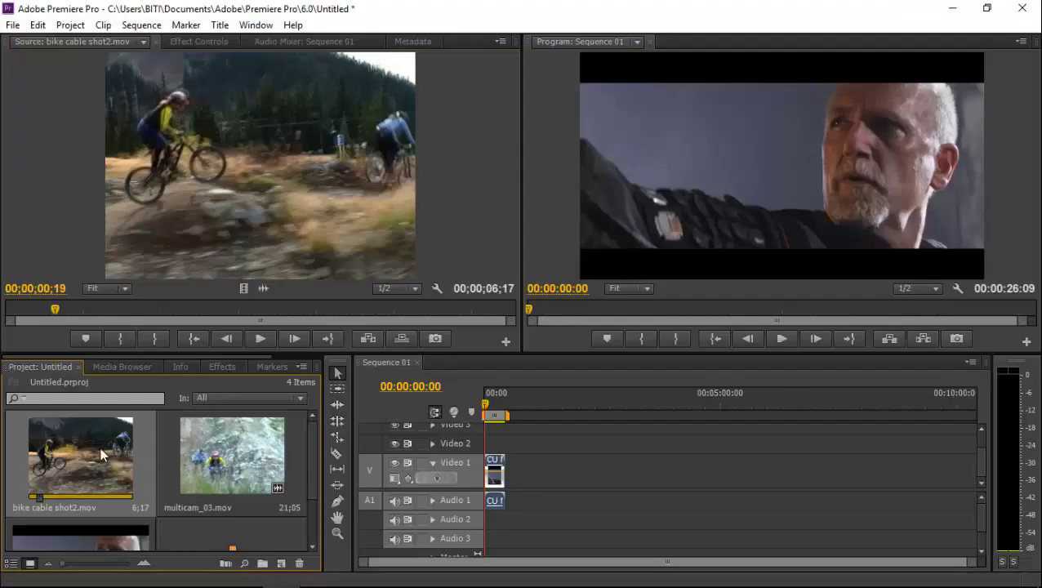
click(409, 288)
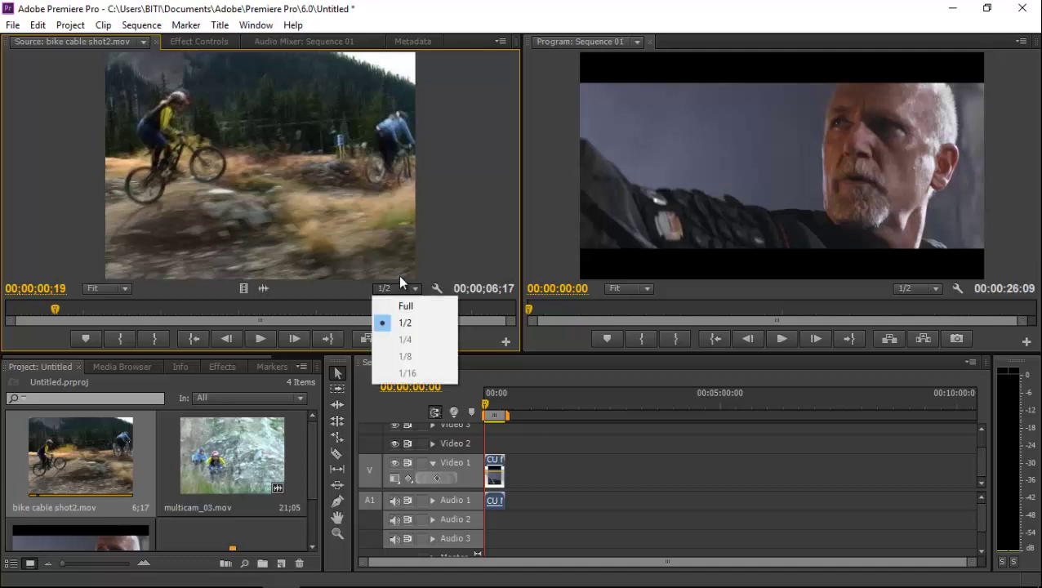
click(401, 306)
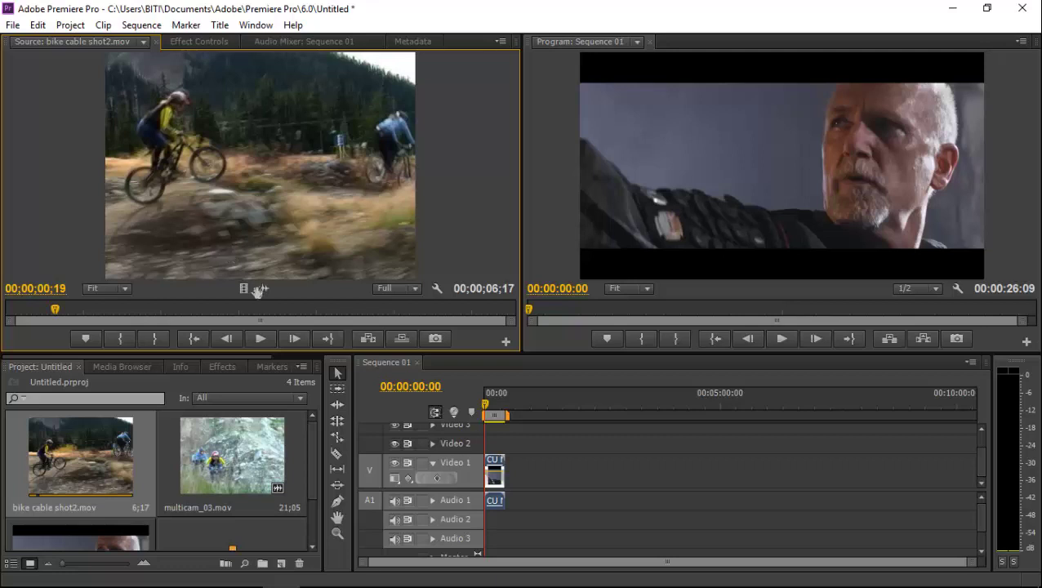
Set the Source Monitor's playback resolution to 1/2 and move its playhead to 00;00;01;18
click(399, 289)
click(388, 323)
drag(61, 308, 130, 308)
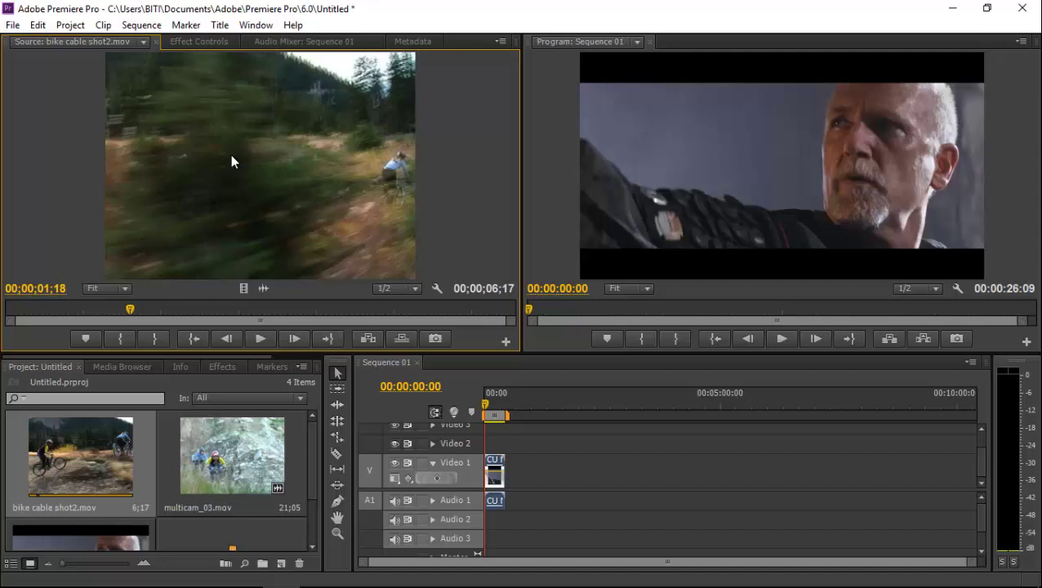
Try a 10% zoom level in the Source Monitor, then restore it to Fit
click(122, 289)
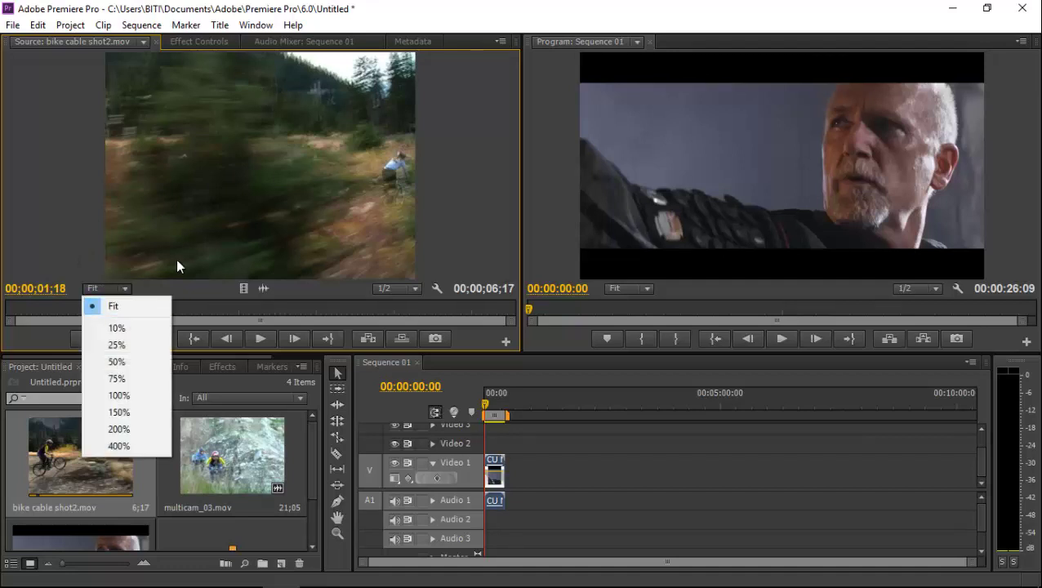
click(117, 328)
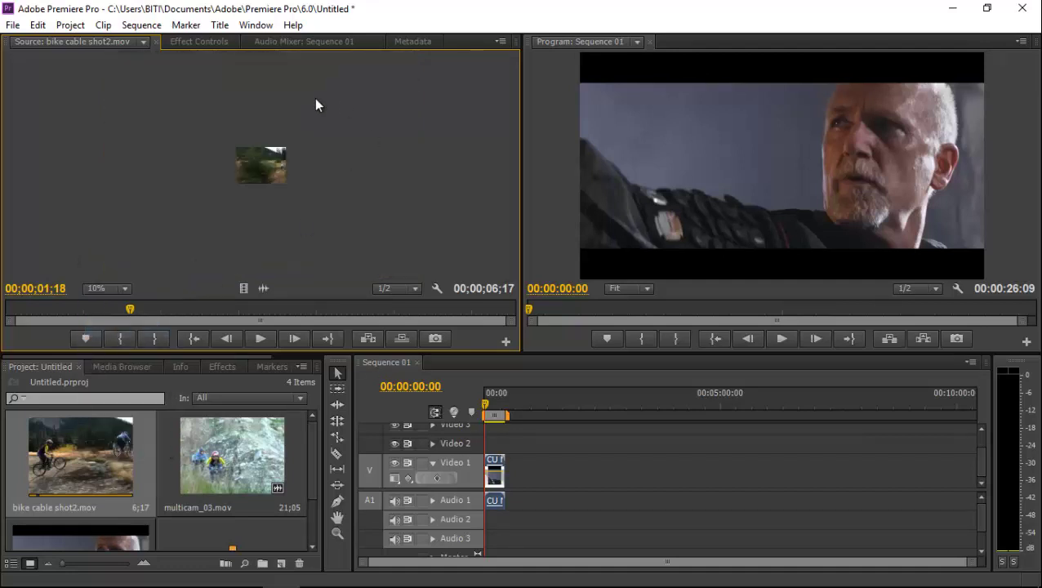
click(106, 289)
click(132, 304)
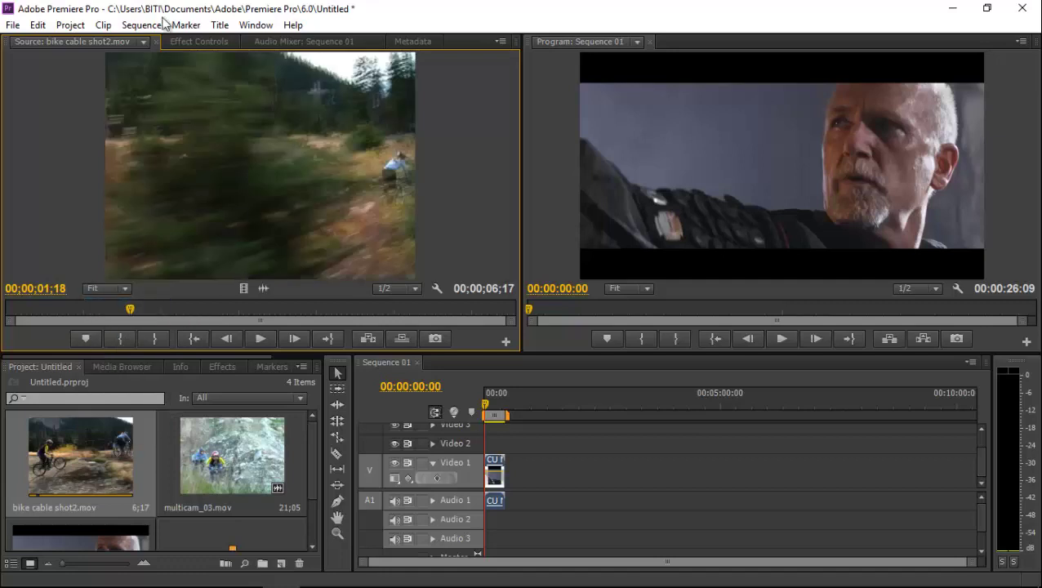
Set the Source Monitor's zoom to 100%, then enlarge and shrink the monitor panels' height to compare the visible image area
click(106, 288)
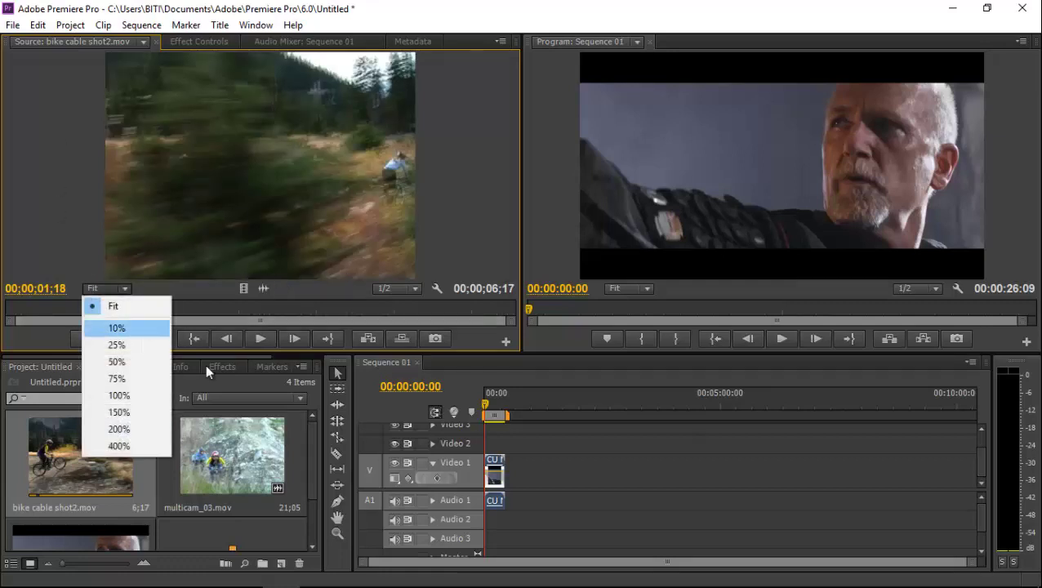
click(141, 395)
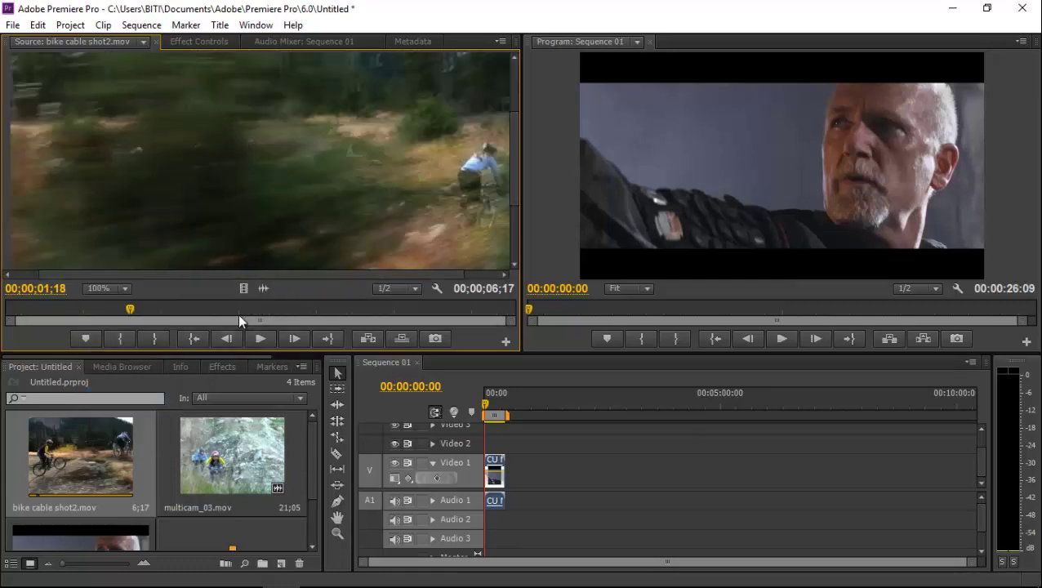
drag(249, 354, 274, 553)
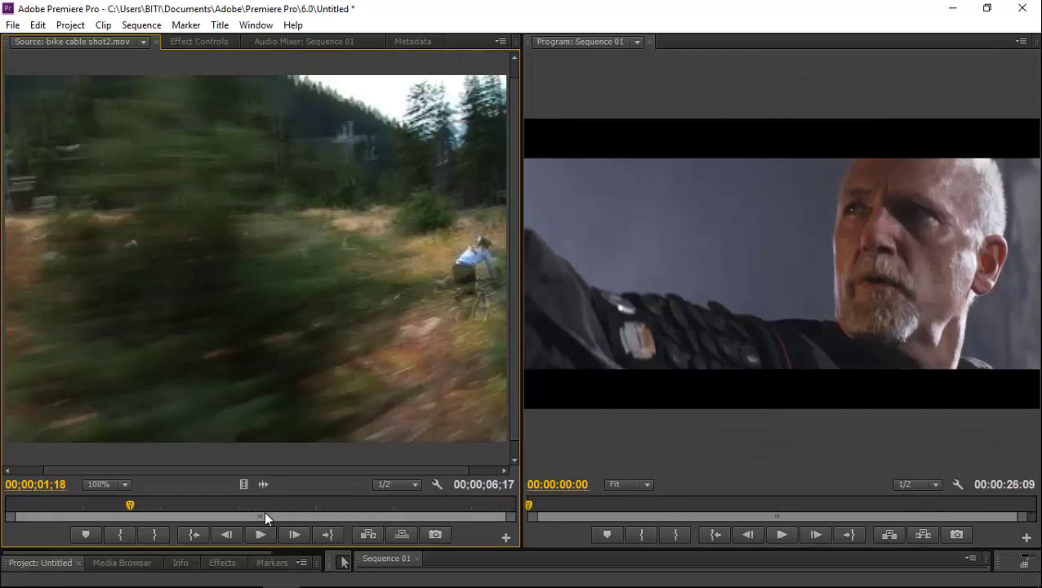
drag(262, 548, 280, 249)
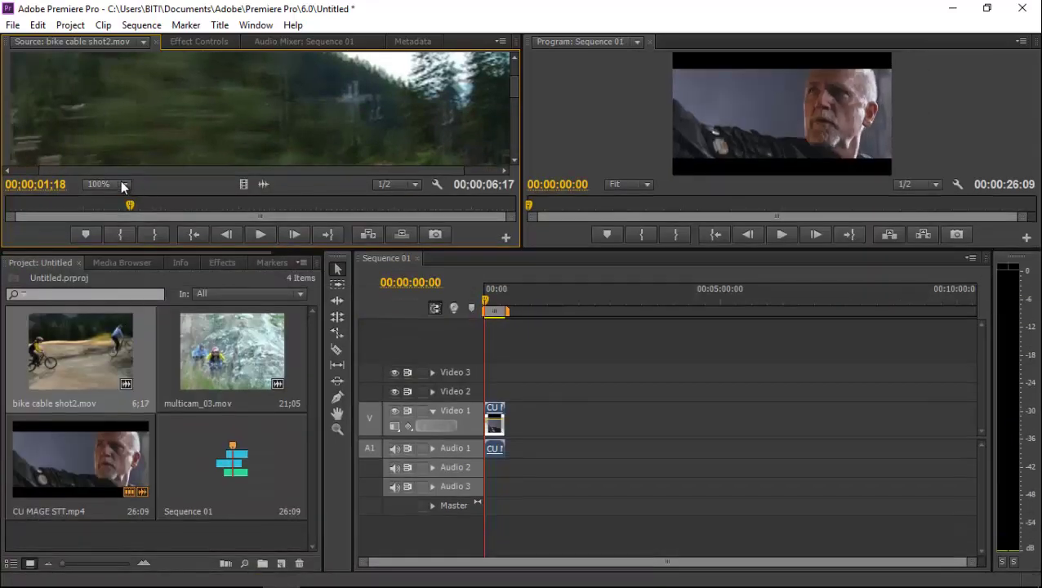
Set the Source Monitor's zoom to Fit and make the monitor panels taller, reaching about midway down the workspace
click(121, 186)
click(121, 202)
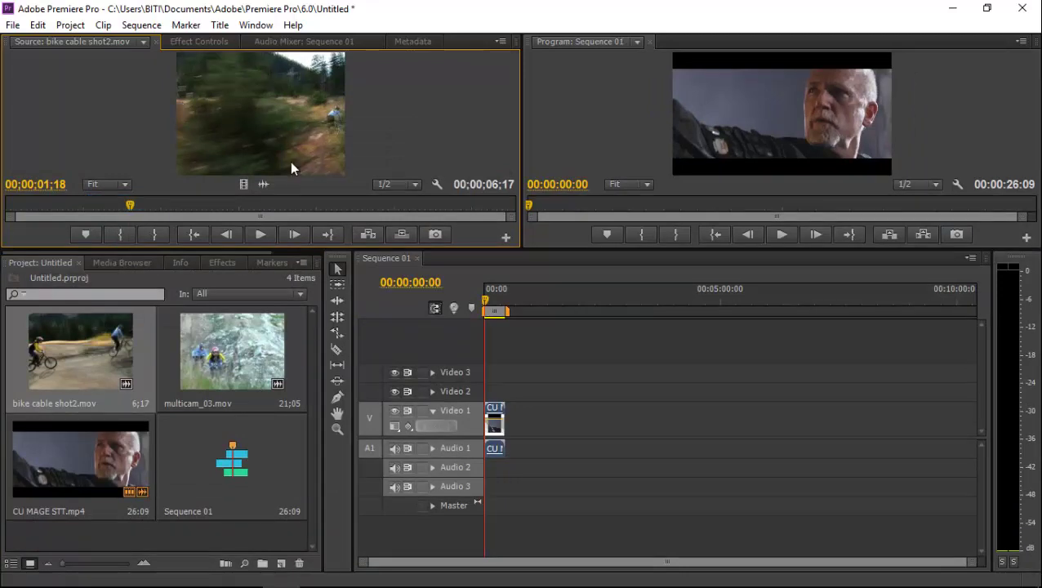
drag(309, 247, 324, 345)
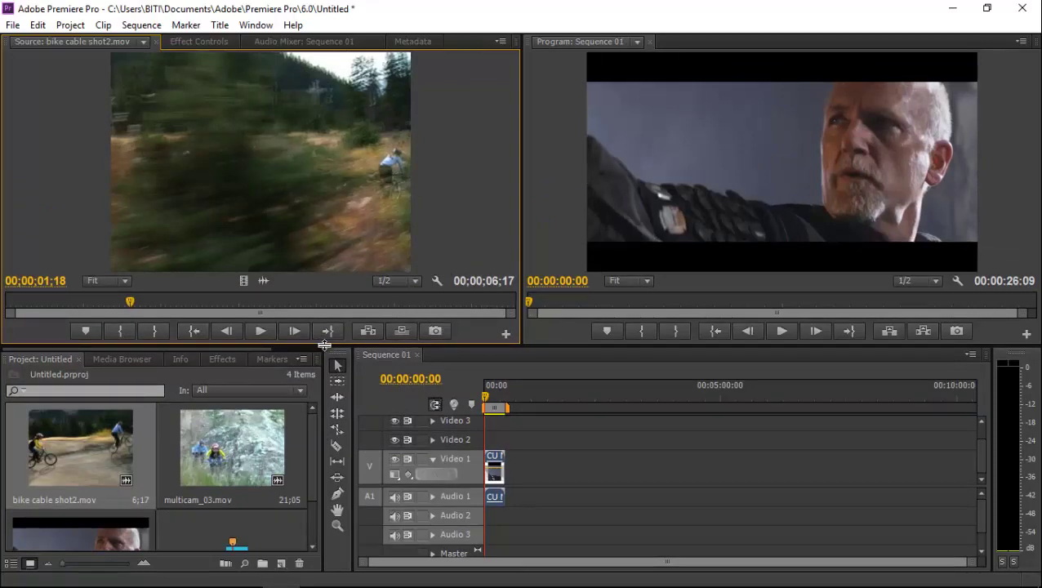
Switch to the Premiere Pro CS6 book in Acrobat Reader and read the Timecode information and Safe margins sections
click(168, 572)
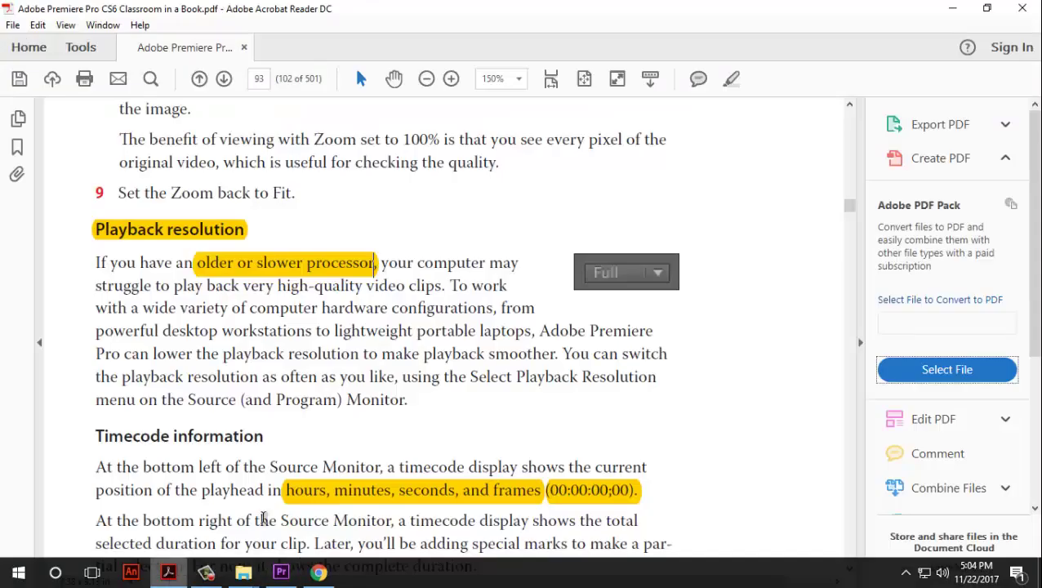
scroll(263, 519, down, 3)
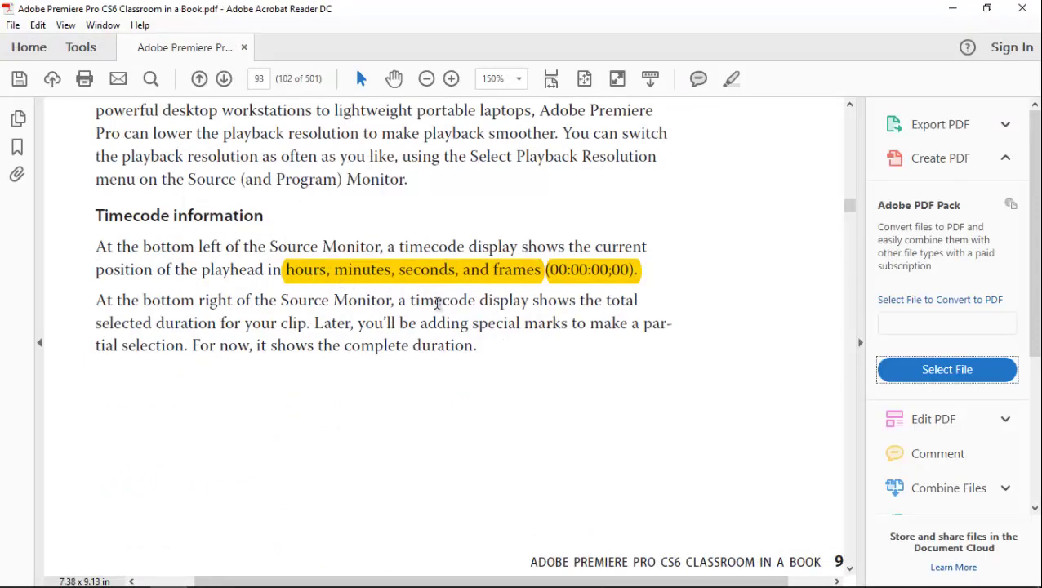
scroll(582, 256, down, 6)
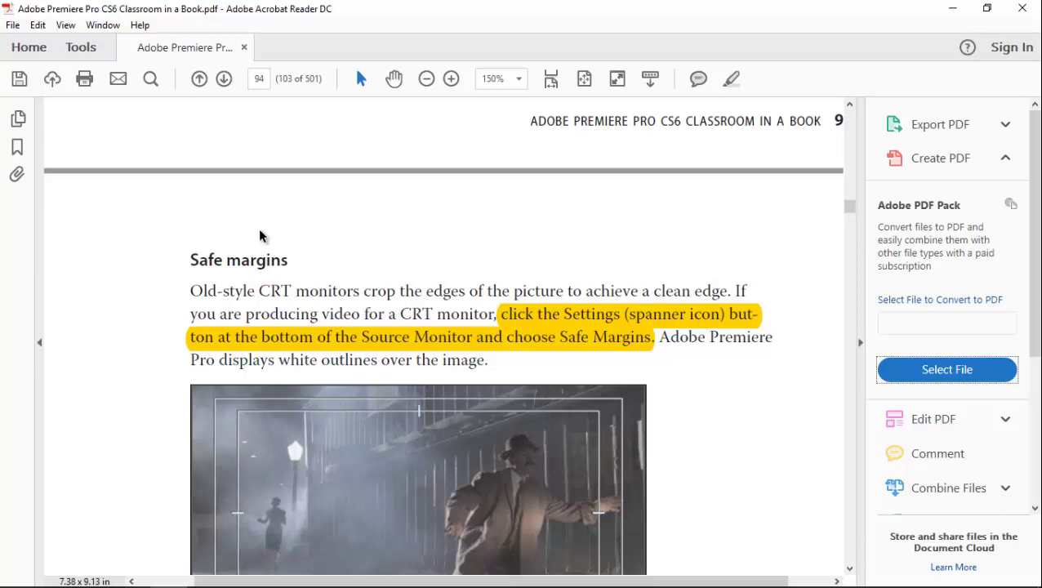
scroll(261, 235, down, 2)
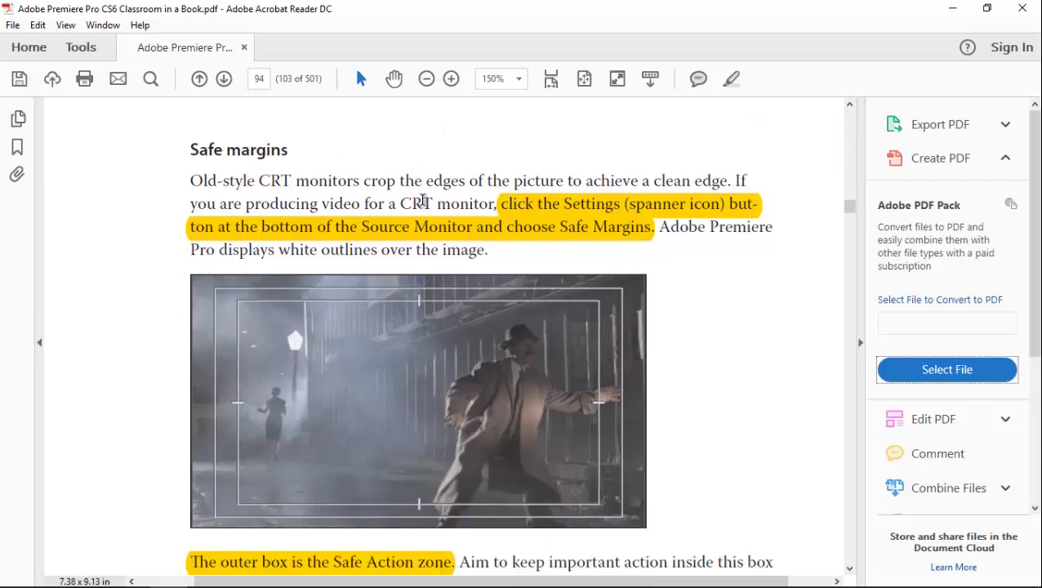
scroll(419, 212, down, 2)
scroll(422, 224, down, 2)
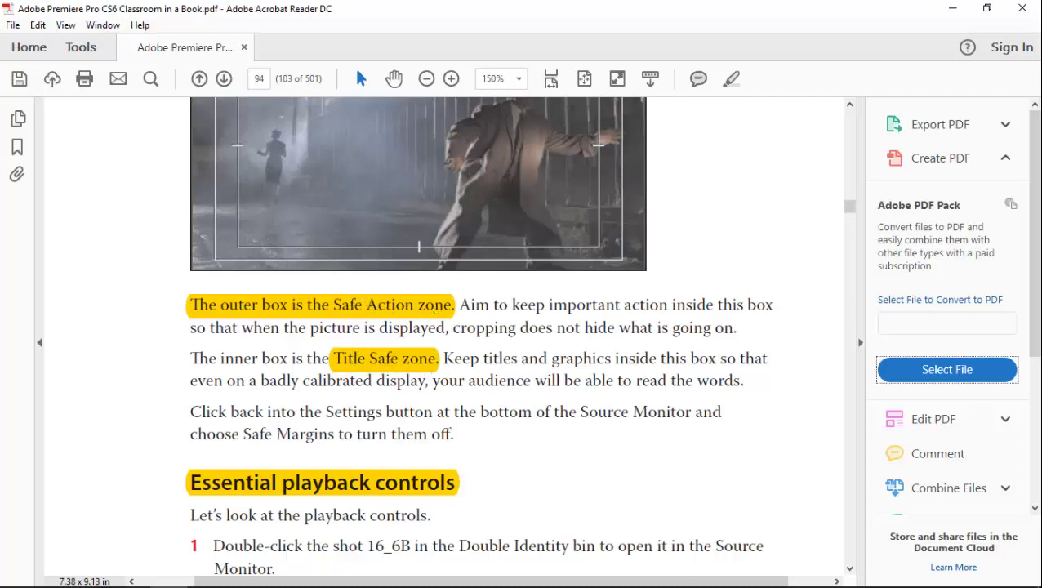
Switch back to Premiere Pro and turn on Safe Margins for the Source Monitor
mouse_move(211, 575)
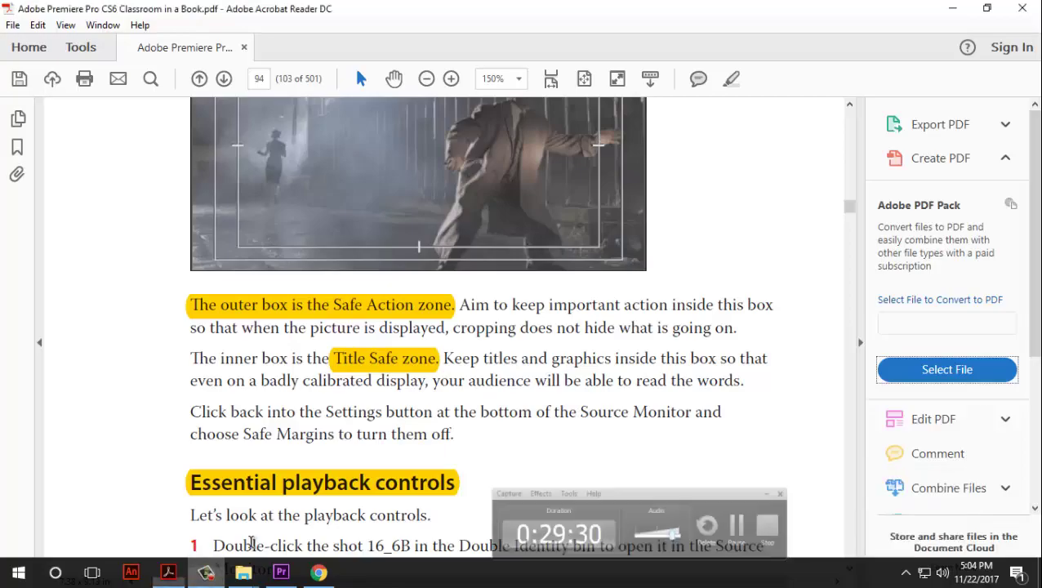
click(280, 573)
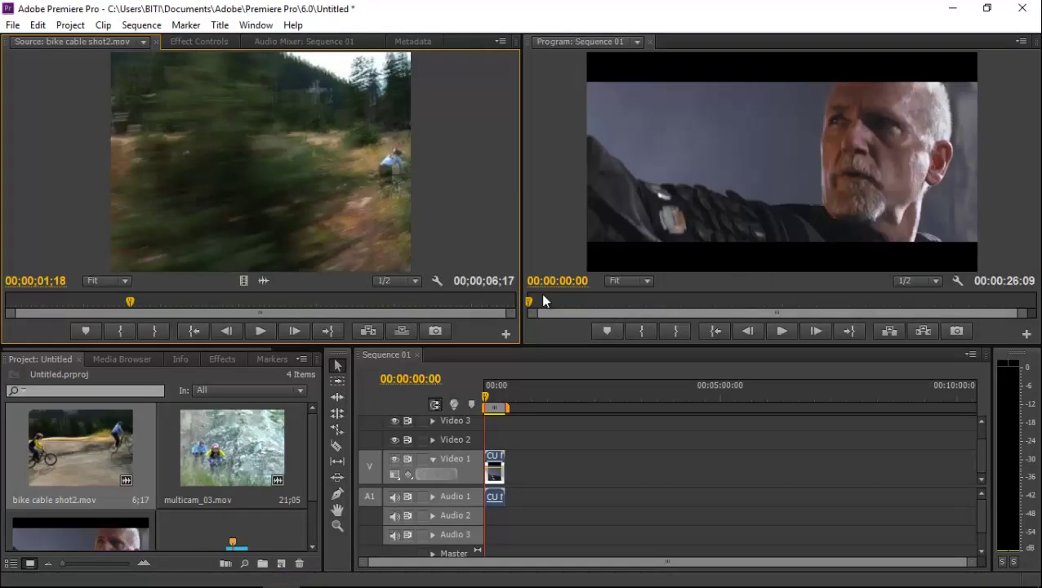
click(435, 281)
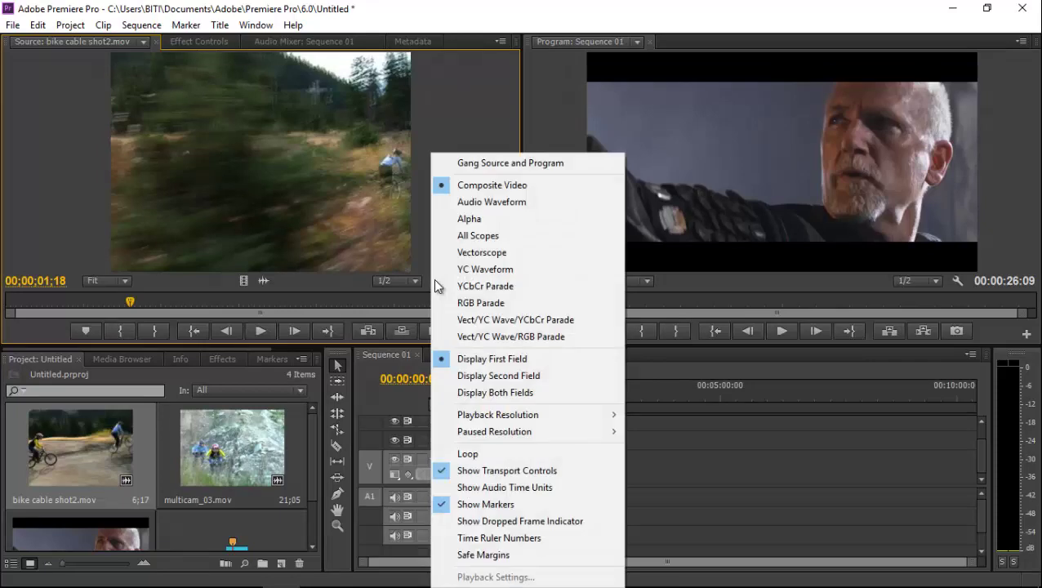
click(344, 173)
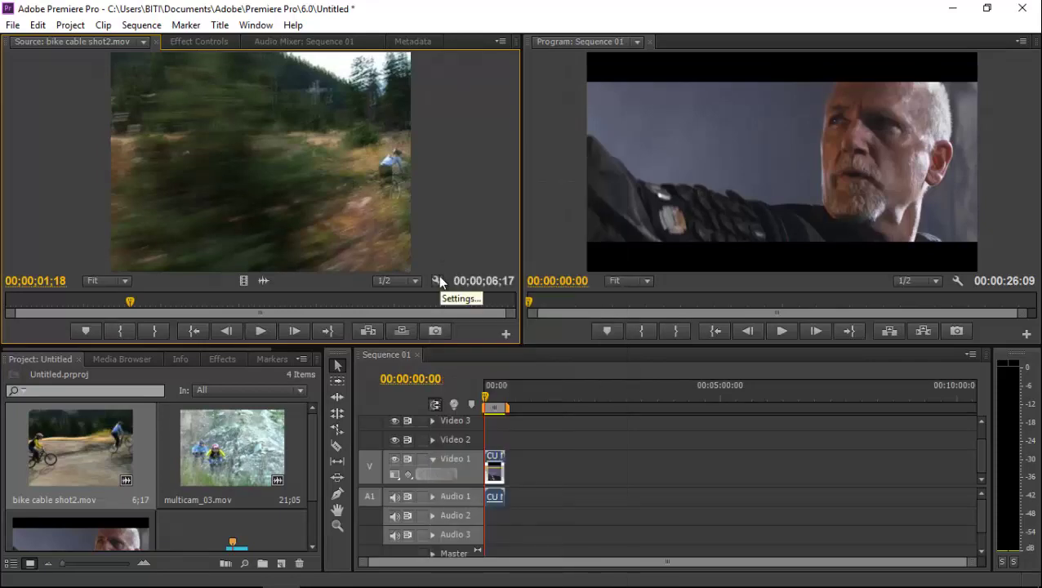
click(437, 280)
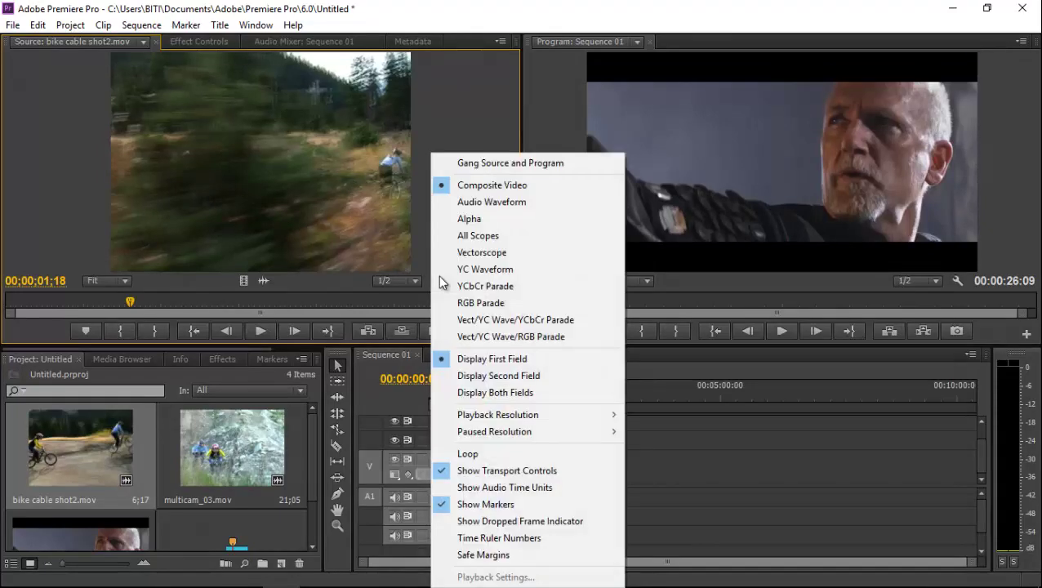
click(490, 562)
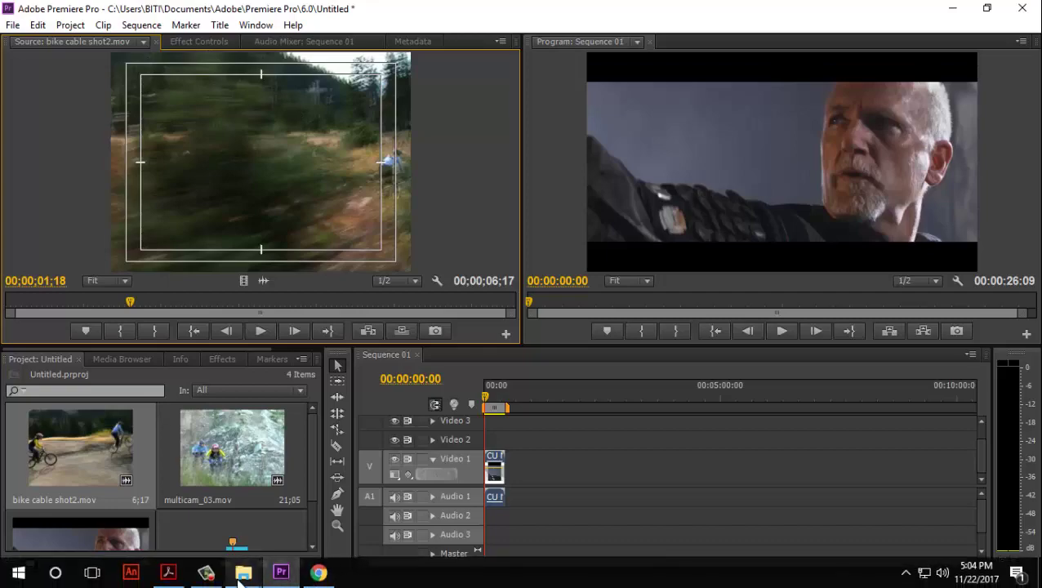
Compare the Source Monitor's safe margin outlines with the book's illustration and its description of the Safe Action and Title Safe zones
click(168, 571)
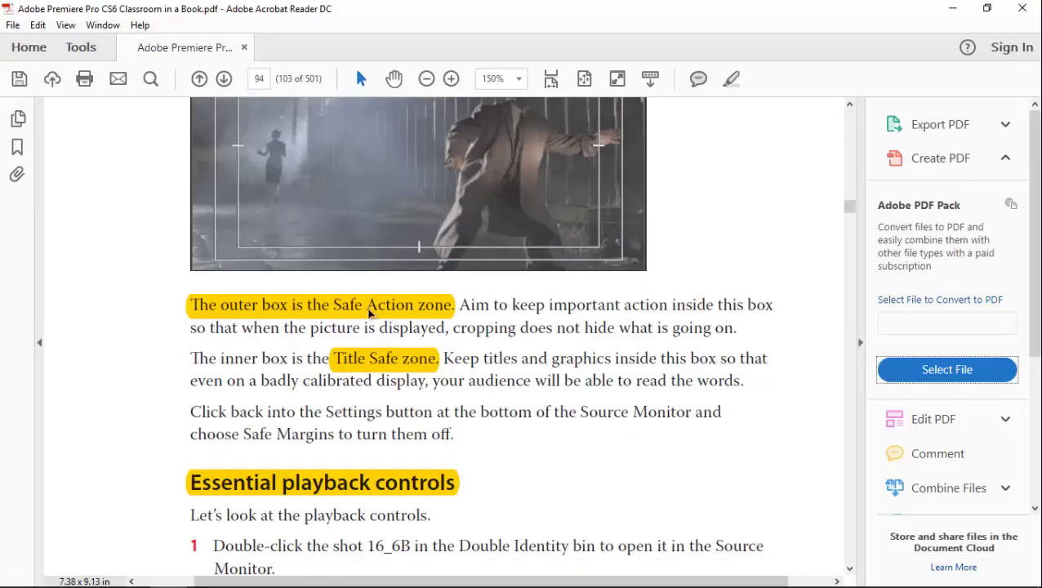
click(952, 10)
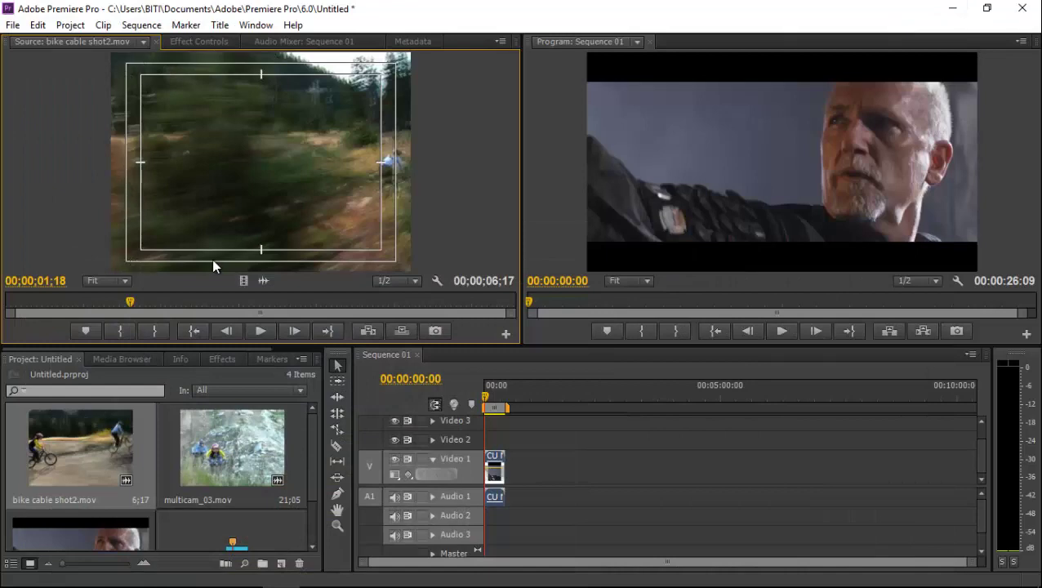
click(169, 582)
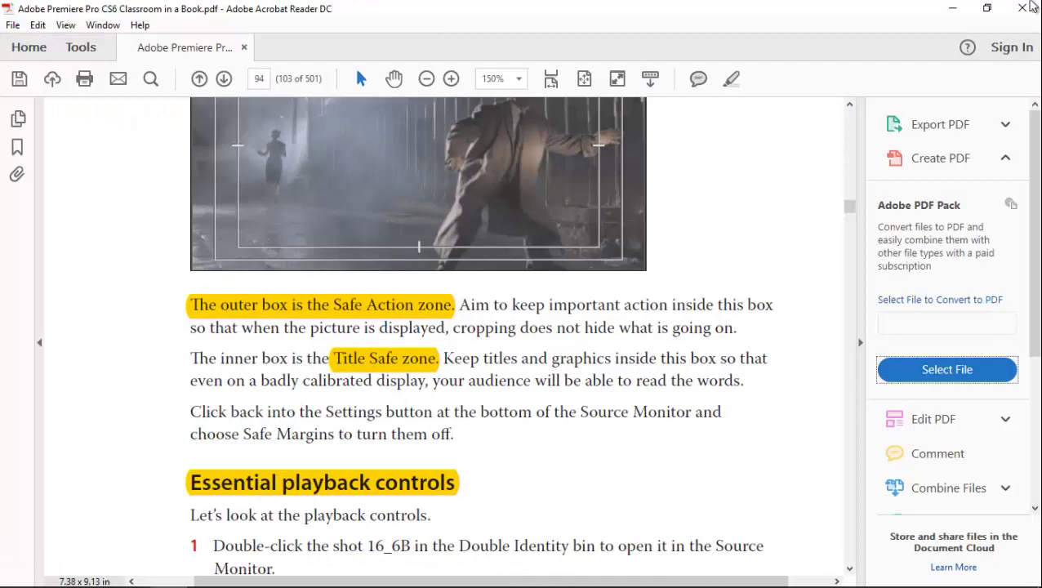
scroll(439, 327, up, 3)
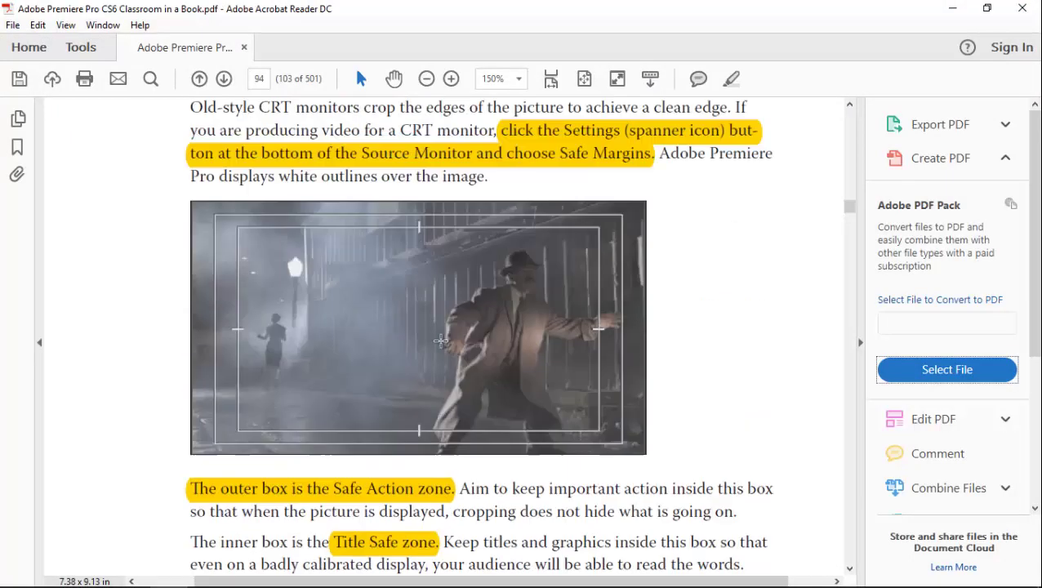
scroll(532, 334, up, 5)
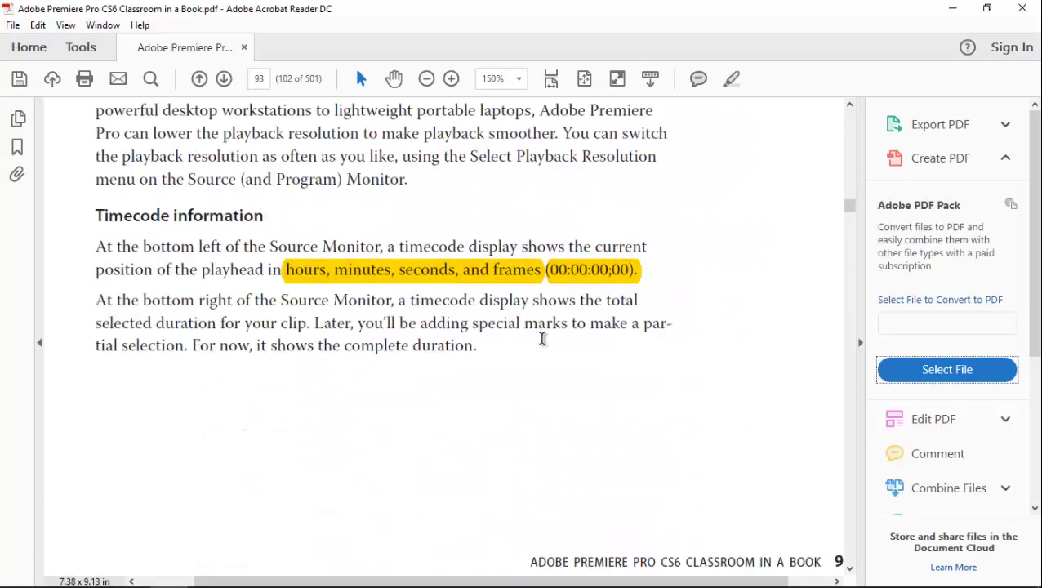
scroll(547, 360, down, 4)
scroll(552, 388, down, 2)
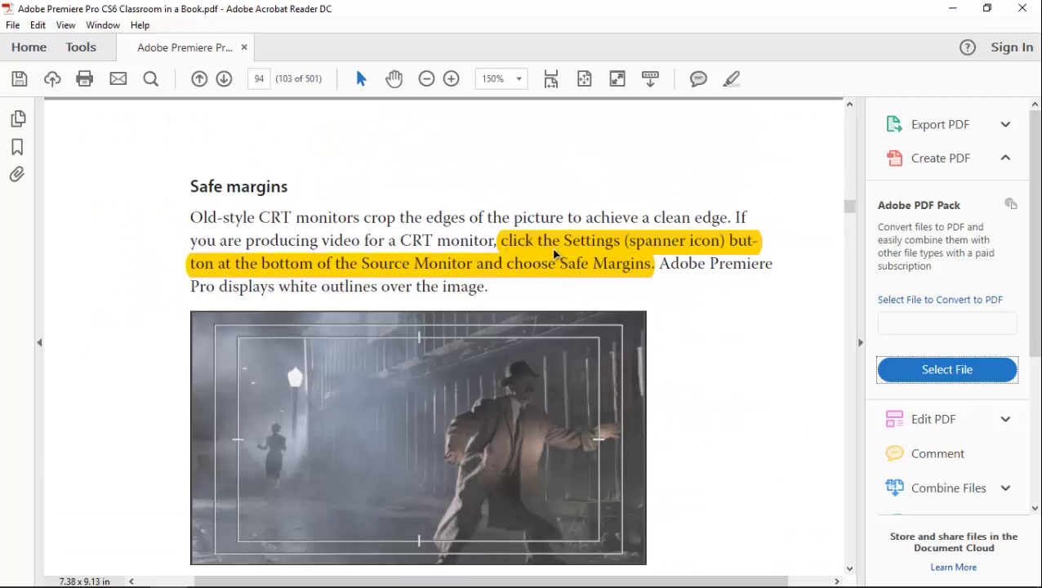
Highlight the words "Old-style CRT monitors crop" in the book's Safe margins paragraph
drag(191, 215, 396, 219)
right_click(349, 219)
click(404, 268)
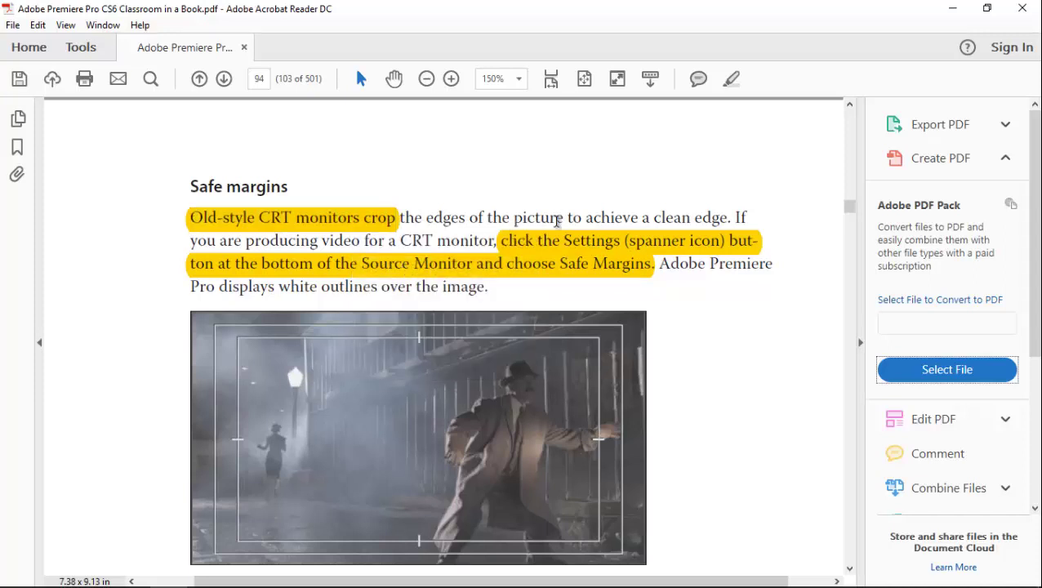
drag(622, 215, 695, 207)
click(680, 216)
click(237, 270)
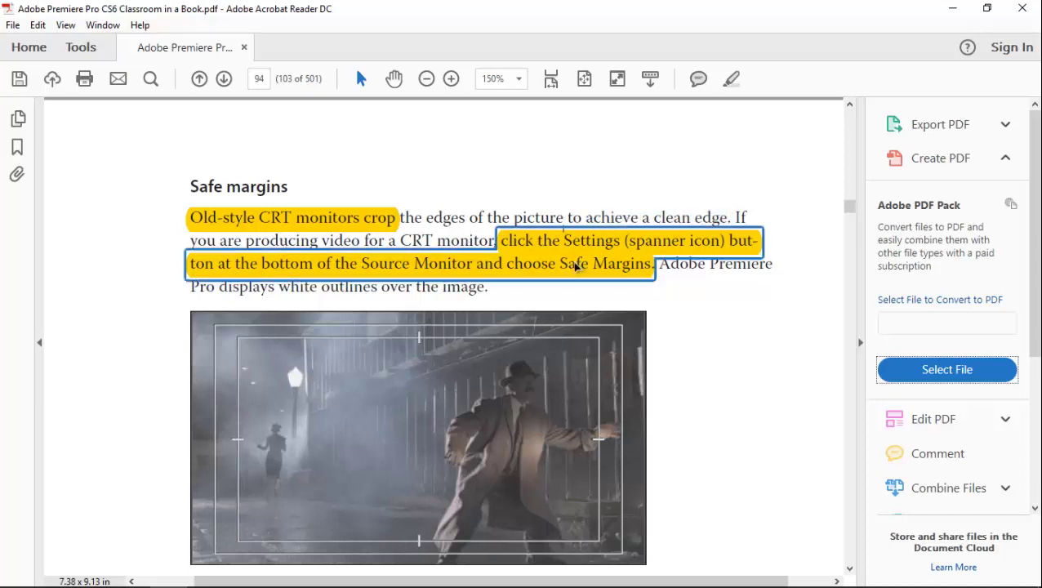
click(748, 217)
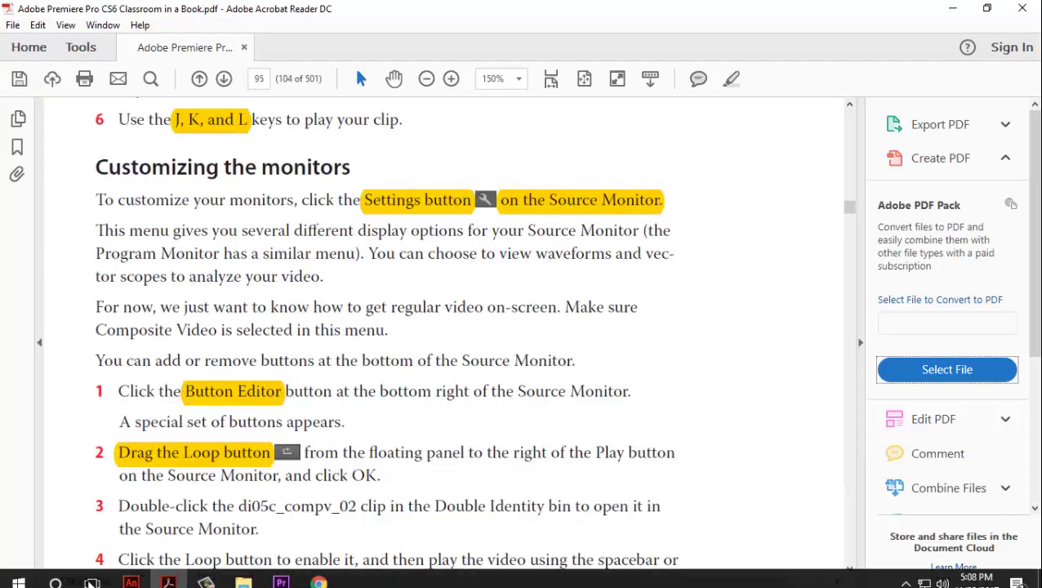
Read the book's Customizing the monitors section, then switch to Premiere Pro and review the Source Monitor's display settings
scroll(287, 517, down, 2)
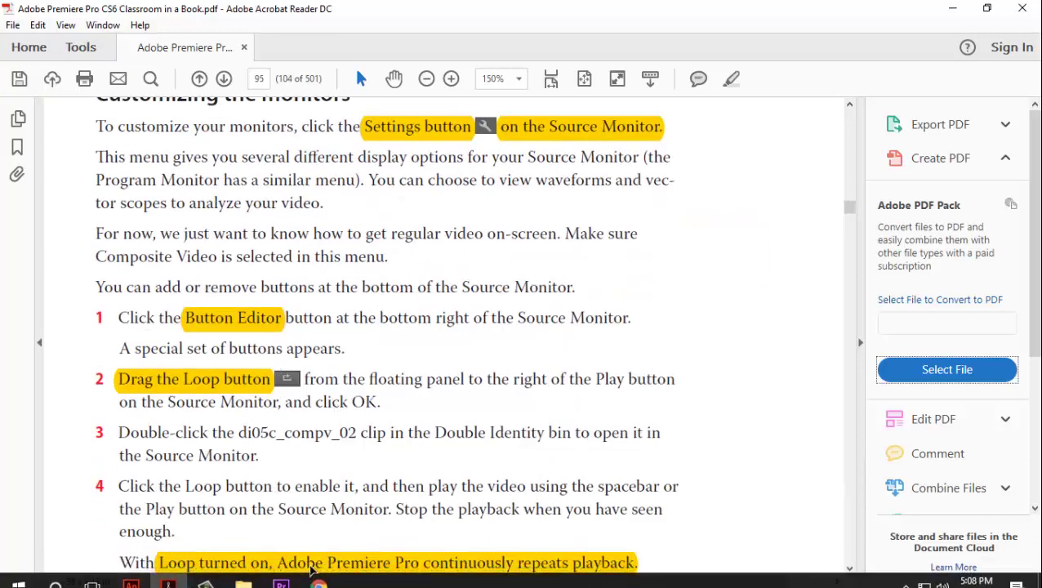
click(315, 574)
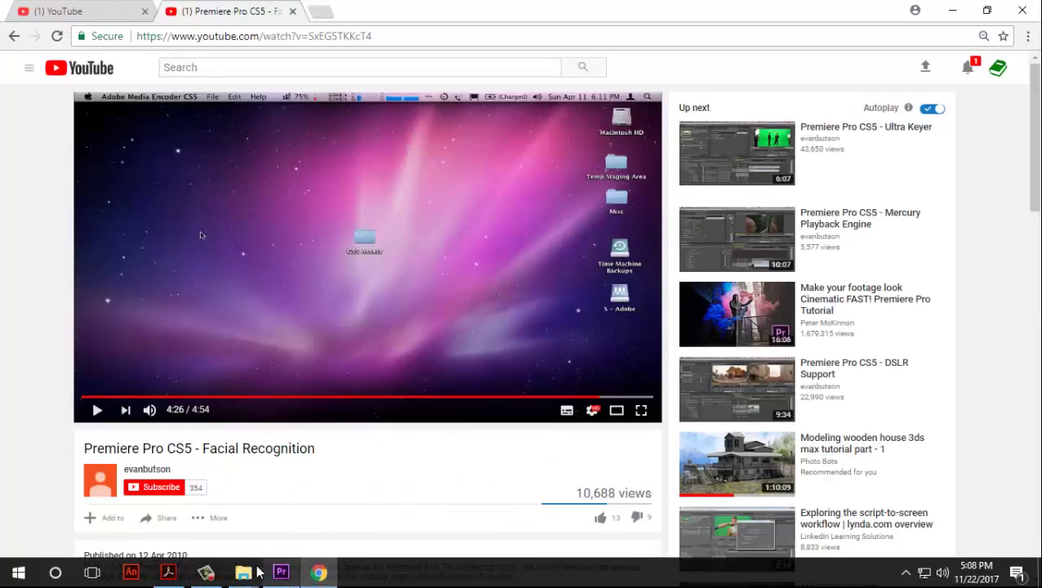
click(280, 572)
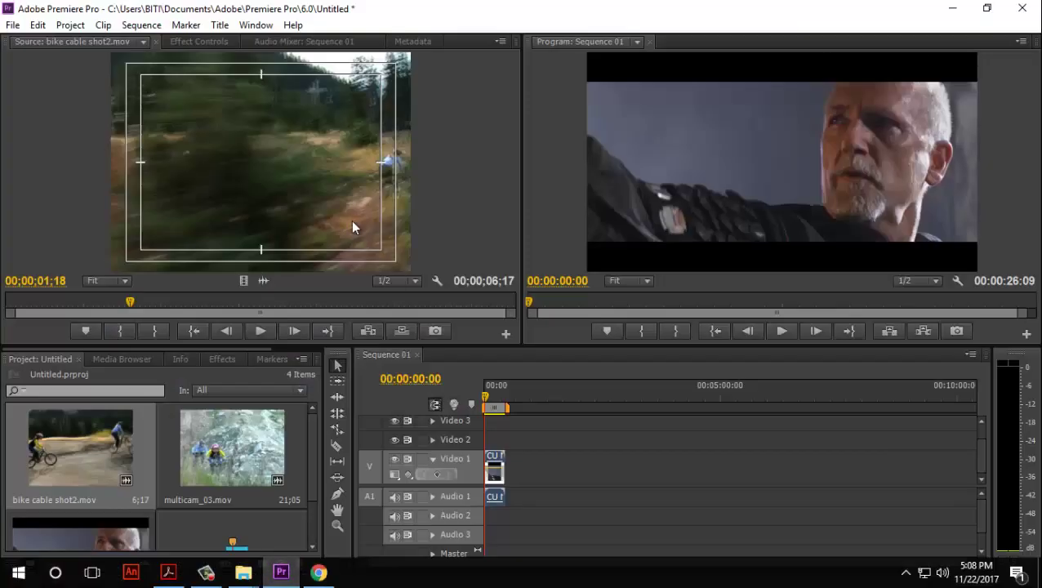
click(437, 280)
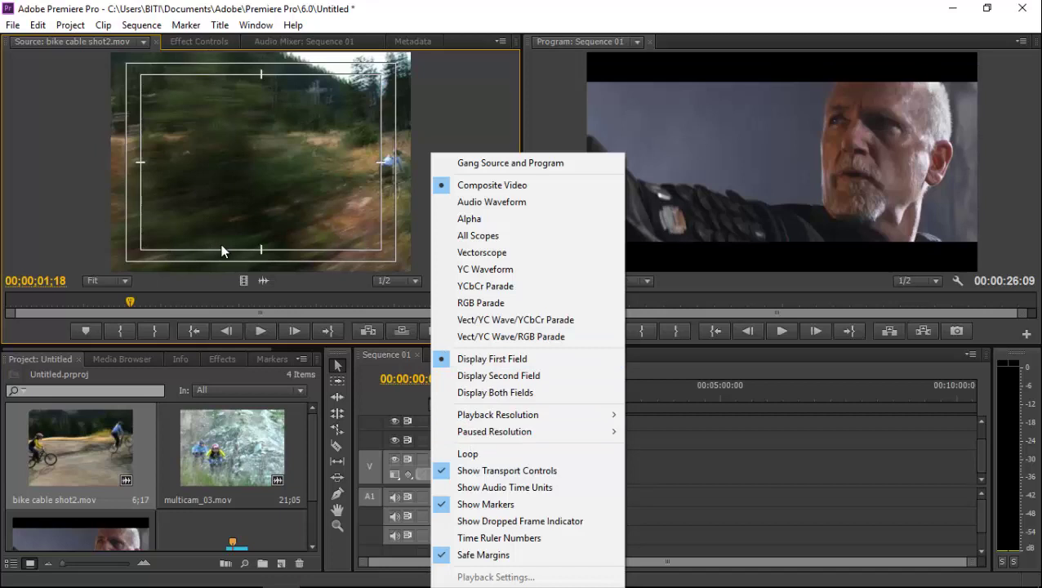
click(46, 166)
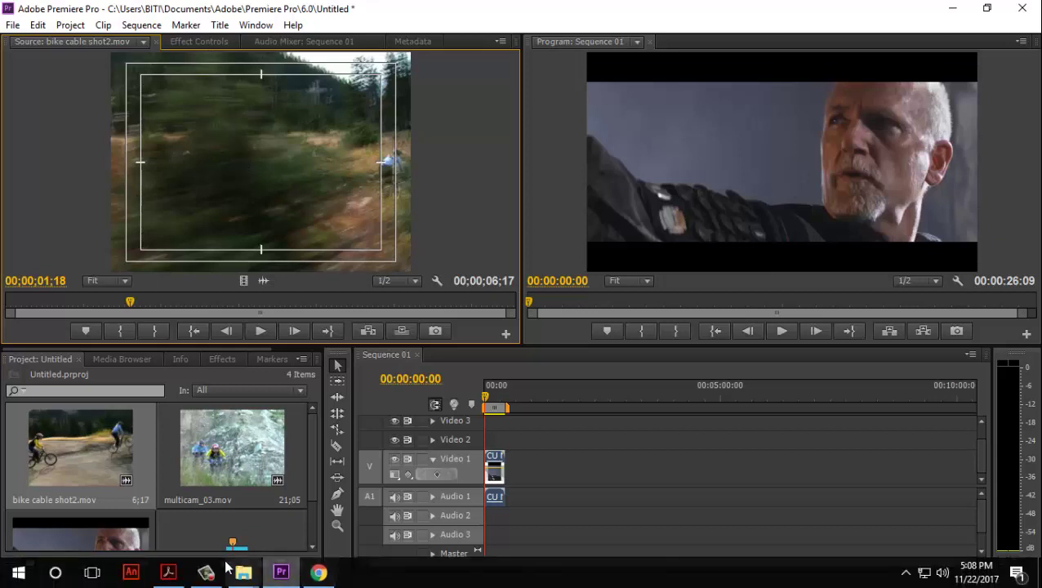
Return to the book in Acrobat Reader and review the Safe margins text and the Essential playback controls diagram
click(168, 572)
scroll(365, 297, up, 1)
scroll(365, 298, up, 20)
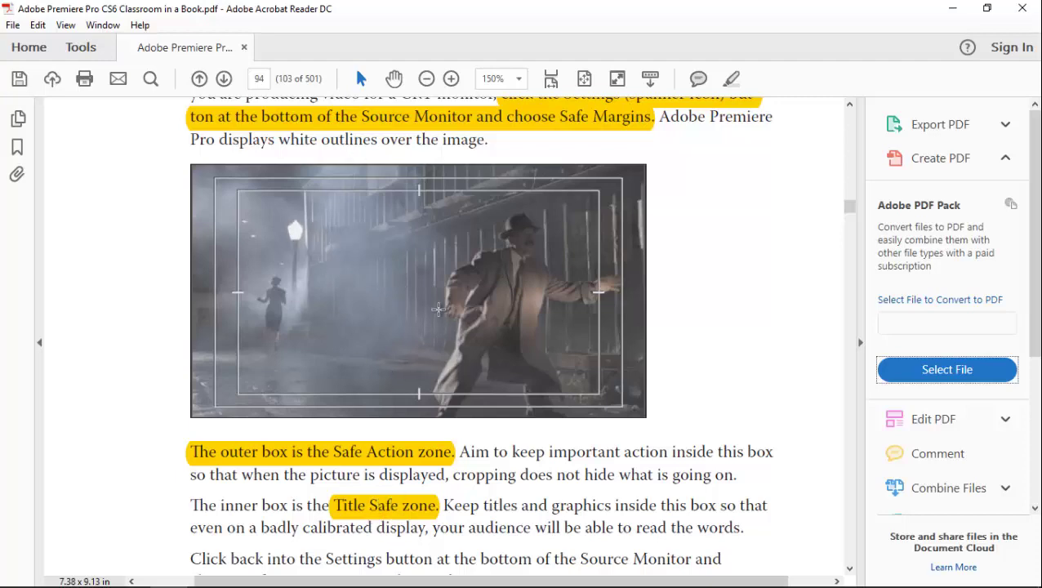
scroll(439, 320, down, 10)
scroll(440, 318, up, 10)
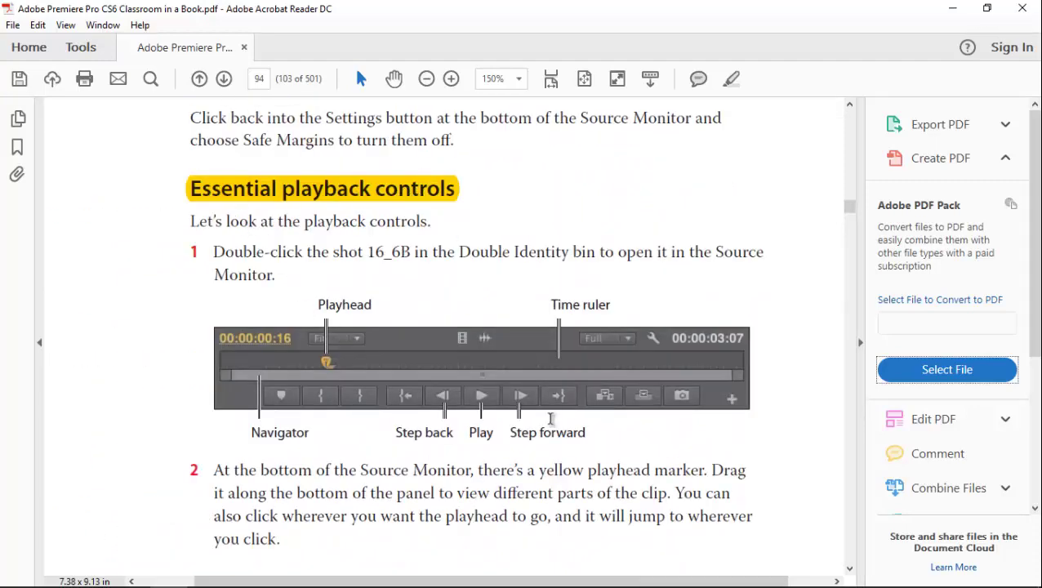
scroll(398, 285, down, 3)
scroll(456, 369, up, 5)
scroll(456, 369, down, 3)
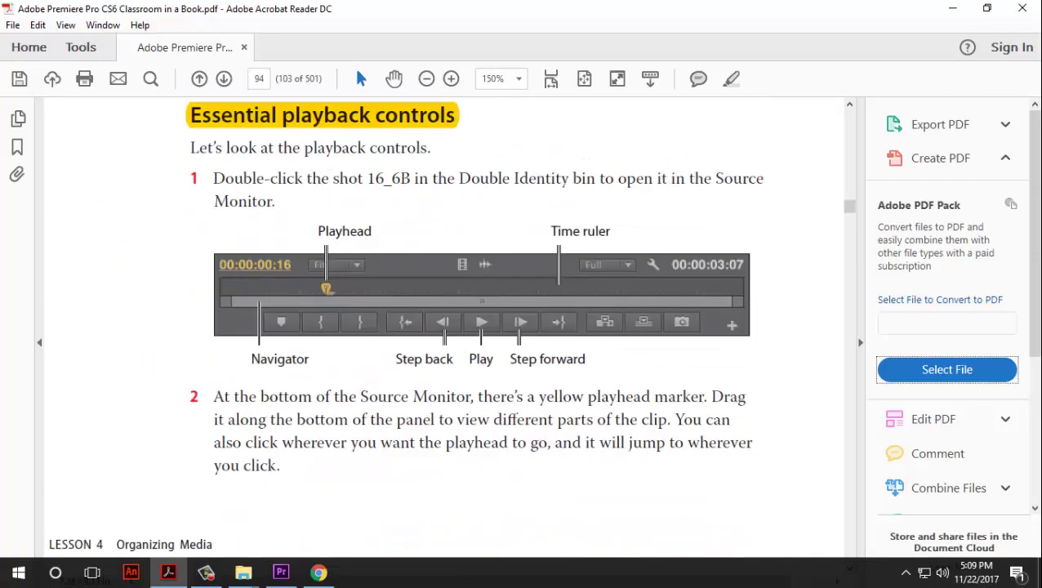
Switch to Premiere Pro and play bike cable shot2.mov in the Source Monitor, pausing and resuming playback
click(320, 573)
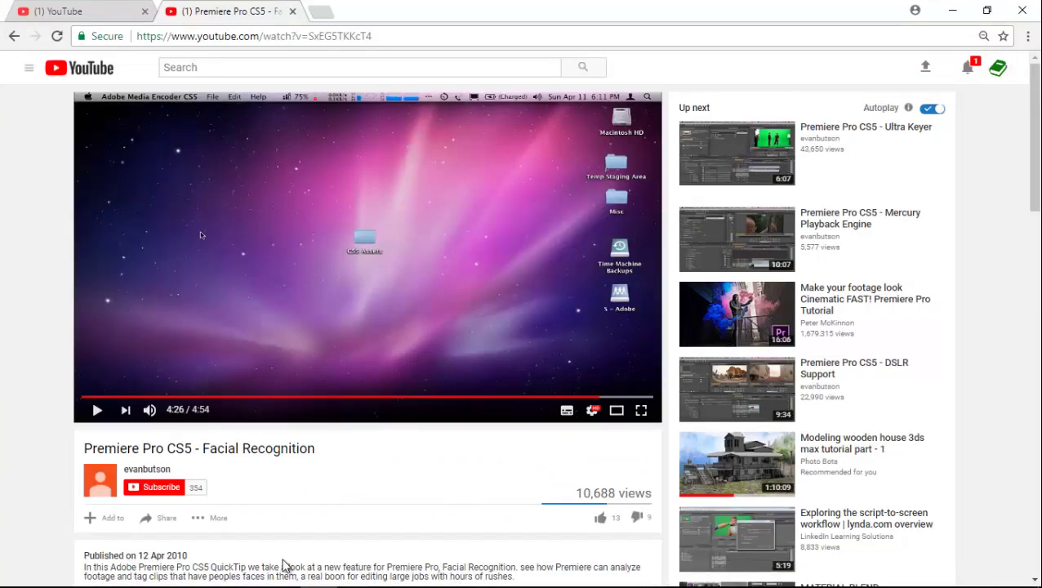
click(319, 571)
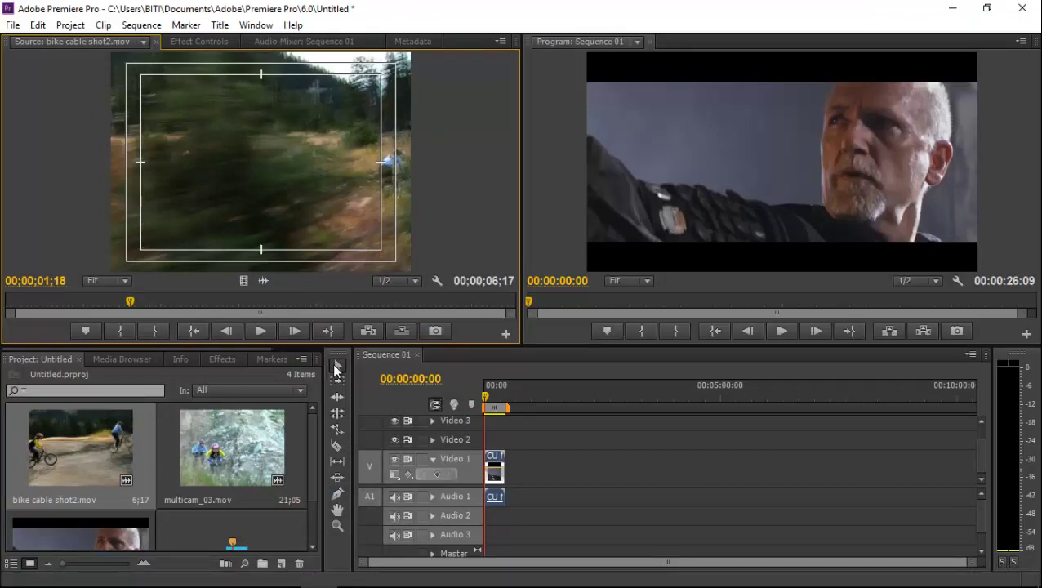
click(259, 330)
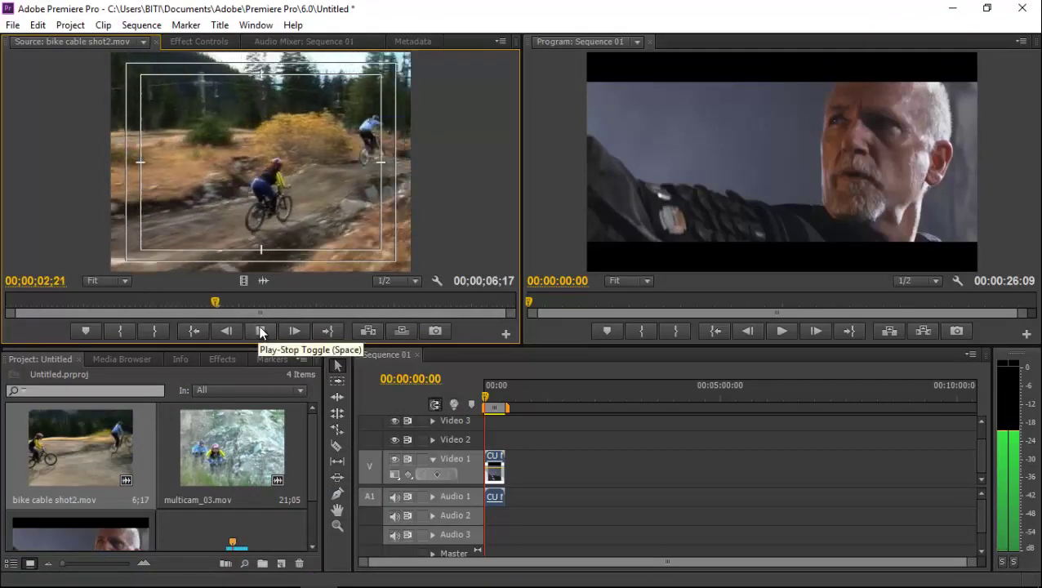
click(260, 331)
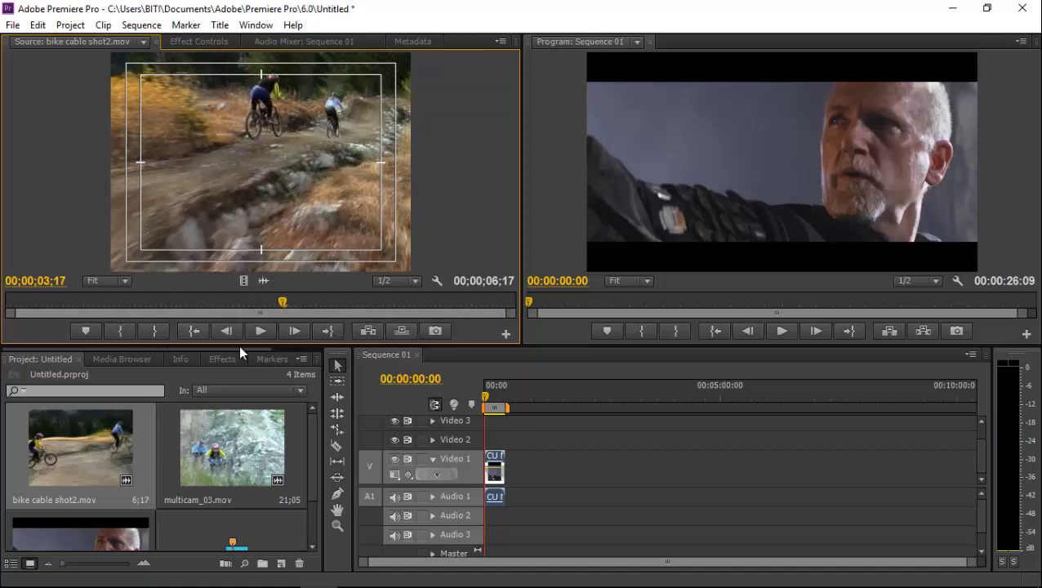
click(265, 331)
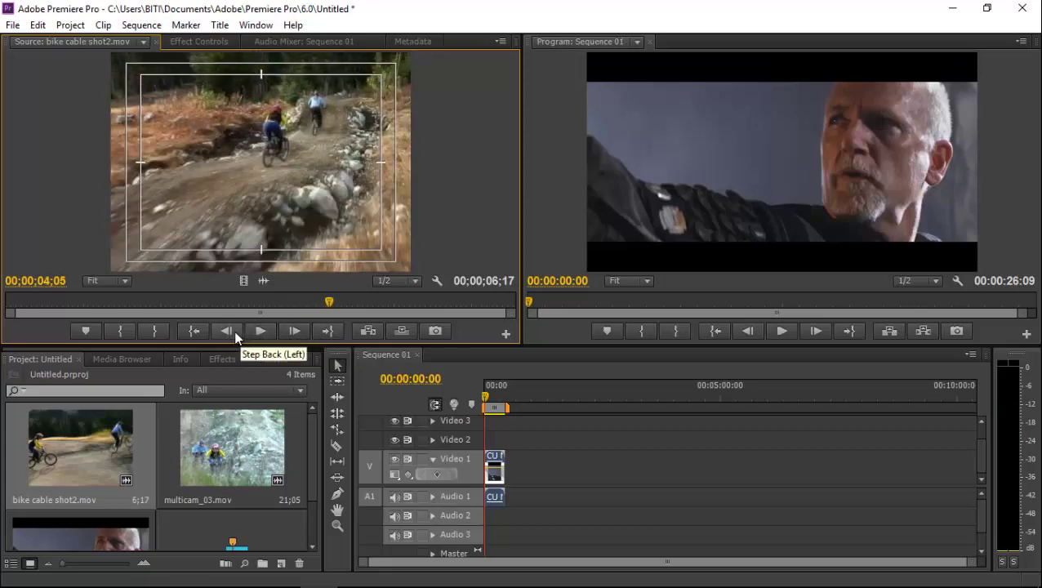
Step the Source Monitor's playhead back frame by frame to 00;00;03;23
key(Left)
key(Left)
key(Left)
key(Left)
key(Left)
key(Left)
key(Left)
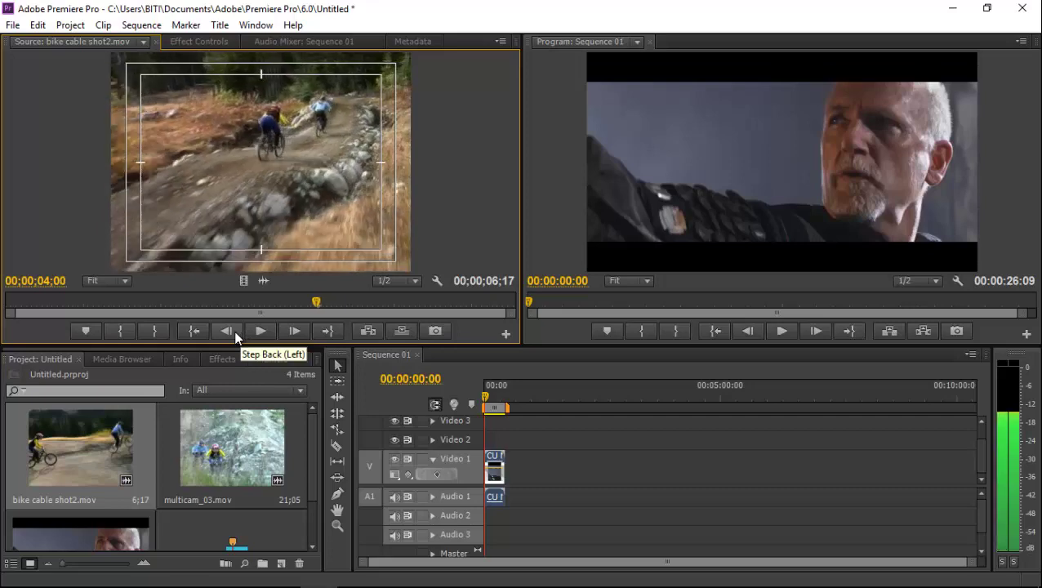
key(Left)
key(Left)
key(Left)
key(Left)
key(Left)
key(Left)
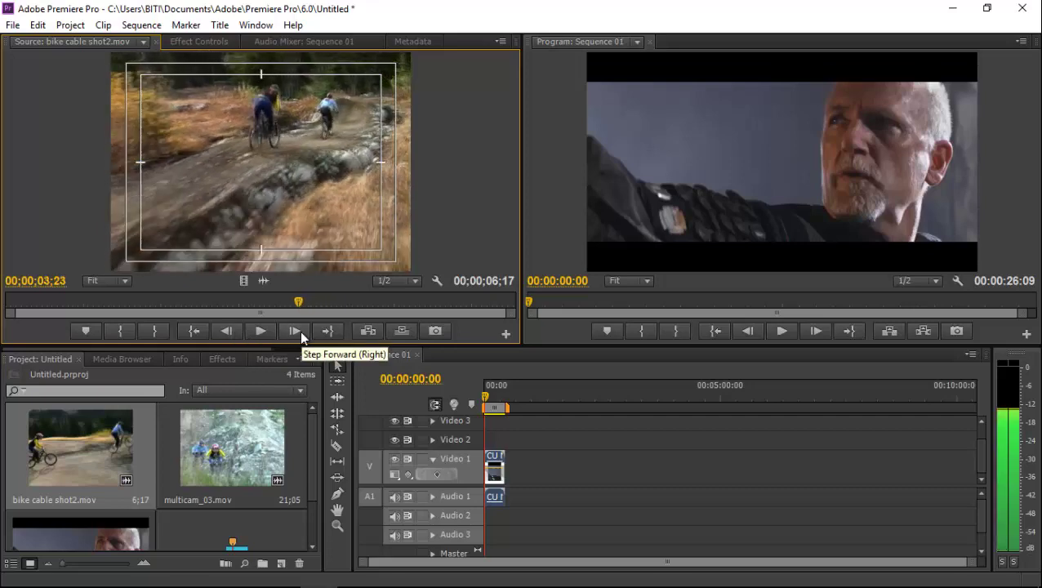
Step the Source Monitor's playhead forward frame by frame to 00;00;04;01
key(Right)
key(Right)
key(Right)
key(Right)
key(Right)
key(Right)
key(Right)
key(Right)
key(Right)
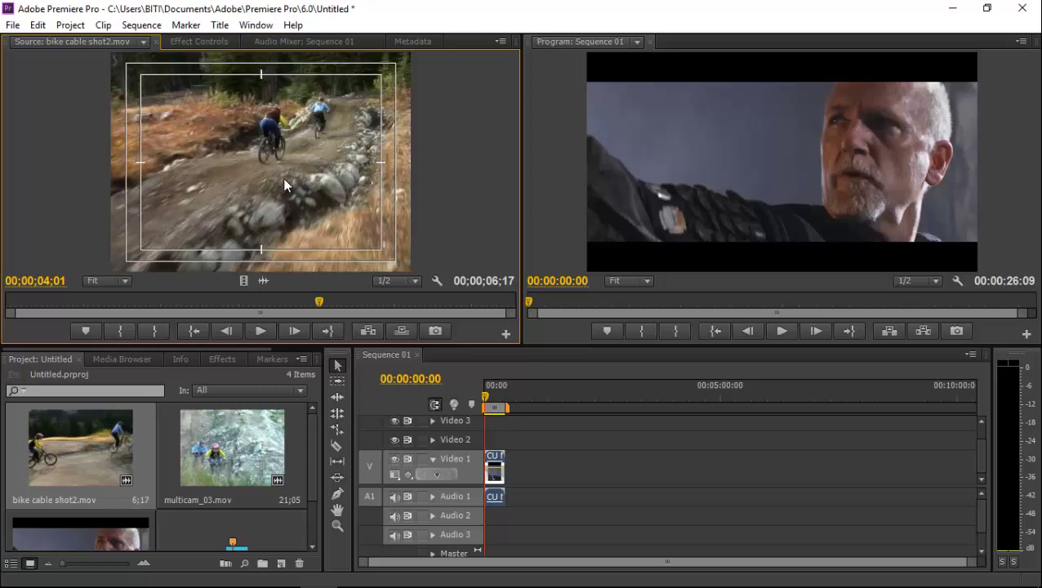
Shuttle bike cable shot2.mov in the Source Monitor, alternating between reverse and forward playback
key(j)
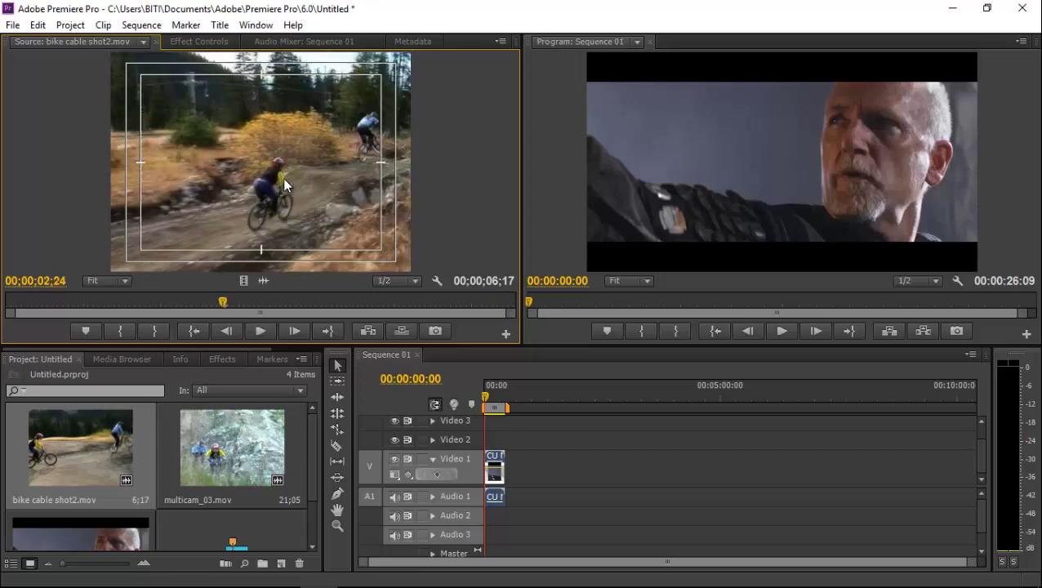
key(l)
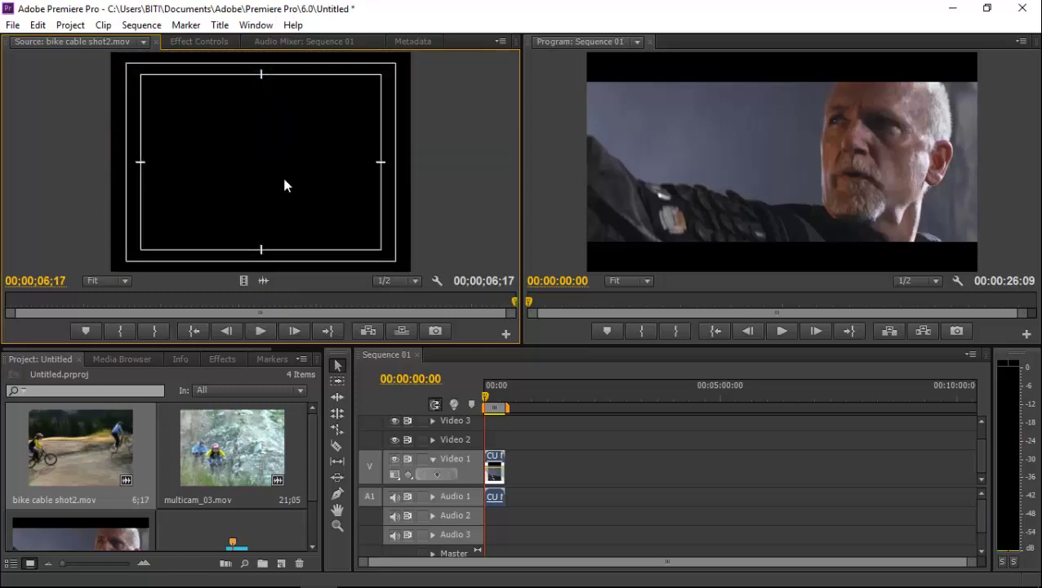
key(j)
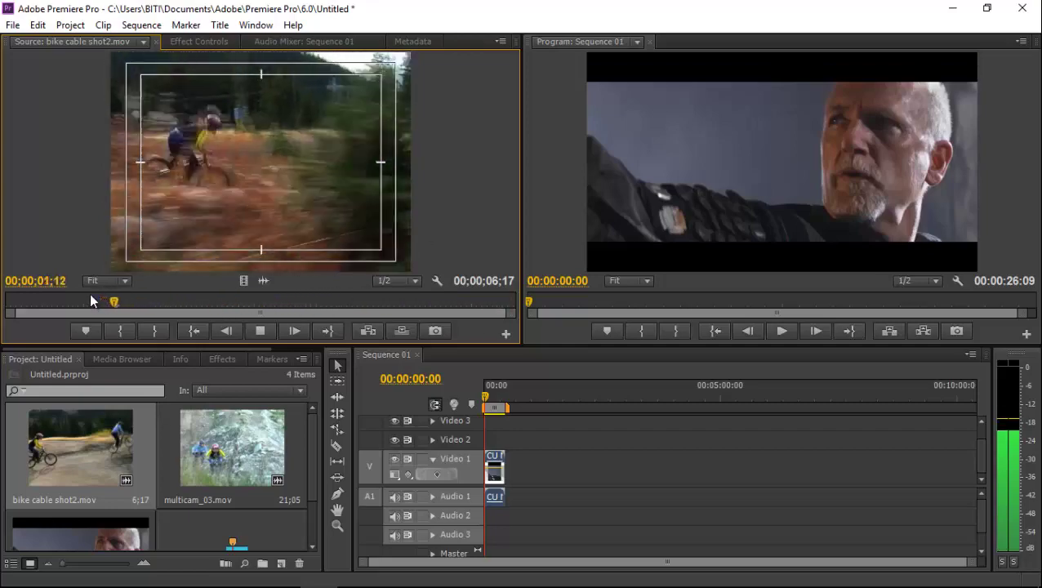
key(l)
key(j)
key(l)
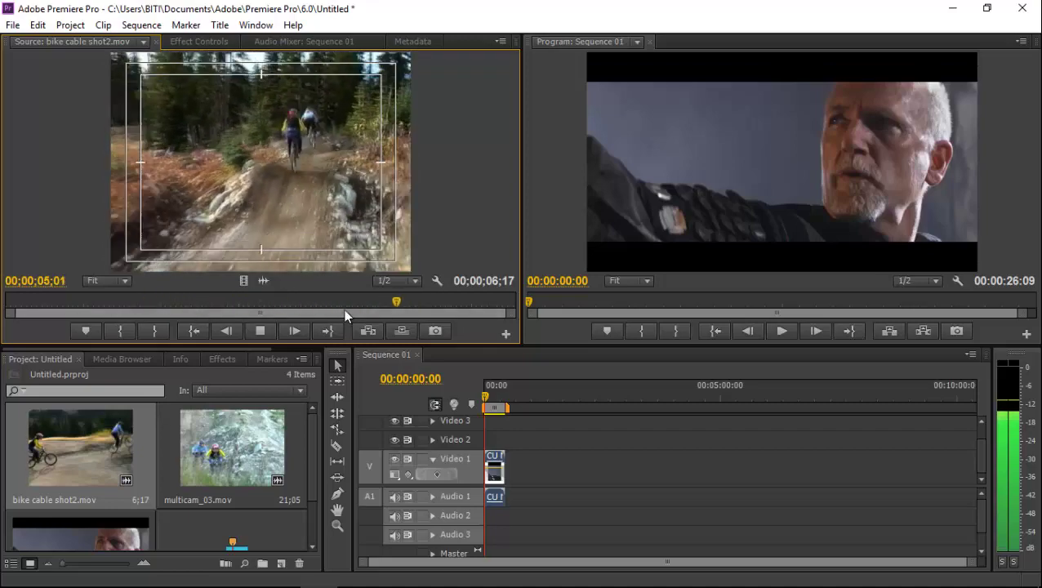
key(j)
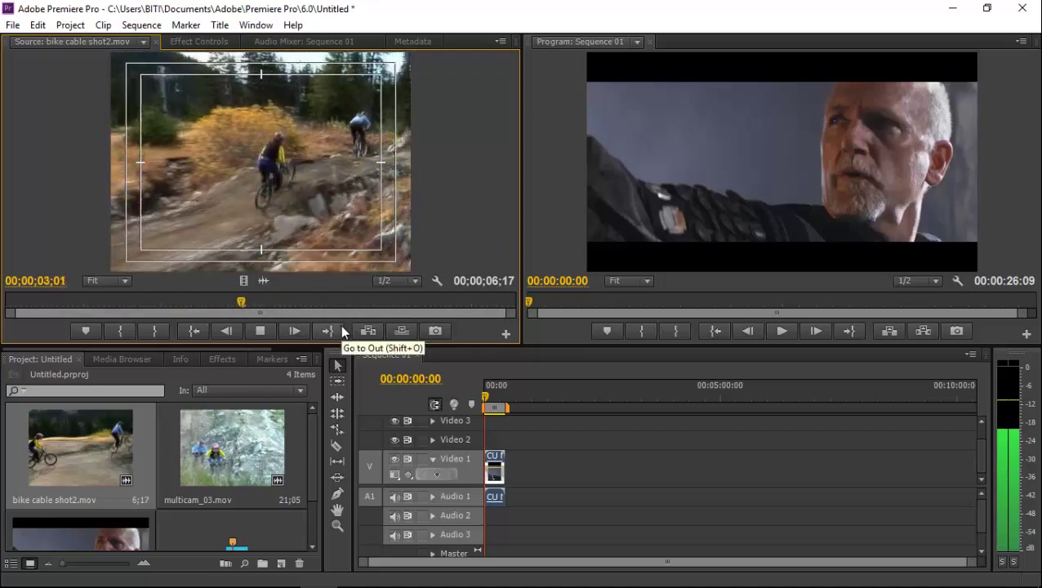
Practise stopping, reversing and resuming playback of the source clip, finishing stopped at 00;00;02;02
key(k)
key(l)
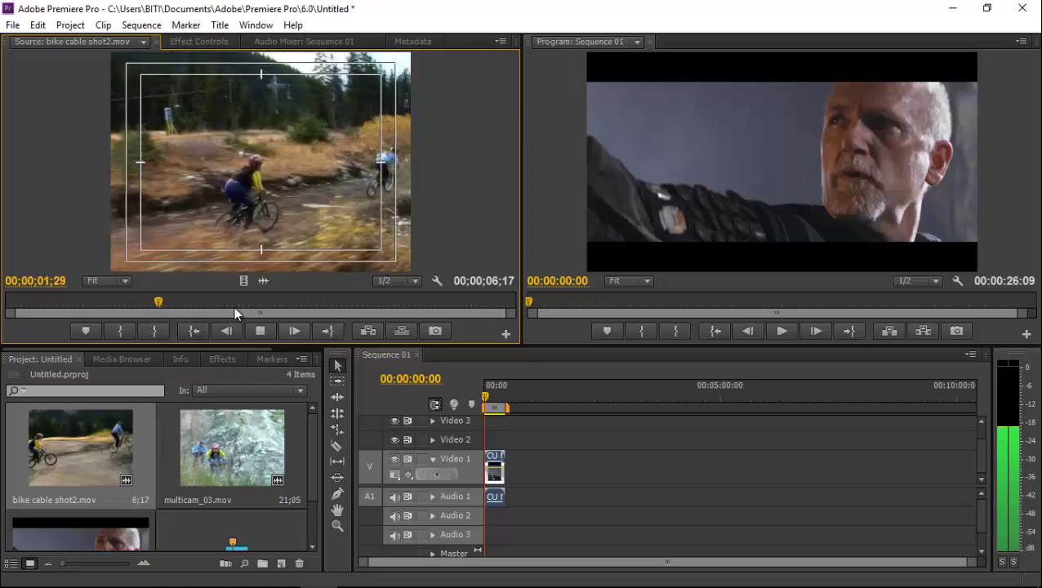
key(j)
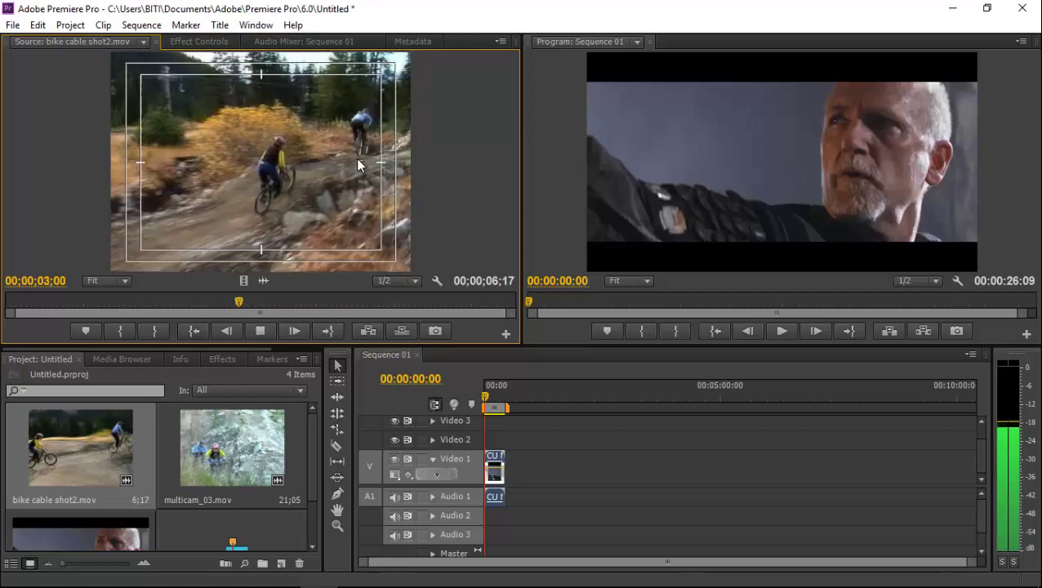
key(k)
key(l)
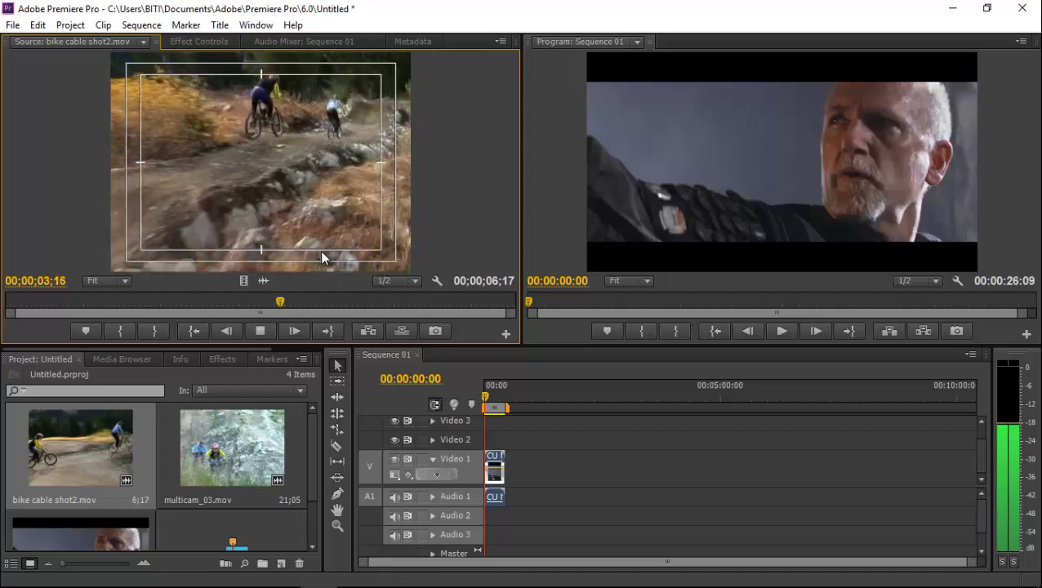
key(j)
key(j)
key(j)
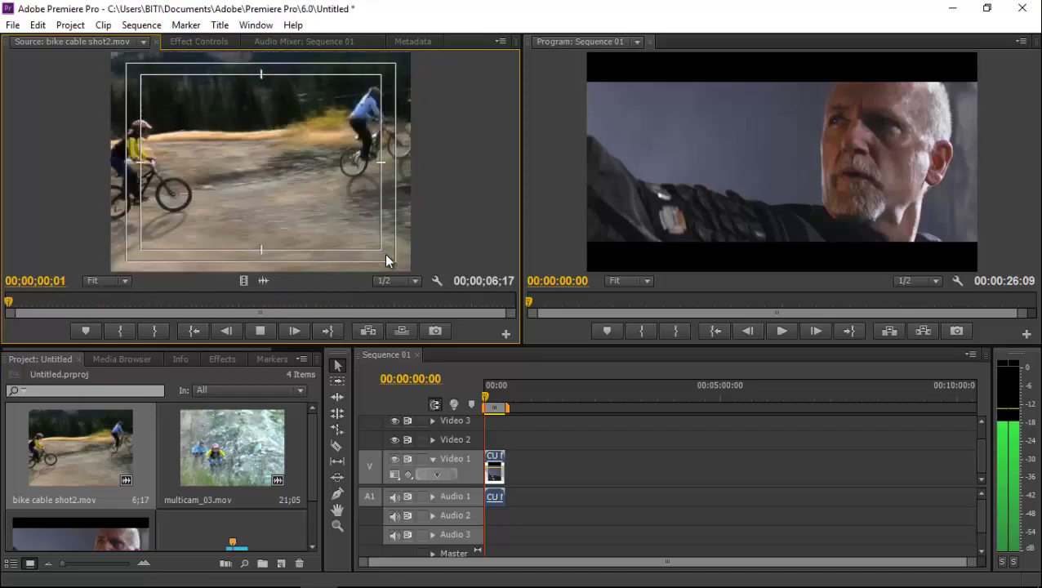
key(l)
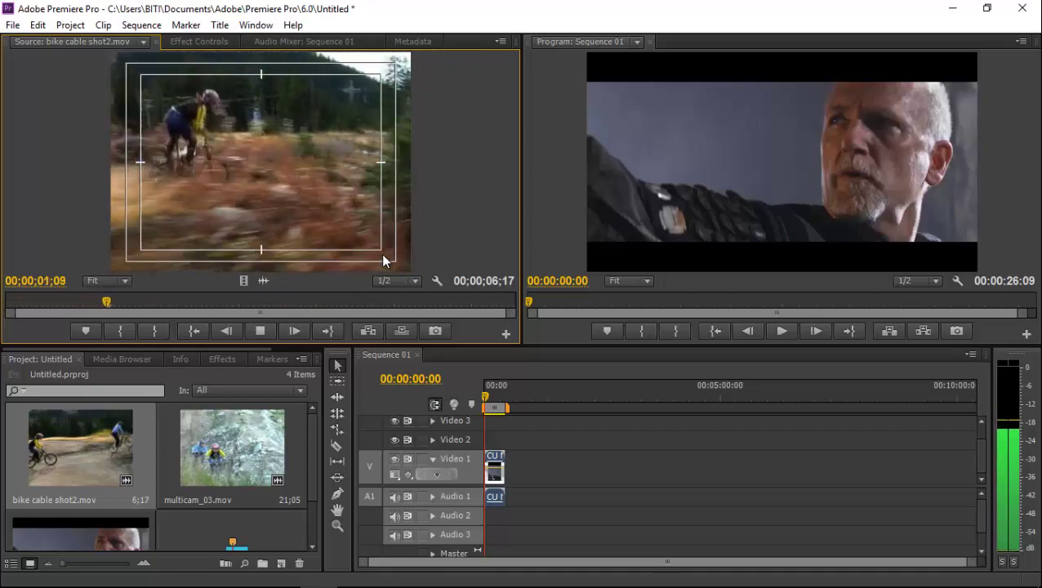
key(k)
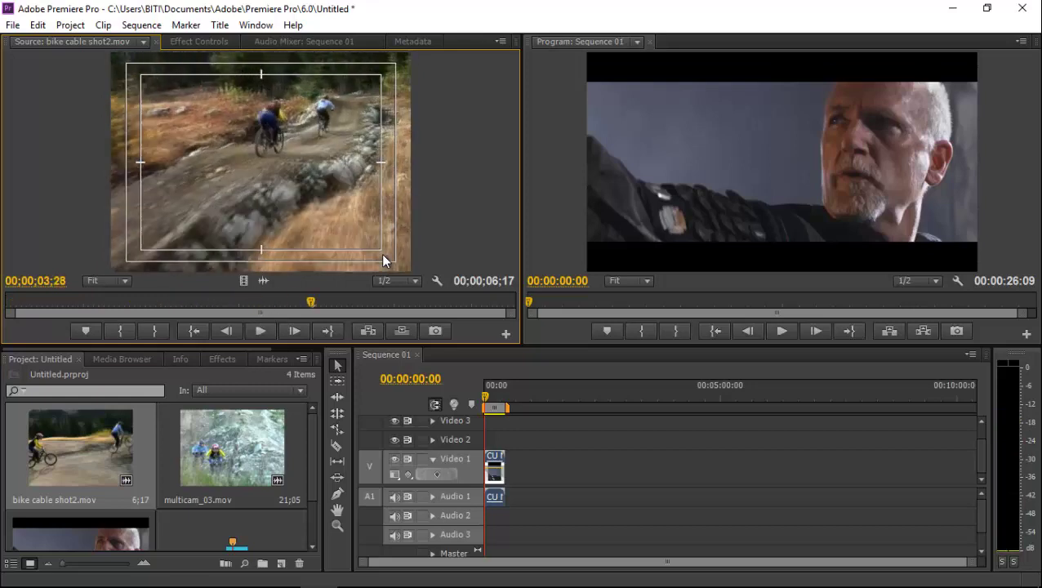
key(j)
key(l)
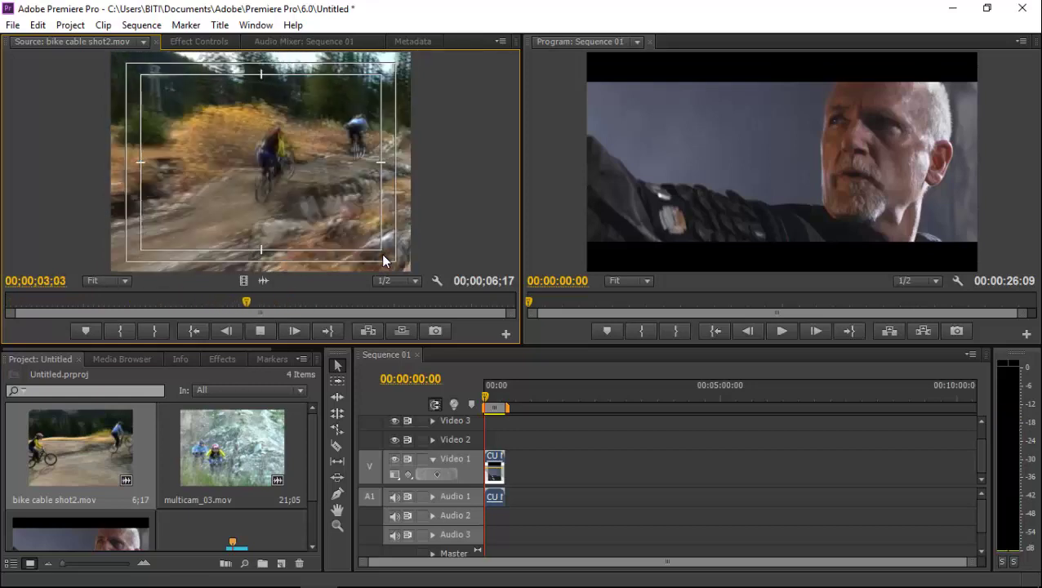
key(j)
key(k)
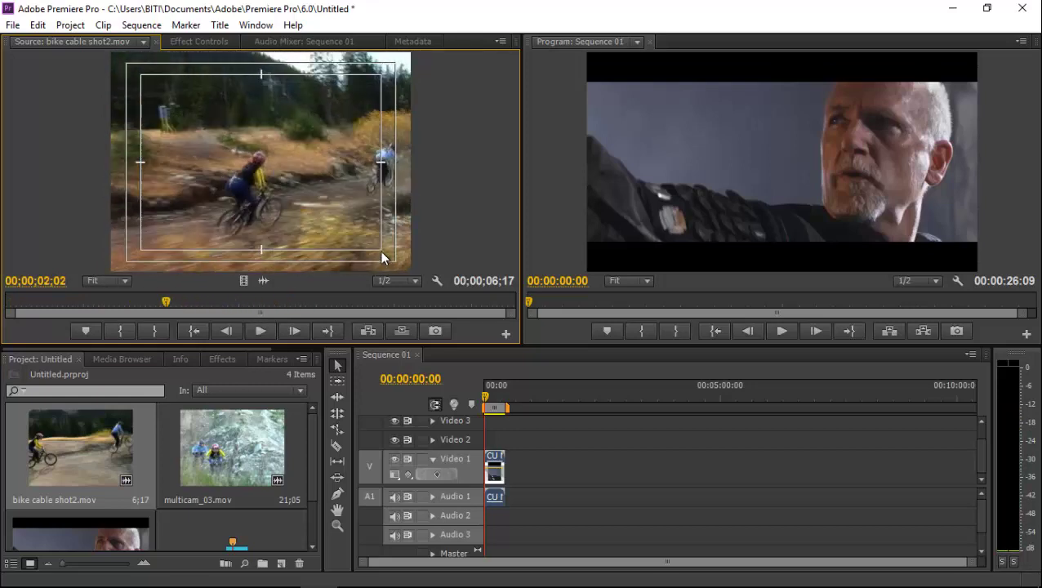
click(206, 571)
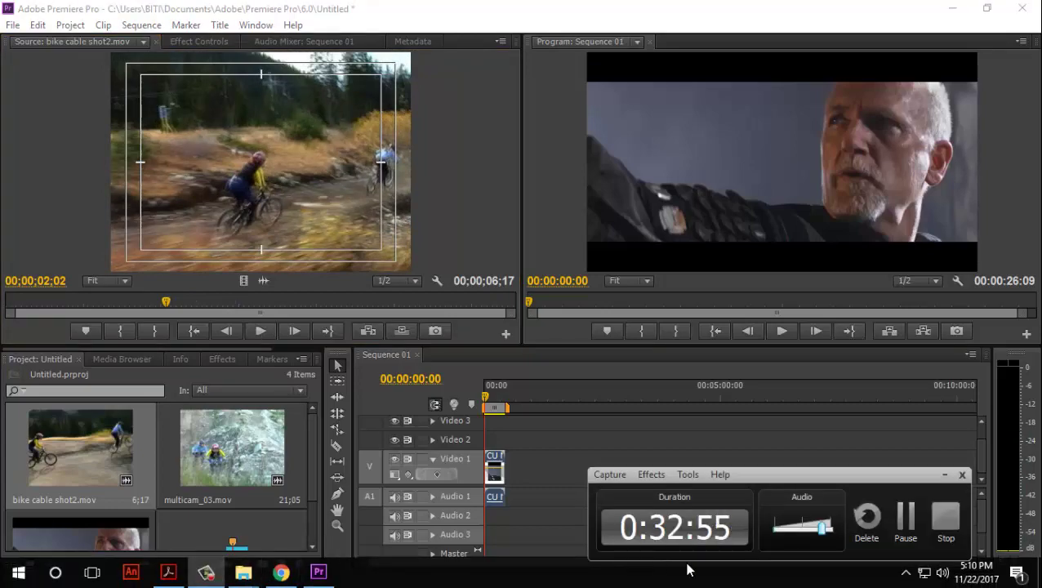
click(906, 515)
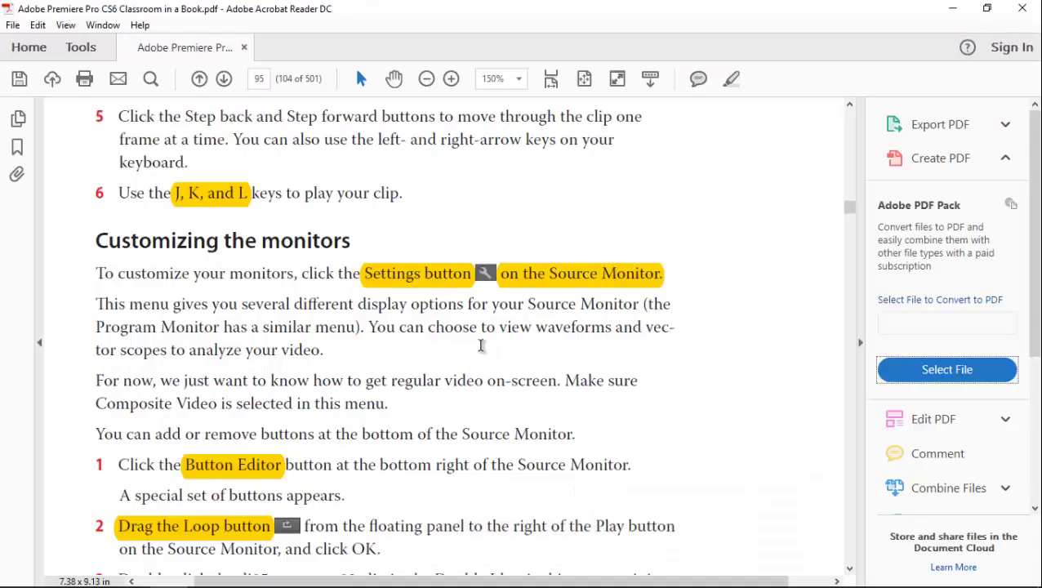
Review the Customizing the monitors section in the Acrobat Reader book, then return to Premiere Pro
scroll(449, 314, down, 2)
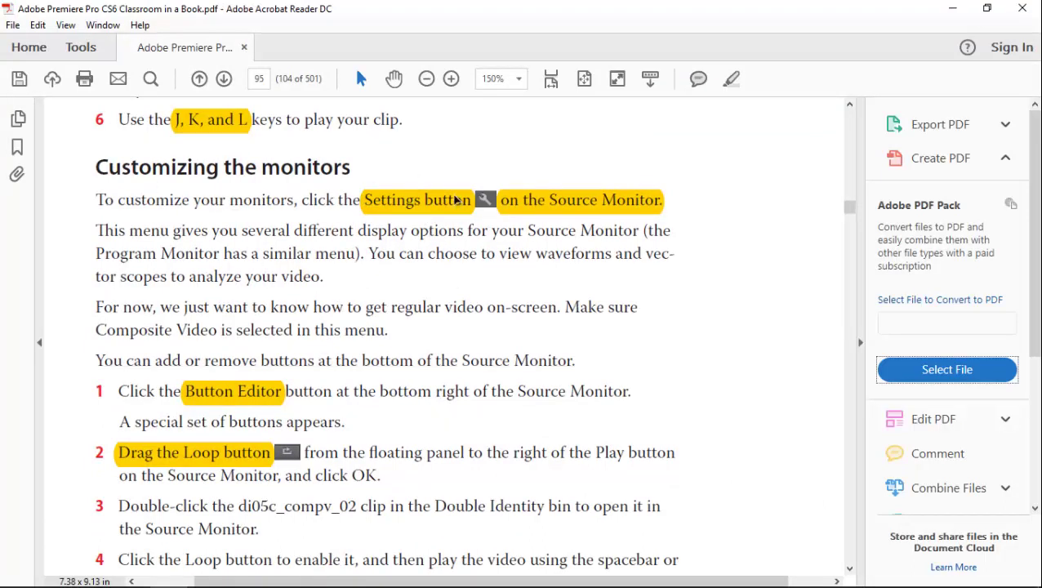
drag(96, 167, 353, 170)
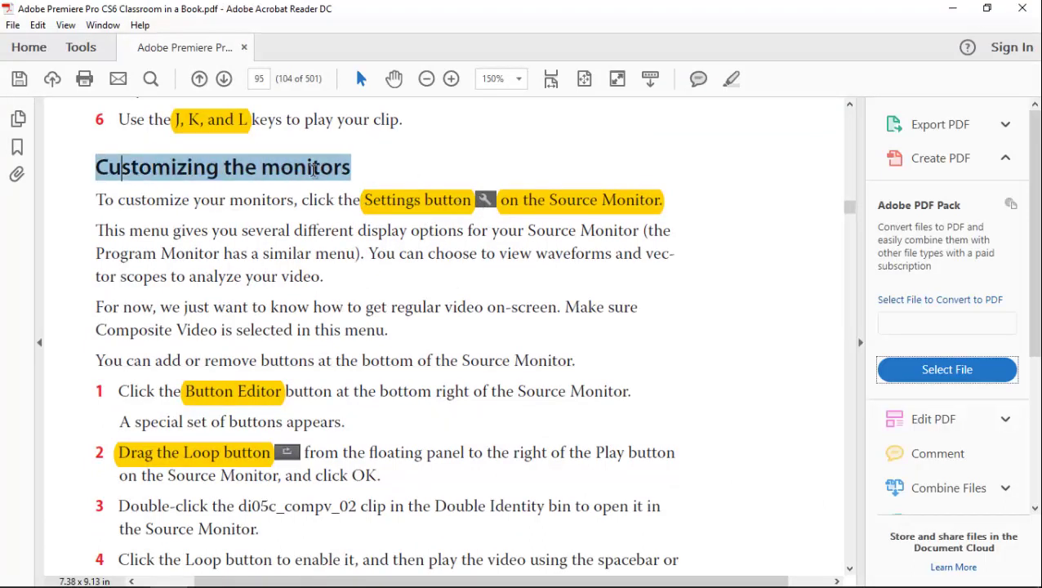
click(319, 573)
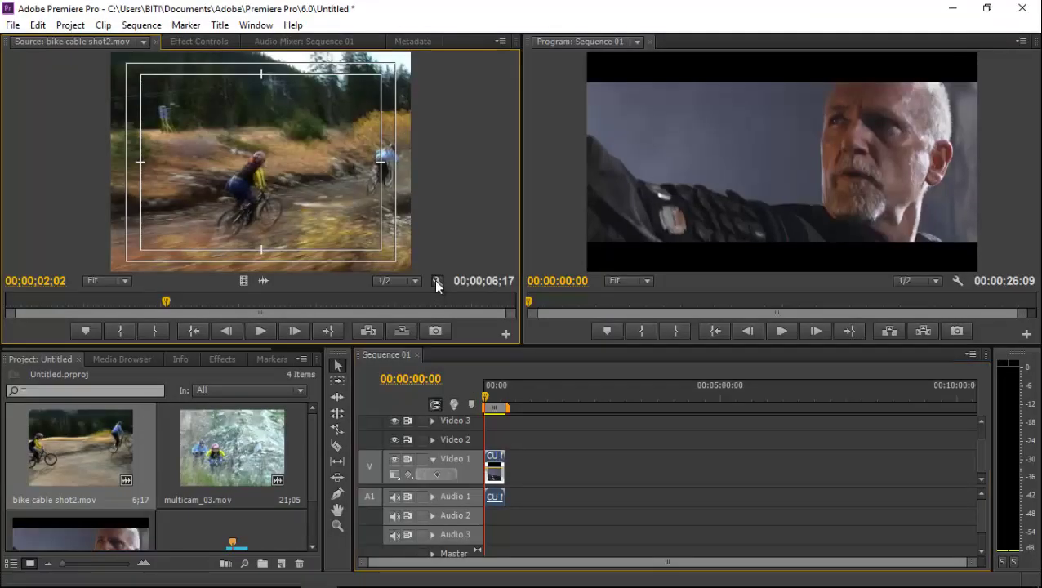
Test looped playback of bike cable shot2.mov in the Source Monitor by enabling Loop, playing and stopping the clip, and disabling Loop
click(434, 280)
click(477, 455)
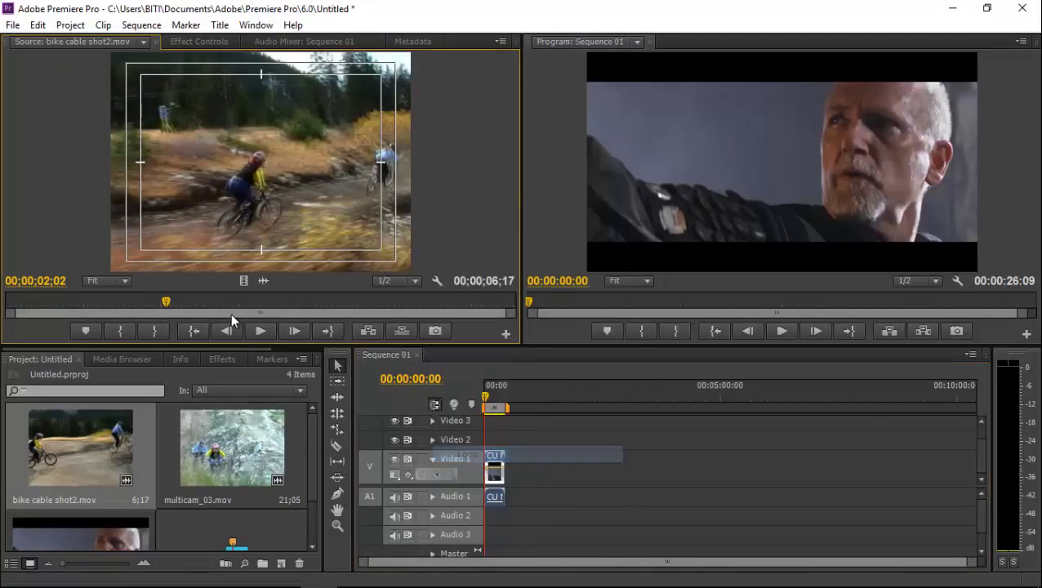
click(261, 331)
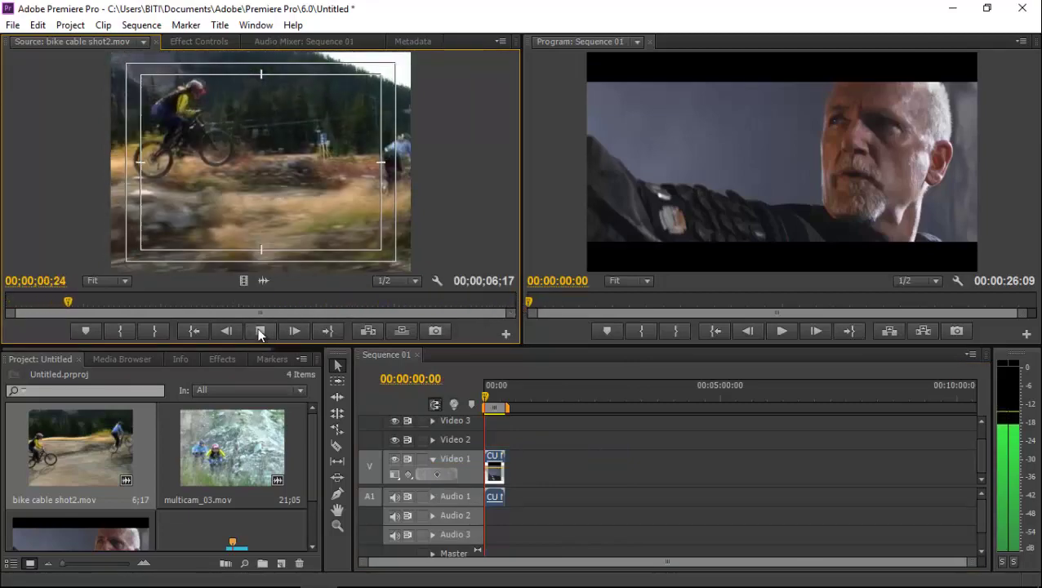
key(space)
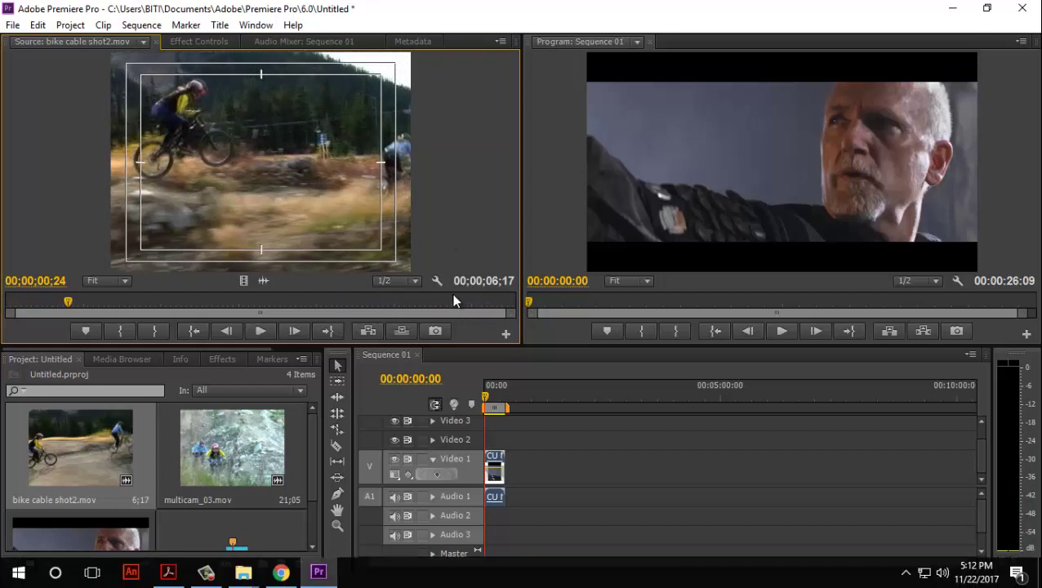
click(437, 280)
click(474, 454)
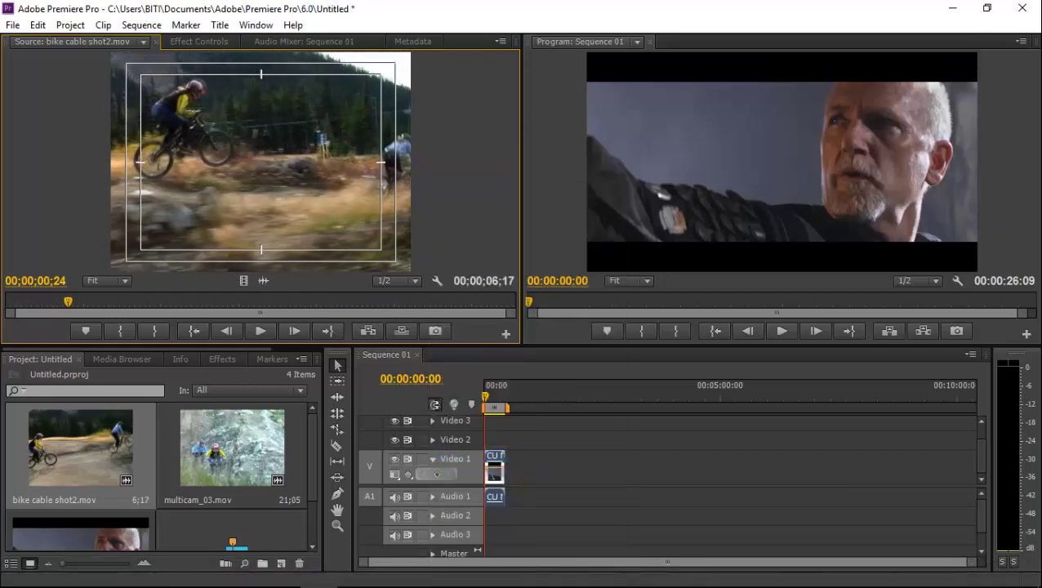
Switch to the book in Acrobat Reader and read from the Loop button instructions to the Adjusting audio channels section
mouse_move(303, 581)
click(167, 574)
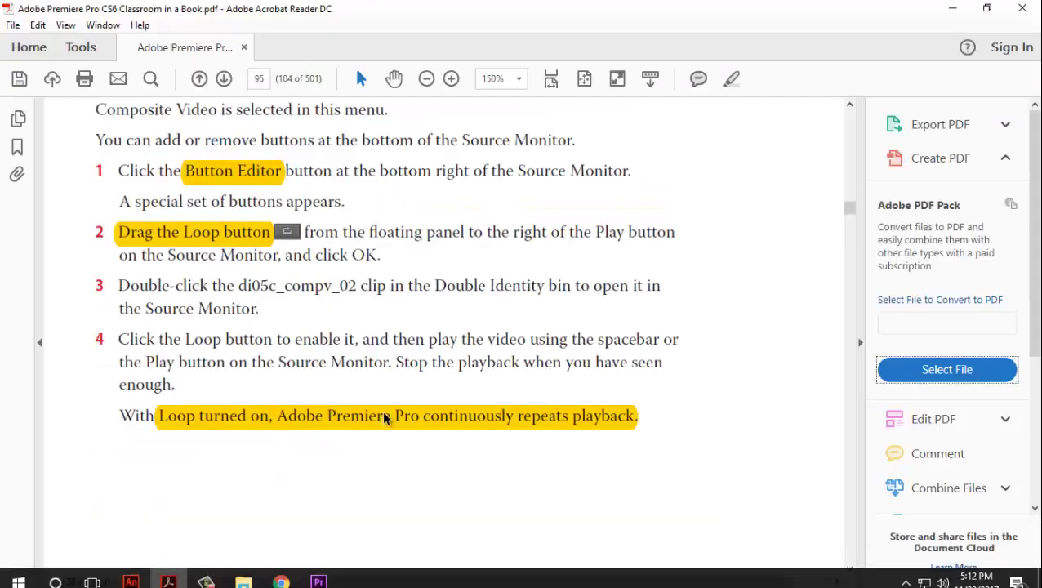
scroll(384, 416, down, 10)
scroll(455, 226, down, 2)
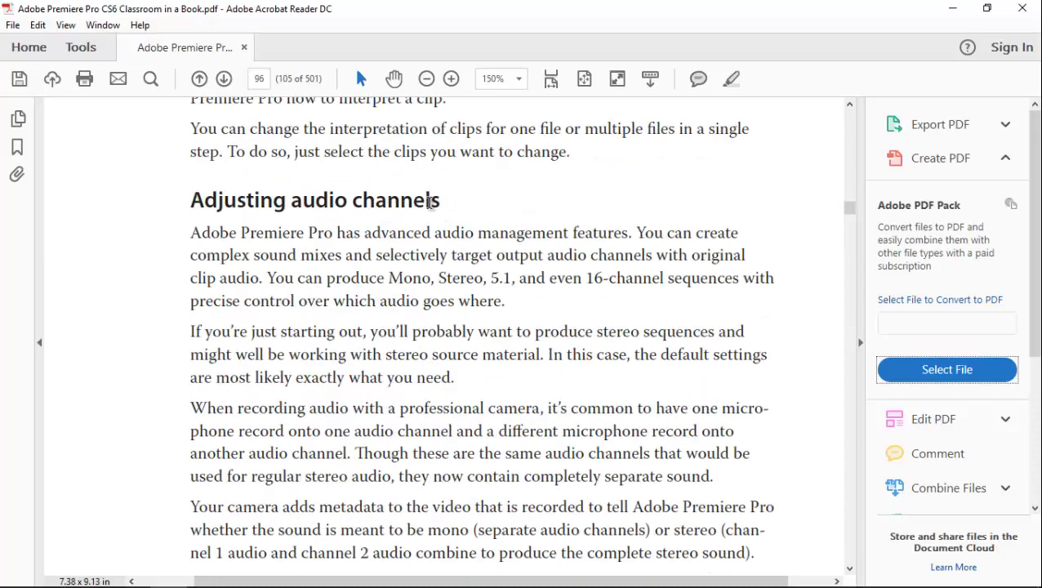
scroll(442, 225, up, 4)
scroll(442, 226, down, 10)
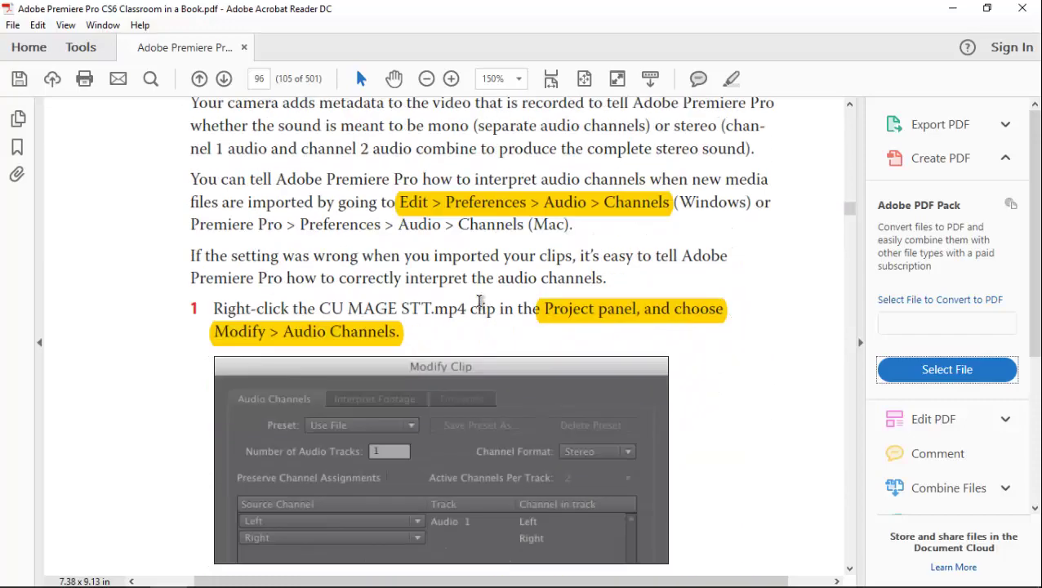
scroll(443, 272, up, 8)
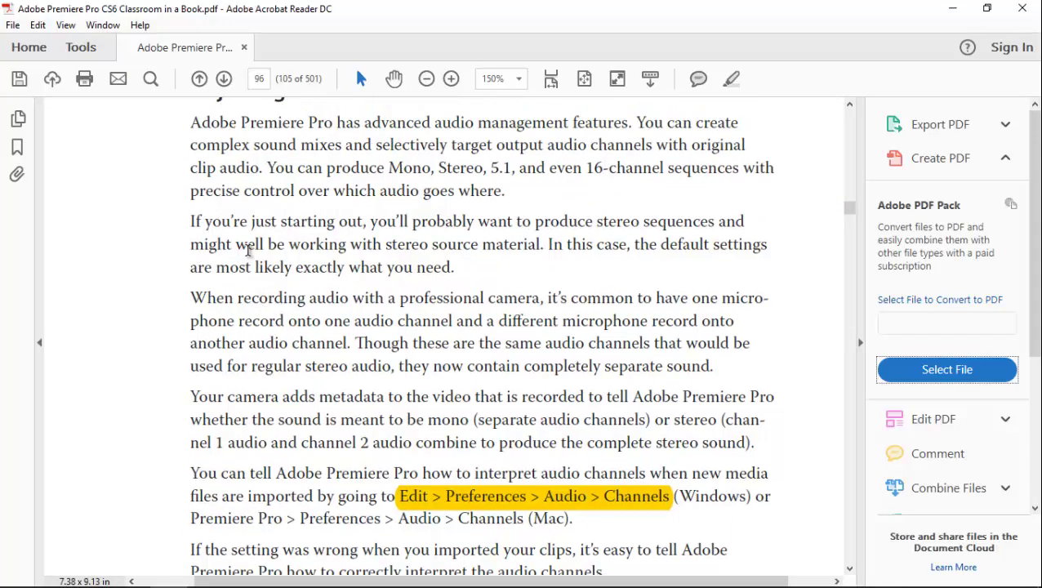
Highlight the Adjusting audio channels heading in the book and read on through that section
drag(189, 274, 441, 276)
right_click(402, 282)
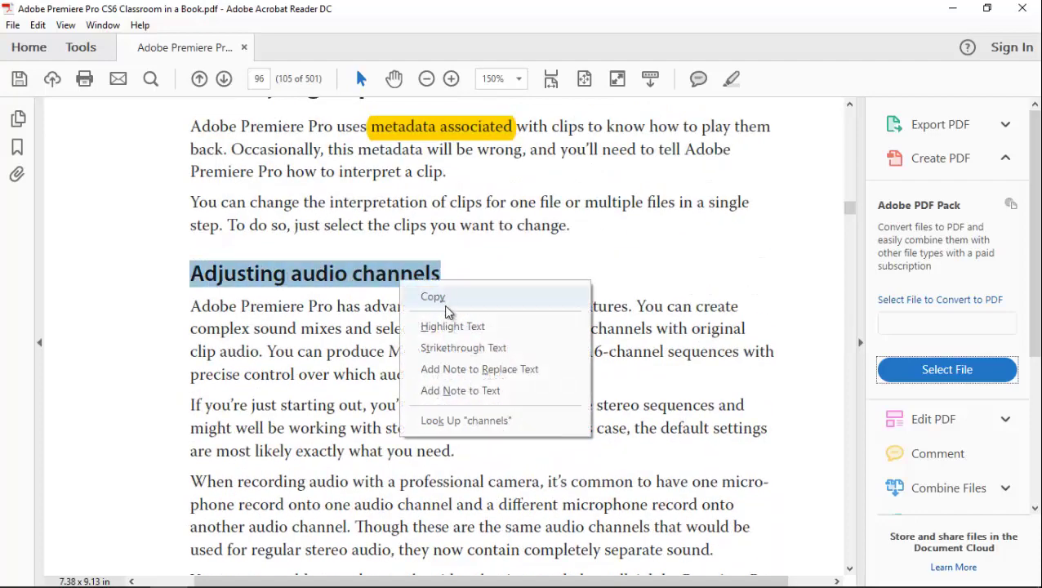
click(441, 324)
scroll(516, 380, down, 8)
scroll(512, 351, down, 3)
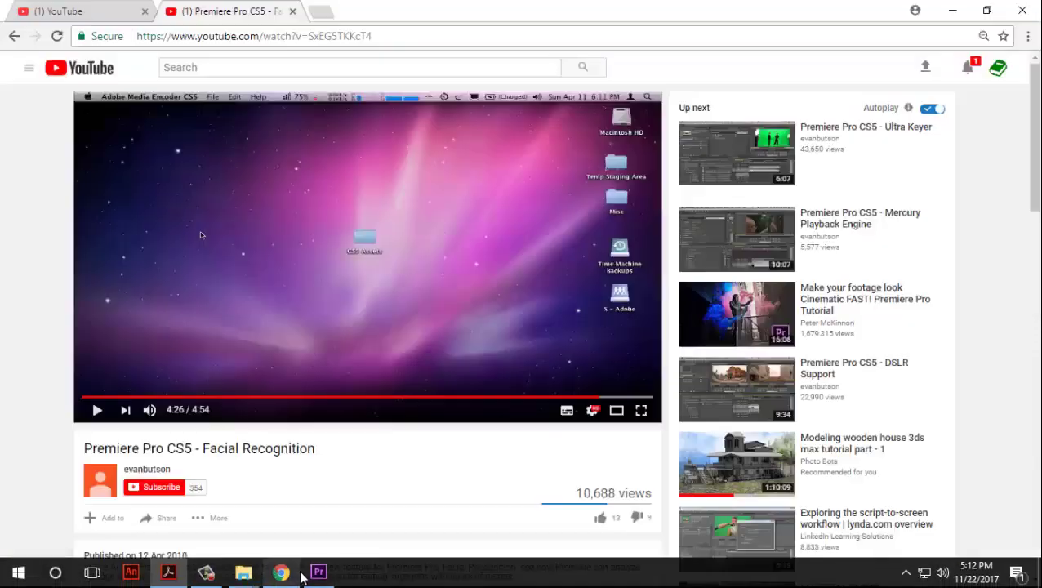
Switch to Premiere Pro and open the Audio preferences
click(317, 573)
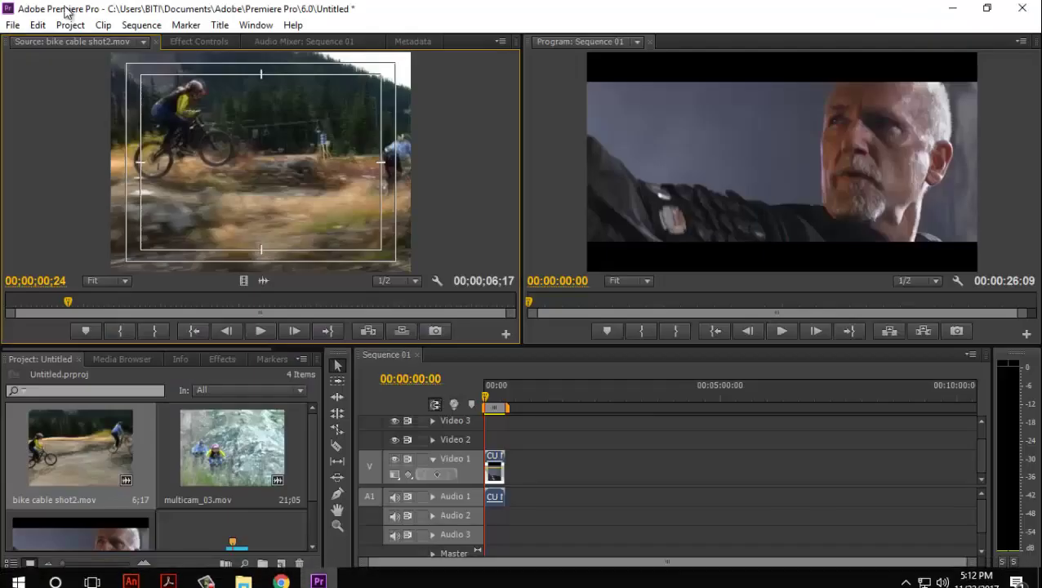
click(38, 24)
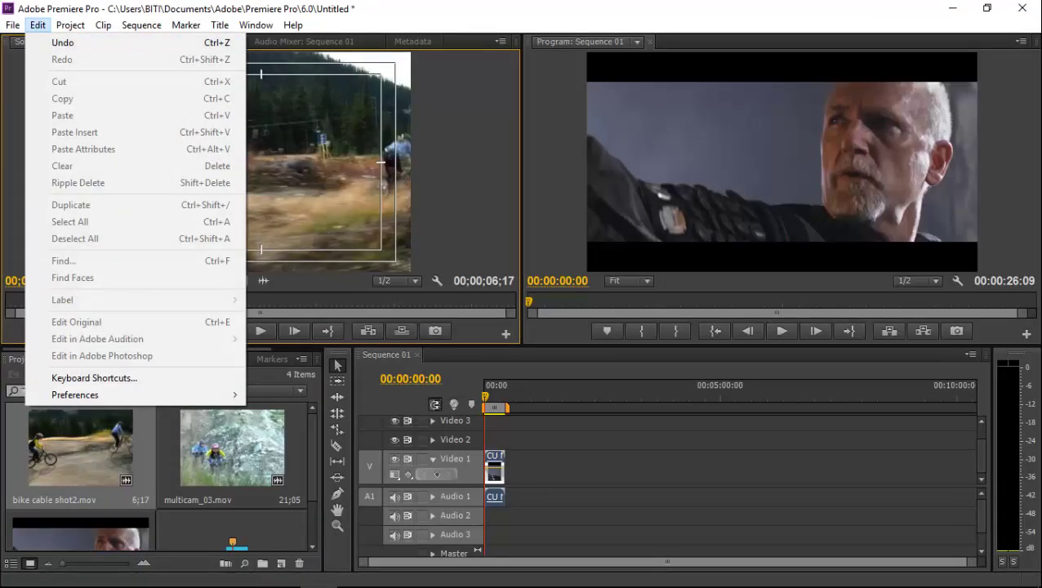
click(205, 574)
click(144, 393)
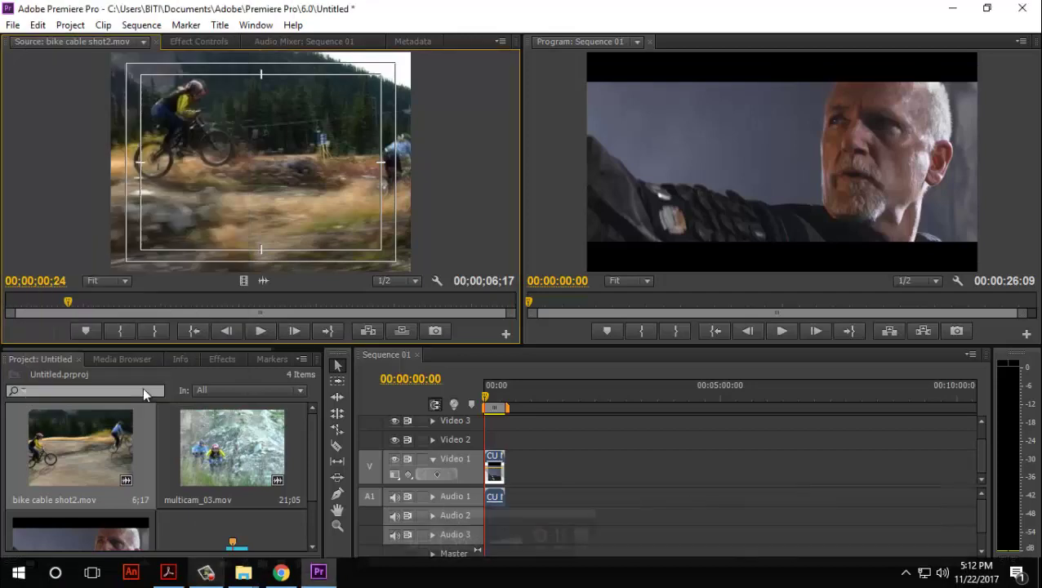
click(37, 25)
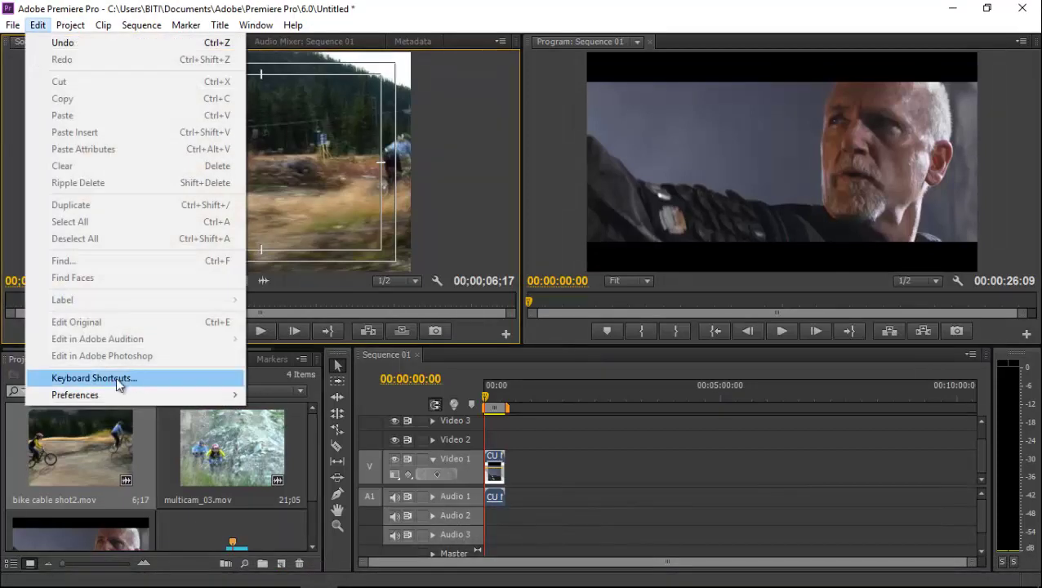
mouse_move(115, 395)
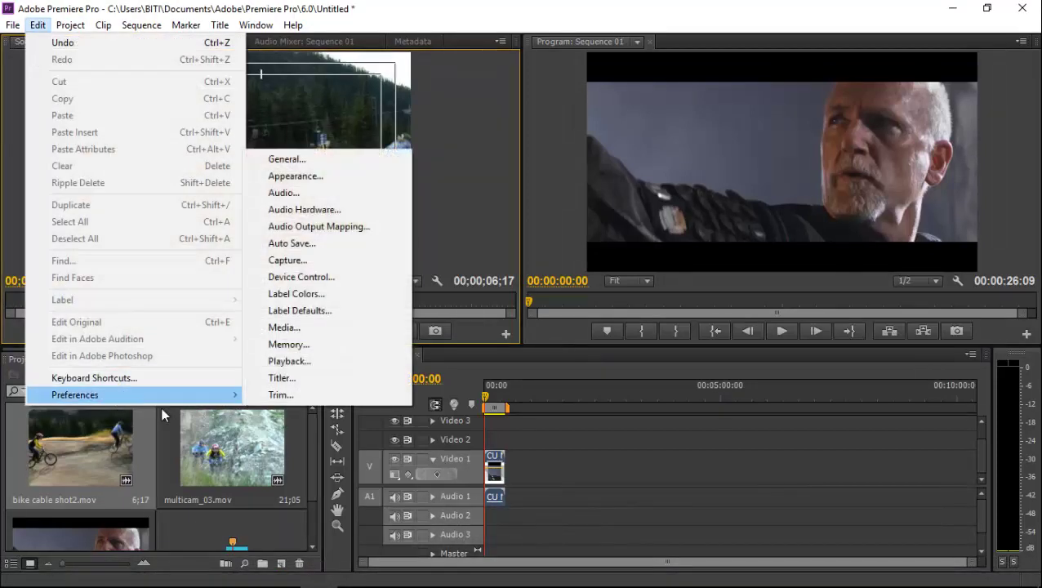
click(306, 196)
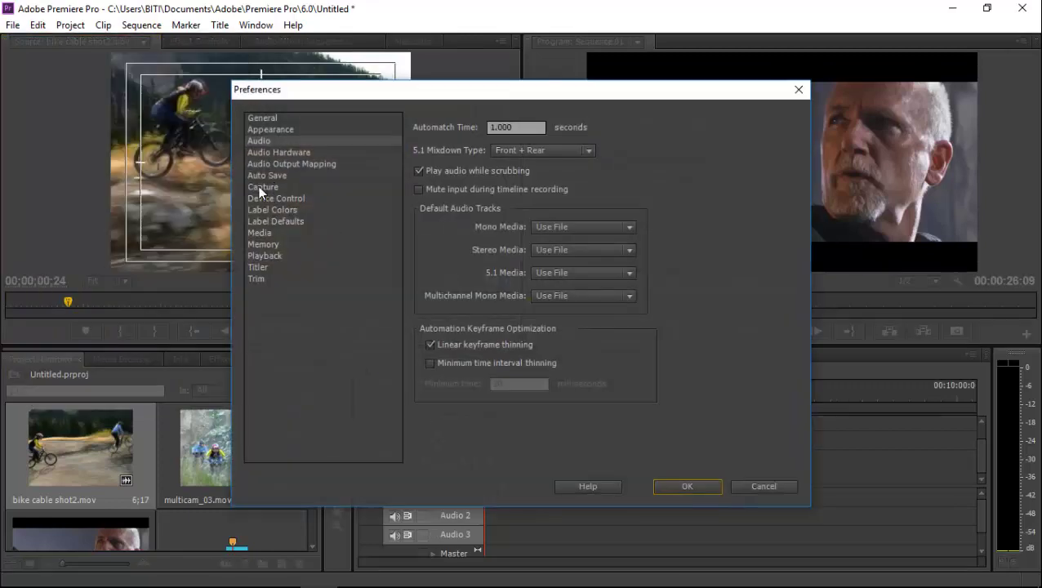
Look through the Audio, Audio Hardware, Audio Output Mapping, Auto Save and Capture preferences, and close Preferences without changes
drag(440, 99, 404, 60)
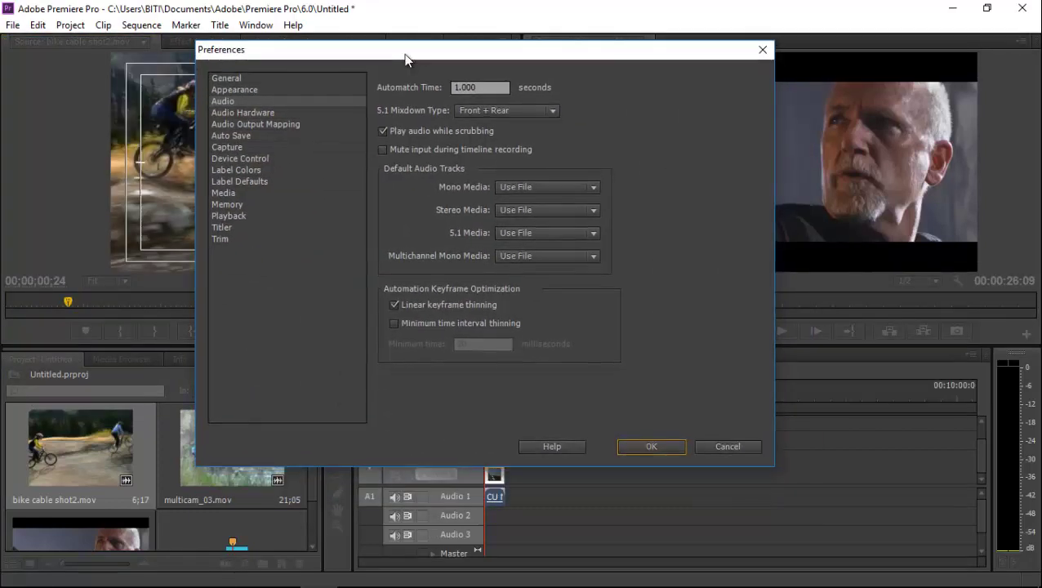
click(235, 113)
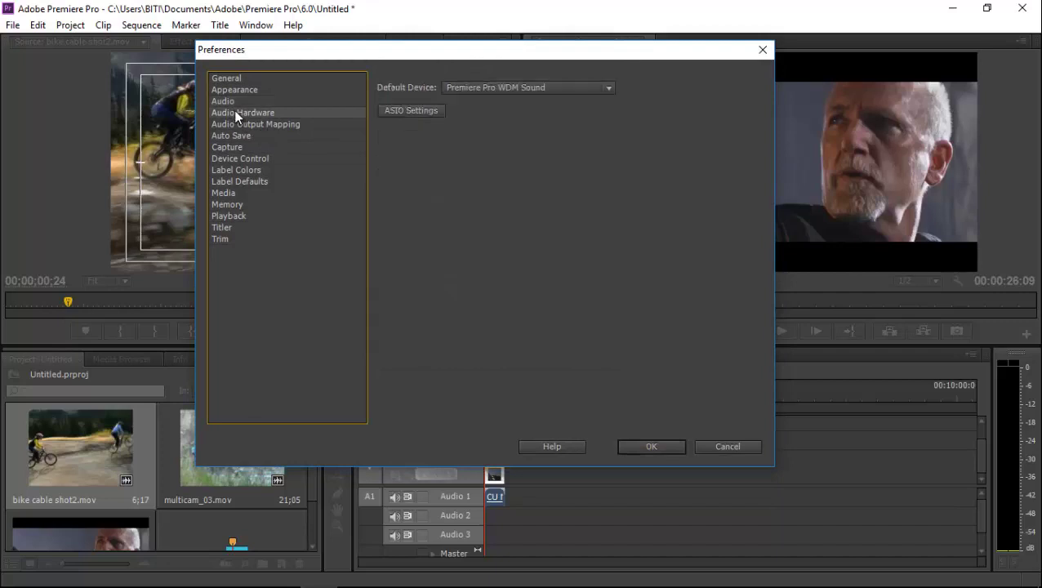
click(236, 124)
click(234, 137)
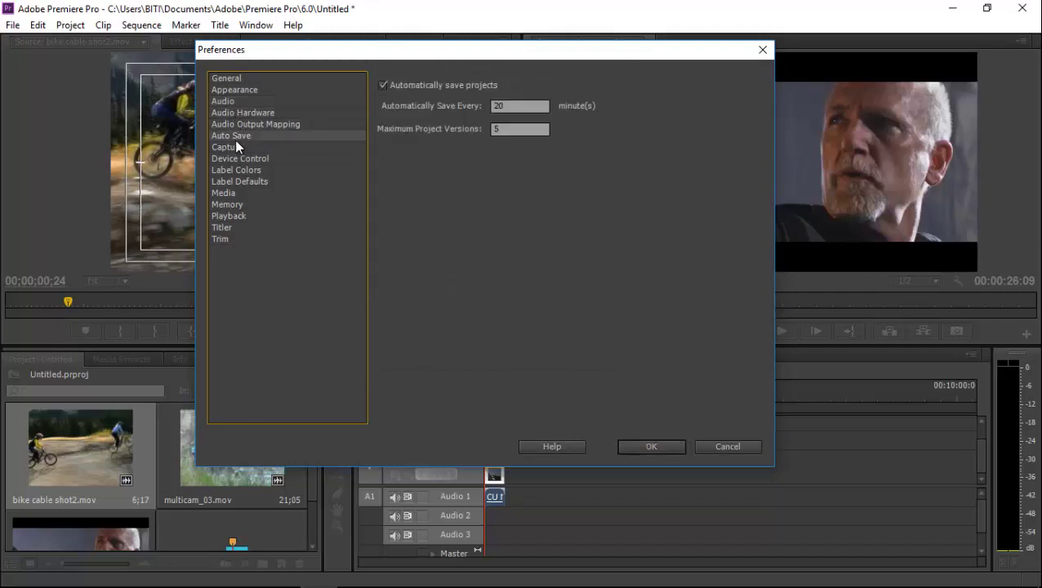
click(232, 148)
click(226, 101)
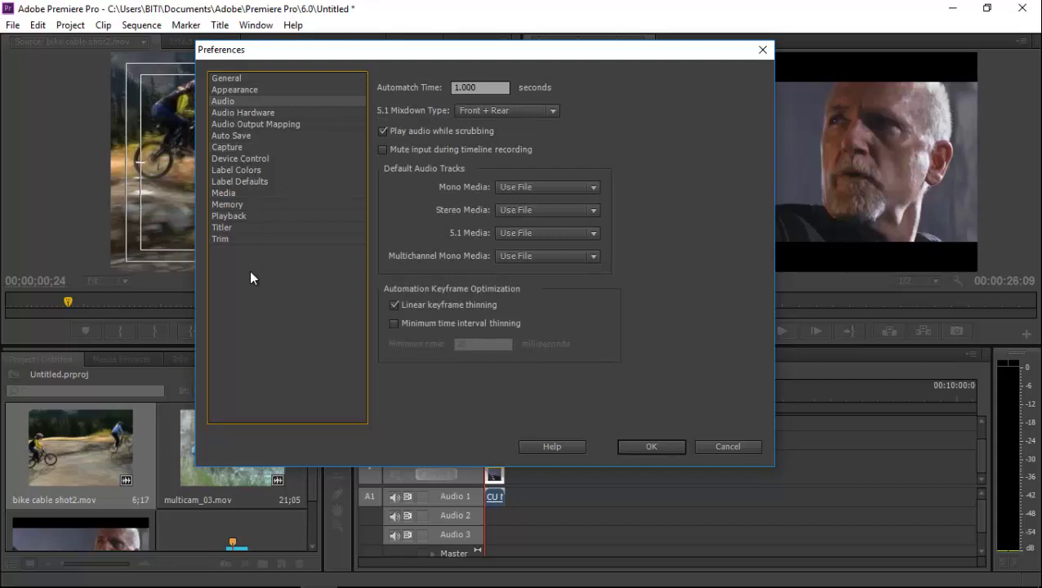
click(80, 454)
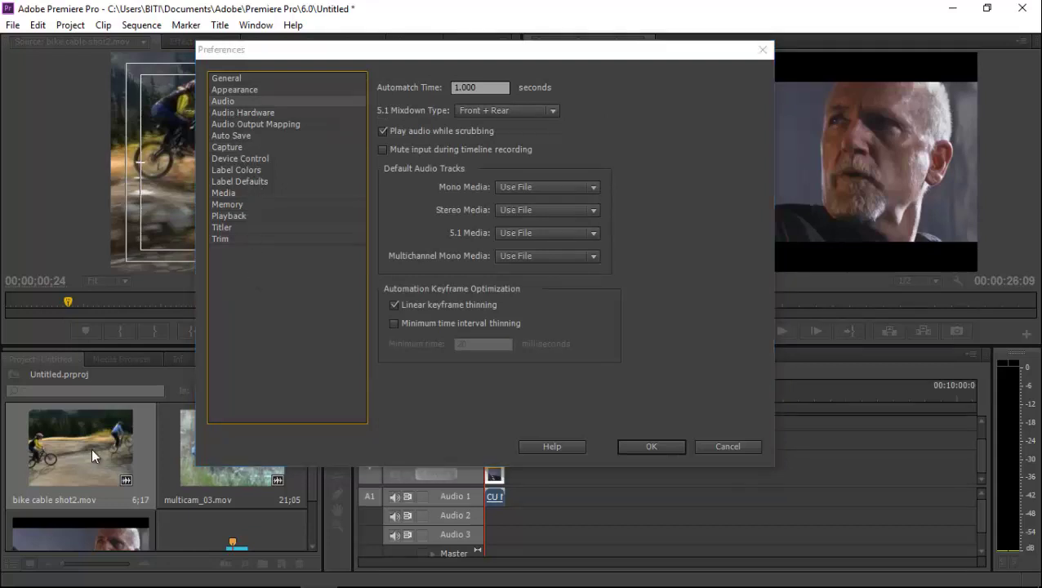
click(717, 446)
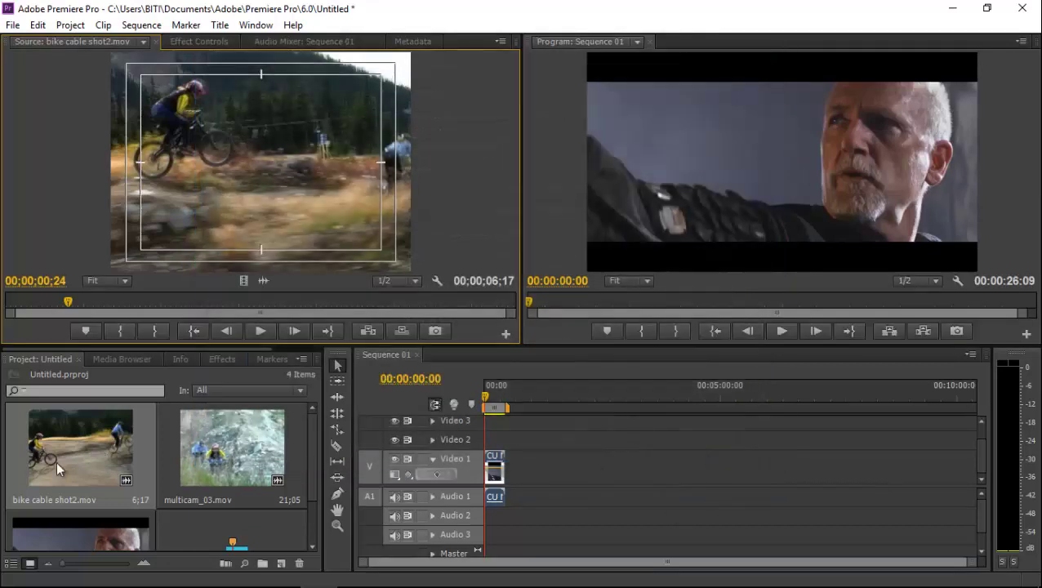
right_click(78, 445)
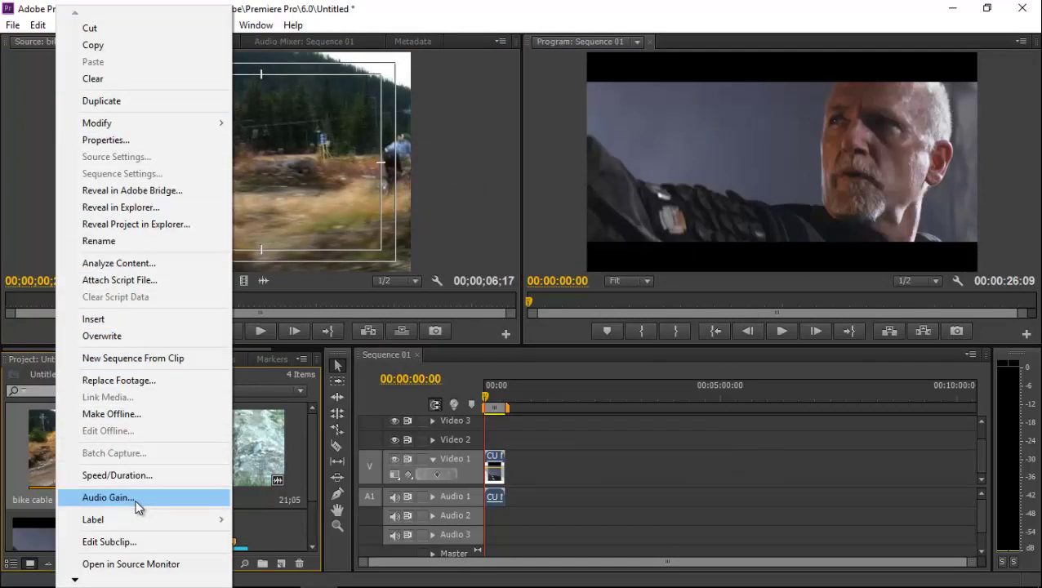
click(109, 497)
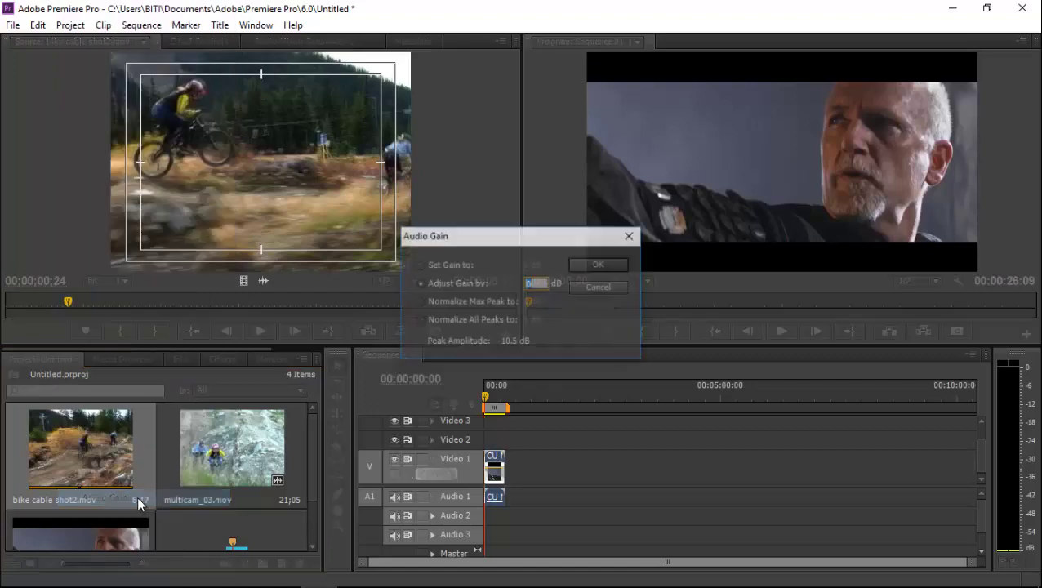
click(628, 235)
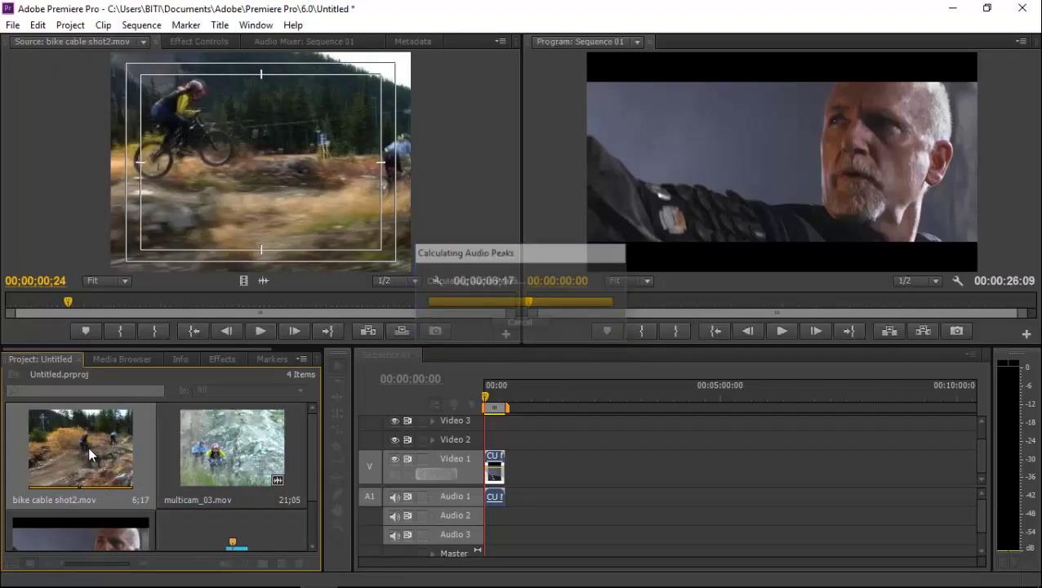
right_click(67, 437)
click(489, 7)
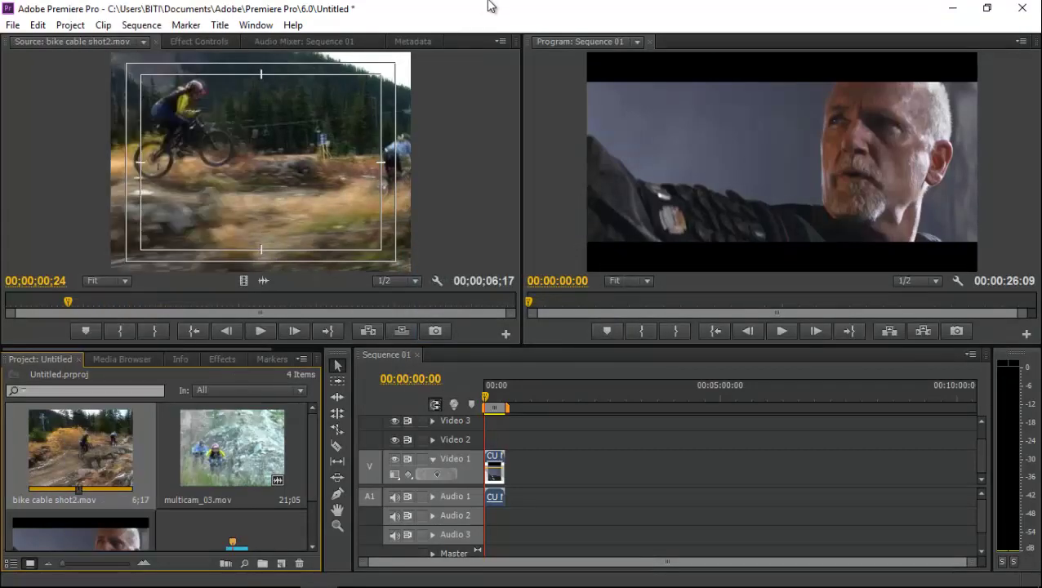
Switch to the book in Acrobat Reader and read the steps for modifying the audio channels of CU MAGE STT.mp4
key(alt+Tab)
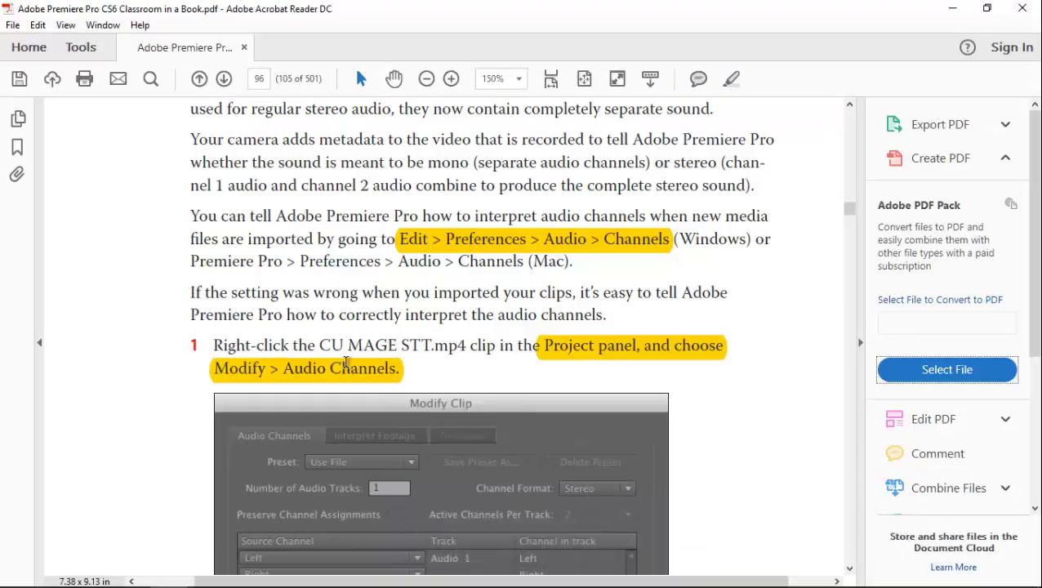
scroll(523, 224, down, 5)
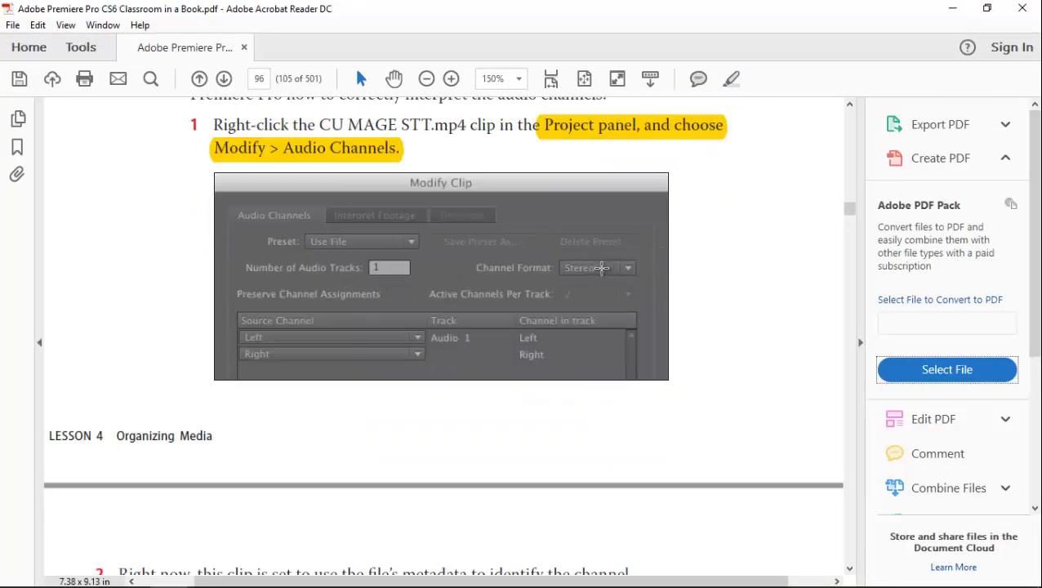
scroll(600, 265, down, 3)
scroll(416, 379, down, 2)
scroll(388, 411, down, 5)
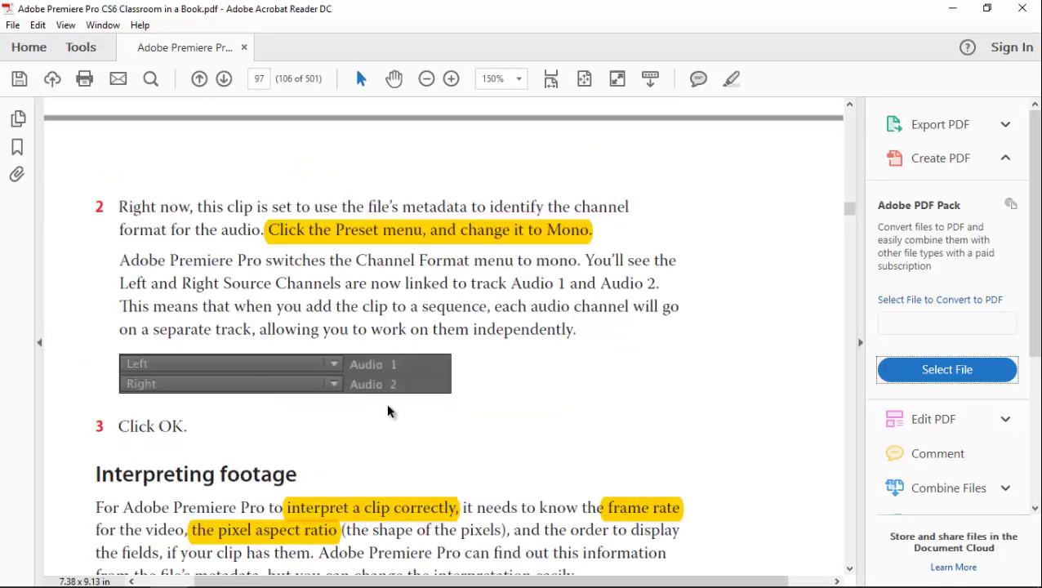
Switch to Premiere Pro and set the audio channel format of CU MAGE STT.mp4 to Mono, accepting the change
click(953, 9)
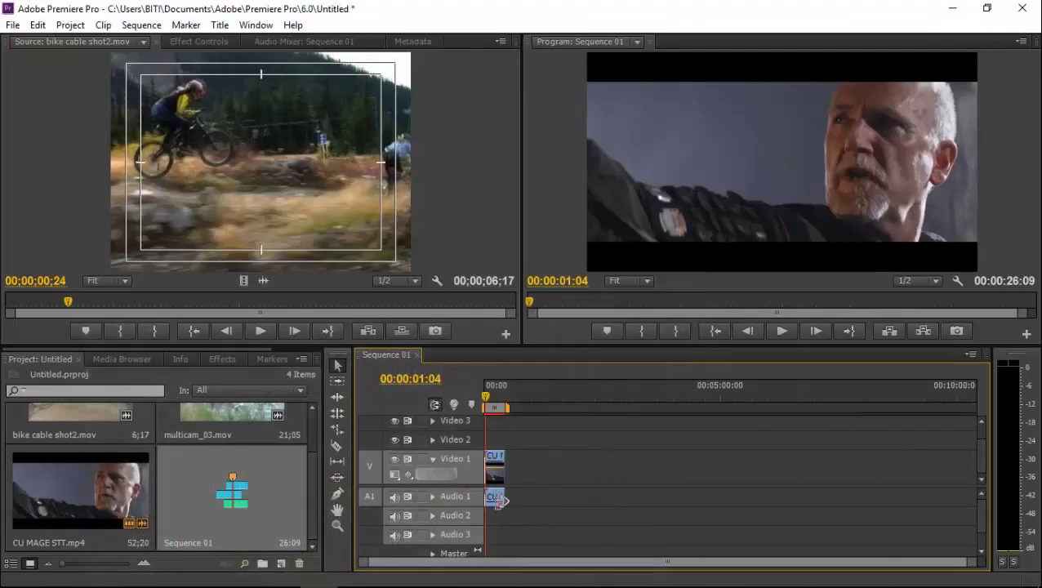
click(88, 480)
right_click(90, 477)
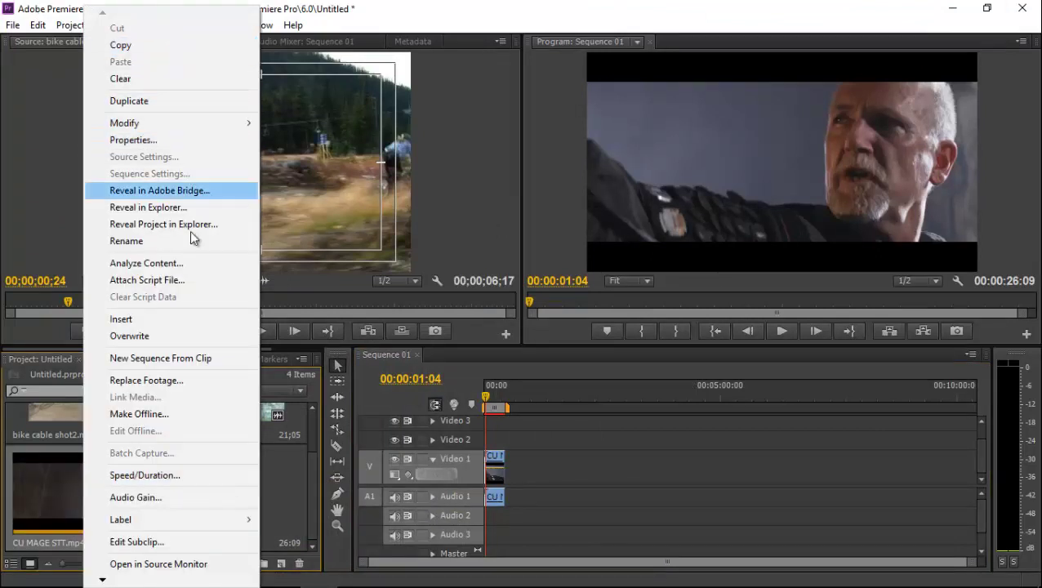
mouse_move(147, 129)
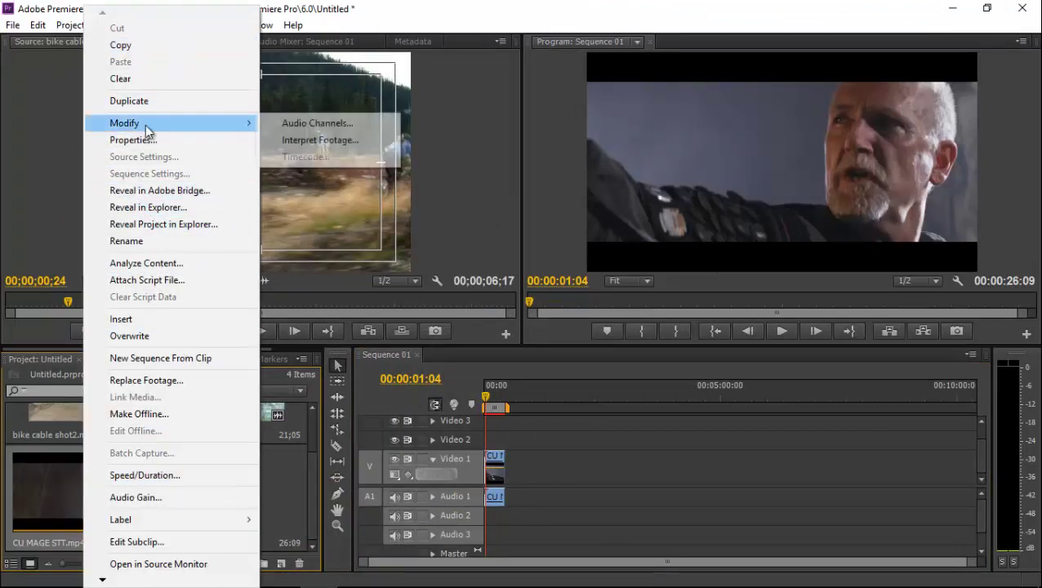
click(316, 124)
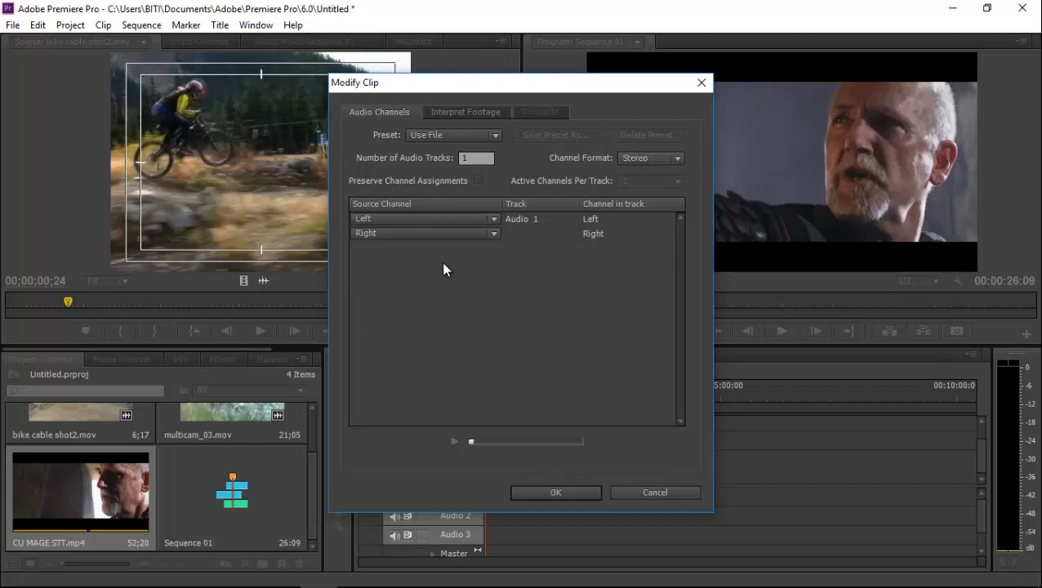
click(643, 160)
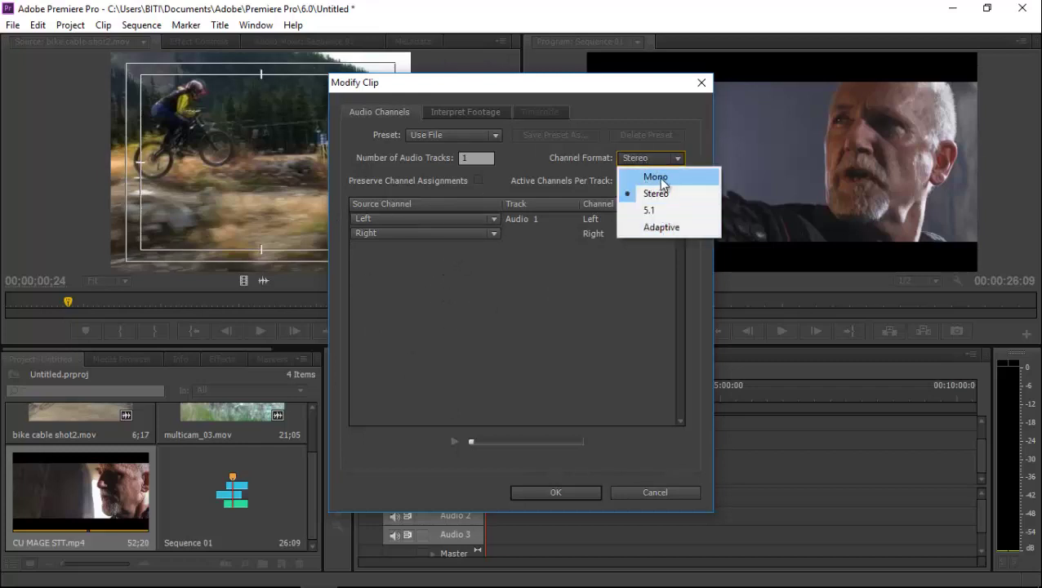
click(654, 179)
click(565, 490)
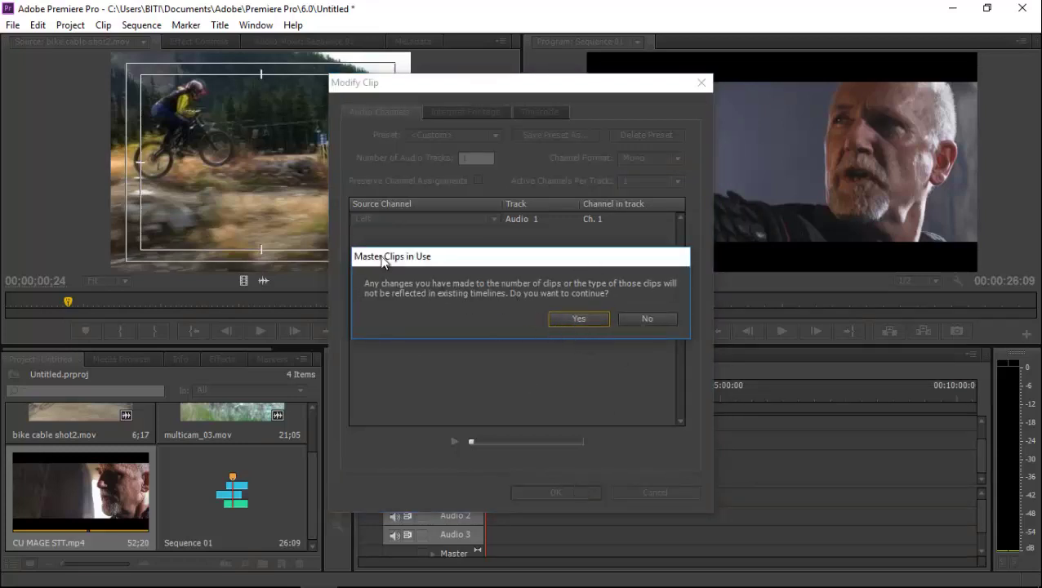
click(579, 319)
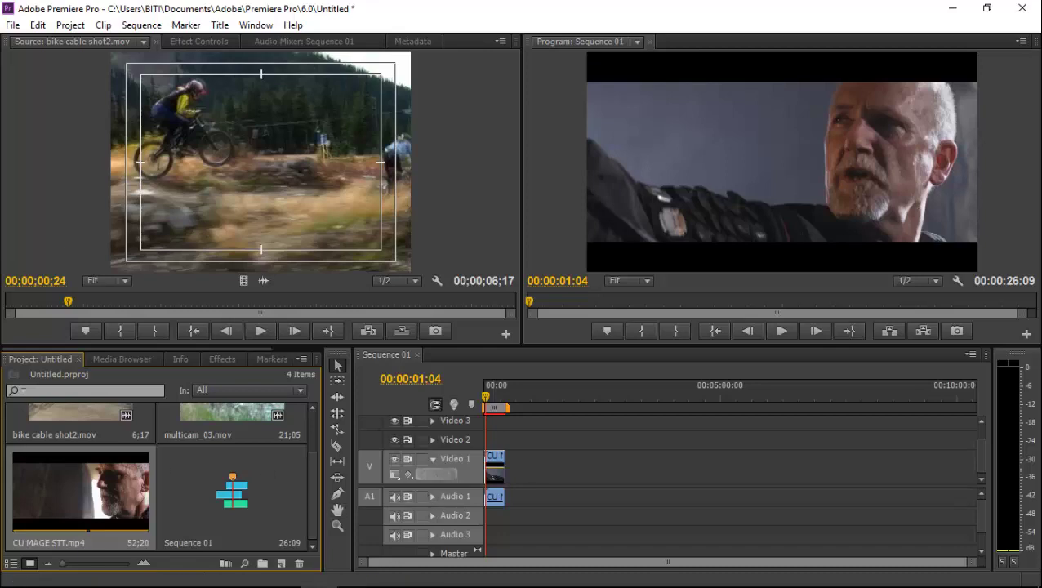
Switch to the book in Acrobat Reader and reread the steps on changing the clip's audio preset to Mono
click(168, 578)
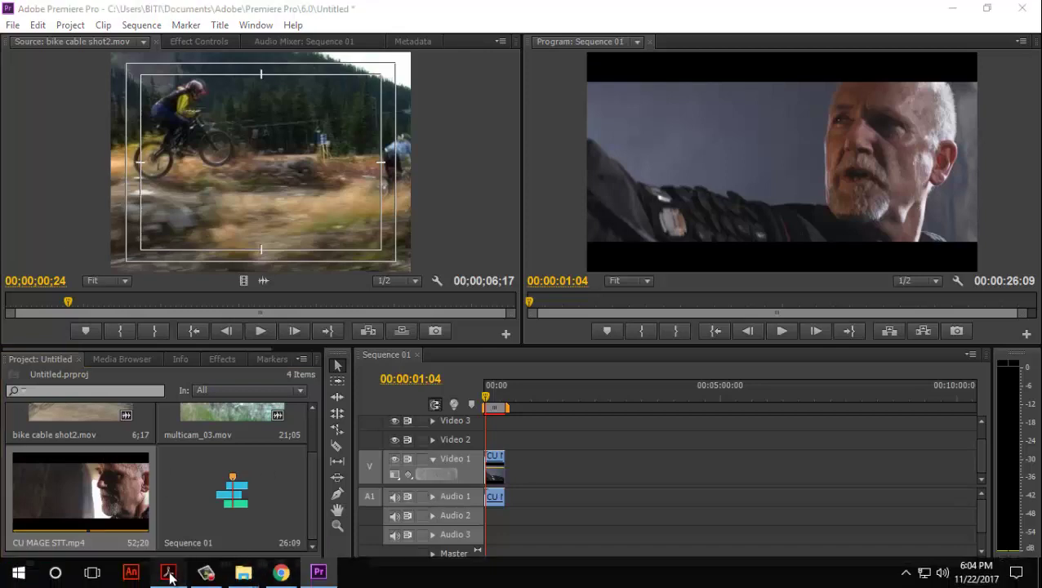
scroll(520, 400, down, 3)
scroll(575, 360, up, 5)
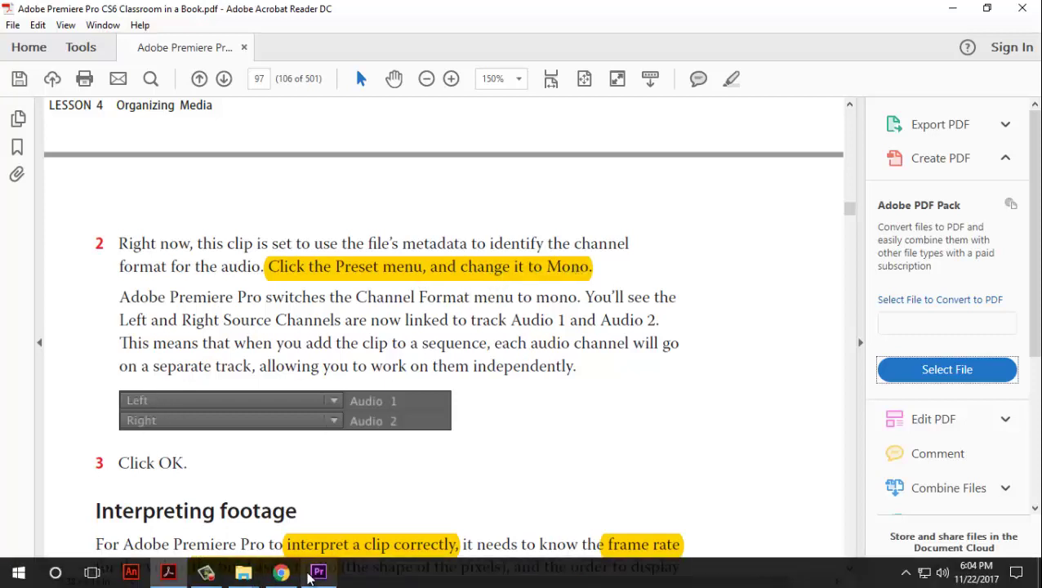
Switch to Premiere Pro, reopen the audio channel settings of CU MAGE STT.mp4 and try the Right and Left source channels
click(318, 571)
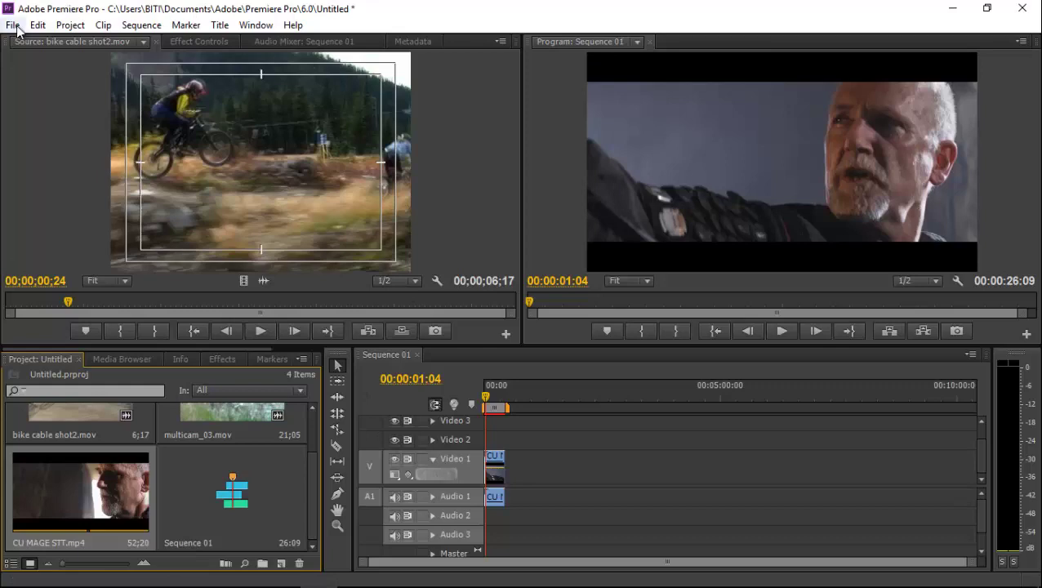
right_click(105, 508)
mouse_move(145, 123)
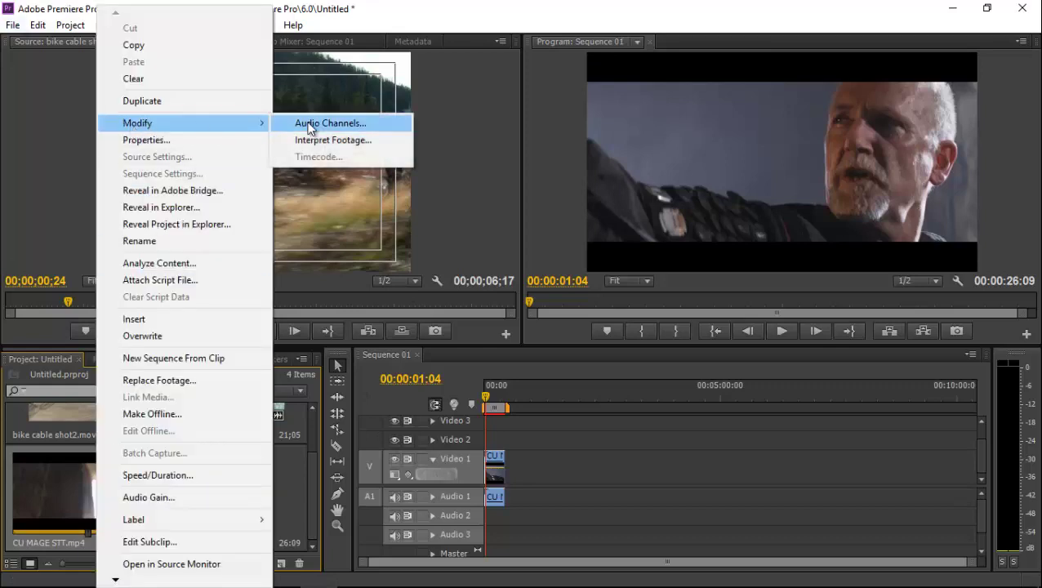
click(329, 121)
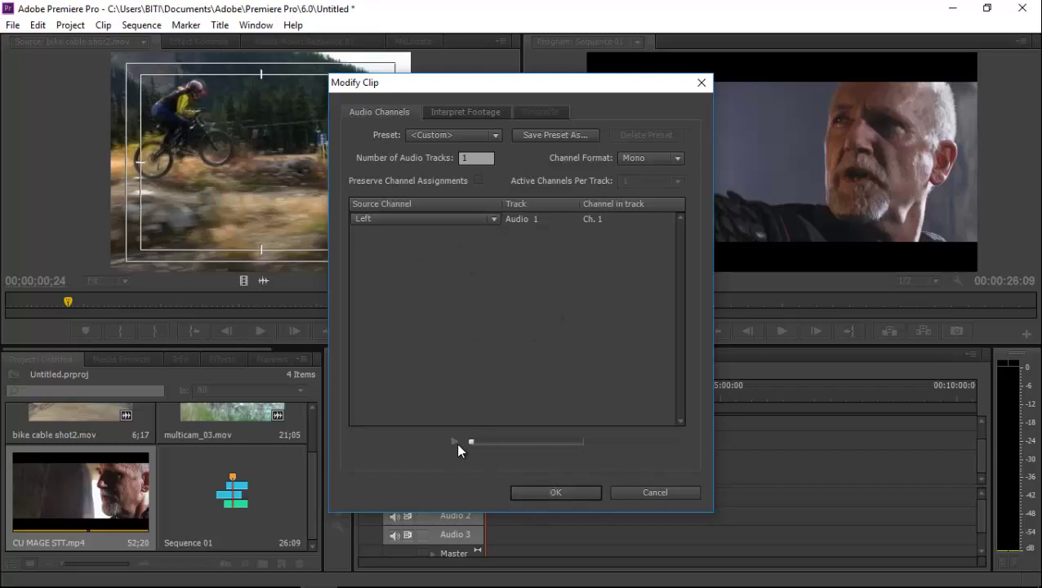
click(473, 215)
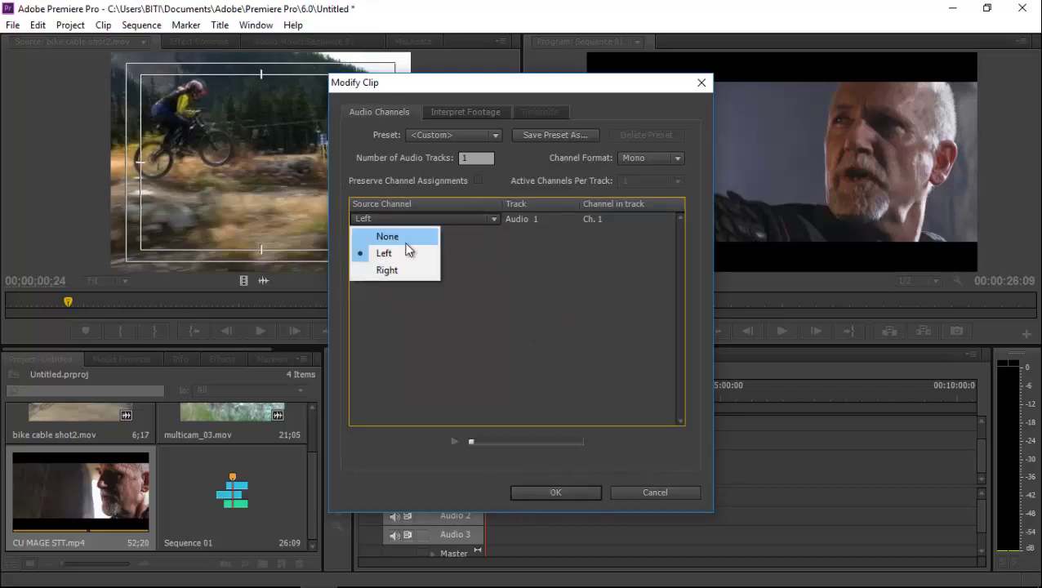
click(407, 273)
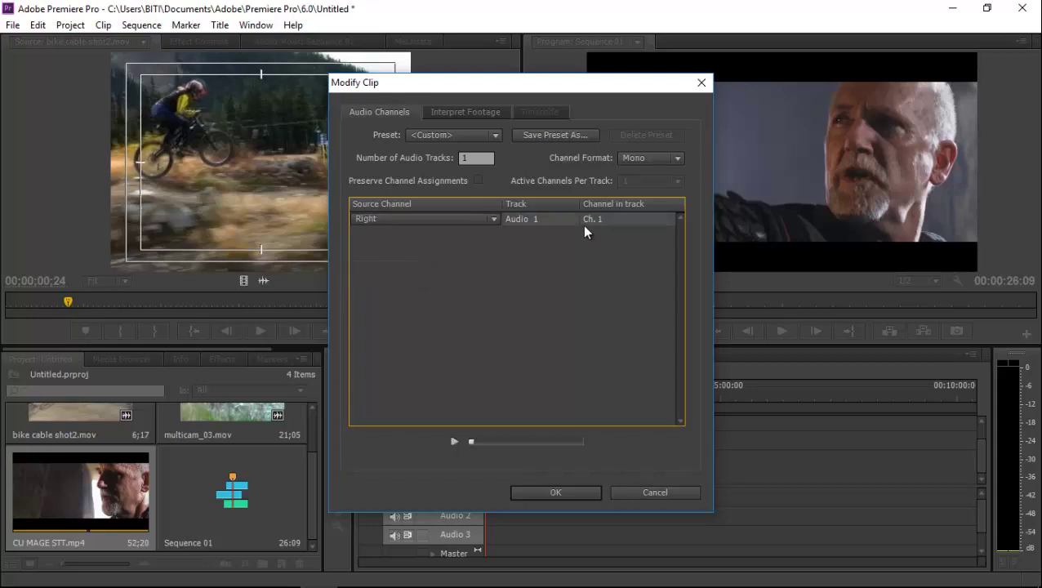
click(412, 222)
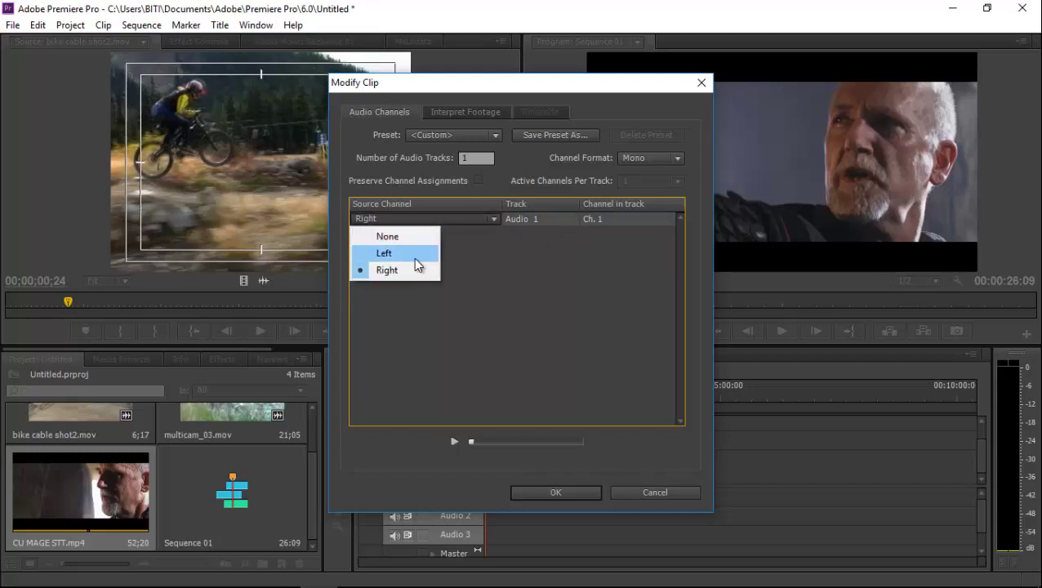
click(413, 255)
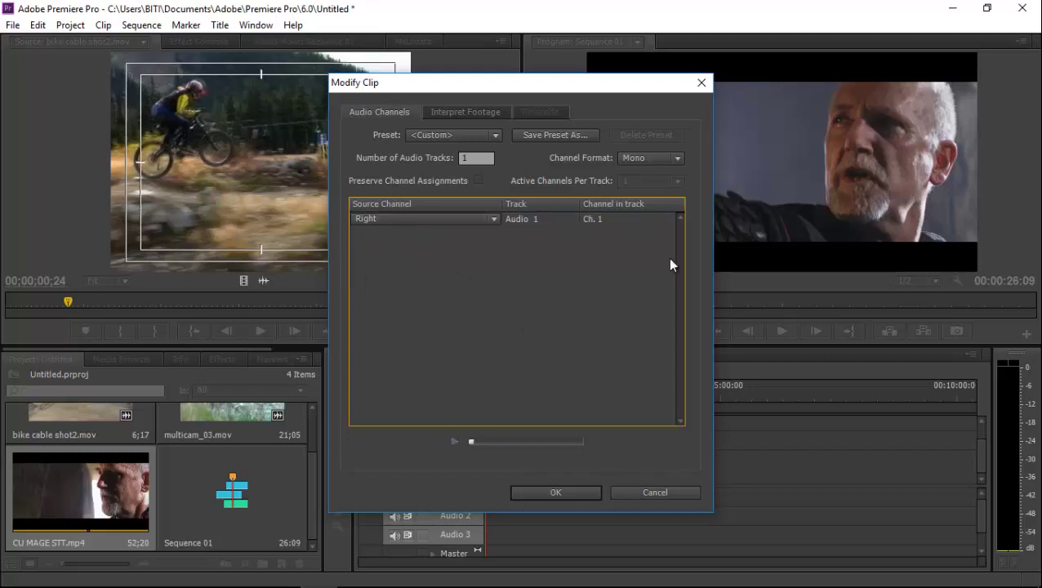
Set the clip's channel format to Stereo and its first source channel to Left
click(653, 158)
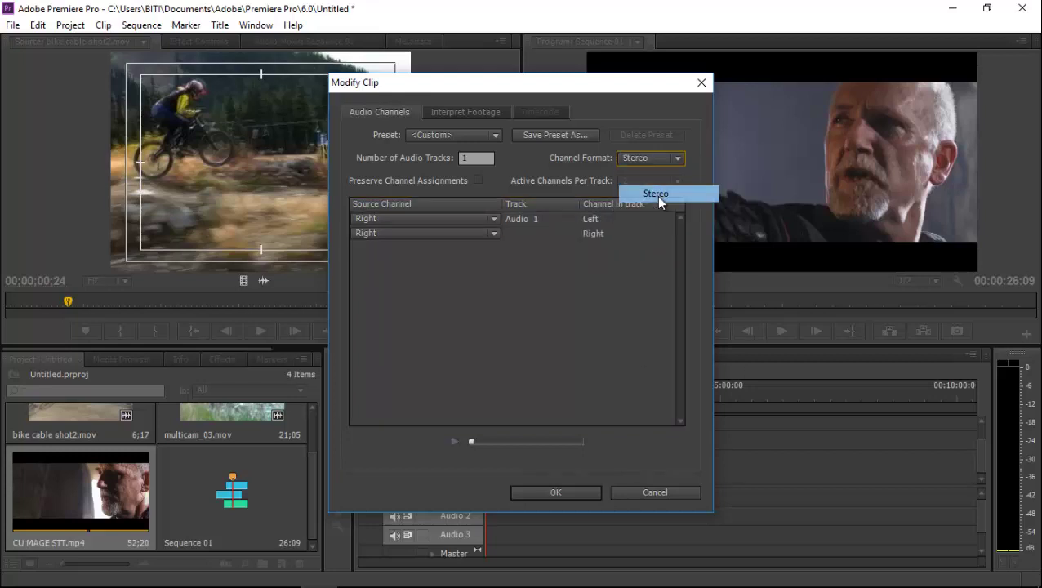
click(656, 195)
click(412, 222)
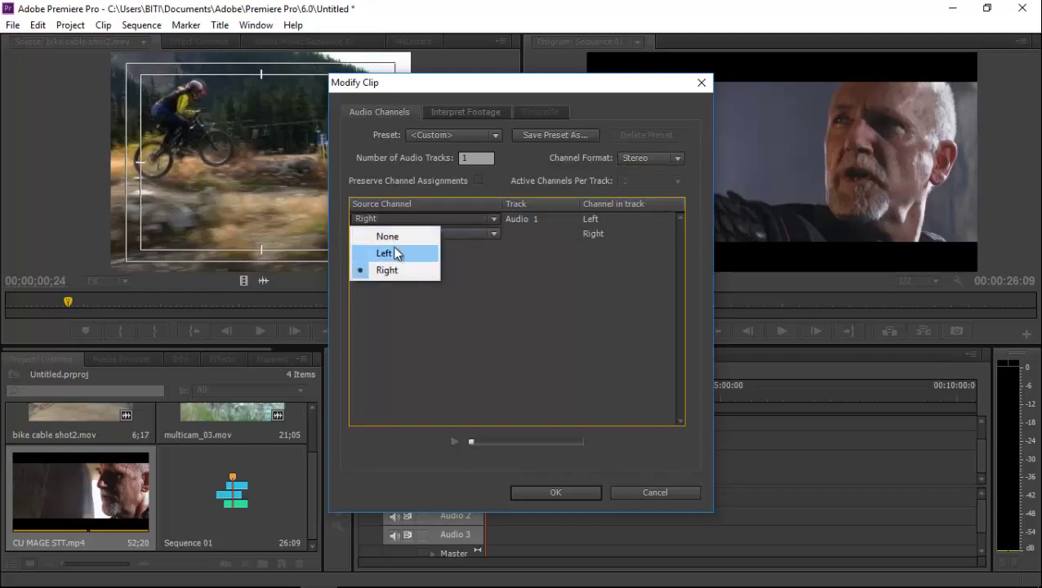
click(396, 251)
Set the clip's channel format to Mono and its source channel to Right
click(637, 157)
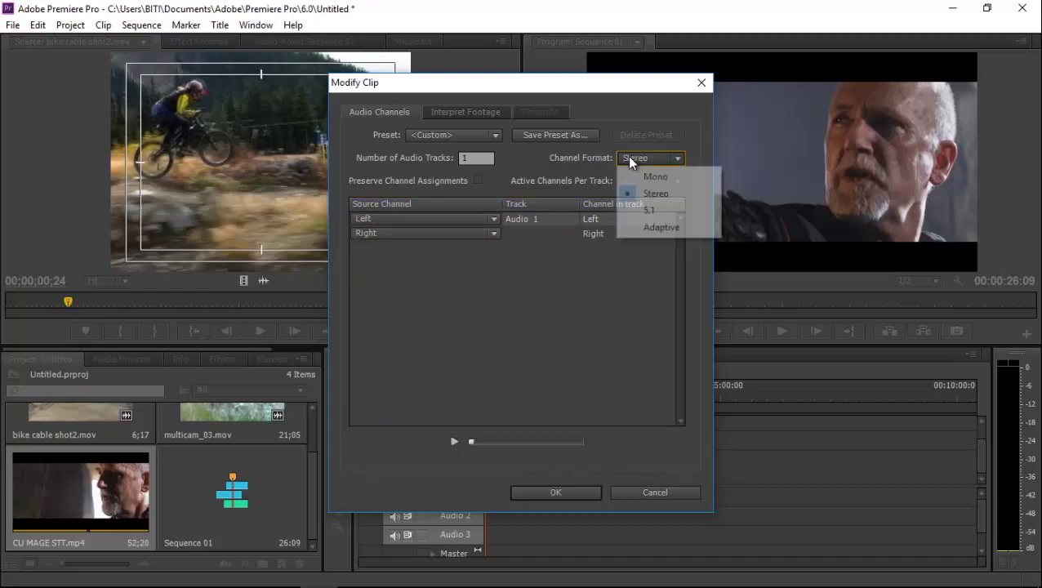
click(641, 175)
click(409, 221)
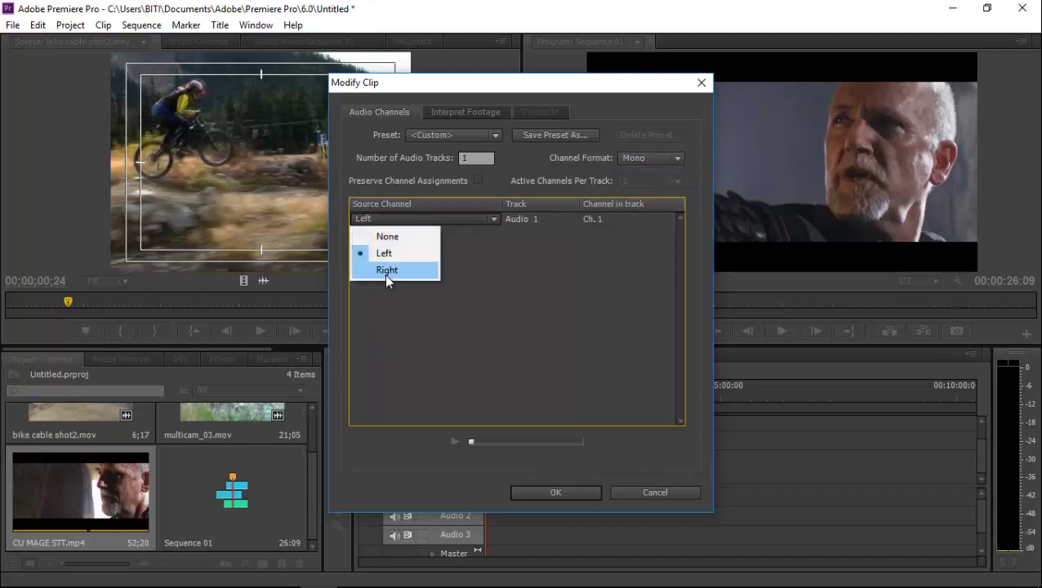
click(385, 271)
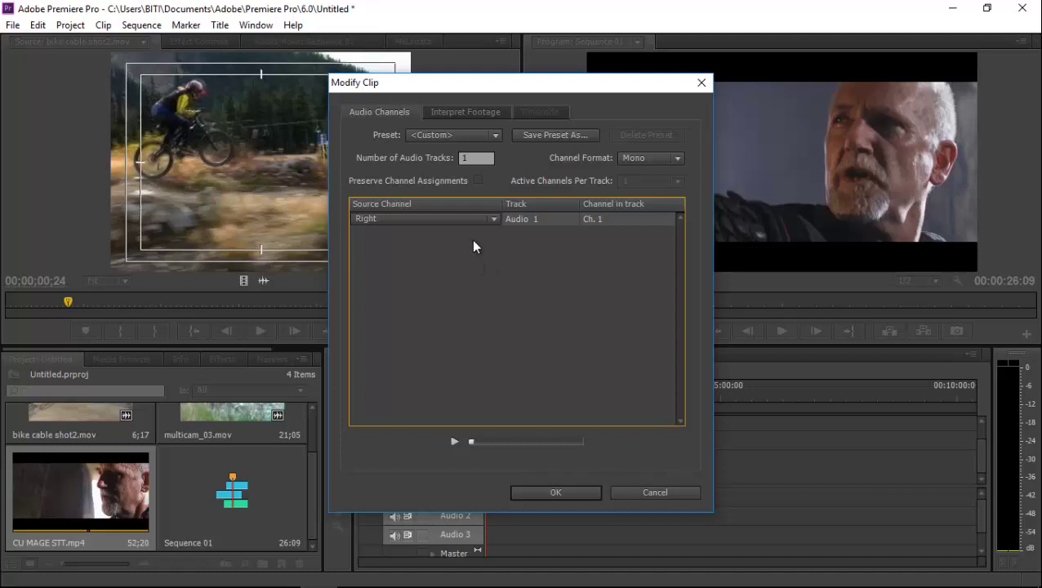
Try the Stereo, 5.1 and Adaptive channel formats for the clip
click(662, 158)
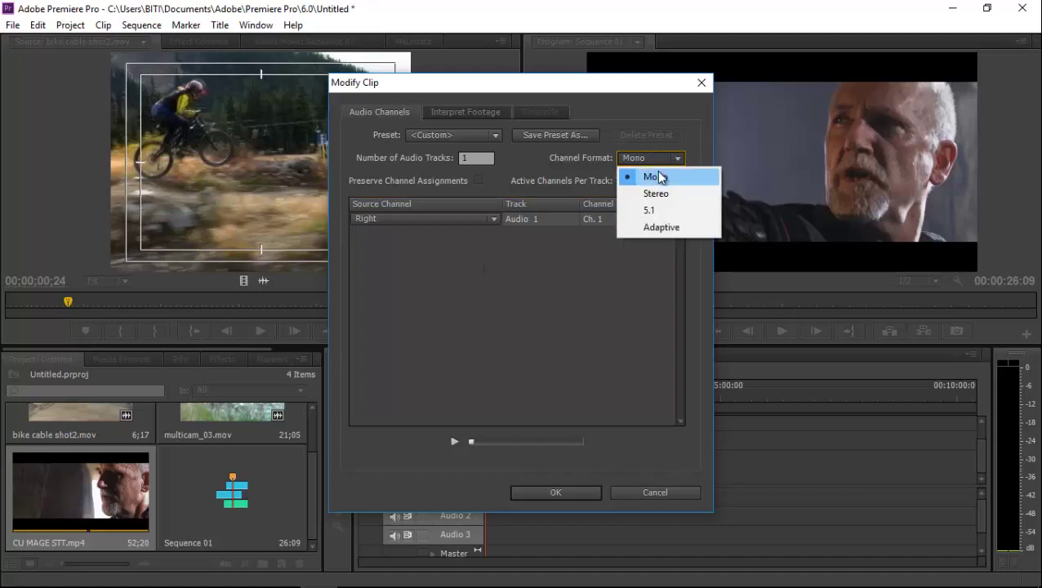
click(663, 194)
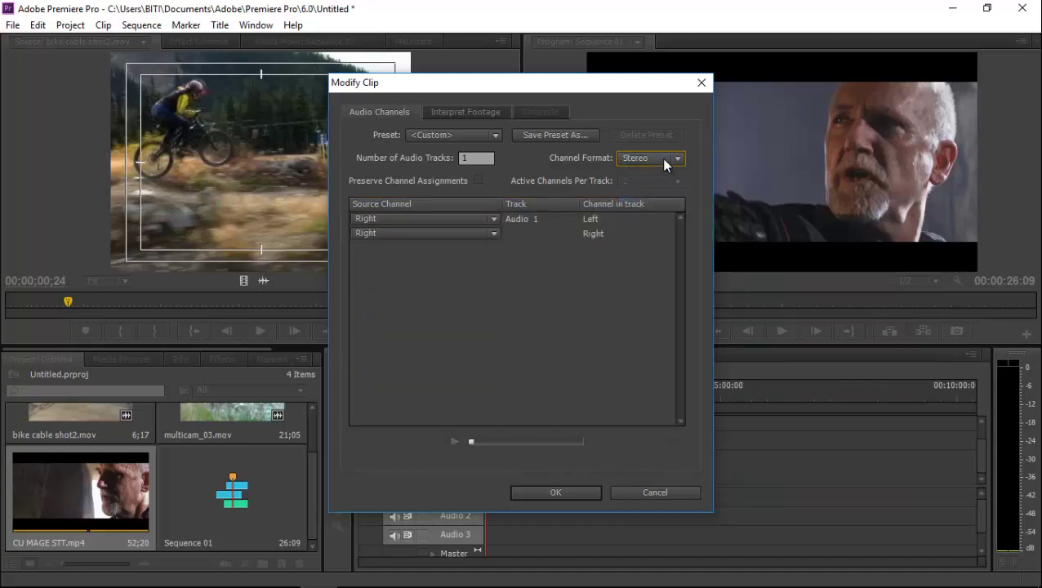
click(661, 157)
click(660, 207)
click(658, 163)
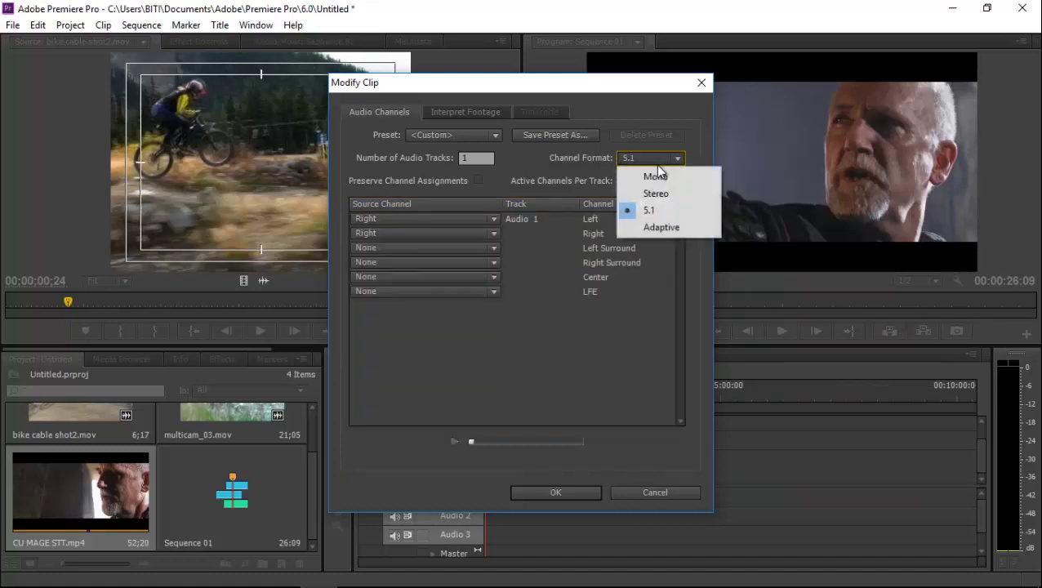
click(661, 226)
Return the clip's channel format to Mono and accept the audio channel settings
click(647, 156)
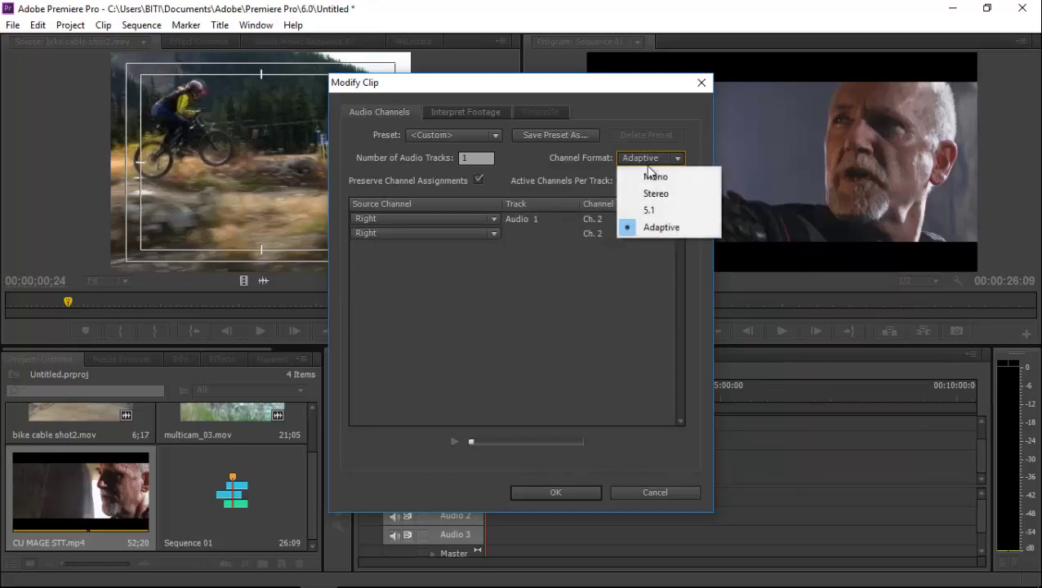
click(647, 174)
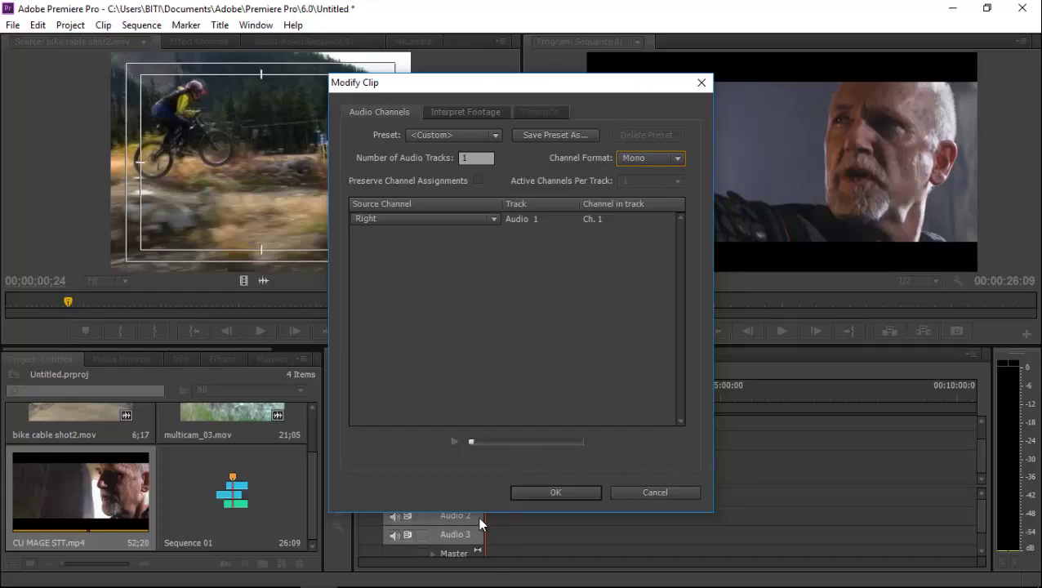
key(Return)
click(12, 25)
key(Escape)
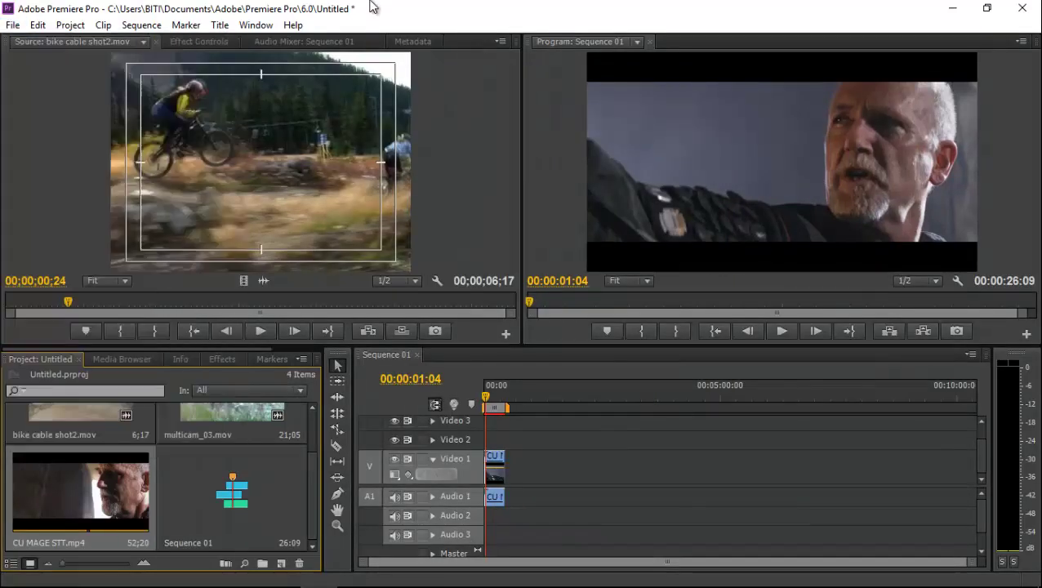
Interpret CU MAGE STT.mp4 with its pixel aspect ratio conformed to Anamorphic 2:1 (2.0)
right_click(97, 483)
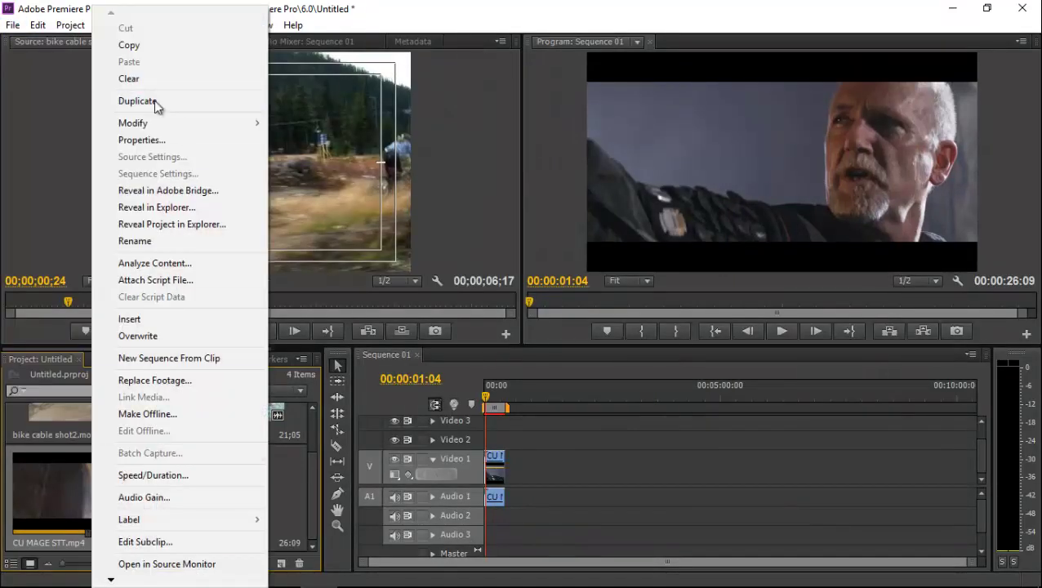
mouse_move(200, 135)
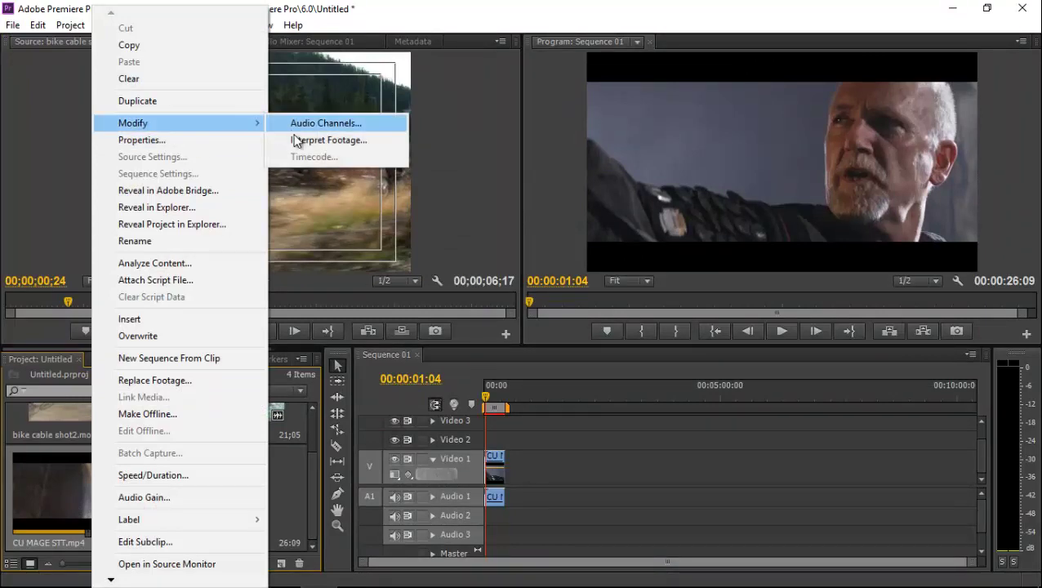
click(346, 144)
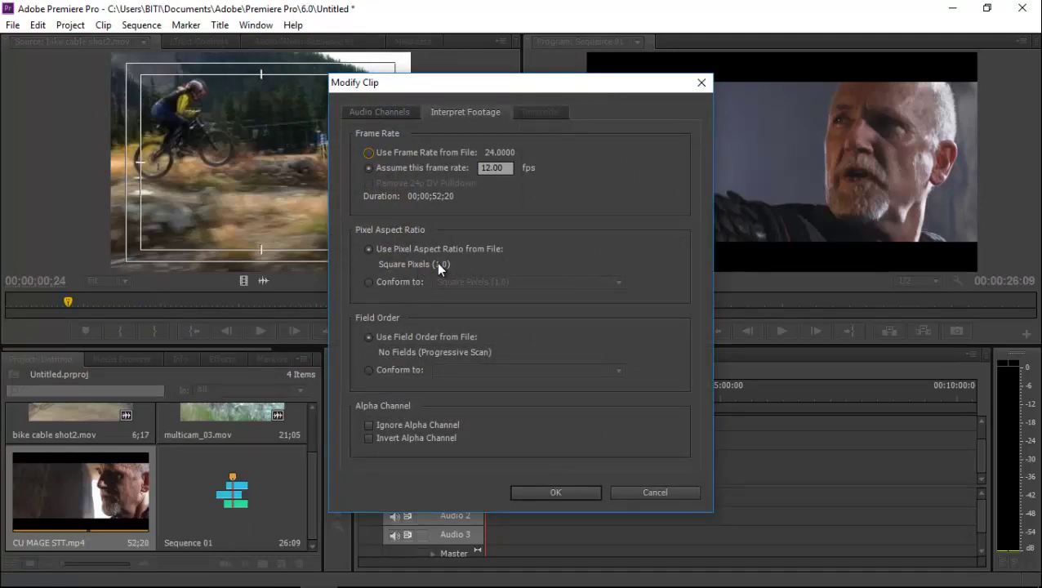
click(397, 282)
click(470, 281)
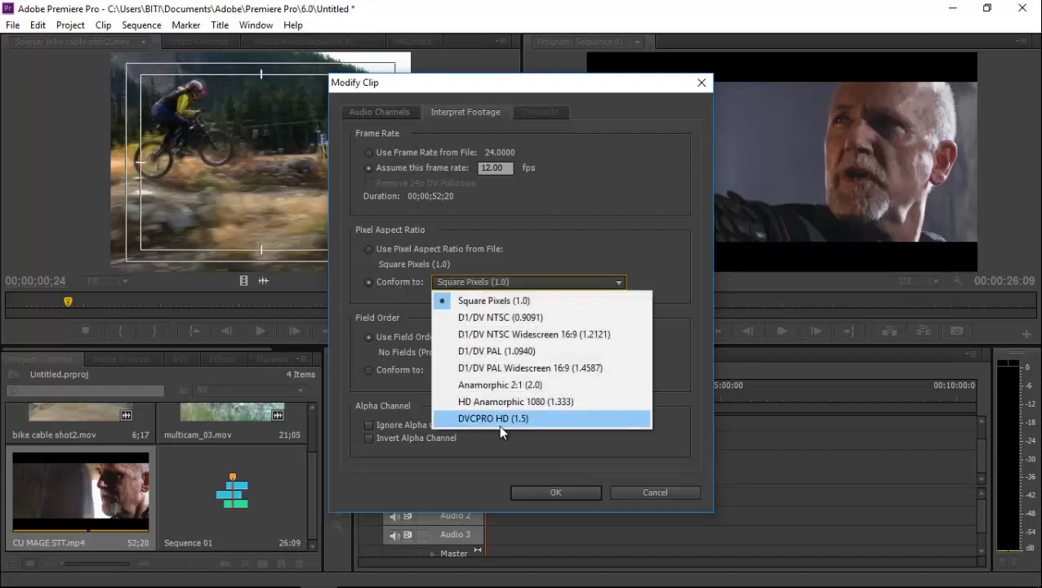
click(512, 385)
click(558, 492)
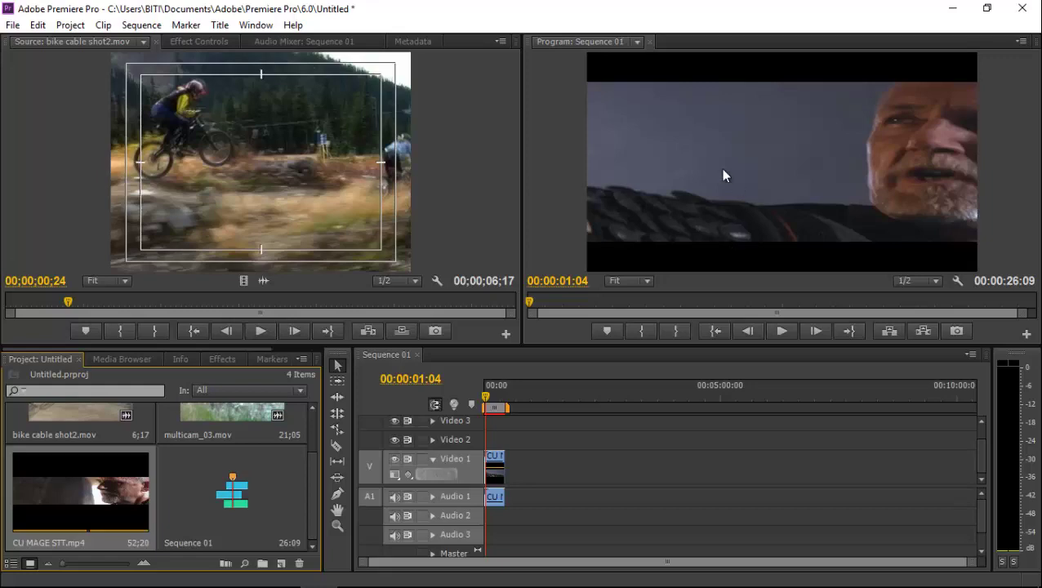
Restore the footage interpretation of CU MAGE STT.mp4 to the pixel aspect ratio from the file
click(13, 24)
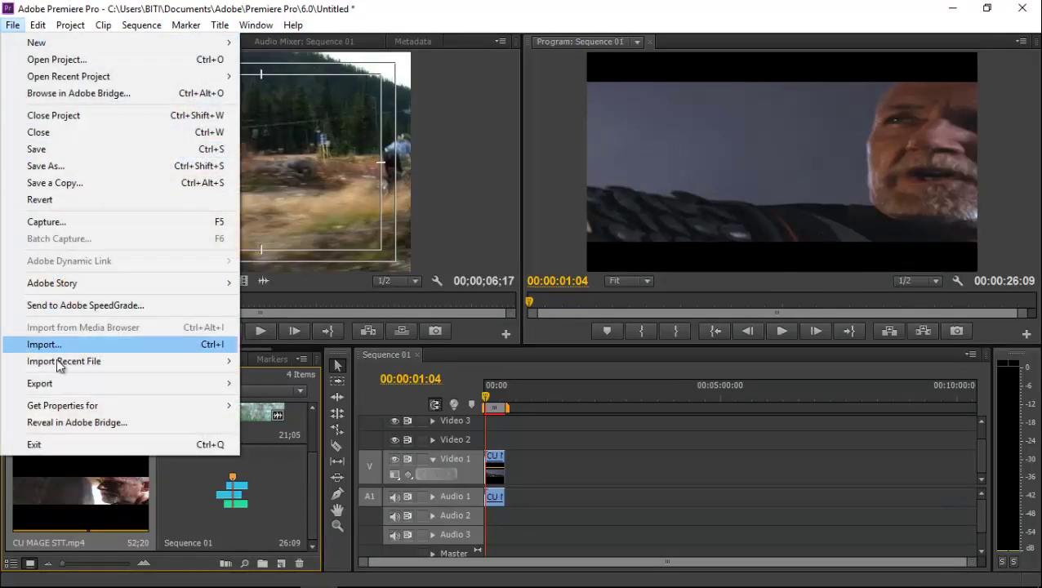
click(77, 523)
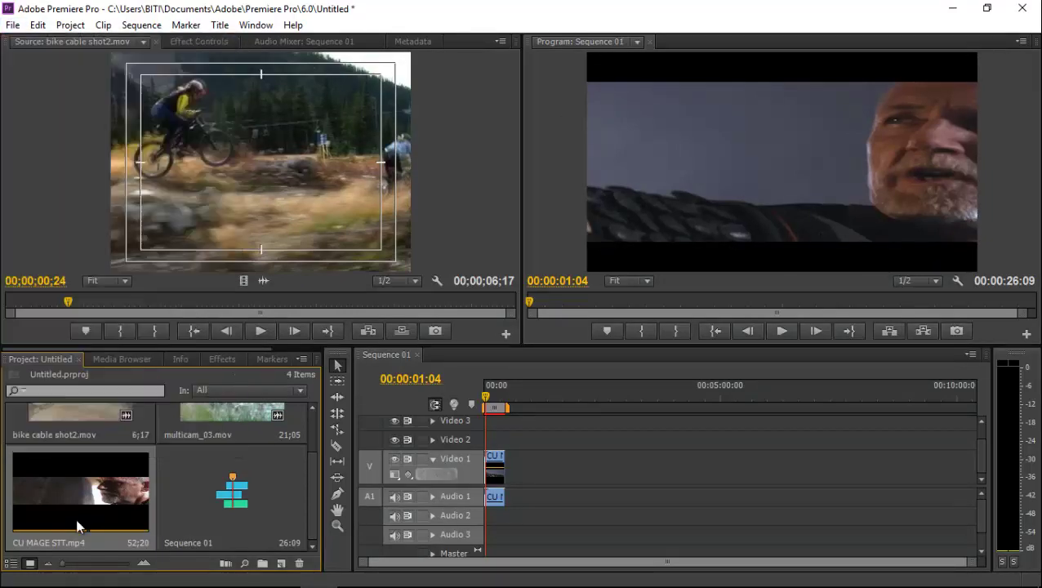
right_click(86, 522)
mouse_move(151, 124)
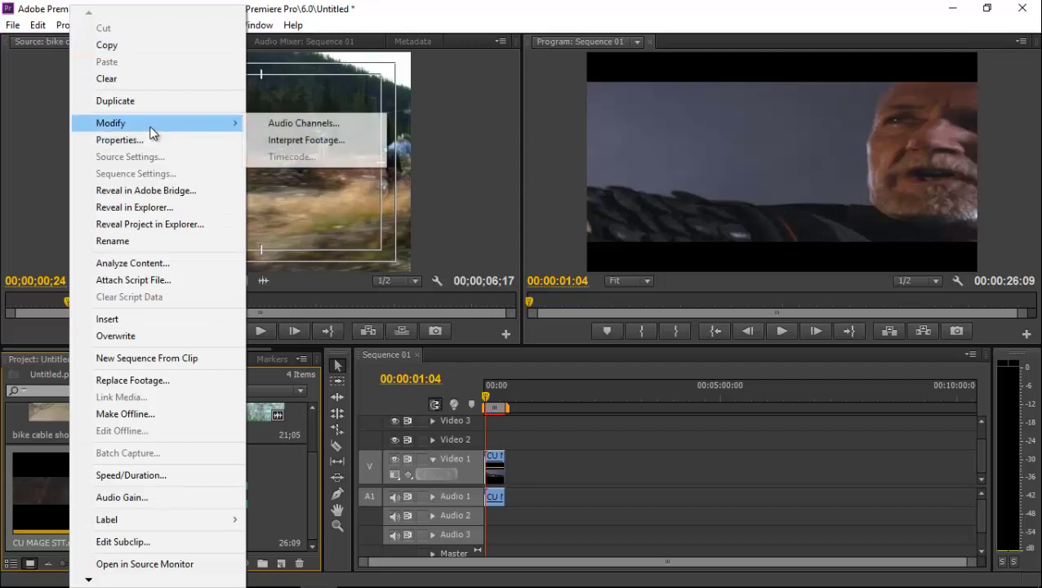
click(317, 140)
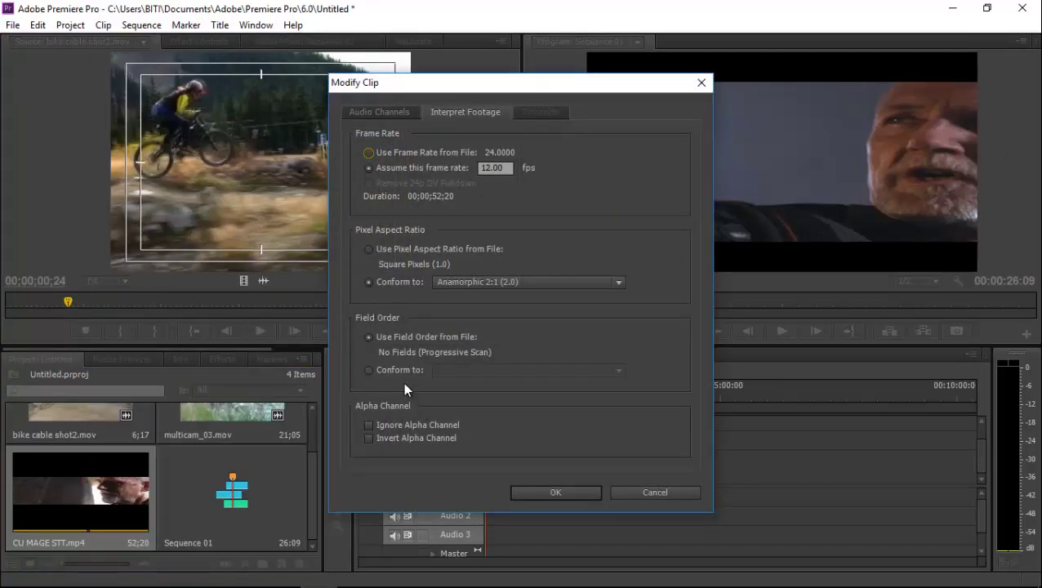
click(390, 251)
click(540, 493)
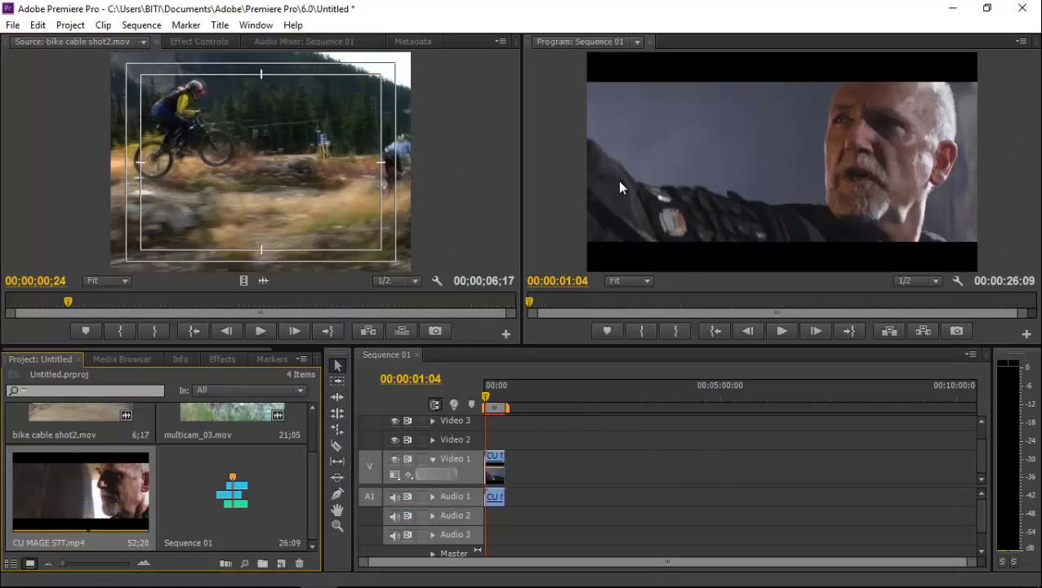
Examine the pixel aspect ratio options that CU MAGE STT.mp4 can be conformed to, leaving without applying a change
right_click(78, 498)
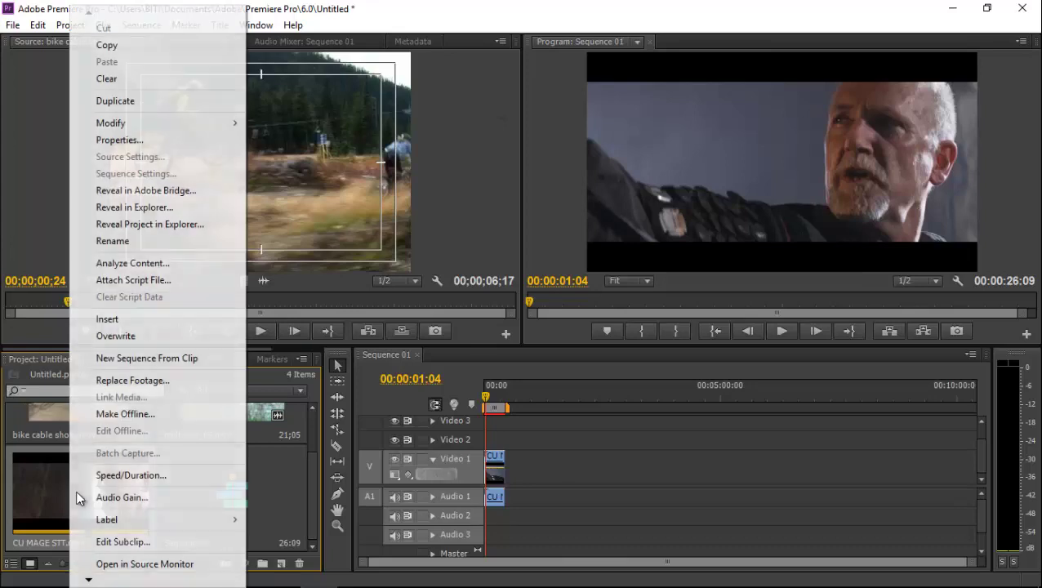
mouse_move(167, 126)
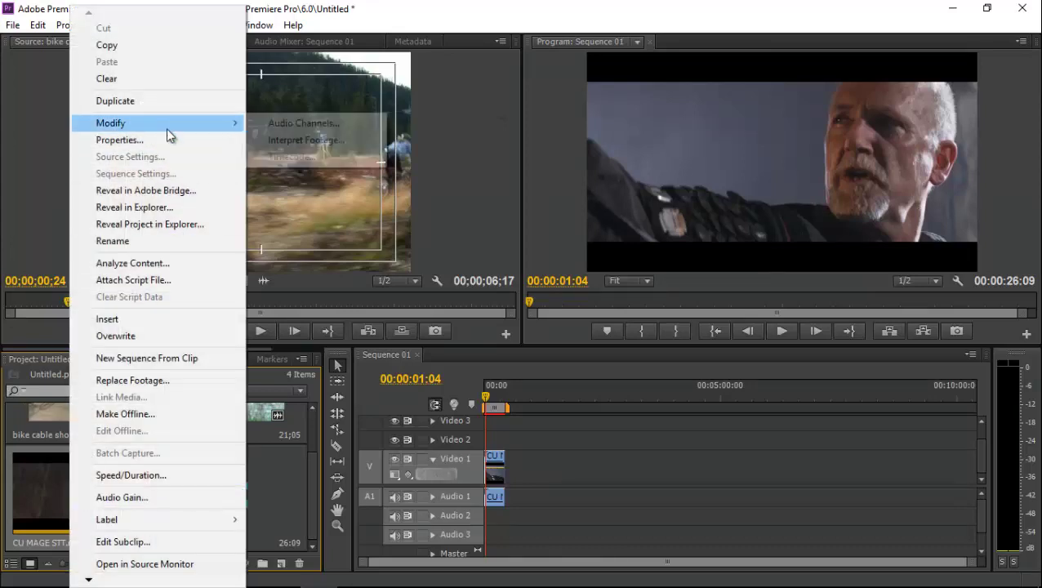
click(333, 140)
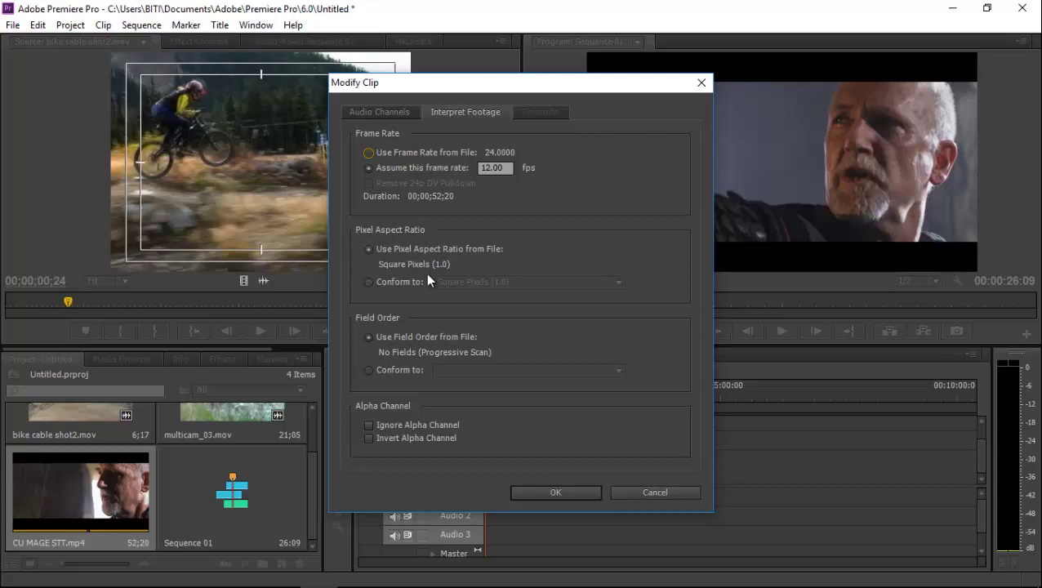
click(404, 281)
click(489, 280)
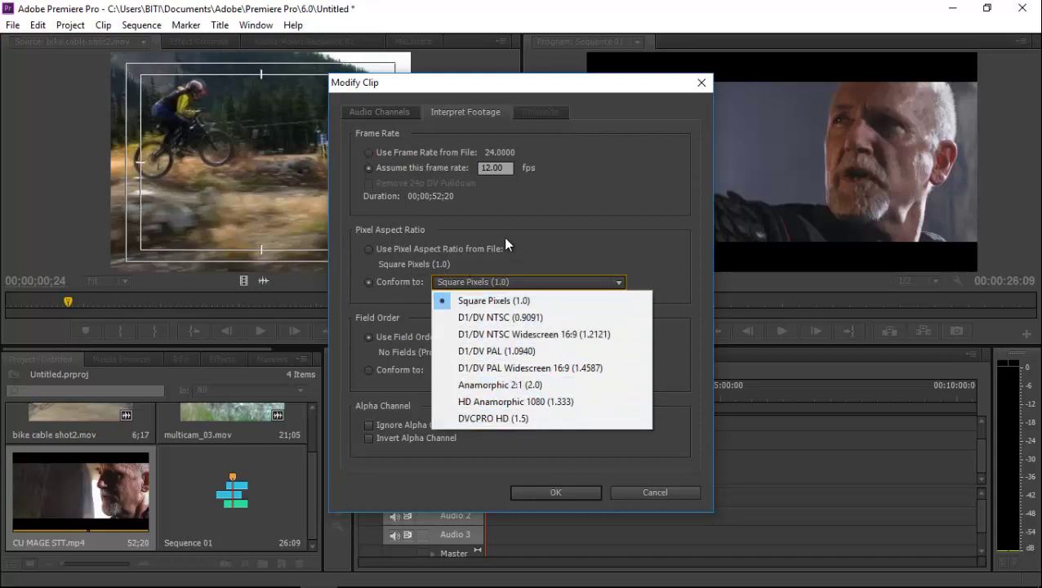
click(608, 247)
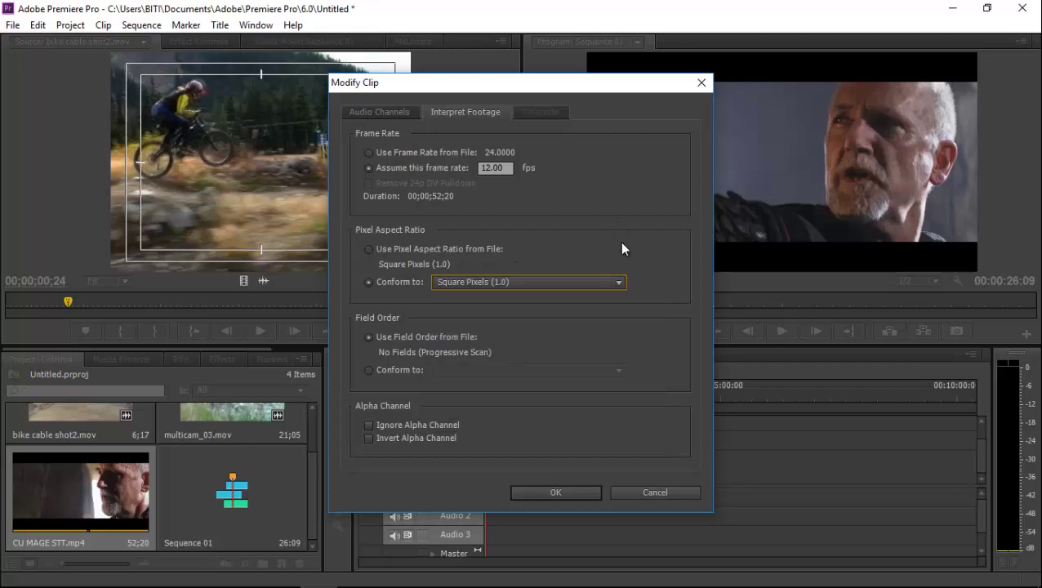
click(707, 85)
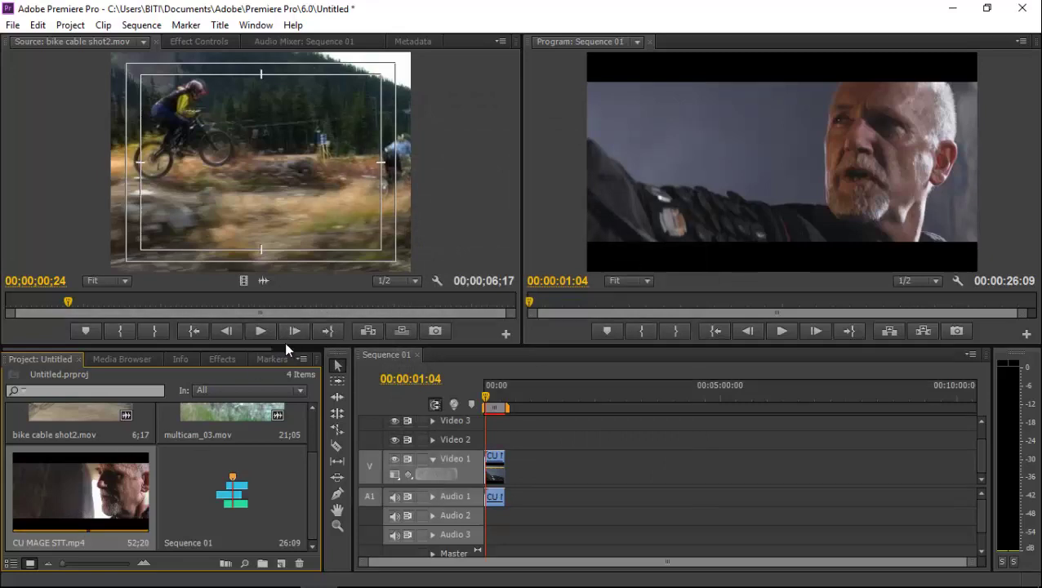
Enlarge the project panel by shrinking the monitors above it, and compare its list and icon views
drag(284, 345, 245, 205)
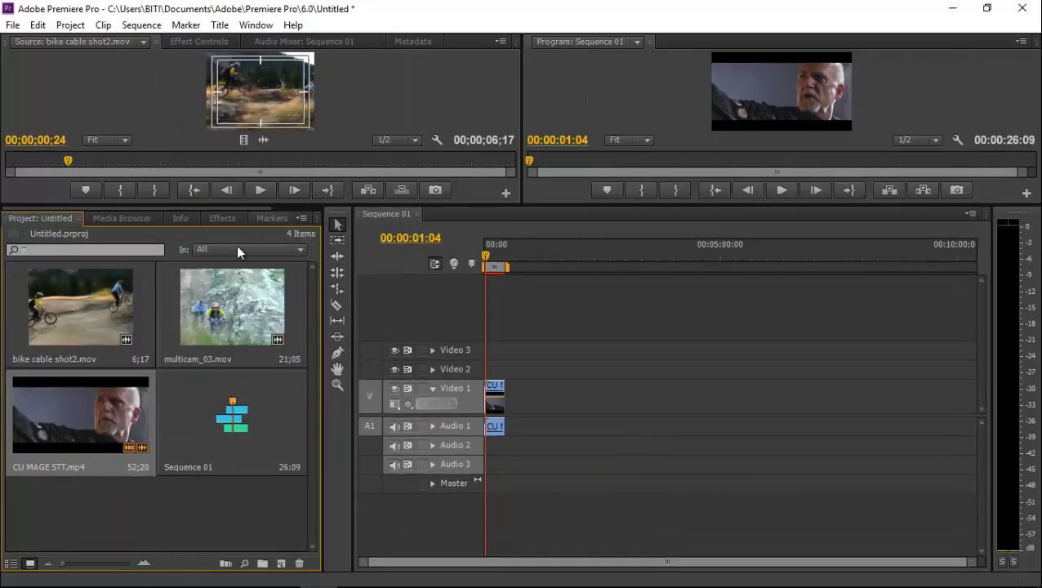
right_click(88, 406)
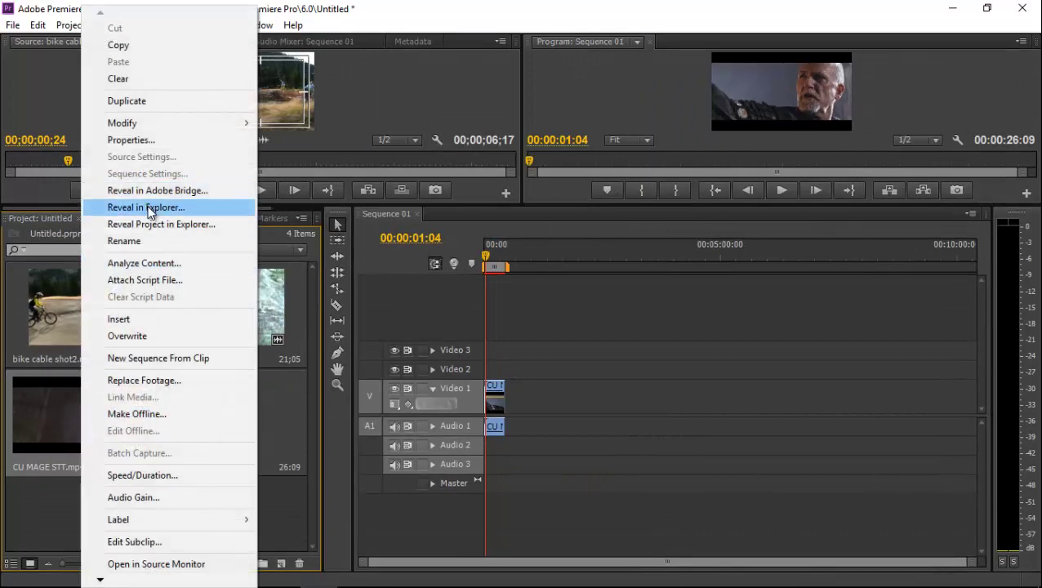
mouse_move(133, 128)
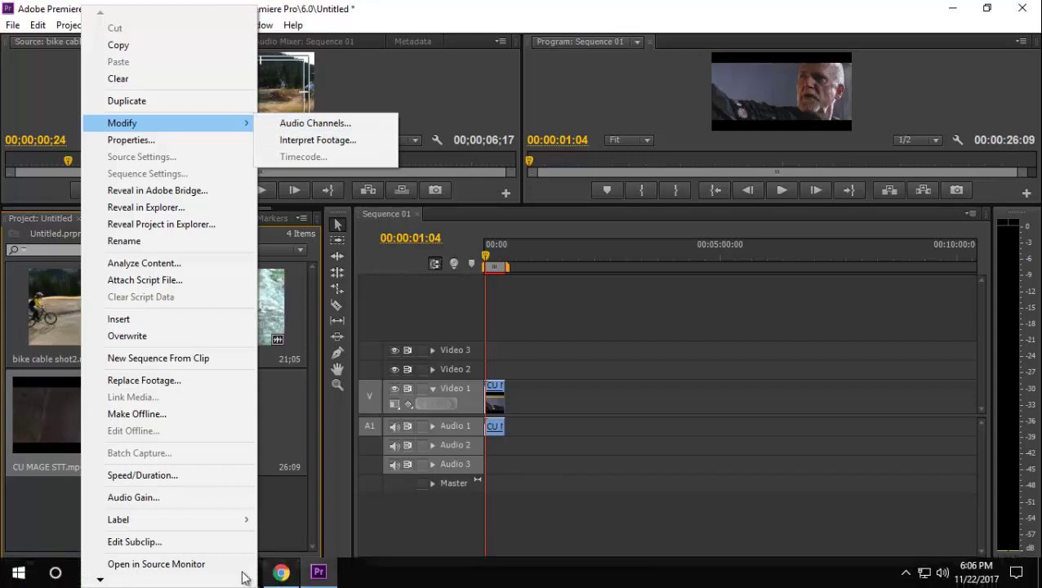
click(390, 269)
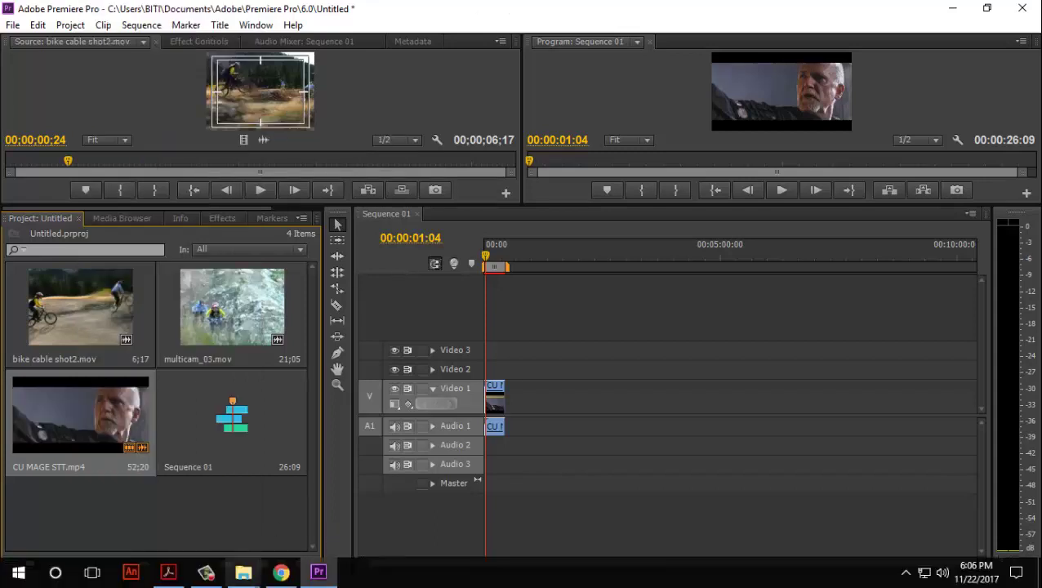
click(205, 574)
click(206, 574)
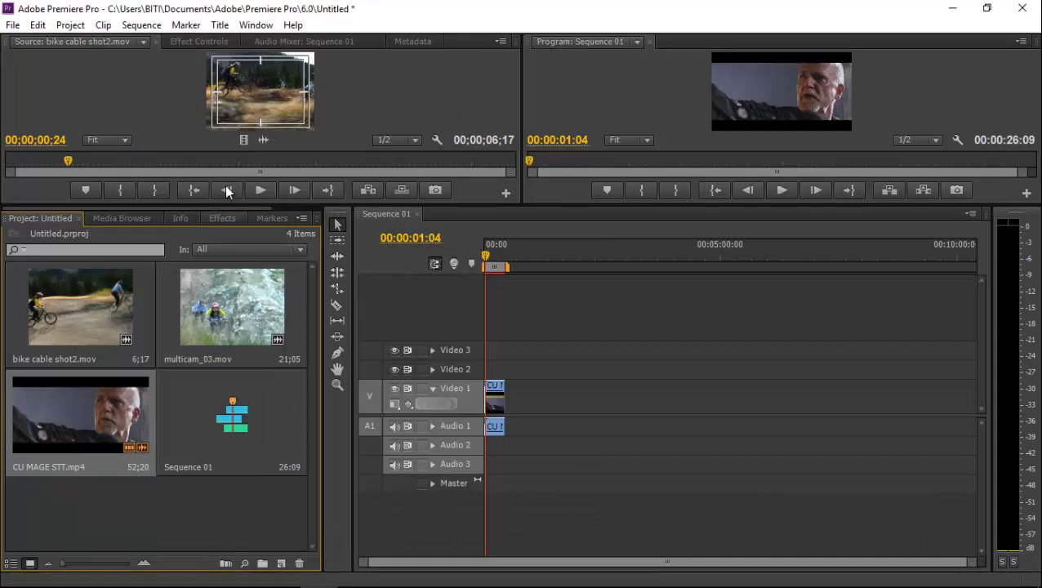
drag(160, 204, 221, 232)
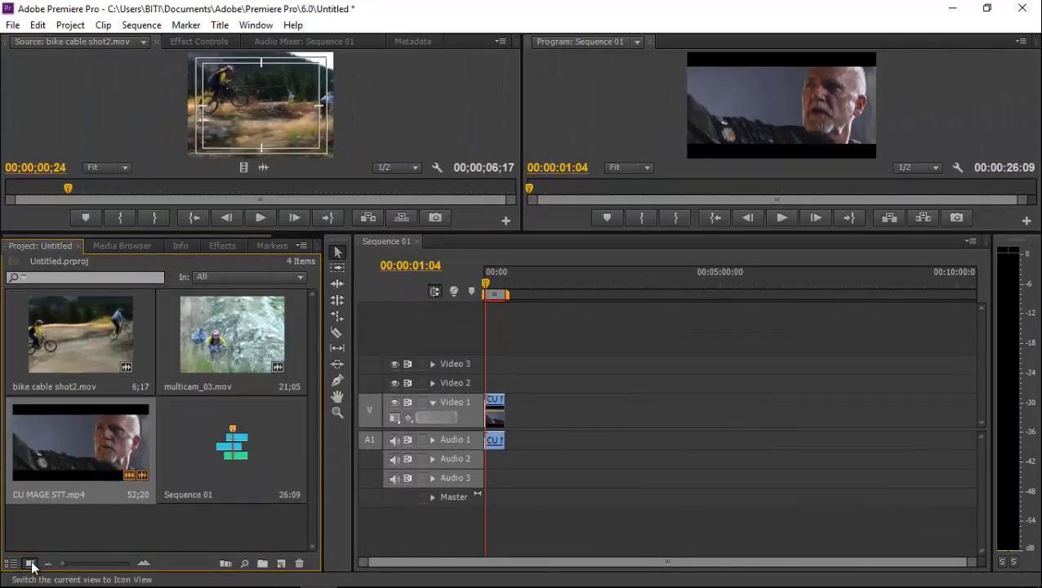
click(11, 565)
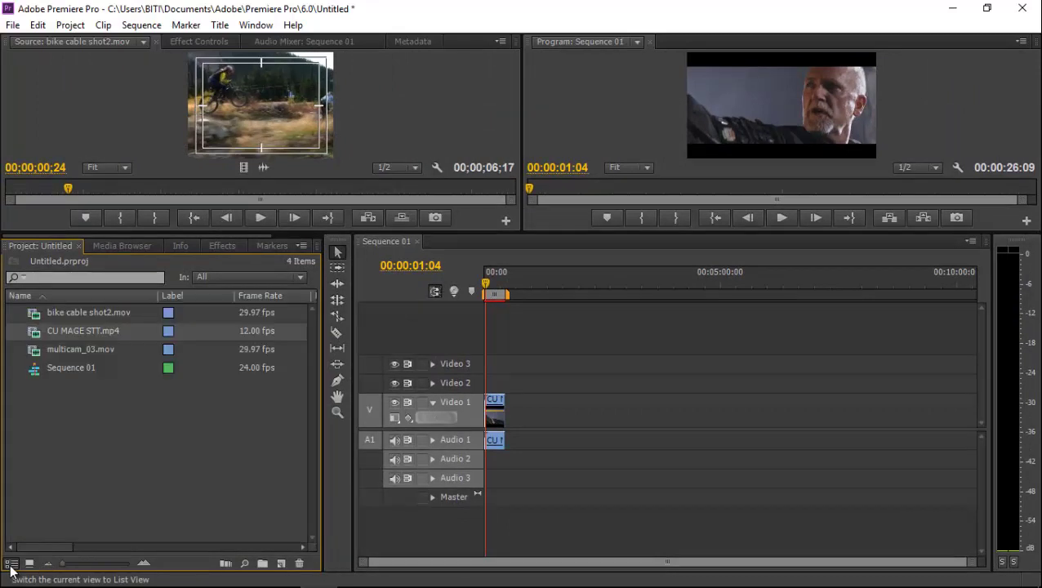
click(30, 564)
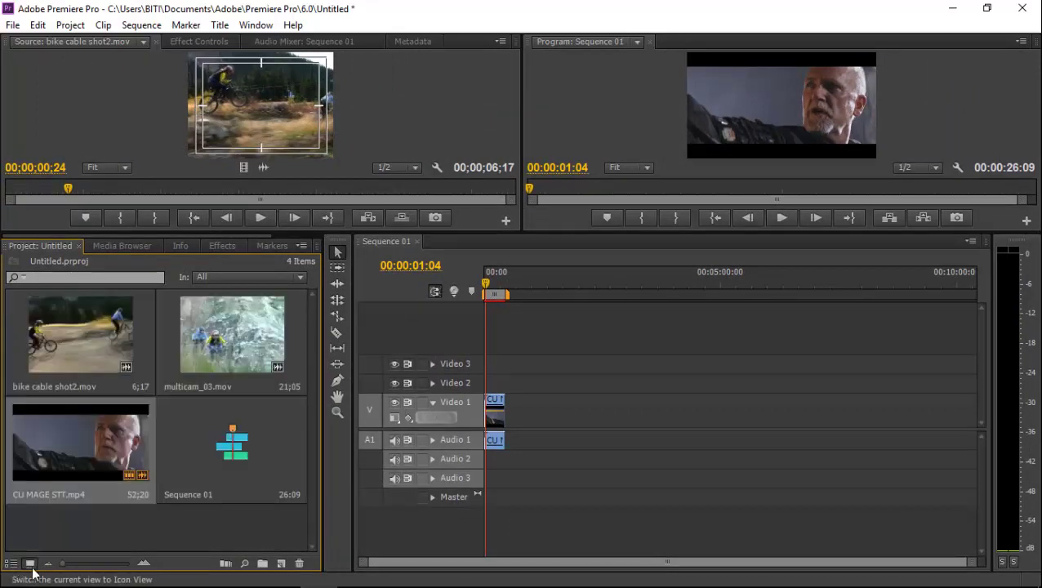
Switch to Acrobat Reader and read the book's Working with RED files section through its gain settings instructions
click(168, 572)
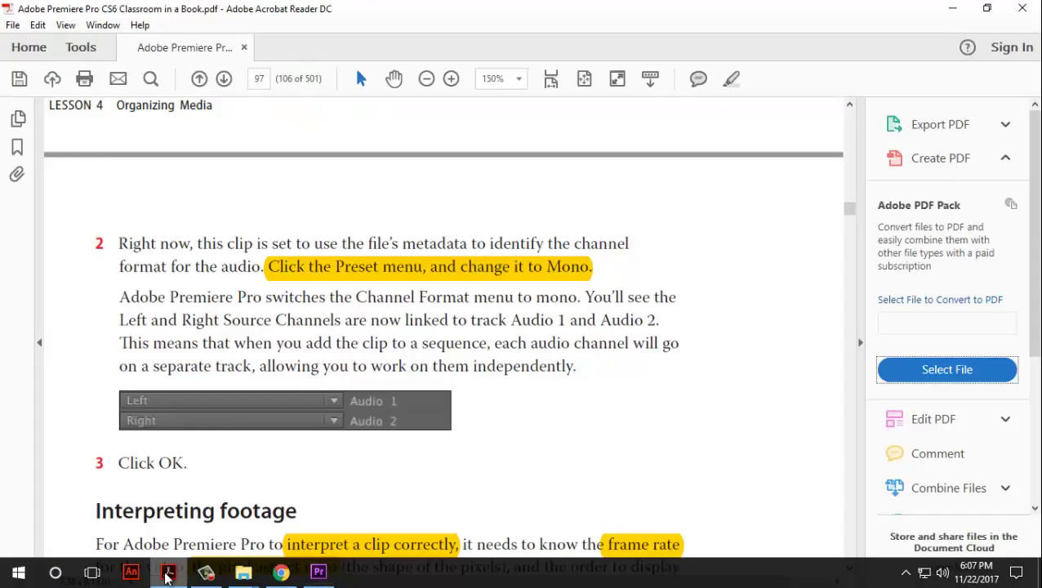
scroll(395, 379, down, 10)
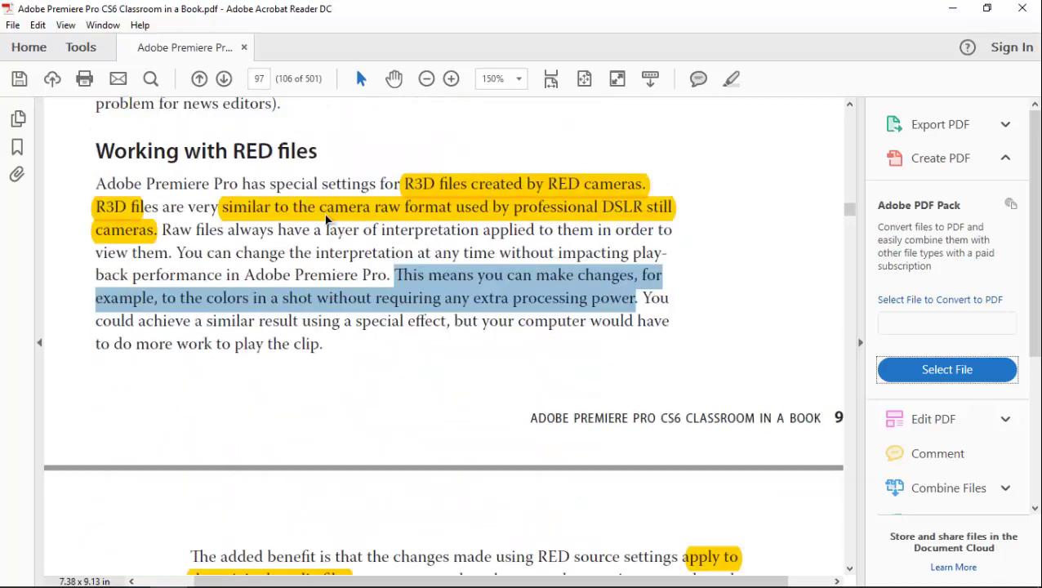
scroll(324, 196, down, 1)
scroll(263, 194, up, 1)
drag(98, 148, 321, 148)
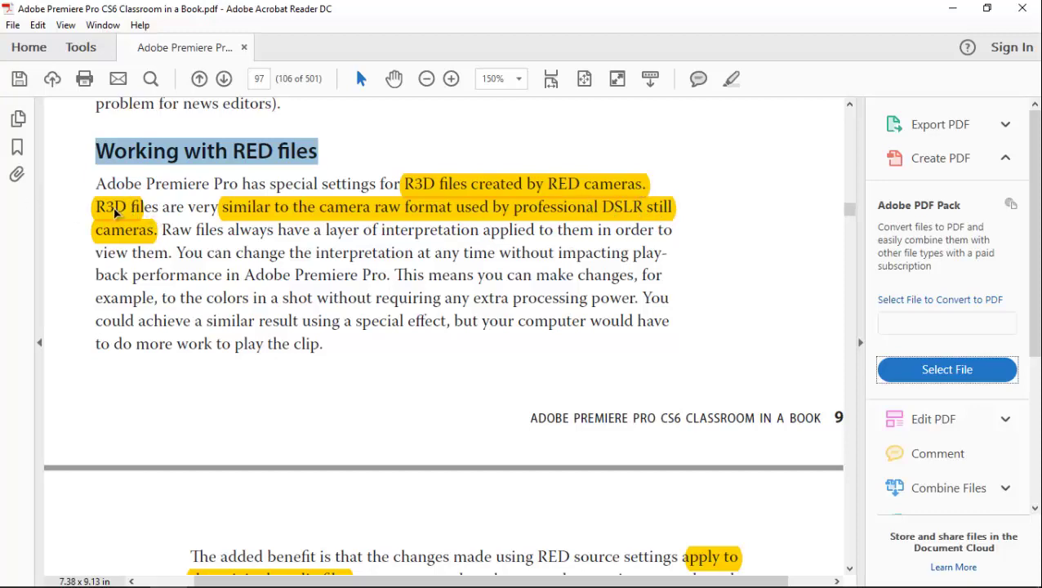
scroll(394, 270, down, 3)
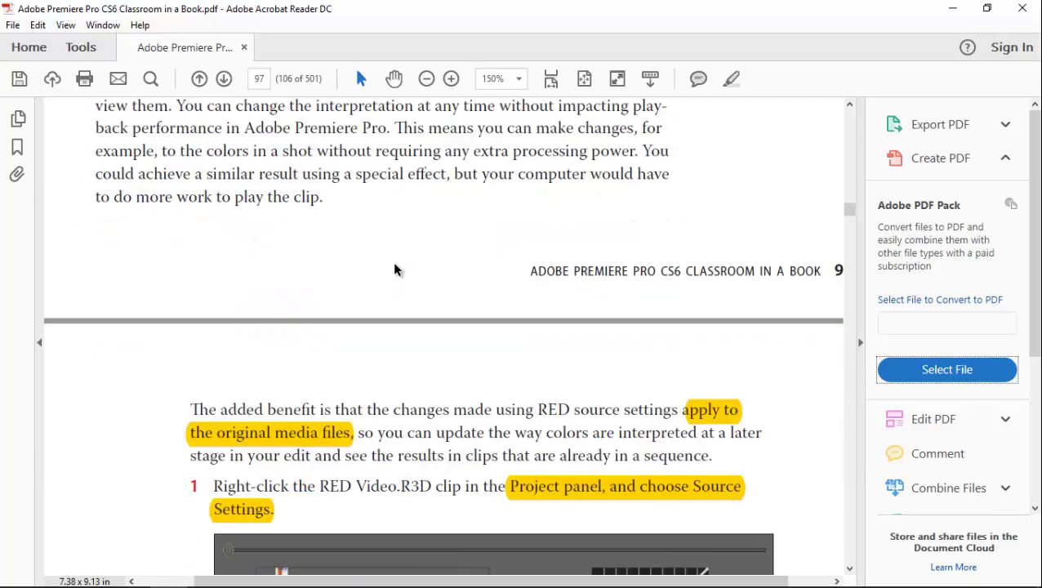
scroll(392, 264, down, 2)
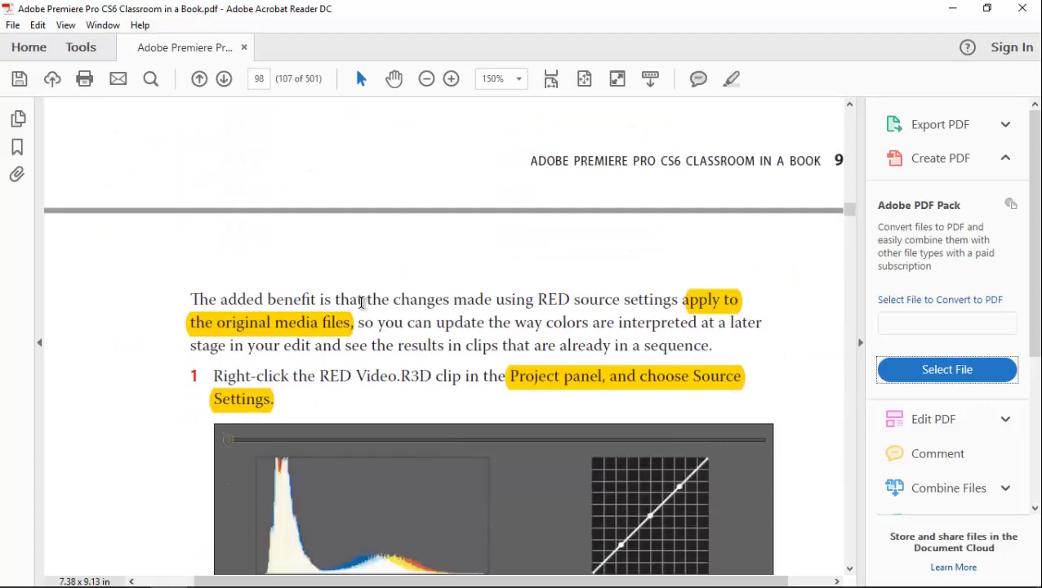
scroll(627, 327, down, 3)
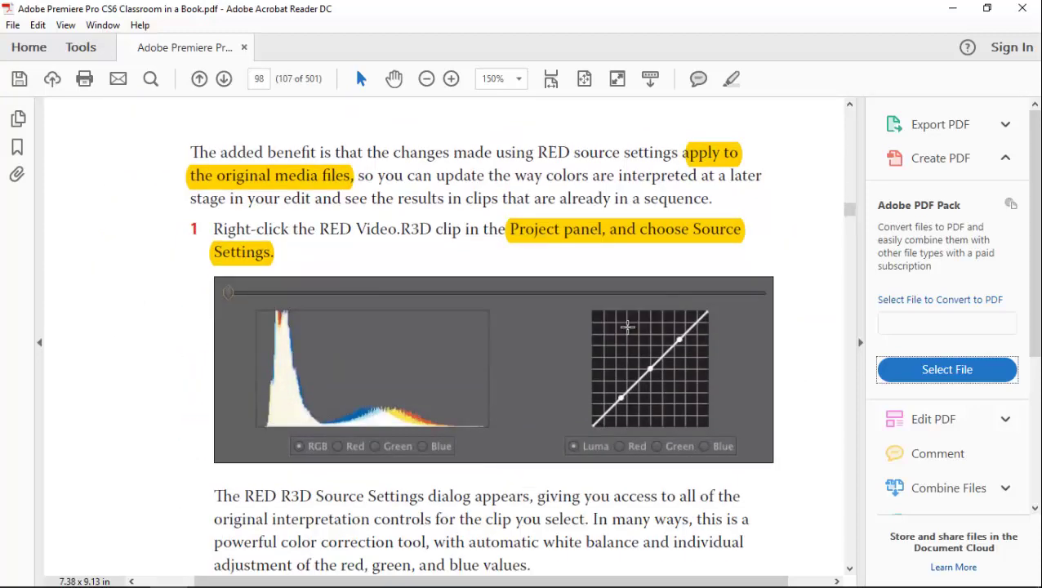
scroll(706, 231, down, 6)
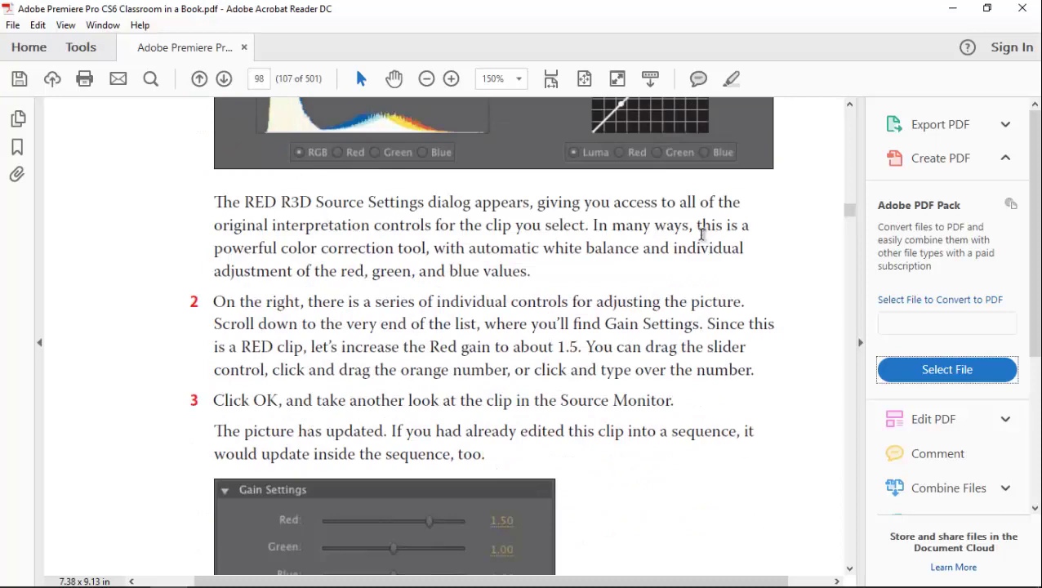
scroll(701, 232, up, 7)
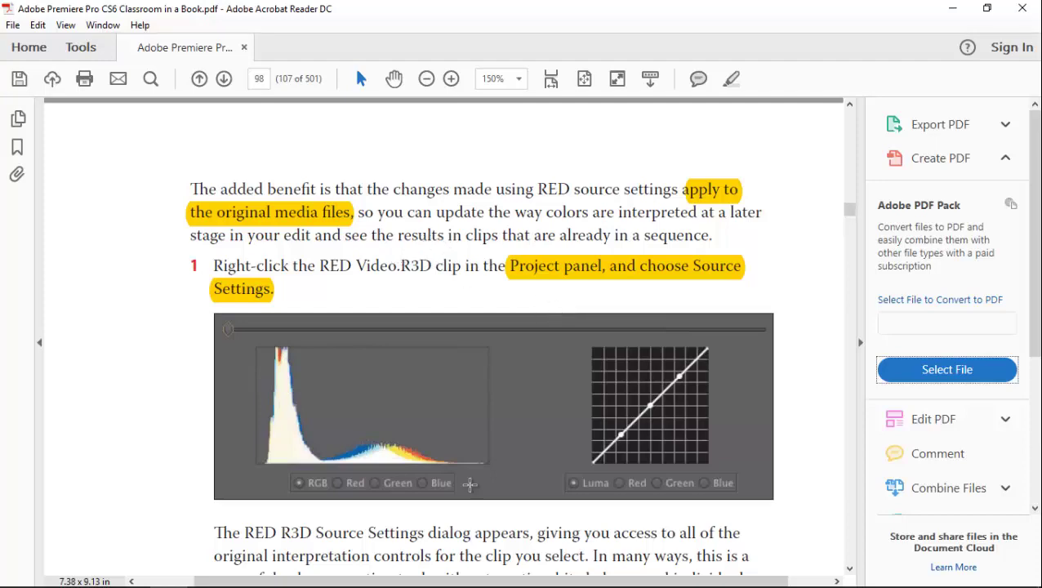
scroll(380, 472, down, 10)
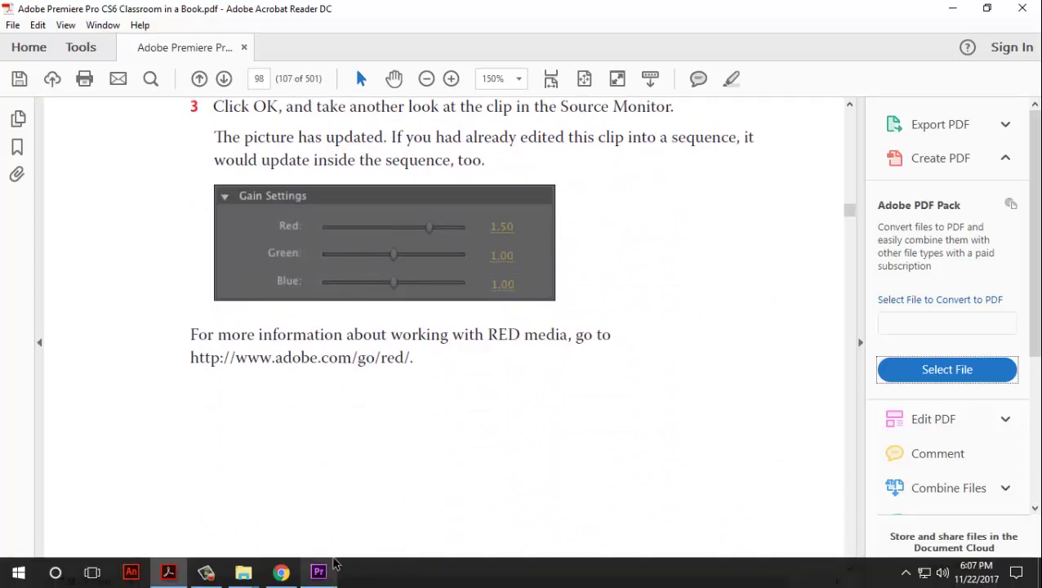
Switch back to Premiere Pro and import RED Video.R3D from the Lesson 04 folder inside Junk's Adobe Premiere Pro folder on the Desktop
click(331, 576)
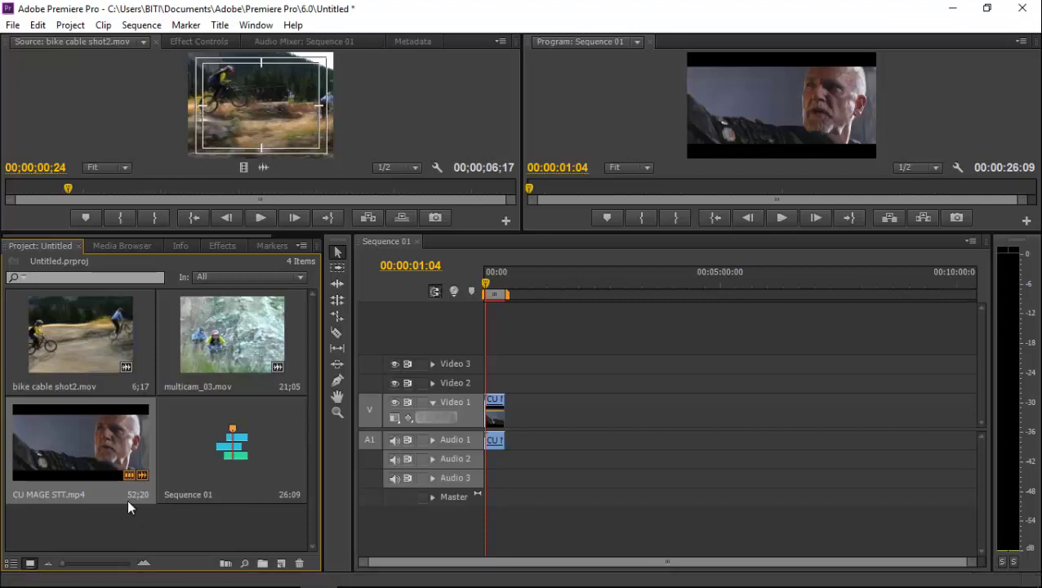
double_click(104, 524)
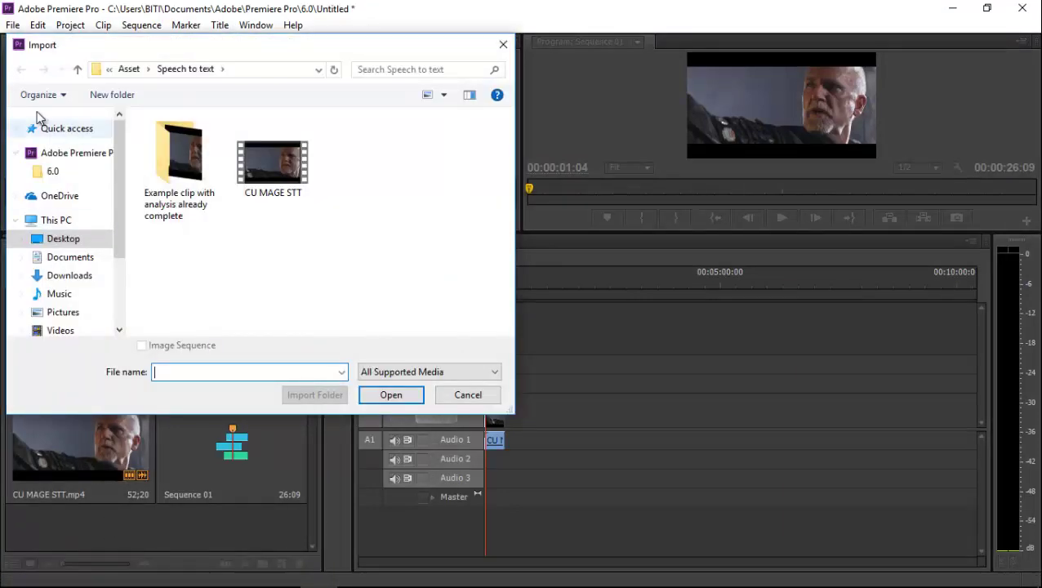
scroll(115, 217, down, 3)
scroll(130, 217, up, 3)
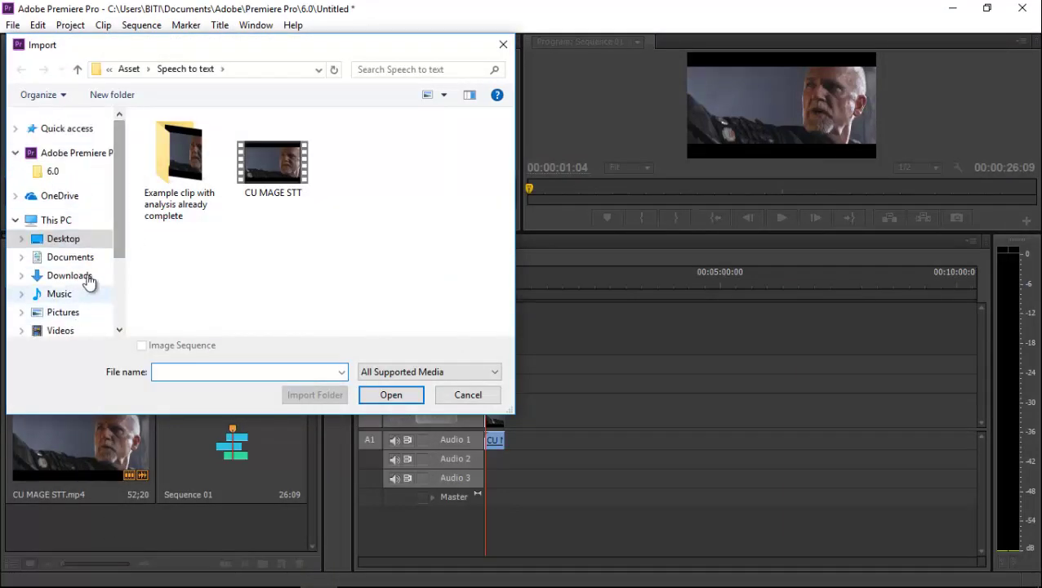
click(59, 220)
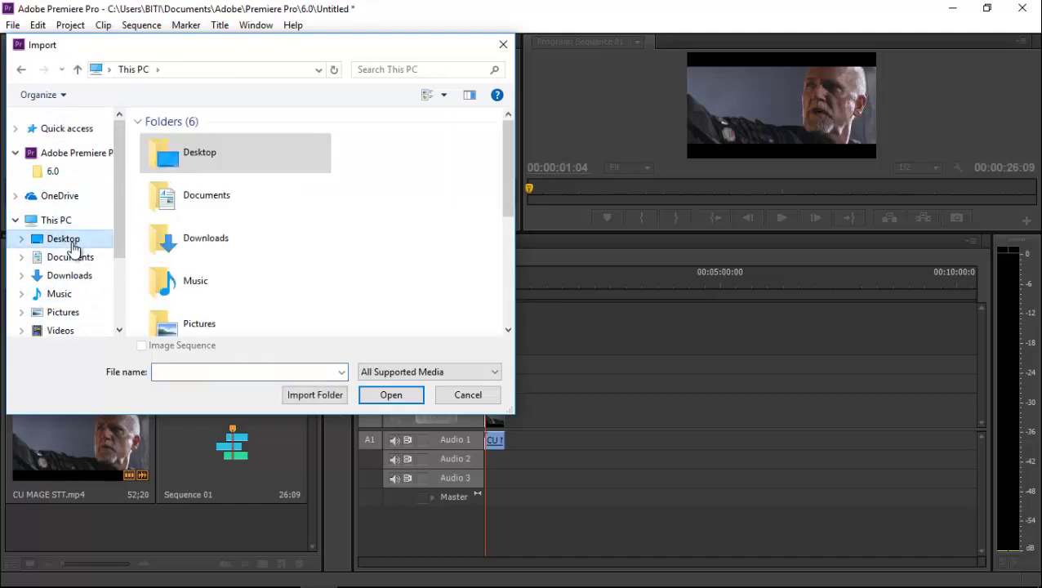
click(70, 240)
double_click(271, 160)
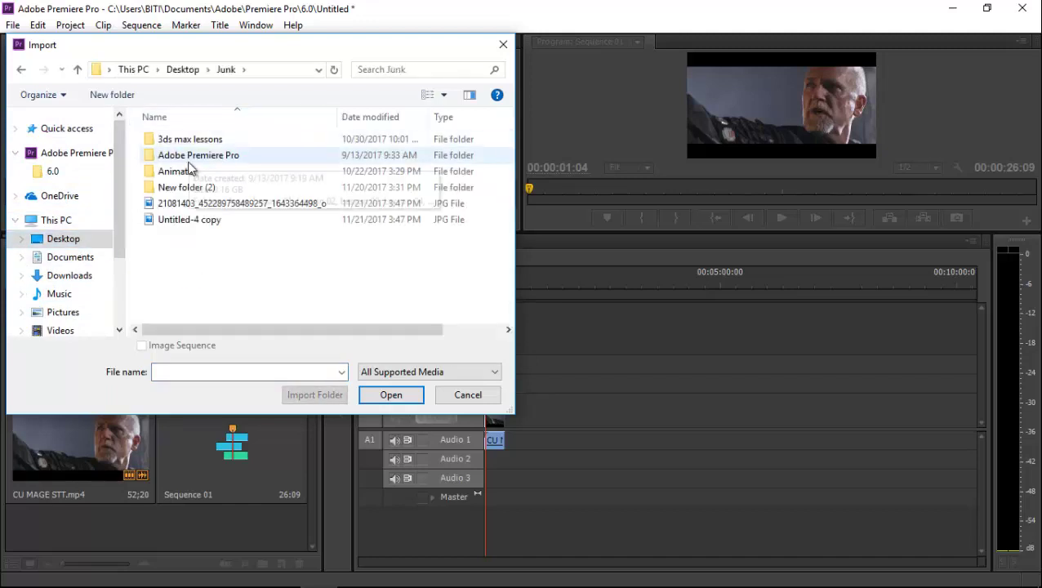
double_click(213, 155)
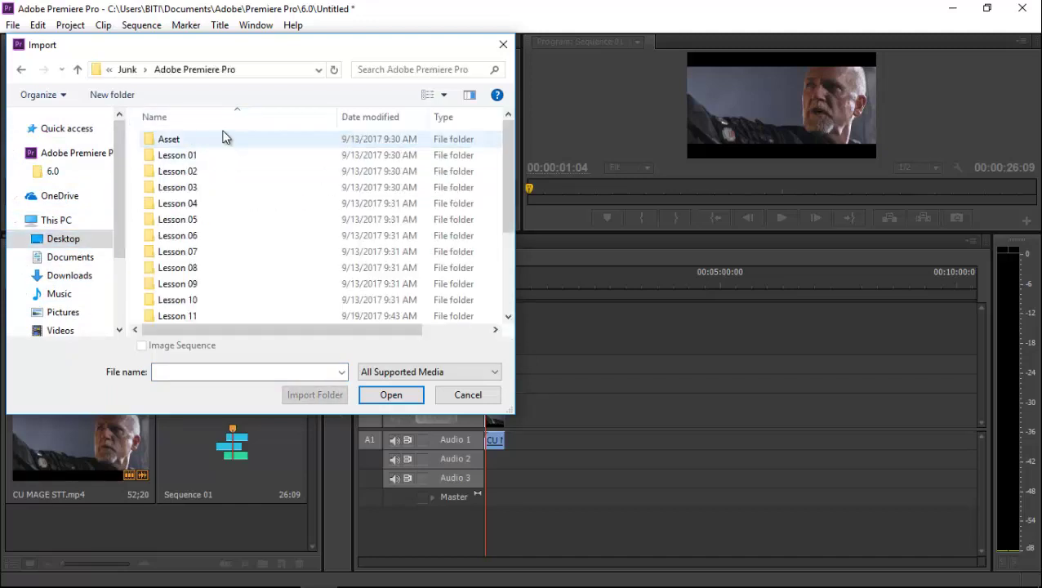
double_click(204, 202)
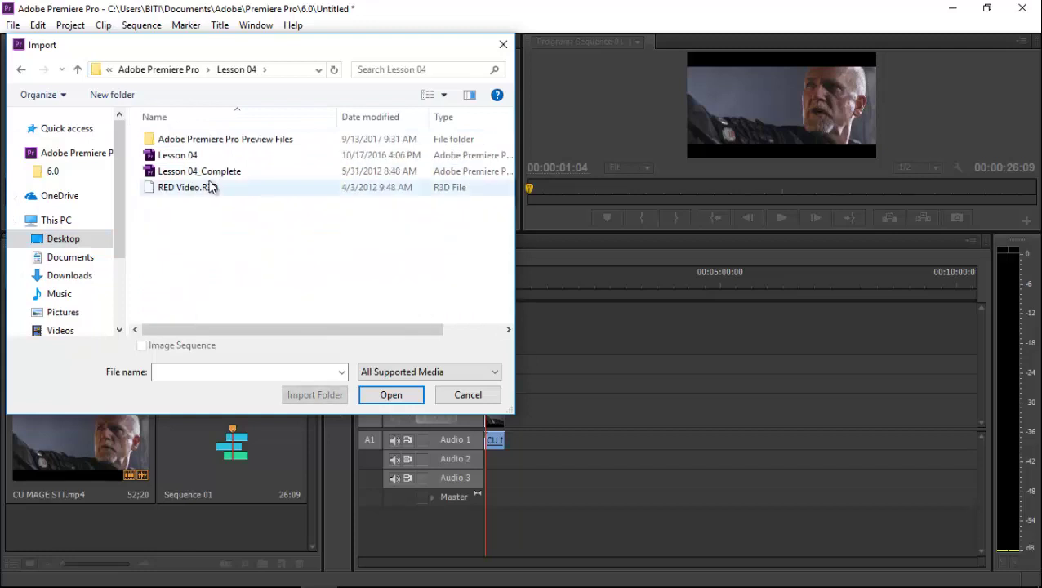
click(188, 195)
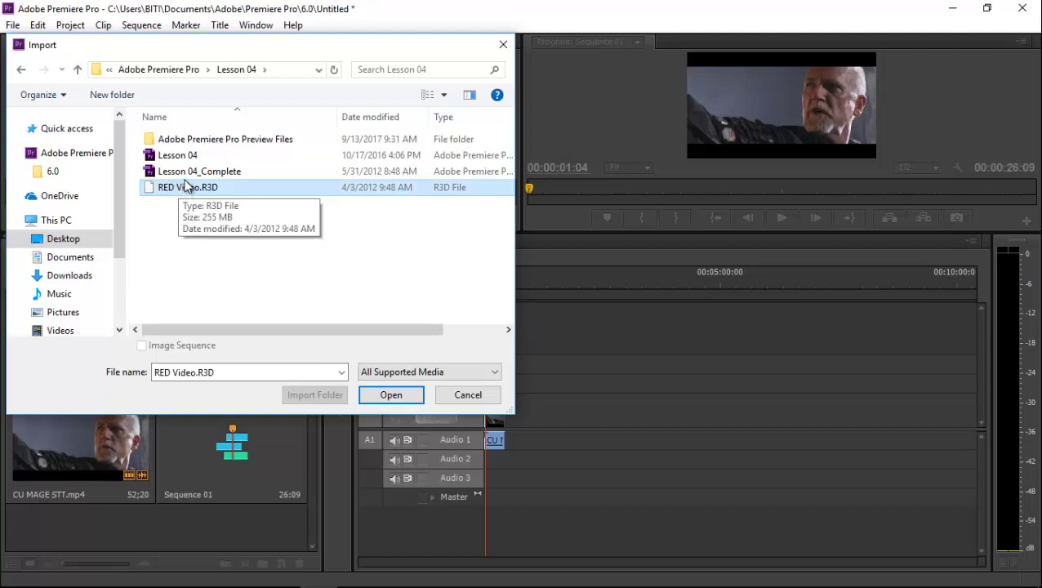
double_click(187, 187)
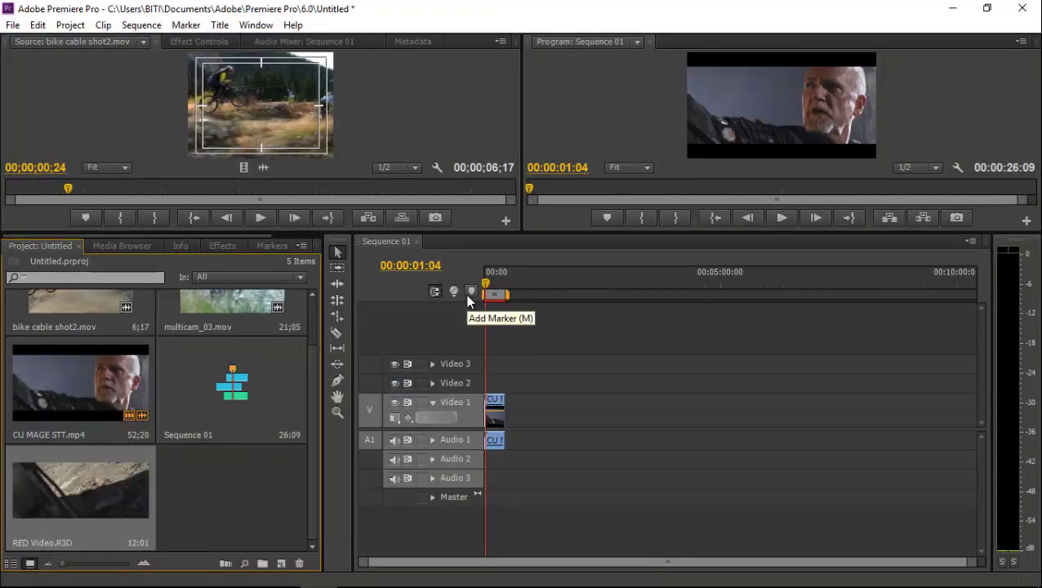
Add RED Video.R3D to Video 1 of Sequence 01 directly after the existing clip, and preview a frame of it
click(204, 571)
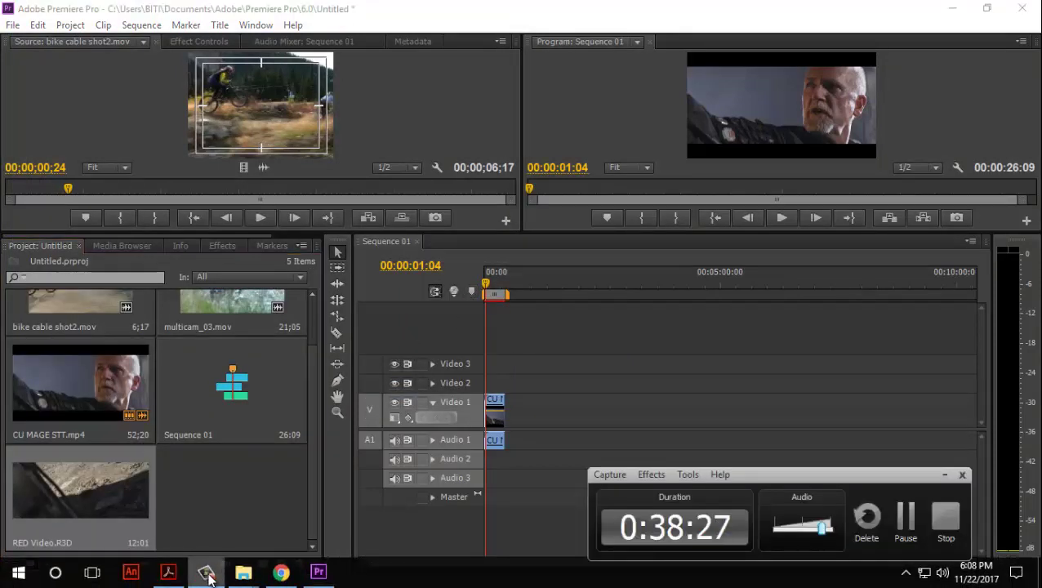
click(233, 480)
click(77, 501)
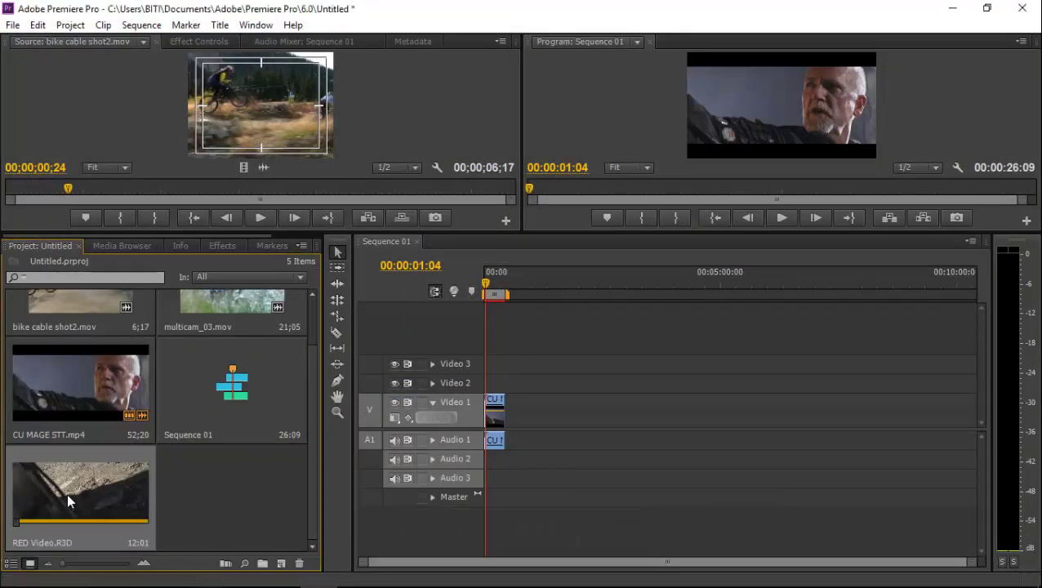
drag(366, 449, 500, 408)
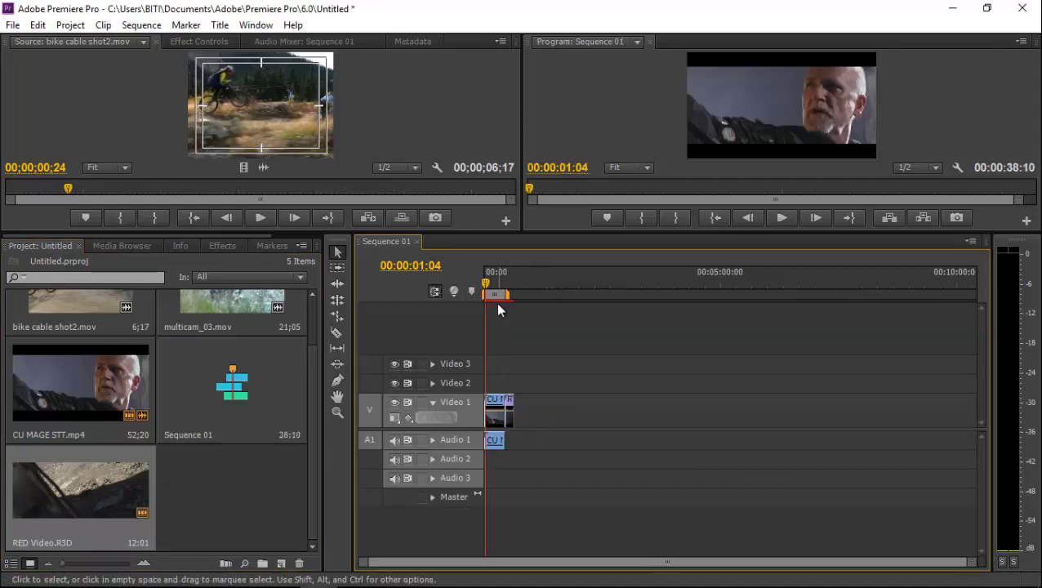
drag(488, 282, 509, 282)
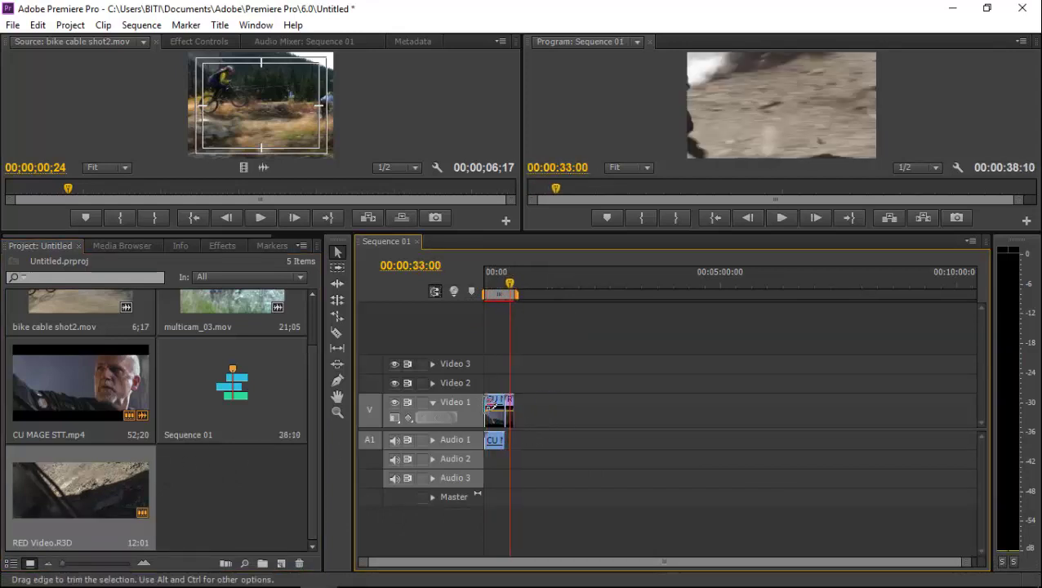
Delete the CU MAGE STT.mp4 clip with its audio from Sequence 01 and move the RED Video.R3D clip to the start of Video 1
drag(494, 413, 513, 433)
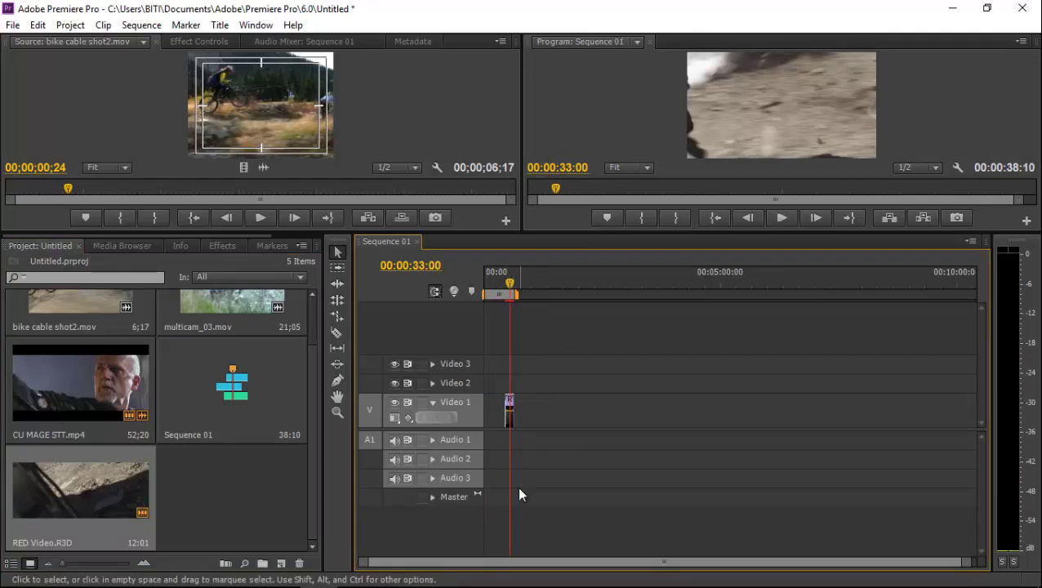
key(=)
key(=)
click(483, 280)
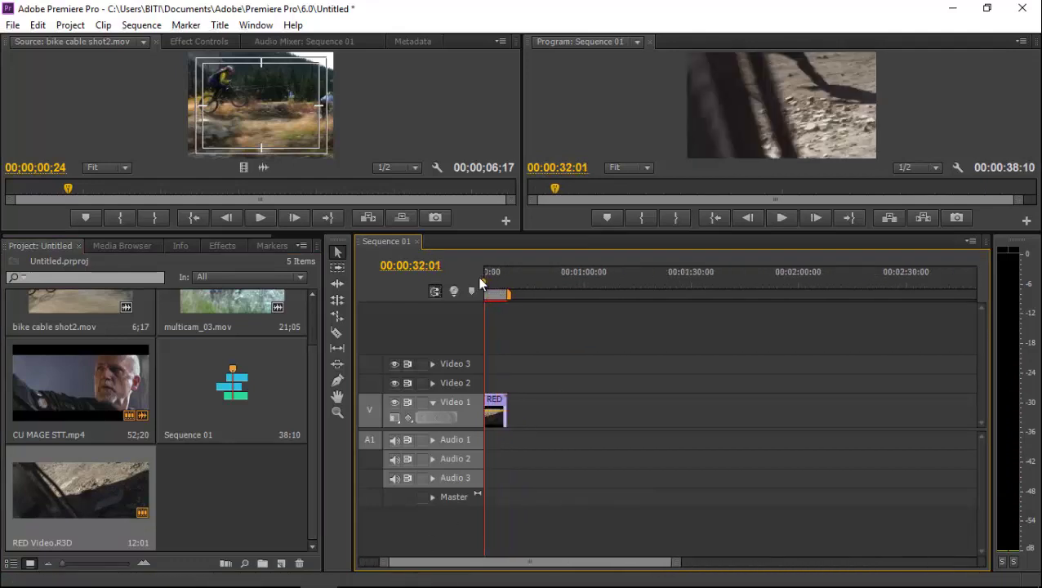
drag(479, 278, 543, 278)
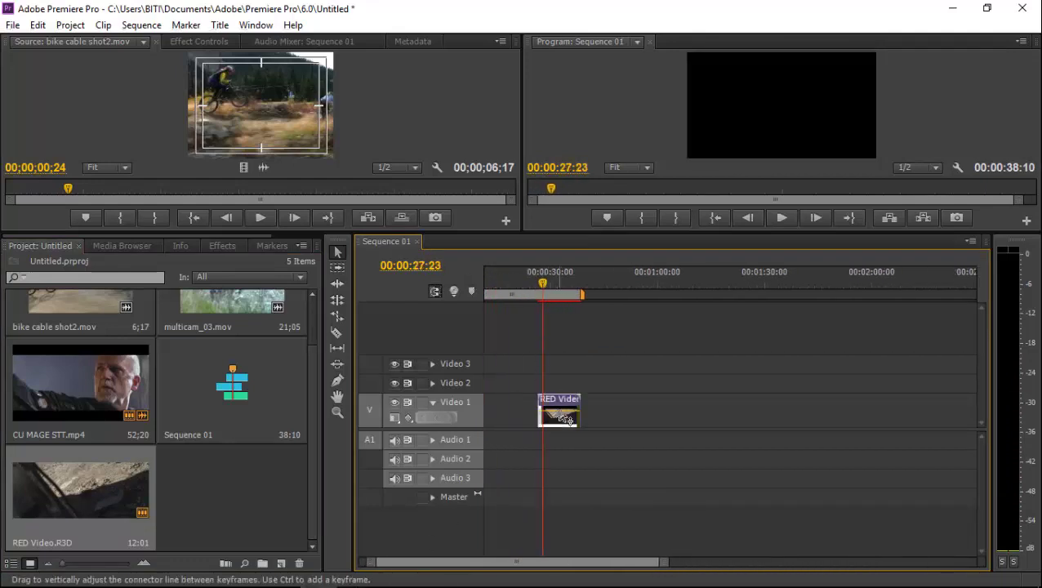
key(minus)
key(minus)
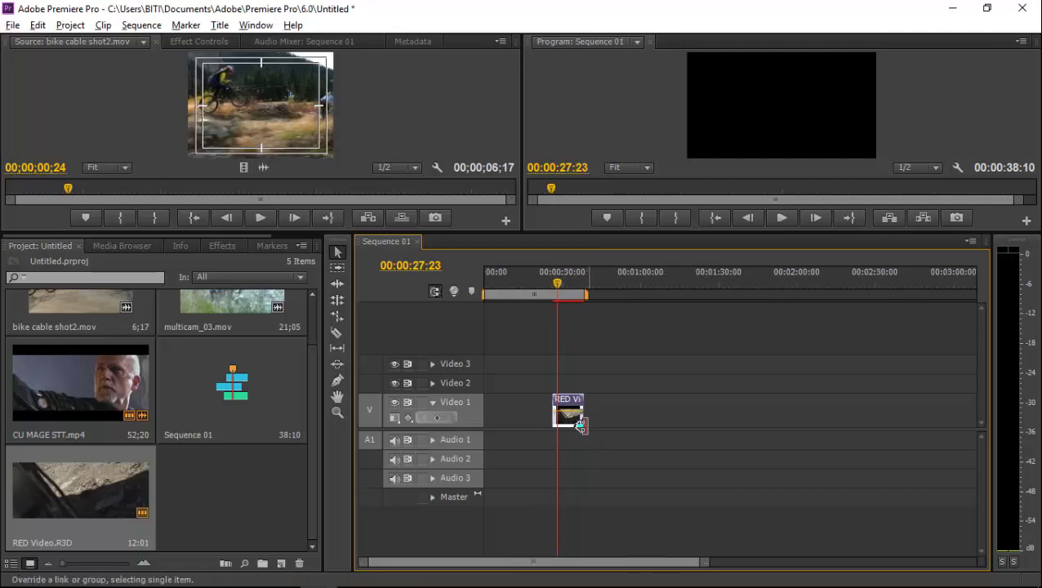
drag(578, 424, 508, 420)
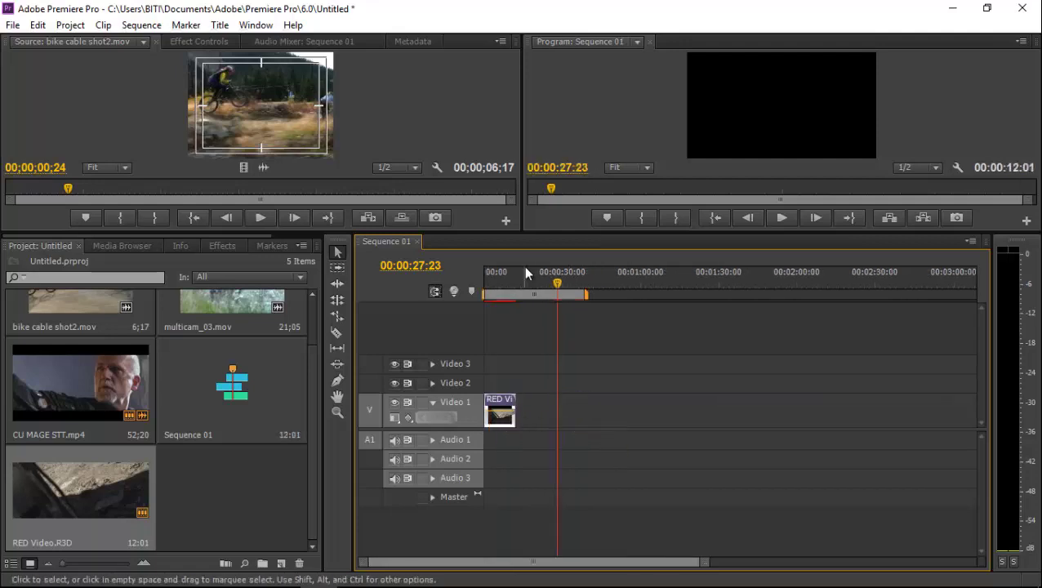
Play Sequence 01 from the beginning to preview the RED clip, and return the playhead to the start
drag(526, 273, 467, 276)
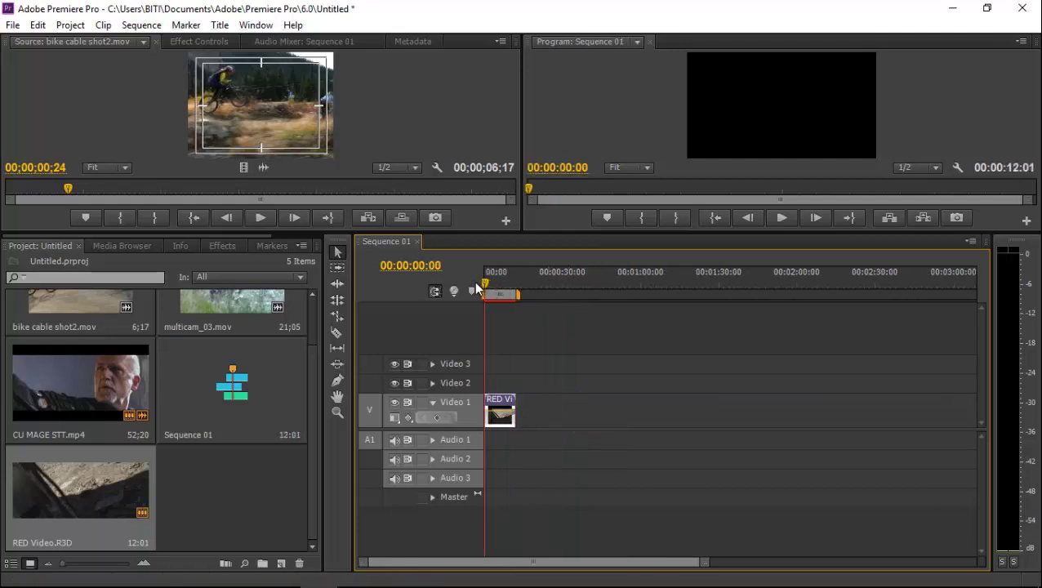
click(782, 217)
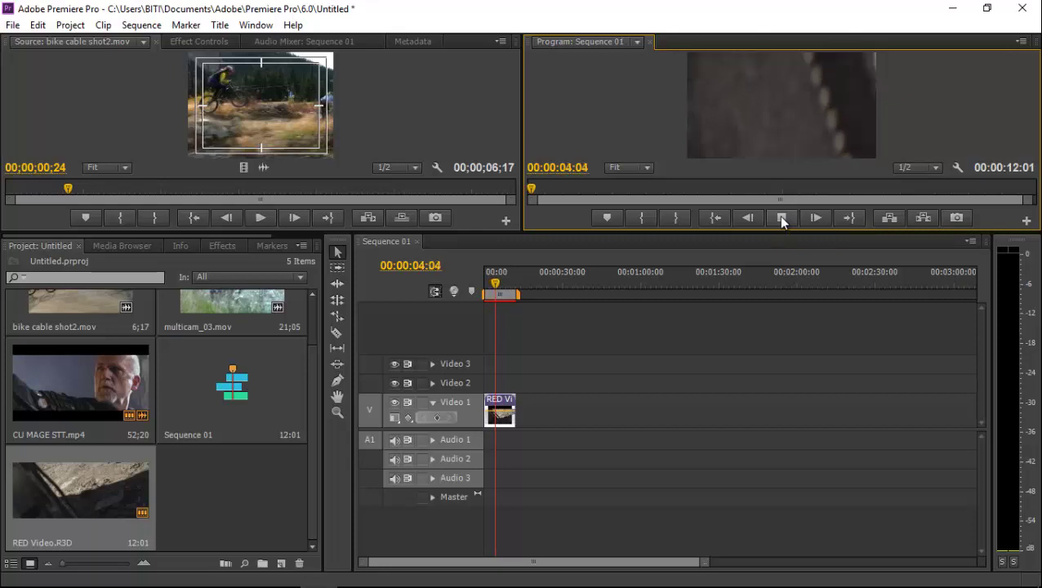
click(781, 217)
mouse_move(497, 284)
mouse_down()
mouse_move(514, 283)
mouse_move(484, 283)
mouse_up()
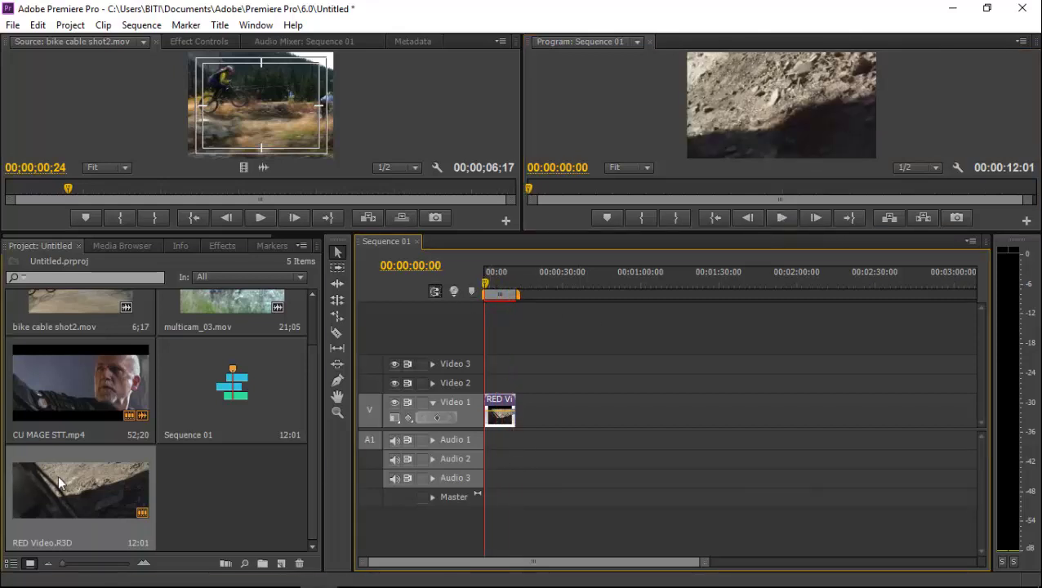
Set the RED Video.R3D source gain to red 1.12, green 1.30 and blue 0.59, and preview Sequence 01 at 00:00:05:00
right_click(80, 469)
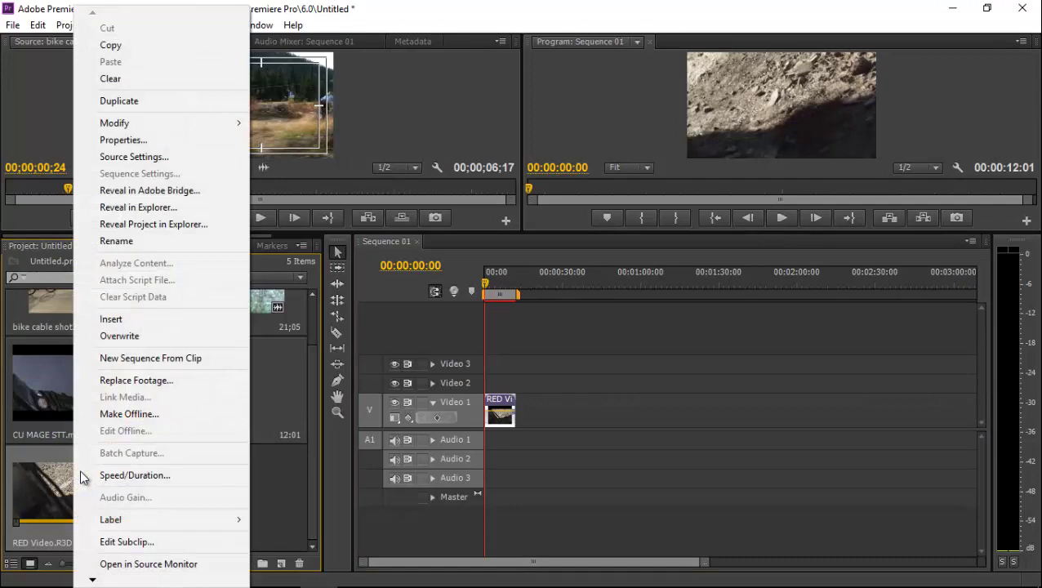
click(128, 160)
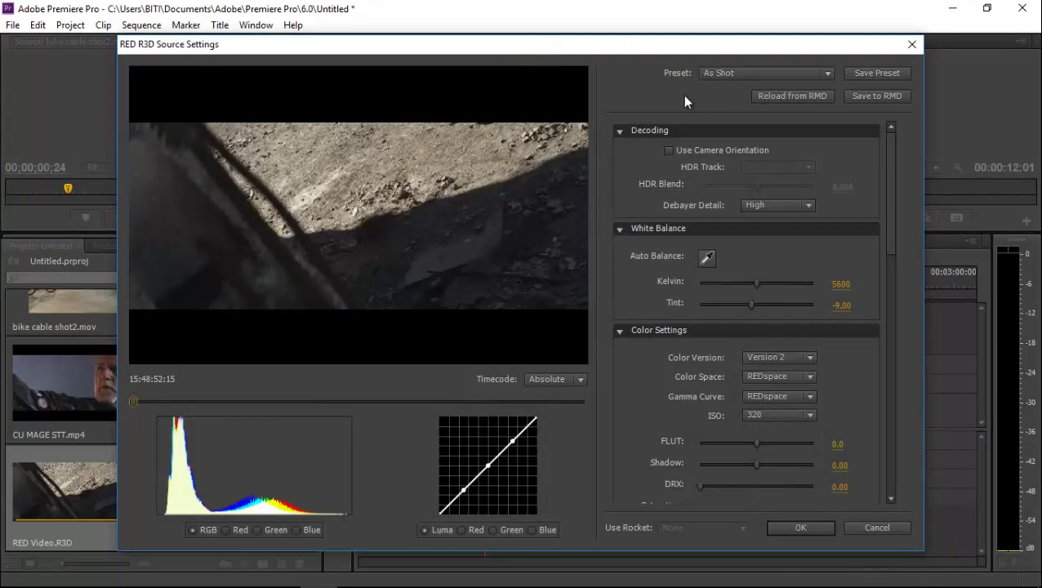
drag(677, 49, 637, 15)
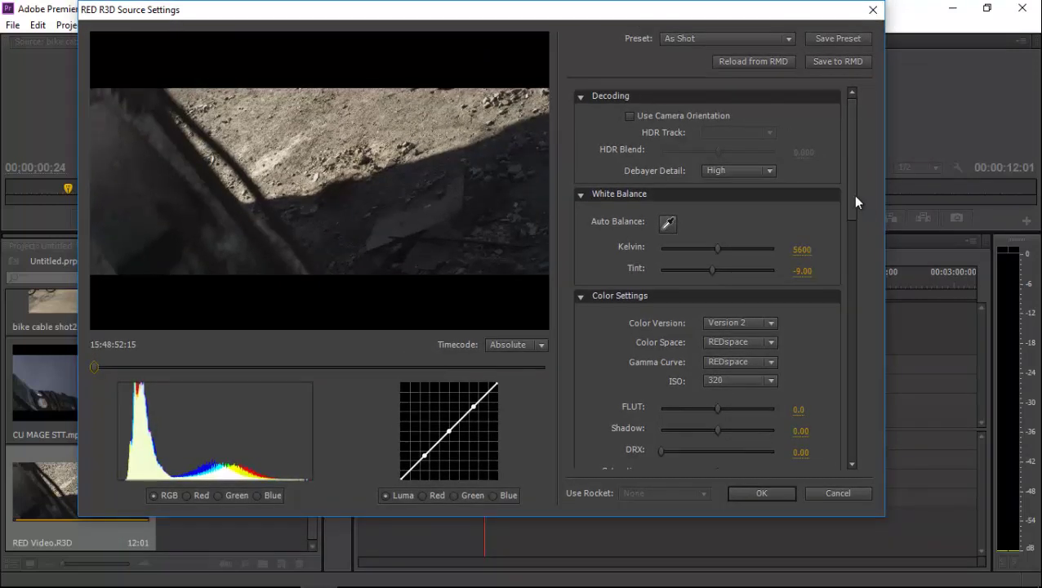
drag(856, 202, 863, 441)
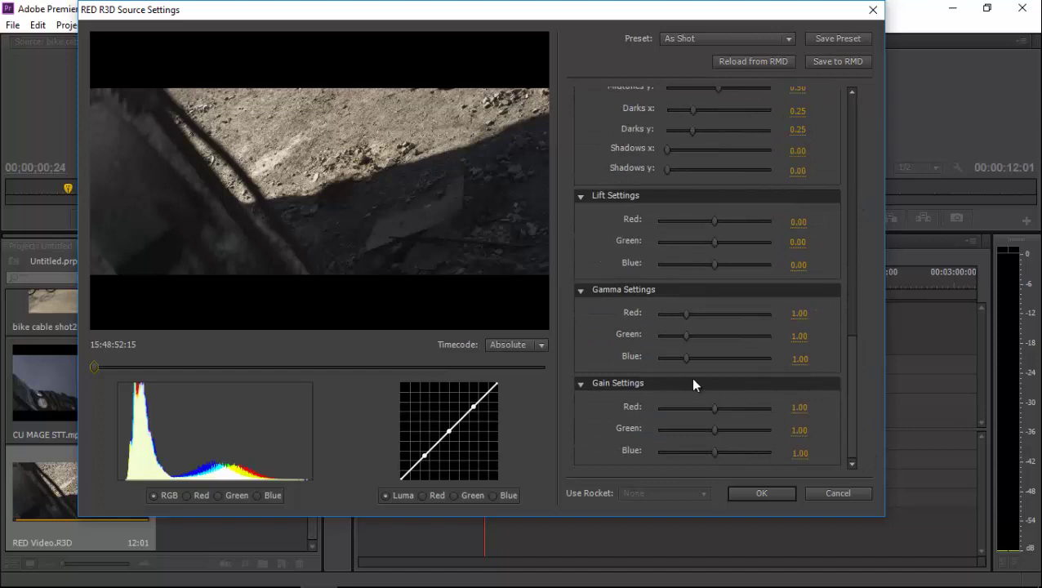
drag(713, 406, 698, 451)
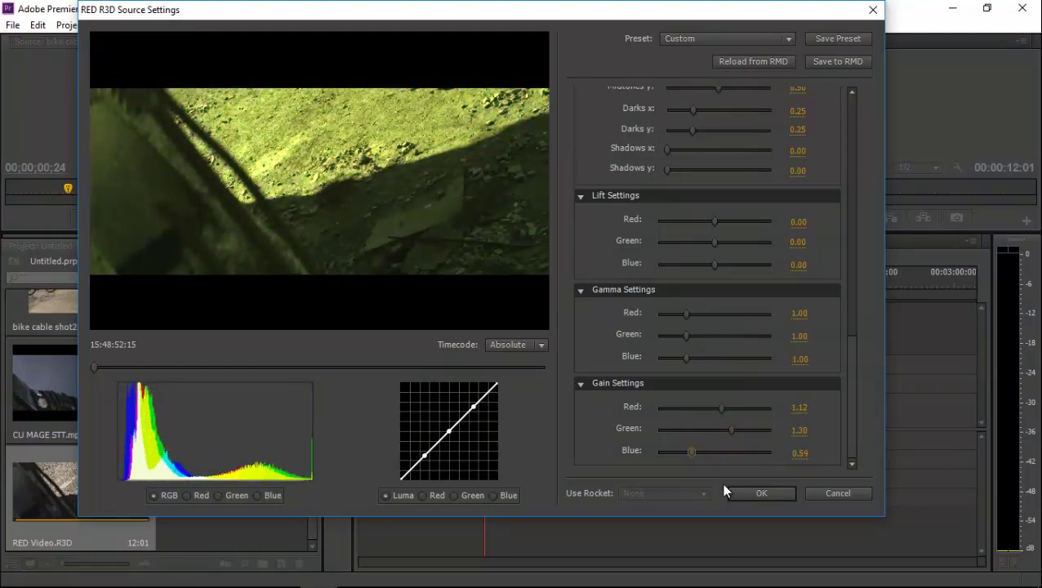
click(751, 495)
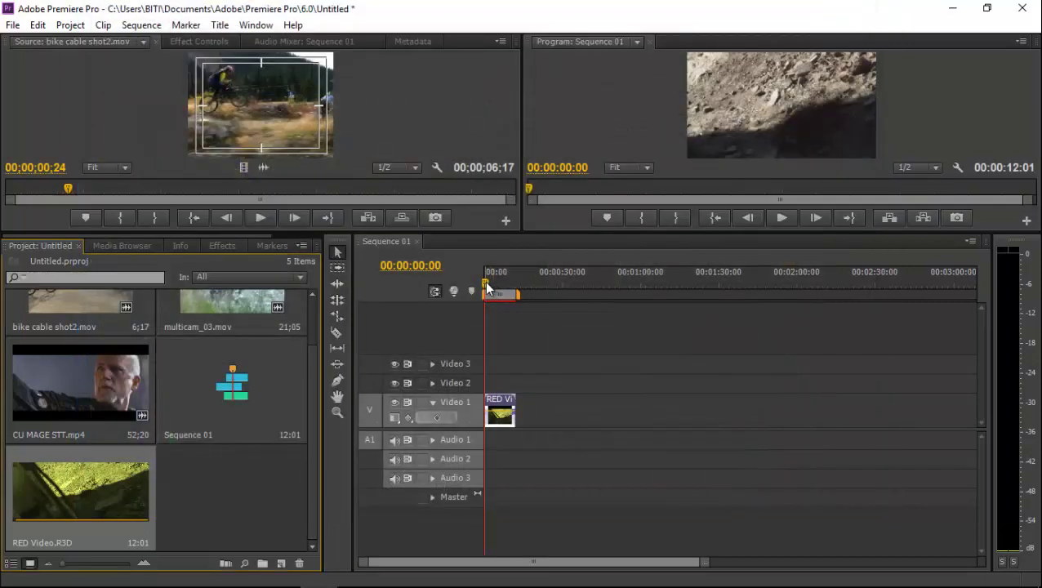
mouse_move(486, 287)
mouse_down()
mouse_move(515, 292)
mouse_move(500, 292)
mouse_up()
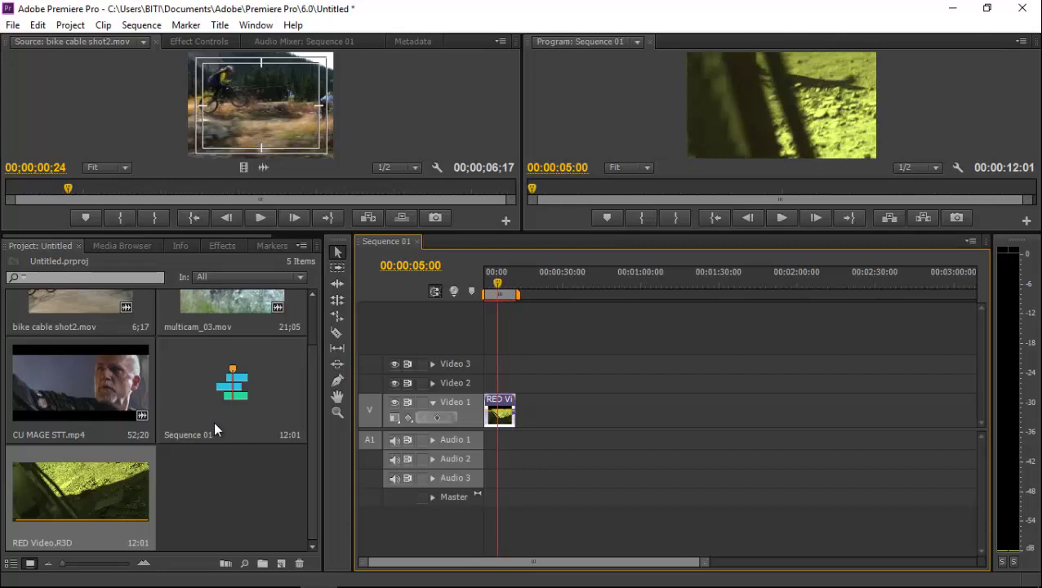
Check whether source settings are available for bike cable shot2.mov, and view those of RED Video.R3D without changing them
click(100, 398)
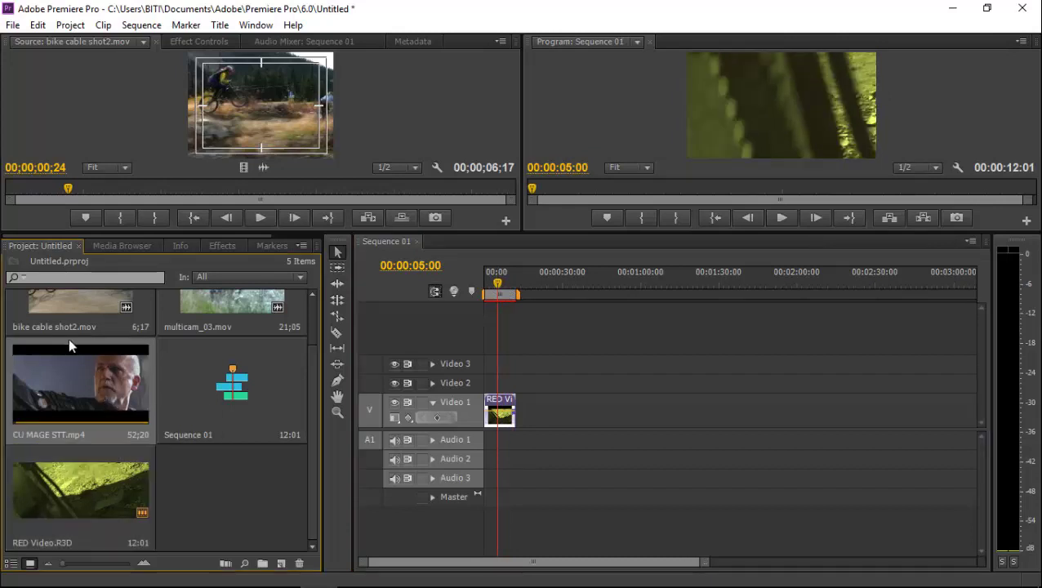
scroll(97, 396, up, 1)
right_click(101, 324)
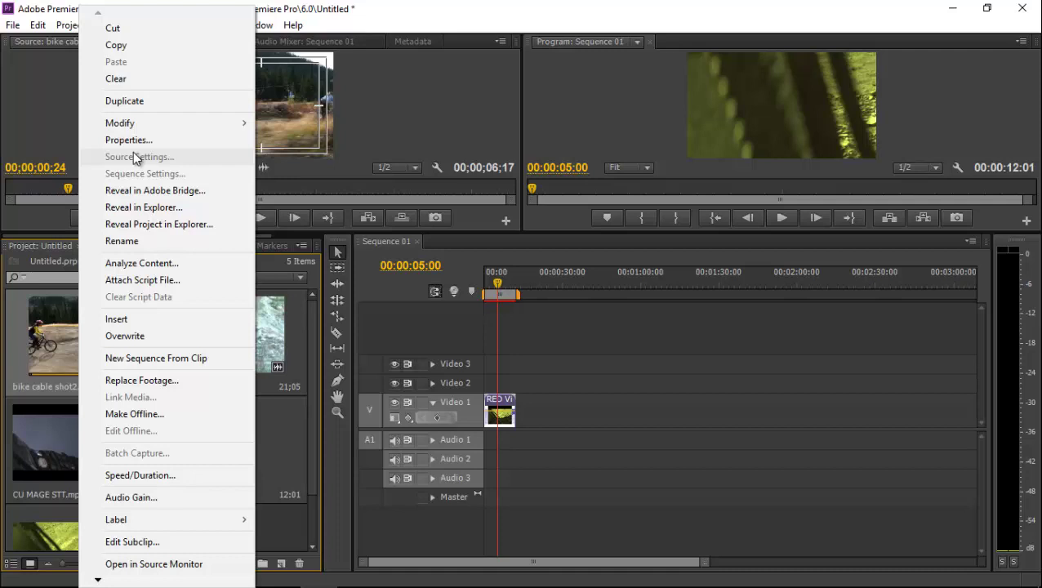
click(482, 75)
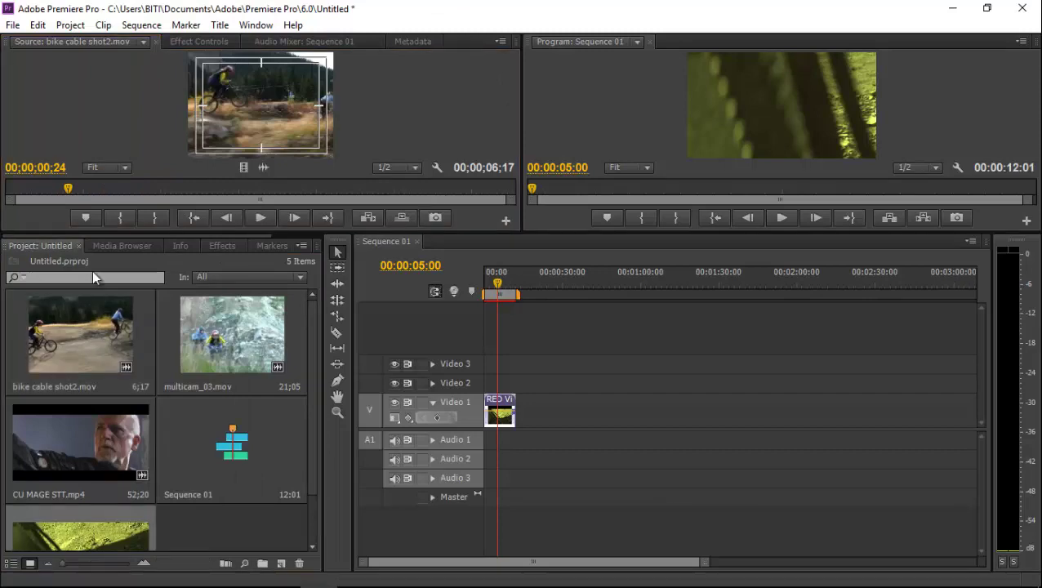
right_click(120, 335)
click(207, 161)
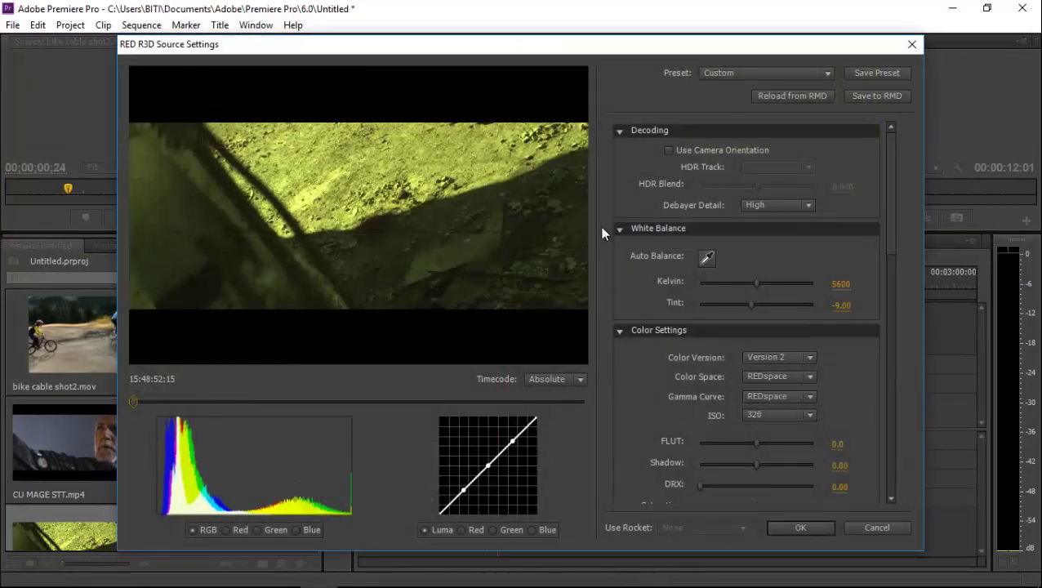
click(912, 47)
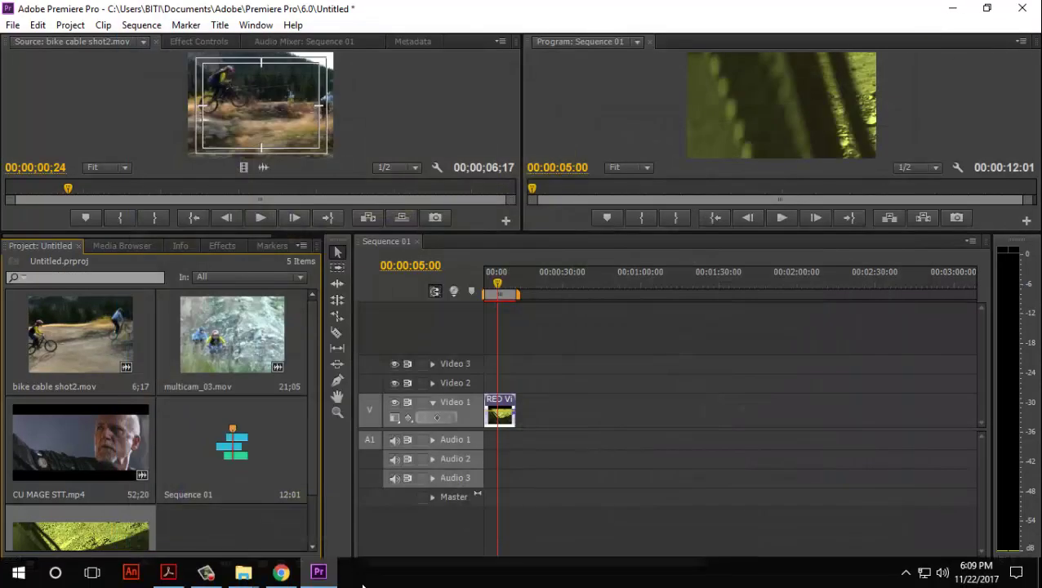
Switch to the Premiere Pro CS6 book in Acrobat Reader and read the RED gain instructions and the note on sequence updates
click(167, 572)
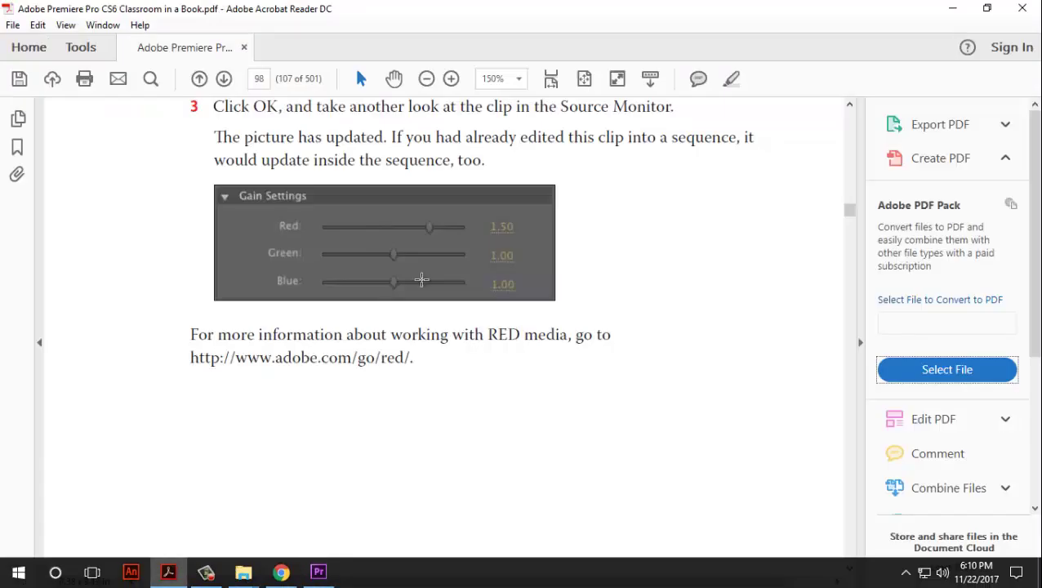
scroll(376, 220, down, 1)
scroll(376, 220, up, 4)
scroll(376, 220, up, 3)
scroll(360, 270, down, 3)
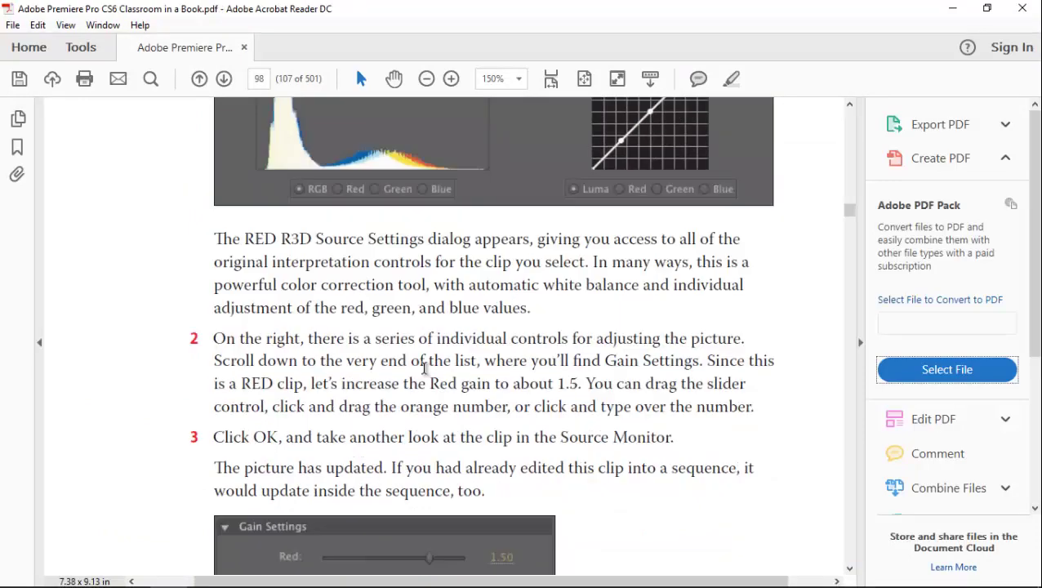
drag(215, 286, 385, 286)
click(587, 292)
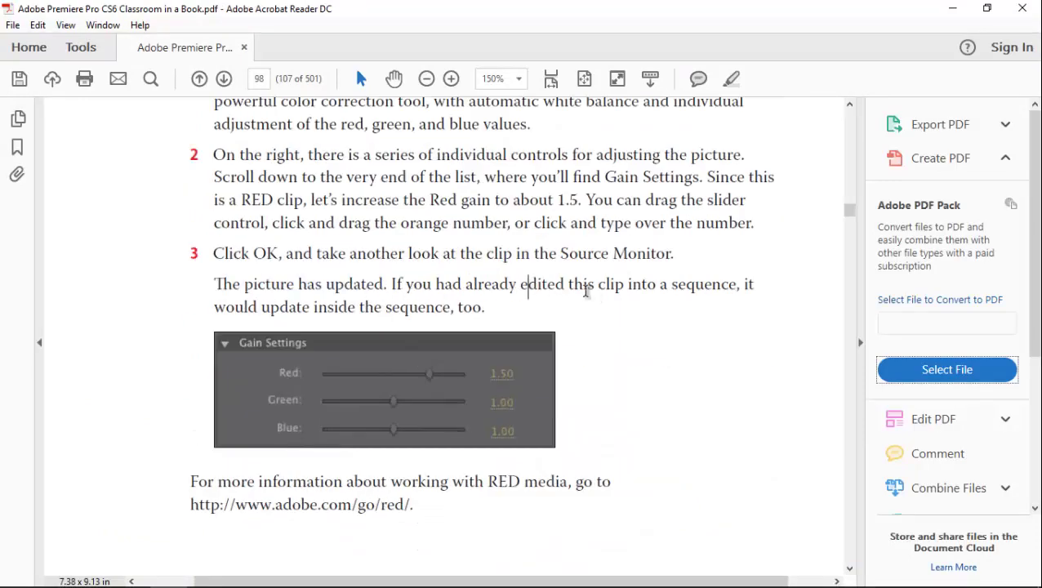
drag(520, 286, 711, 285)
Look through the lesson's review questions and answers up to the opening of Lesson 5, Essentials of Video Editing
scroll(369, 378, down, 2)
scroll(369, 378, down, 20)
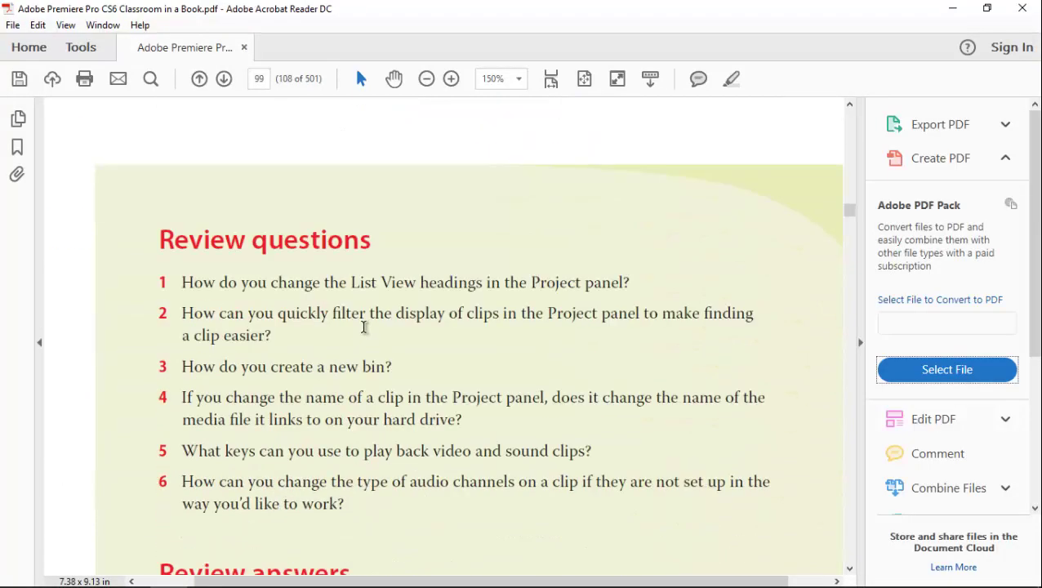
scroll(364, 318, down, 15)
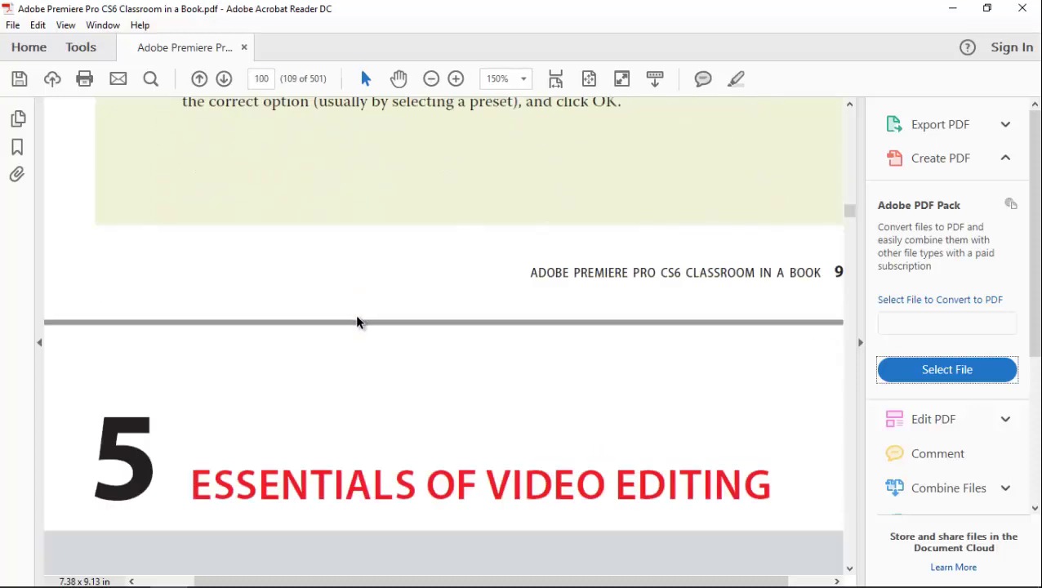
scroll(357, 320, up, 5)
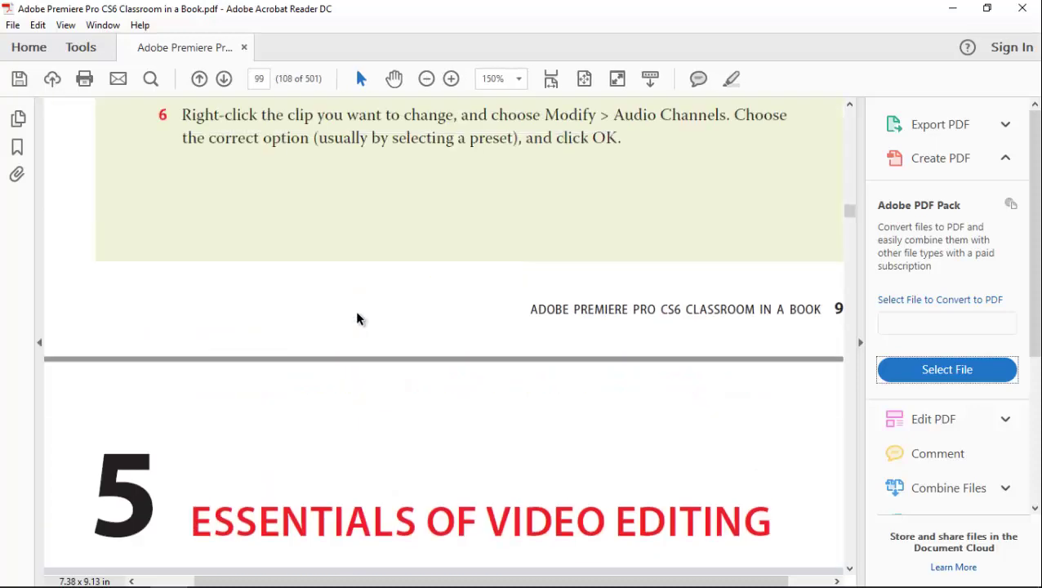